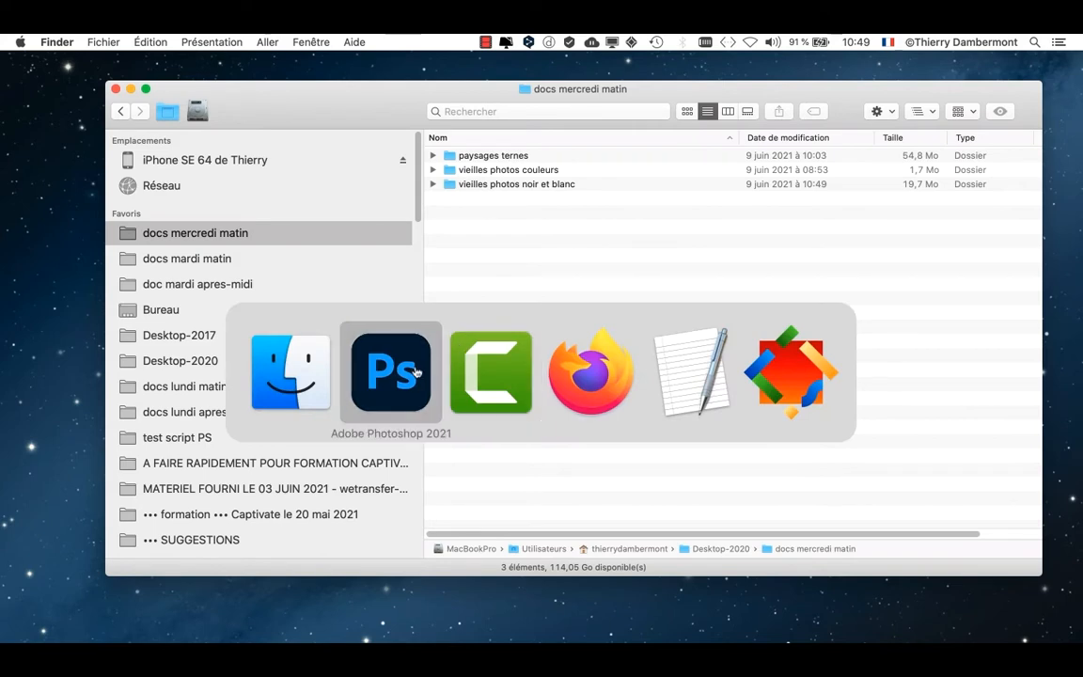
- Switch to Photoshop, start opening files, and show the "vieilles photos couleurs" folder inside "docs mercredi matin" as icons
click(390, 372)
click(127, 41)
click(132, 74)
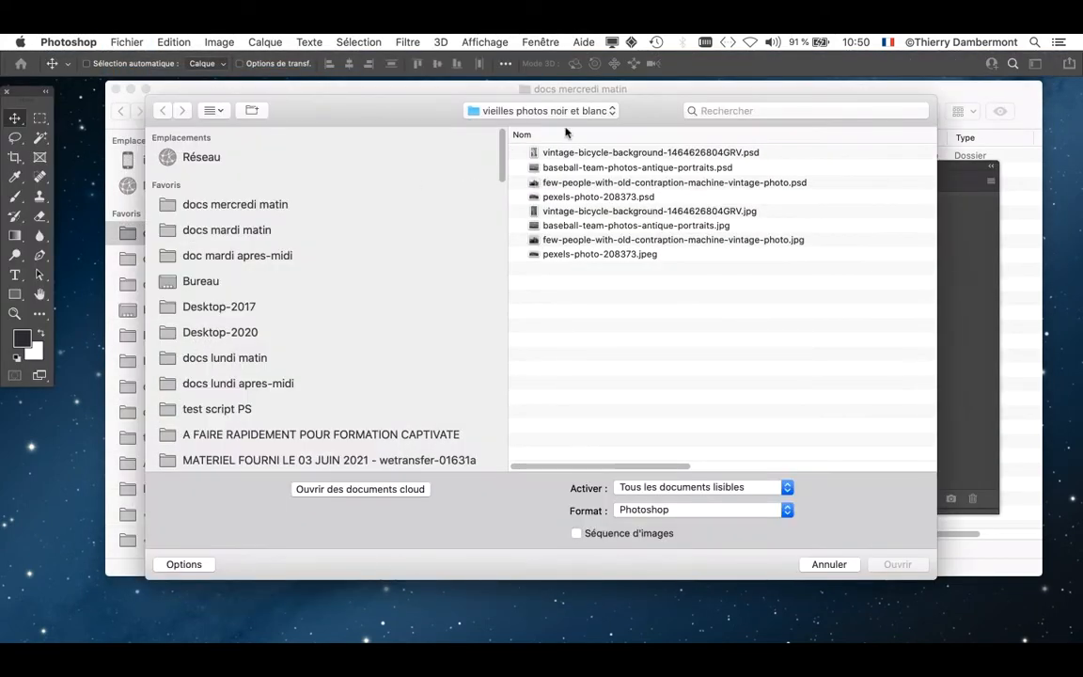
click(555, 113)
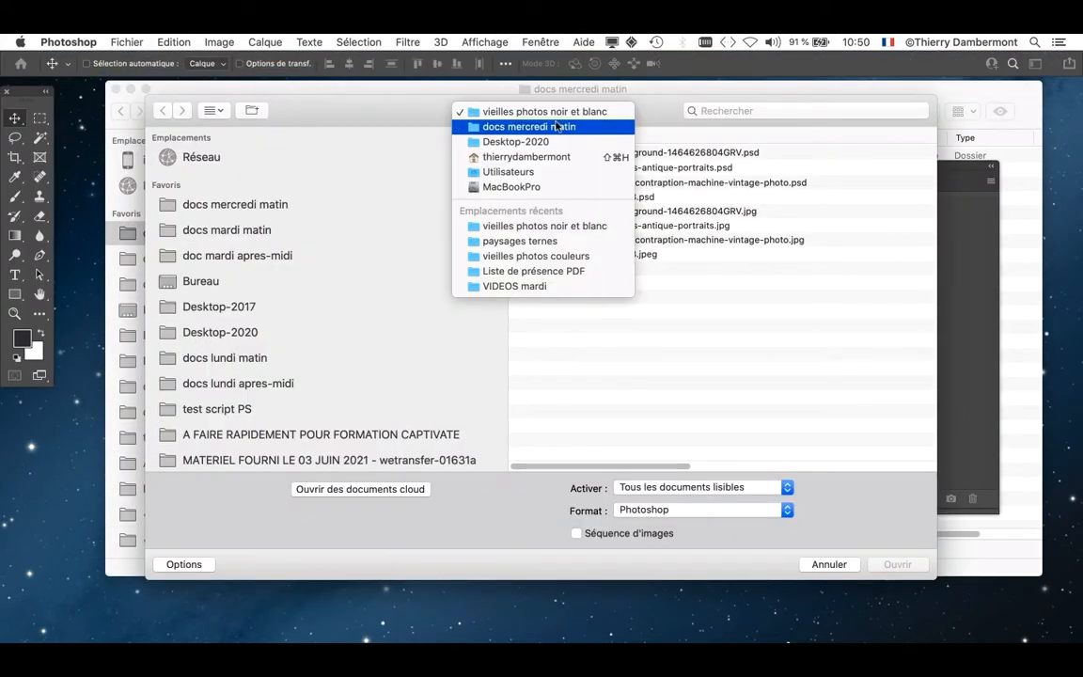
click(556, 126)
click(518, 152)
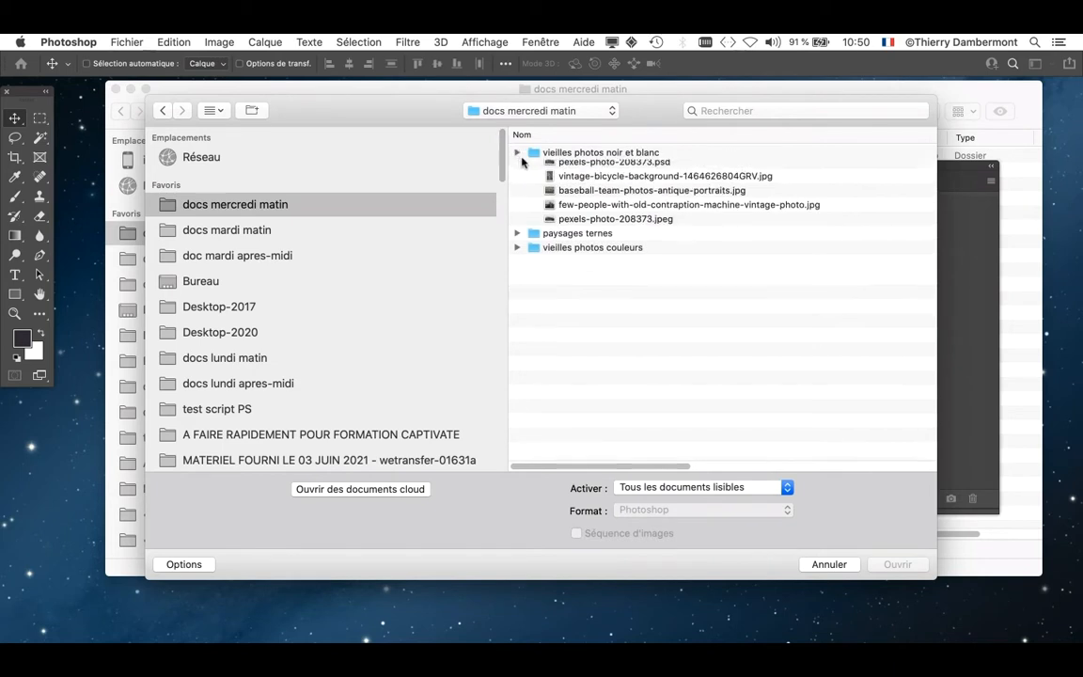
double_click(638, 184)
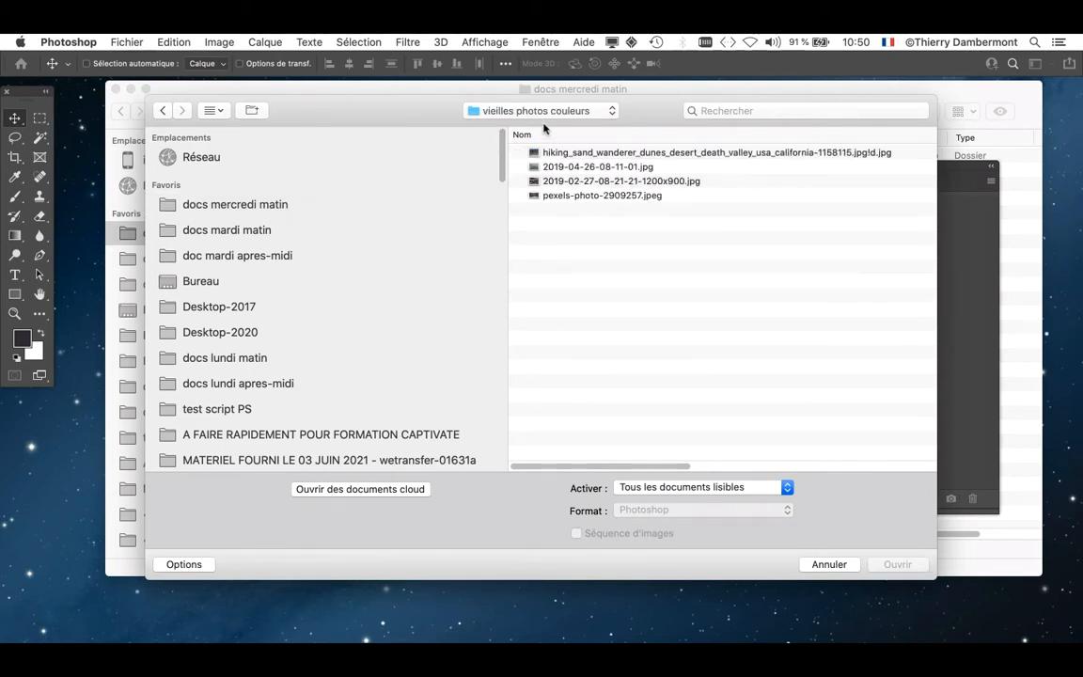
click(215, 110)
click(229, 165)
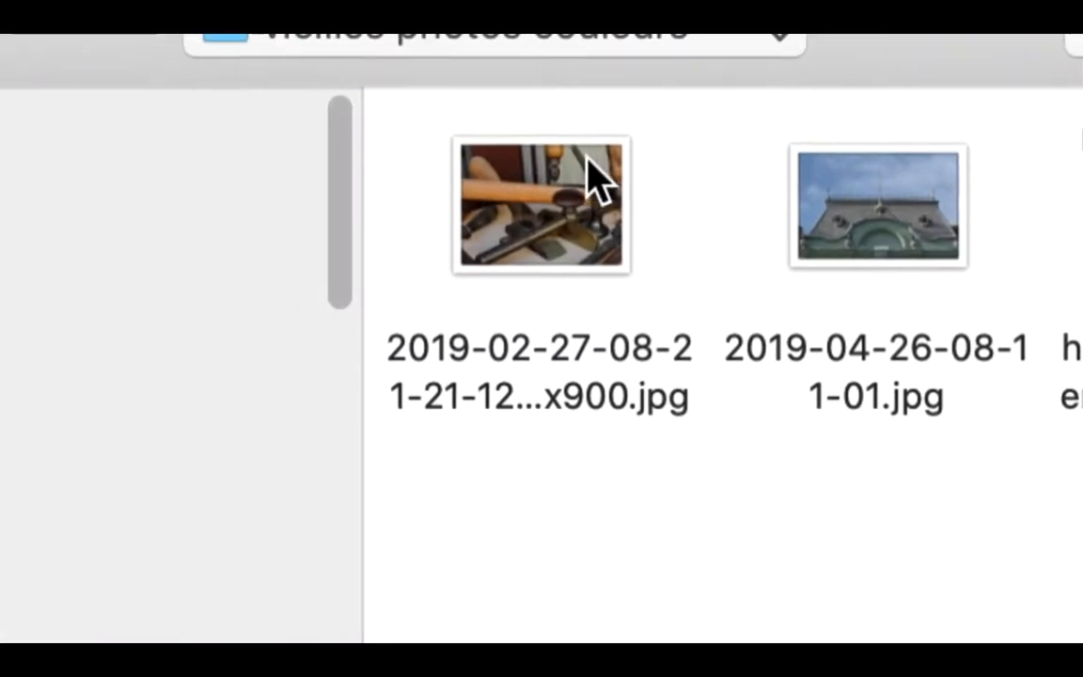
- Examine the thumbnails of the four colour photos in the folder one by one
click(563, 159)
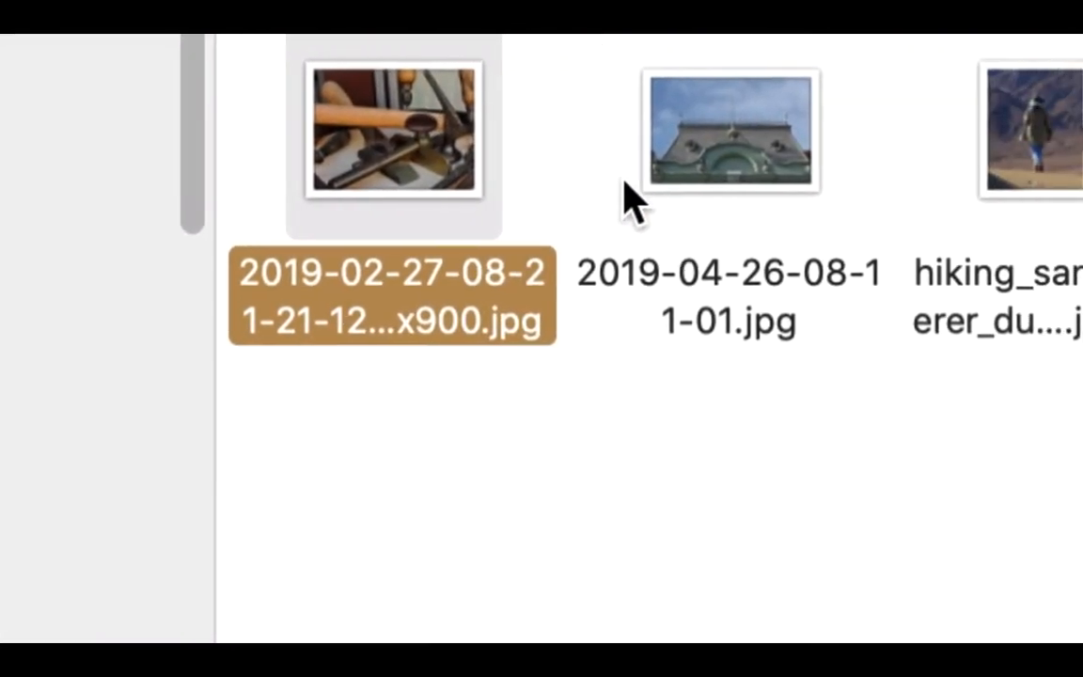
click(654, 193)
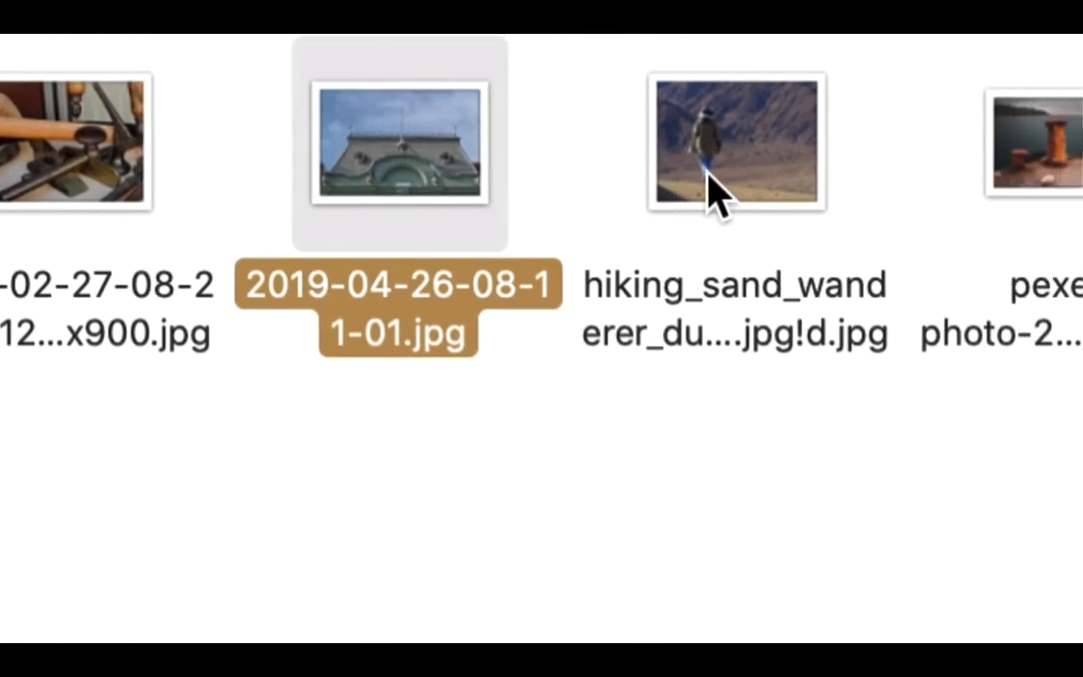
click(714, 191)
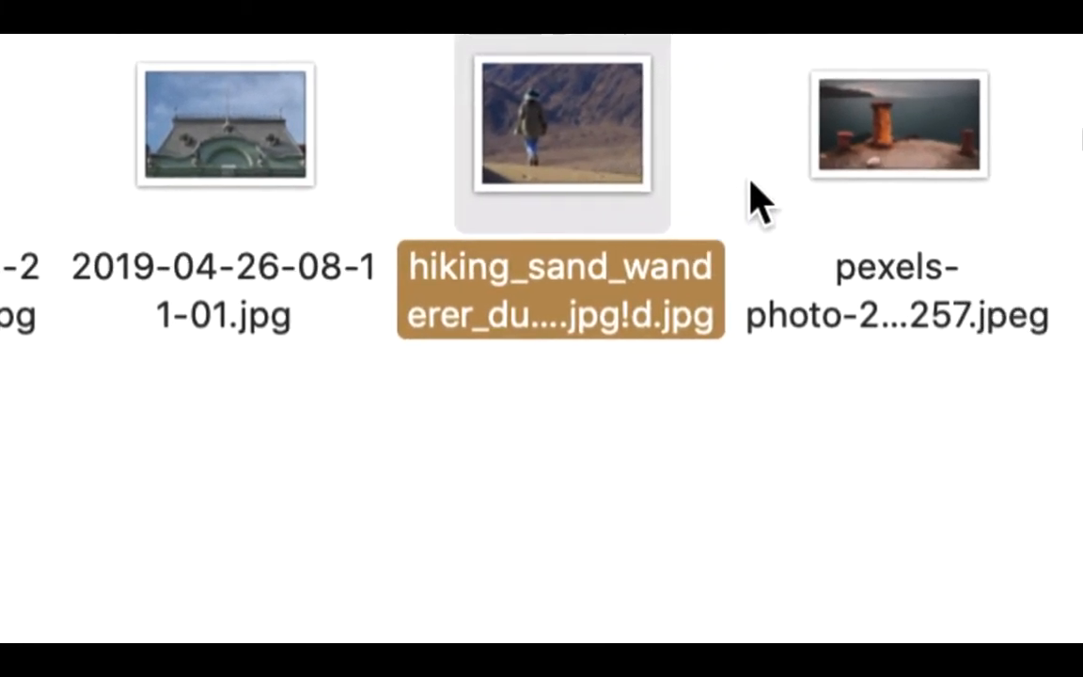
click(1051, 193)
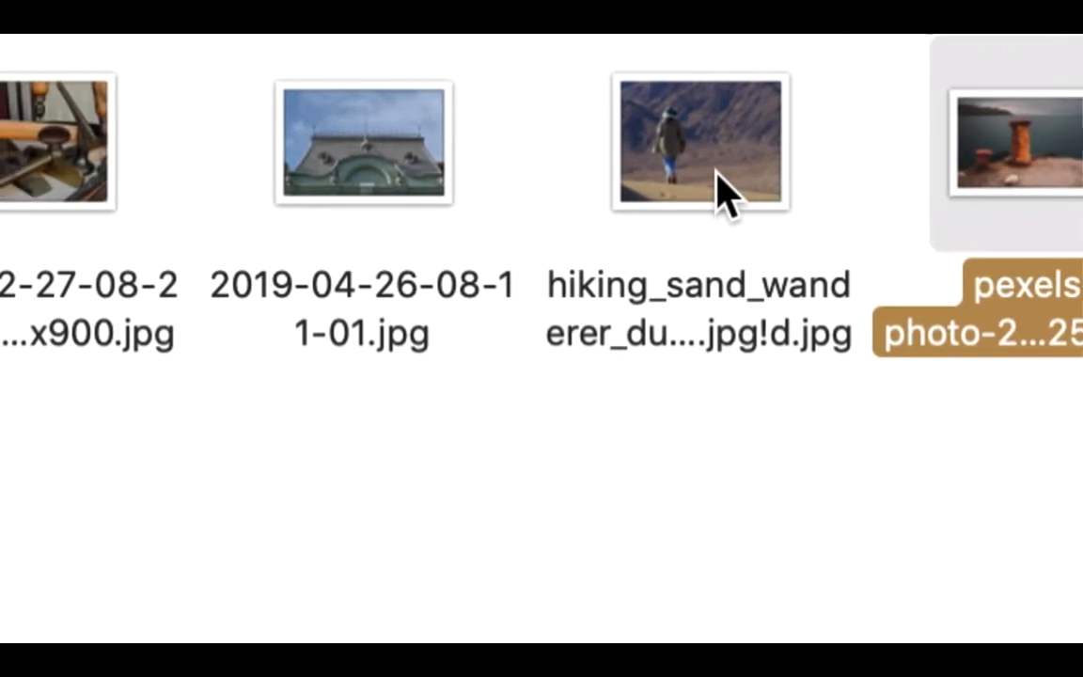
click(490, 188)
click(144, 193)
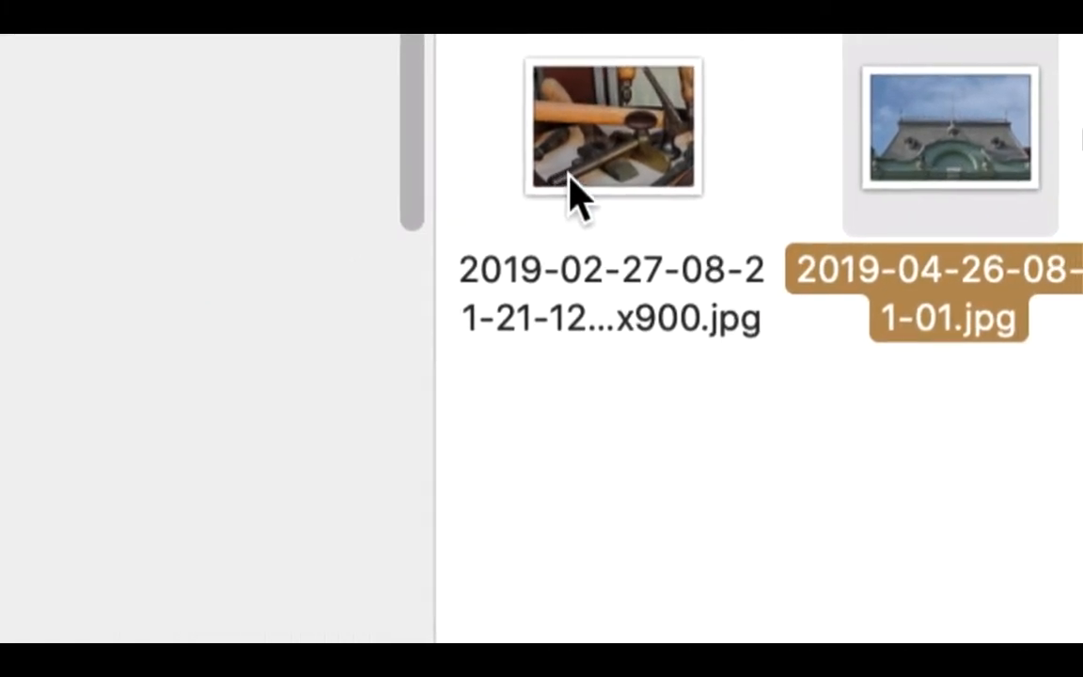
click(264, 196)
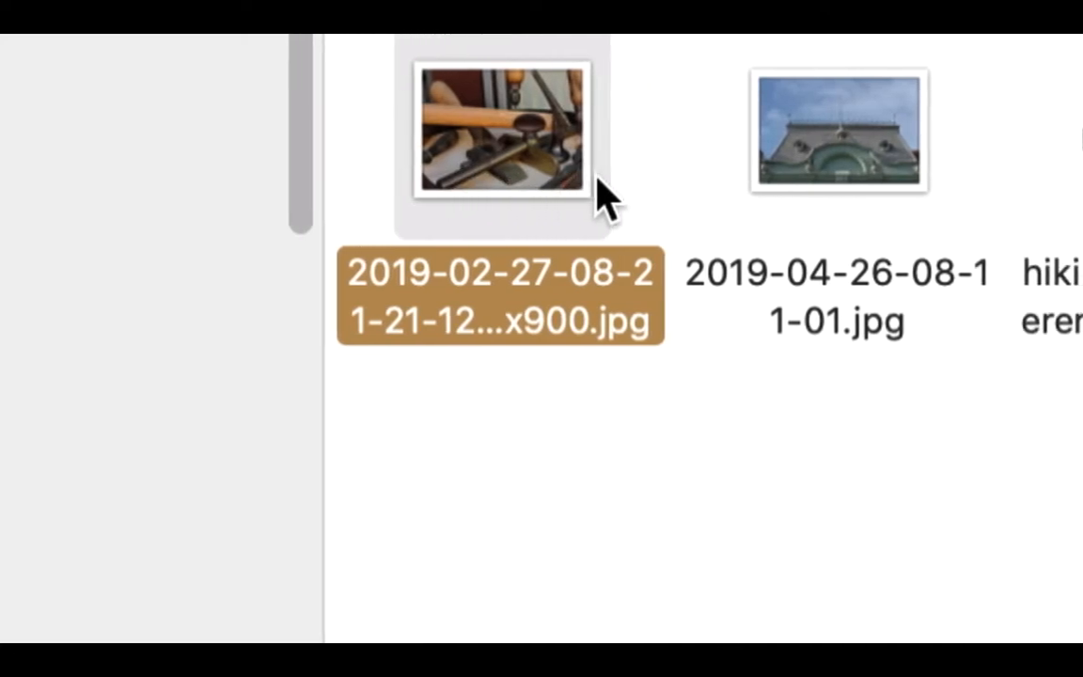
click(795, 188)
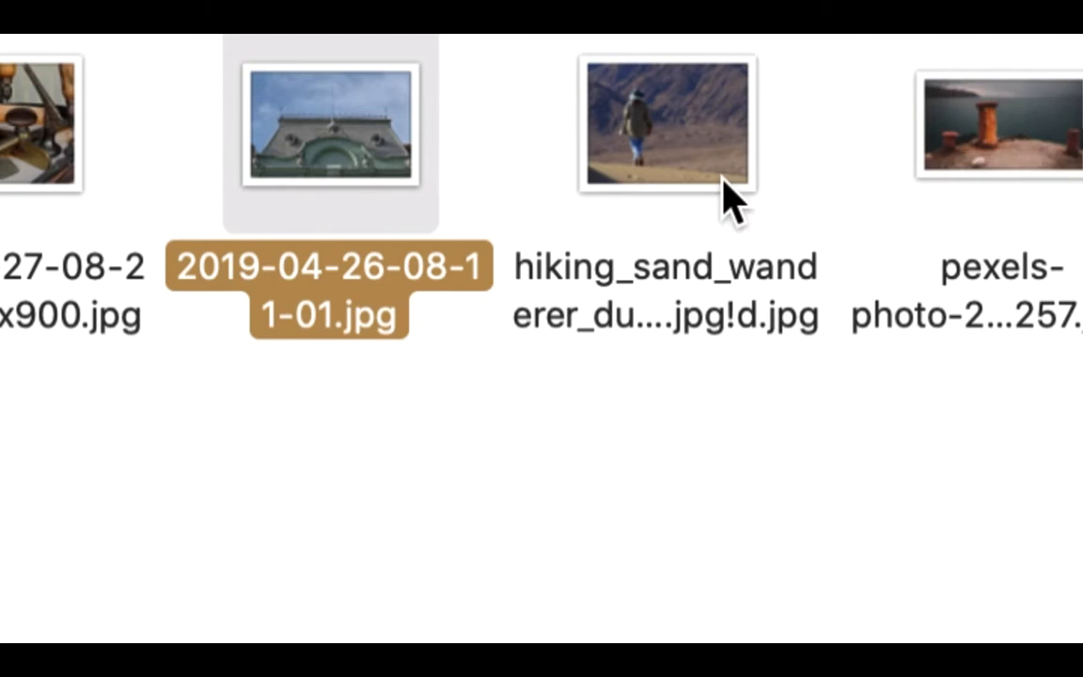
click(1057, 183)
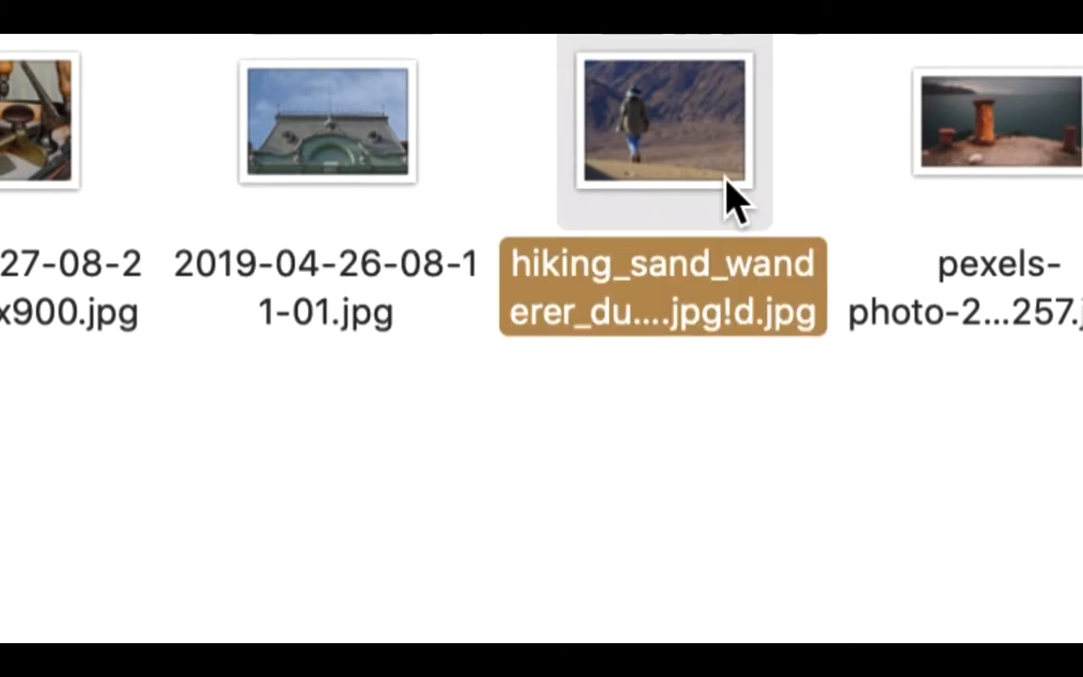
click(986, 148)
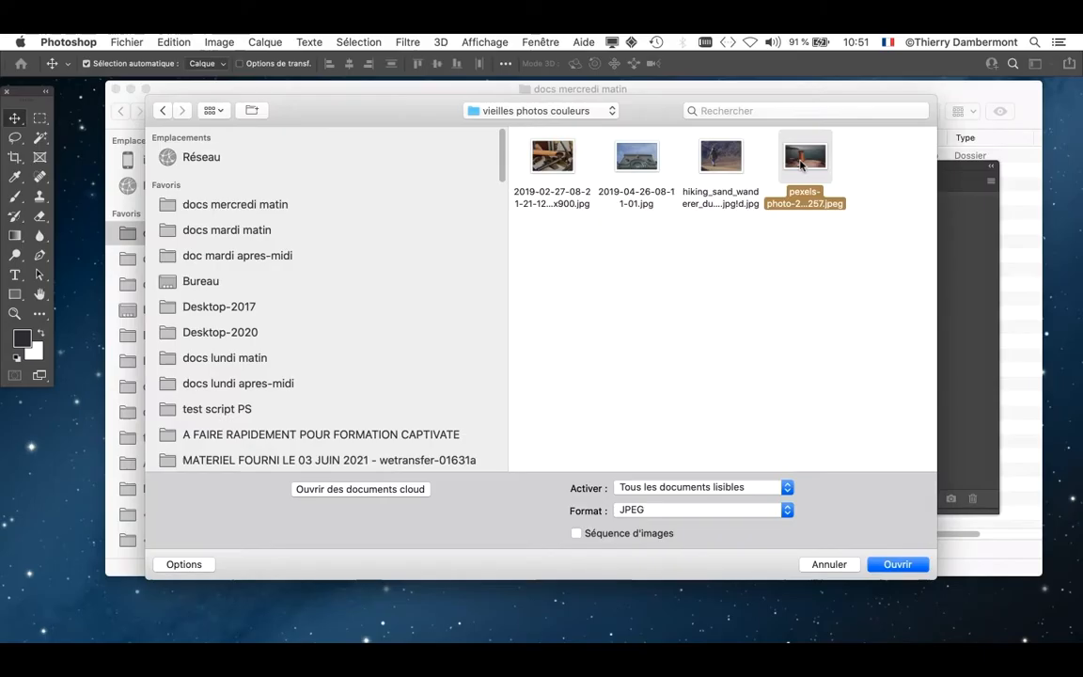
- Open all four colour photos together, assigning the sRGB IEC61966-2.1 working profile to the hiking photo that lacks one
click(545, 500)
drag(784, 240, 461, 115)
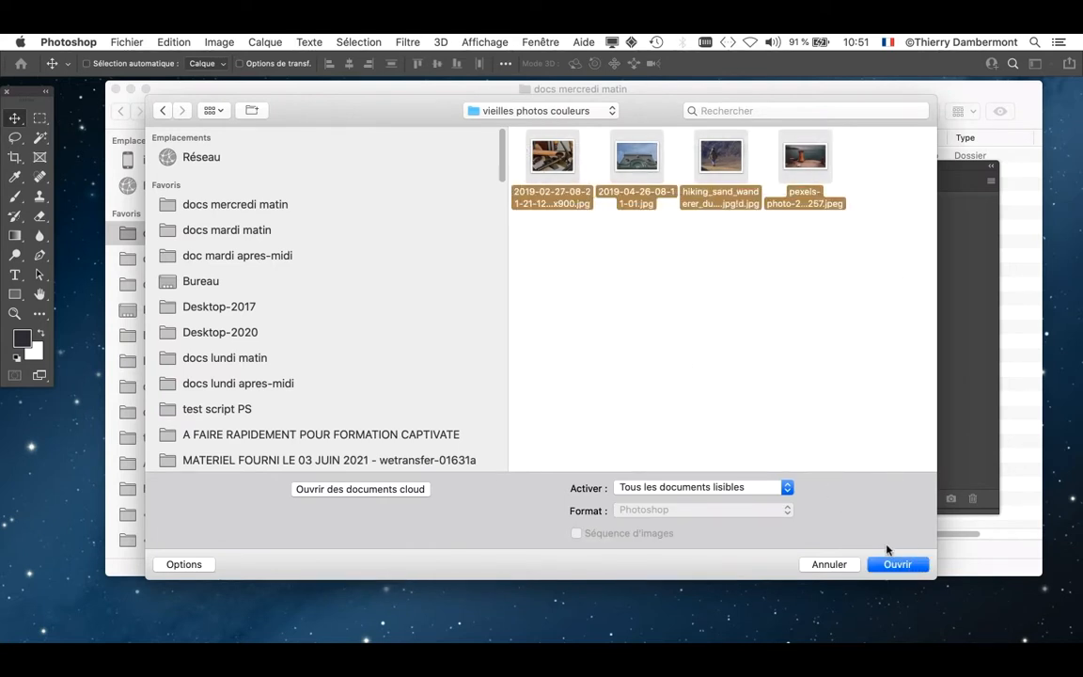
click(896, 565)
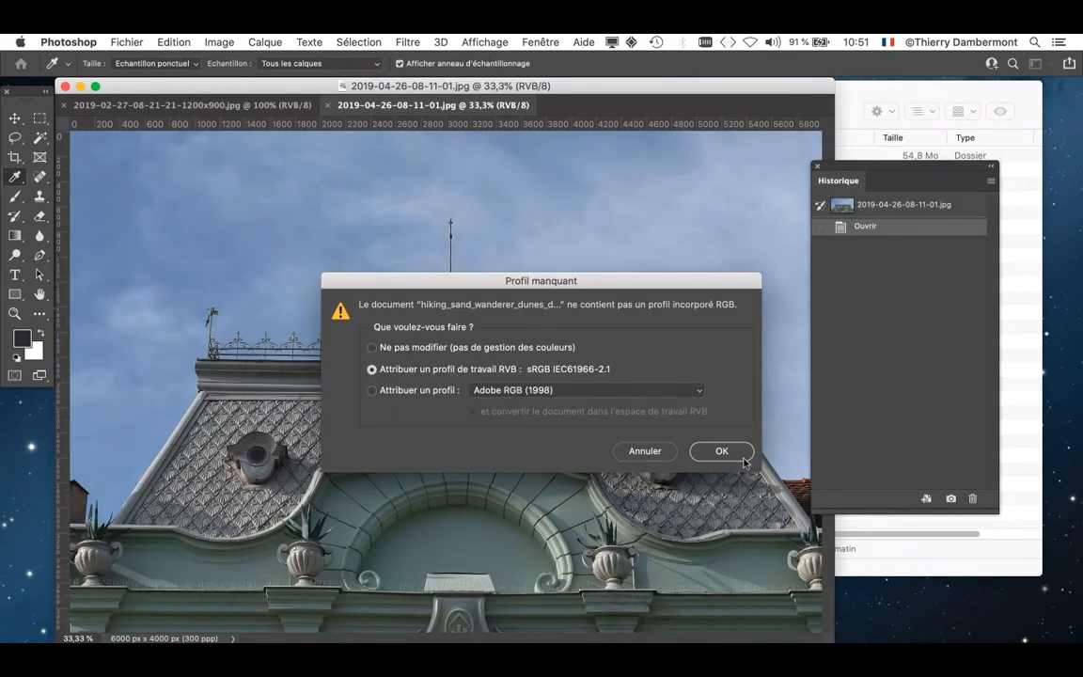
click(742, 453)
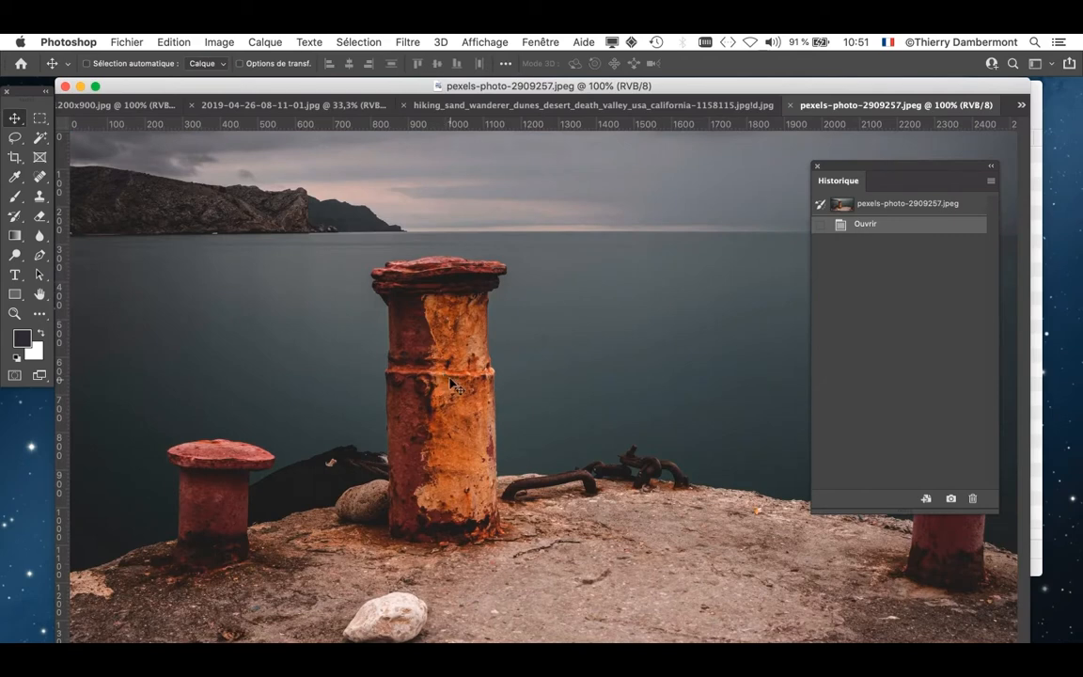
- View the hiker, building and workshop tools photos, and close the window holding all the open documents
click(693, 105)
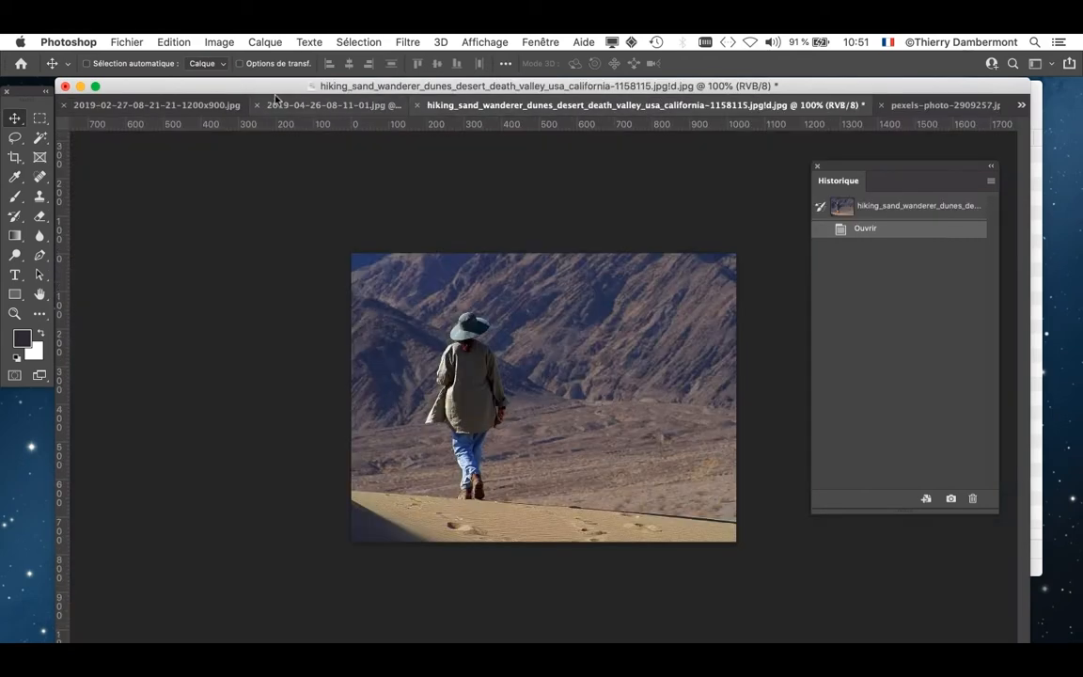
click(278, 104)
click(188, 105)
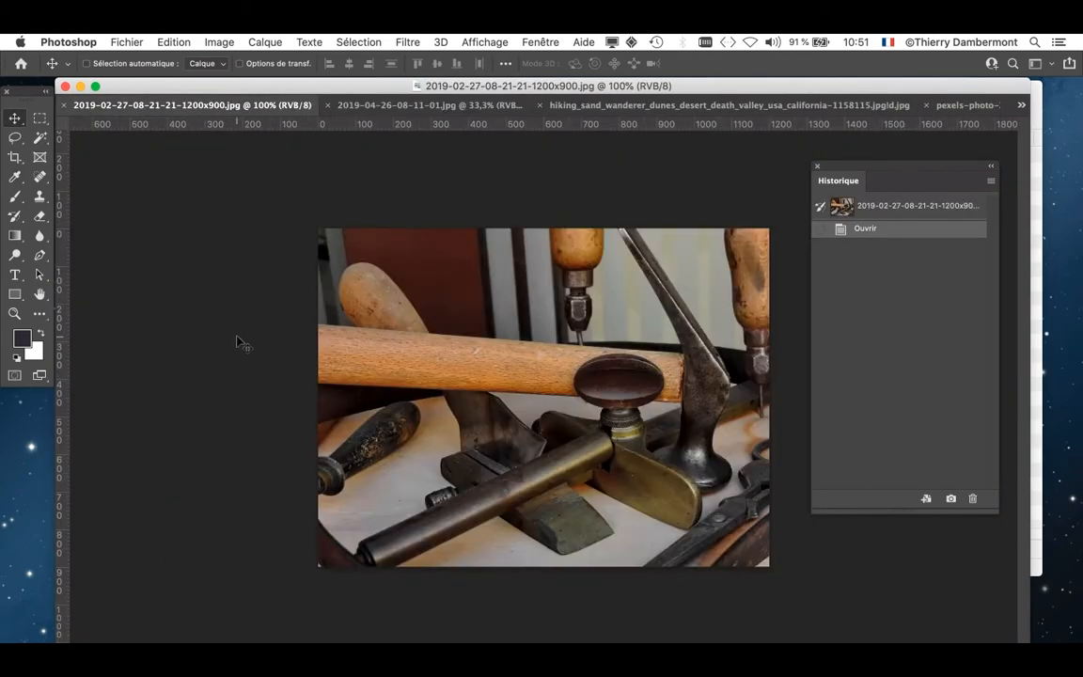
click(65, 86)
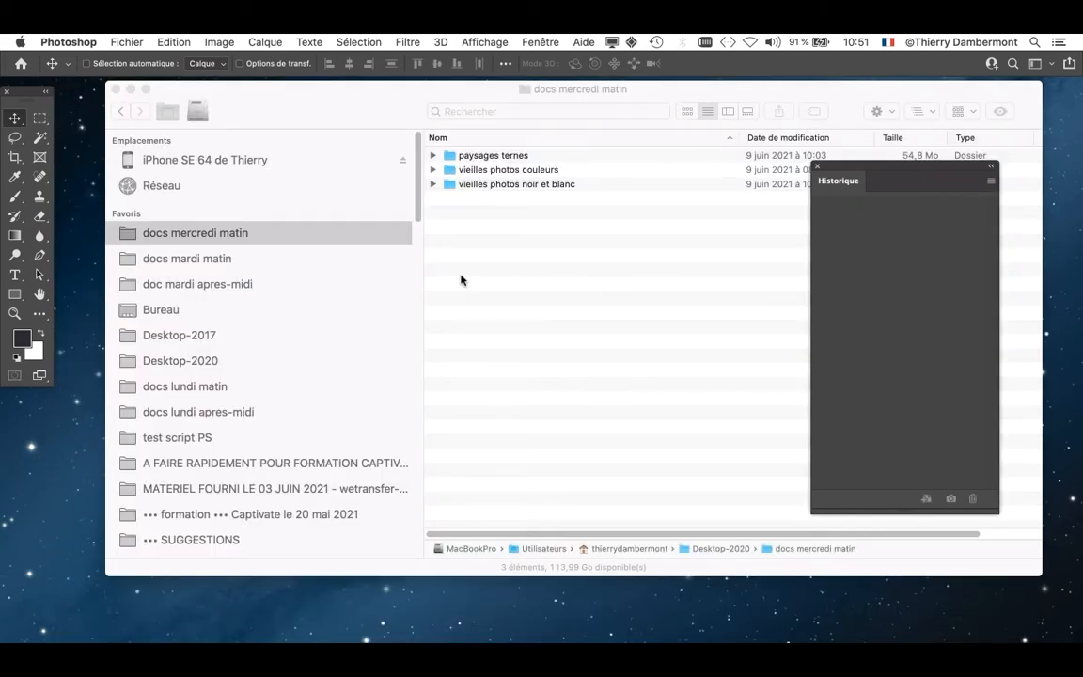
- Hide the other applications' windows and move the Tools panel slightly inward from the screen edge
key(alt+super+h)
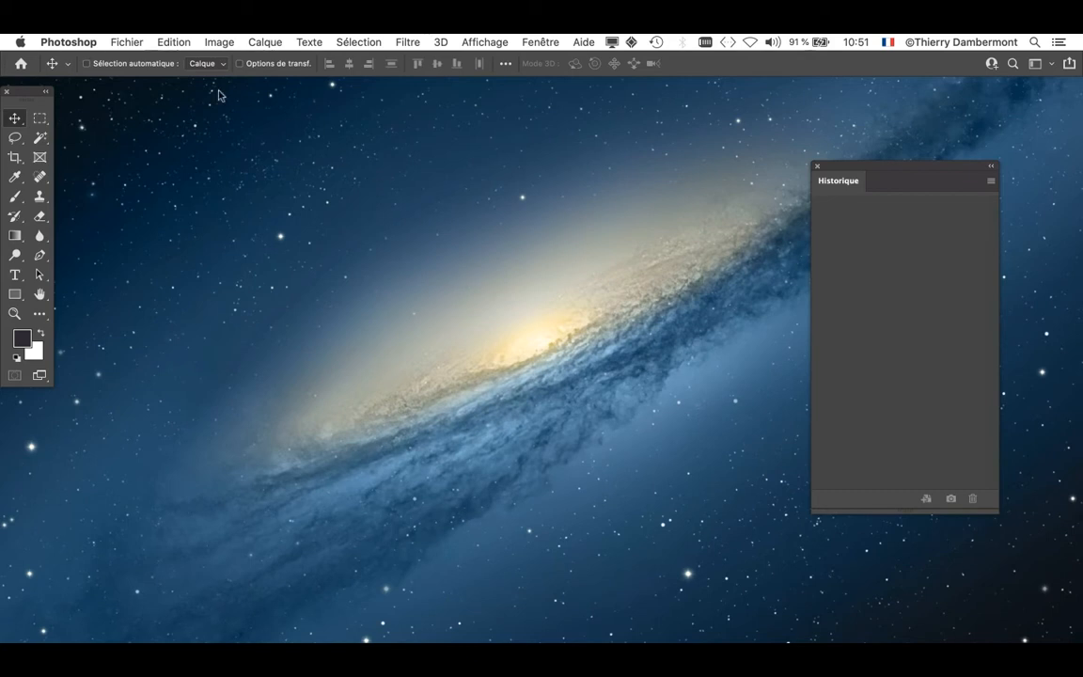
drag(32, 95, 45, 120)
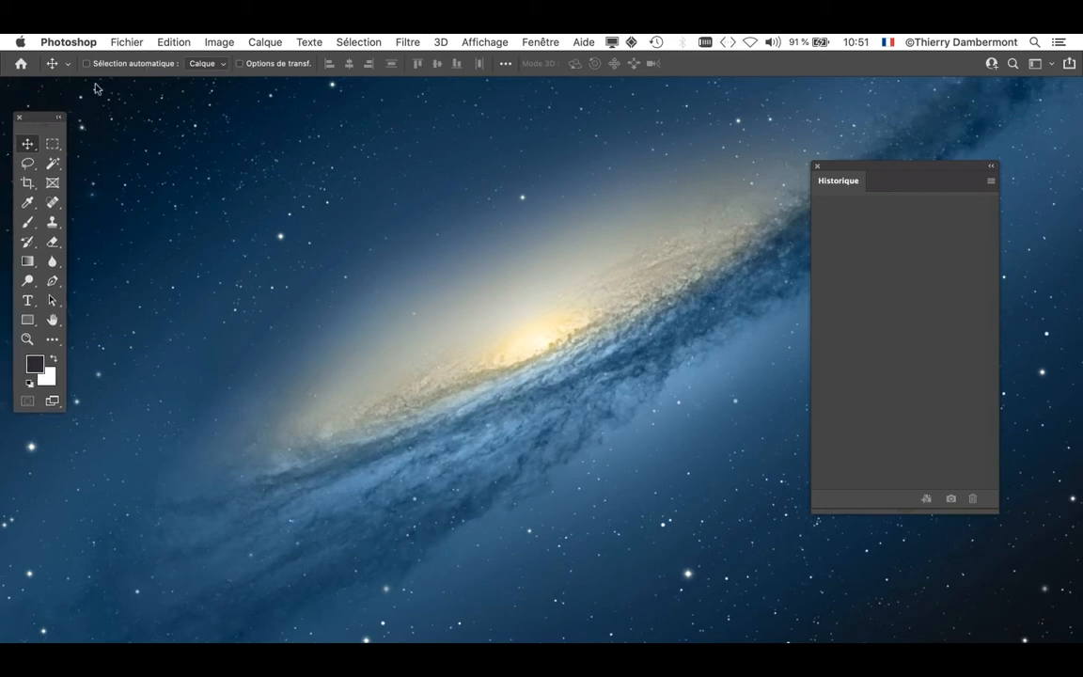
- In the colour settings, disable the choice at opening for missing profiles and set the RVB policy to "Conversion en RVB"
click(173, 42)
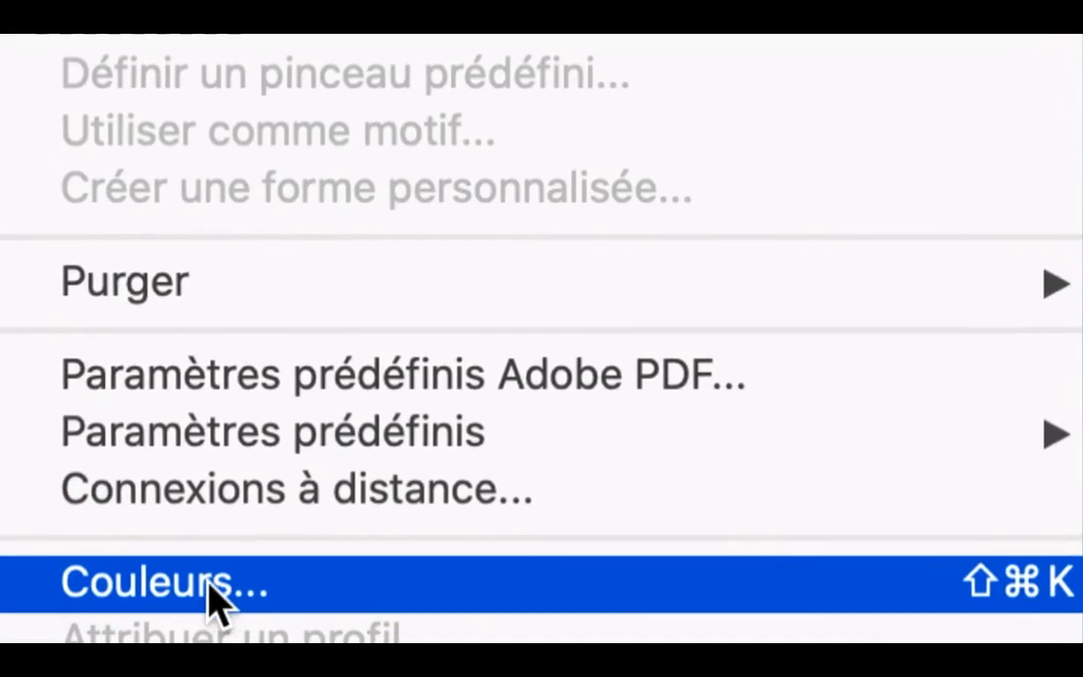
click(203, 584)
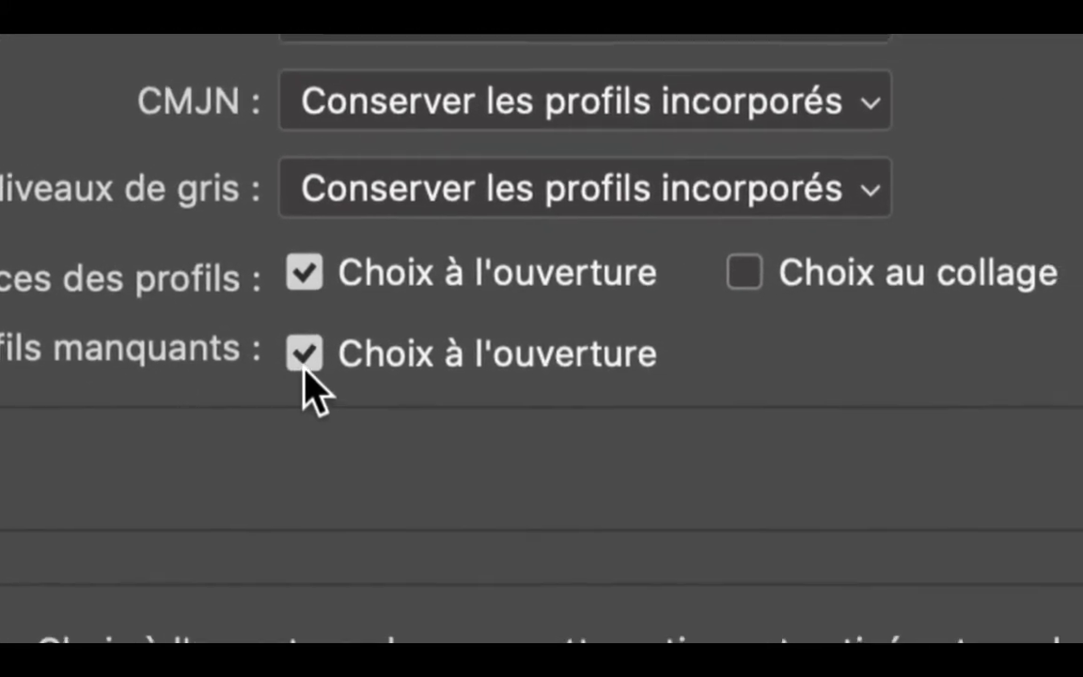
click(304, 365)
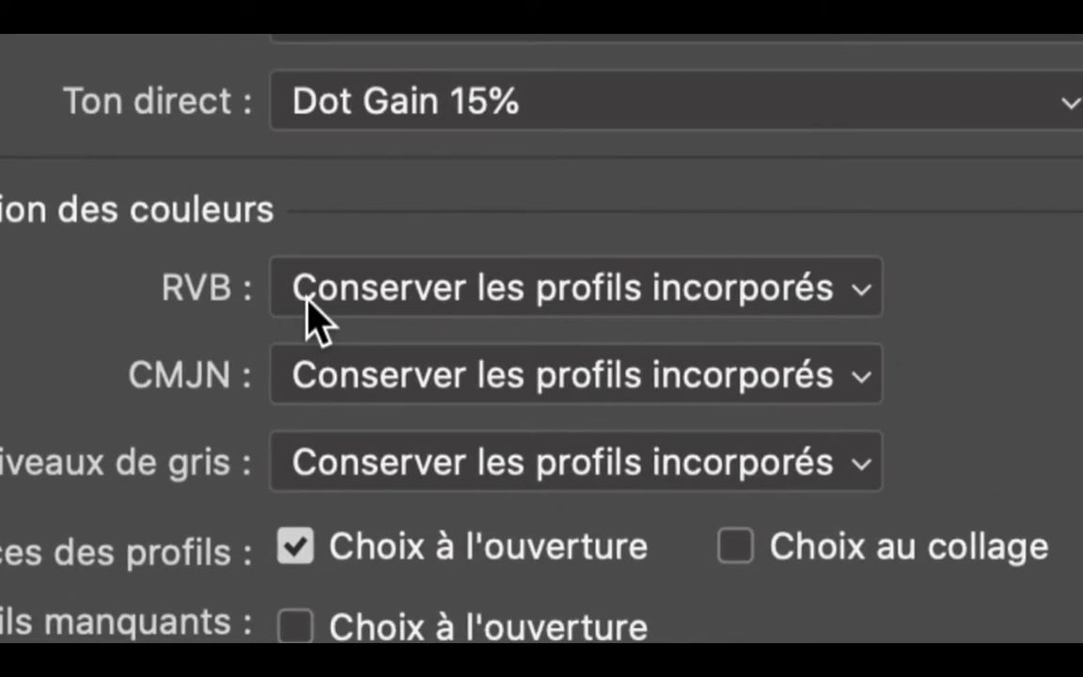
click(308, 300)
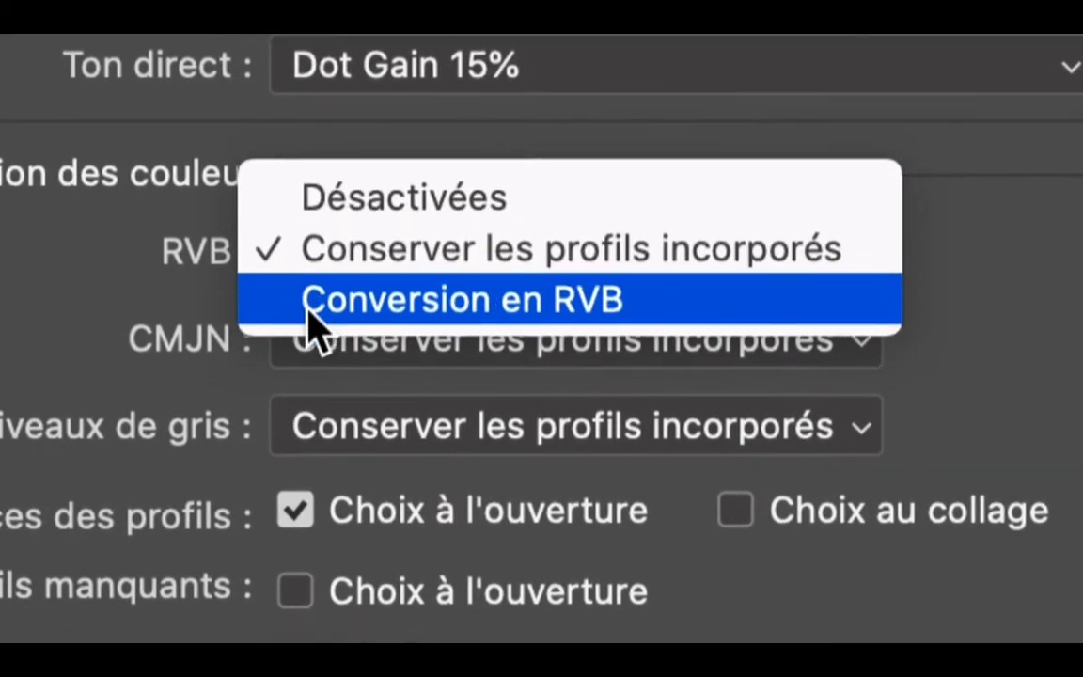
click(310, 303)
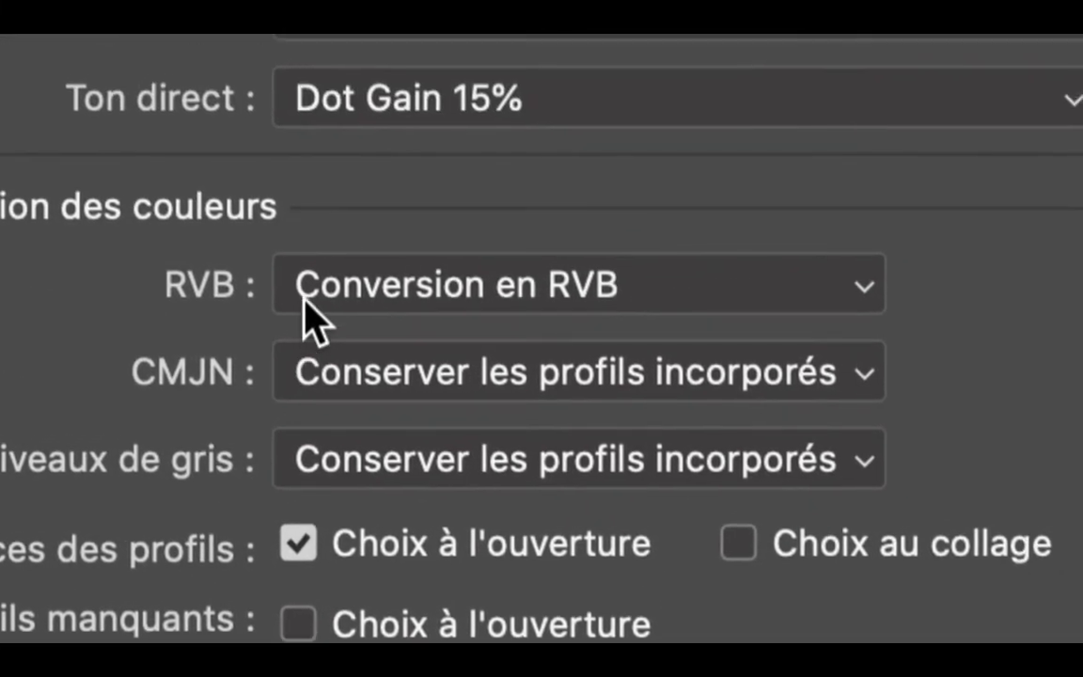
click(305, 315)
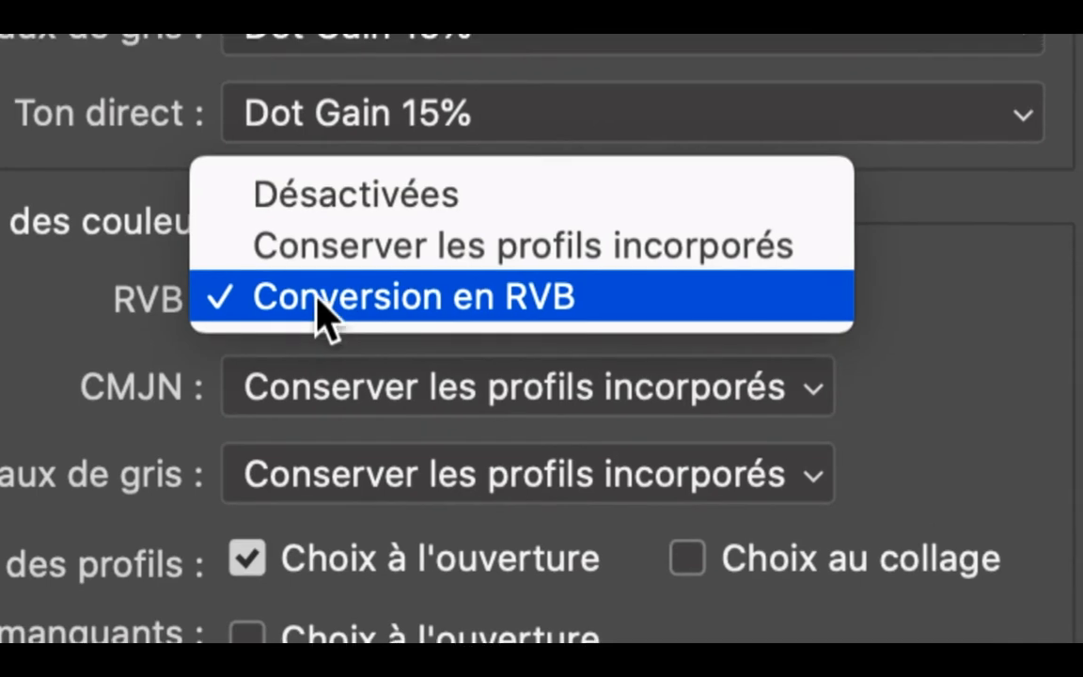
click(317, 299)
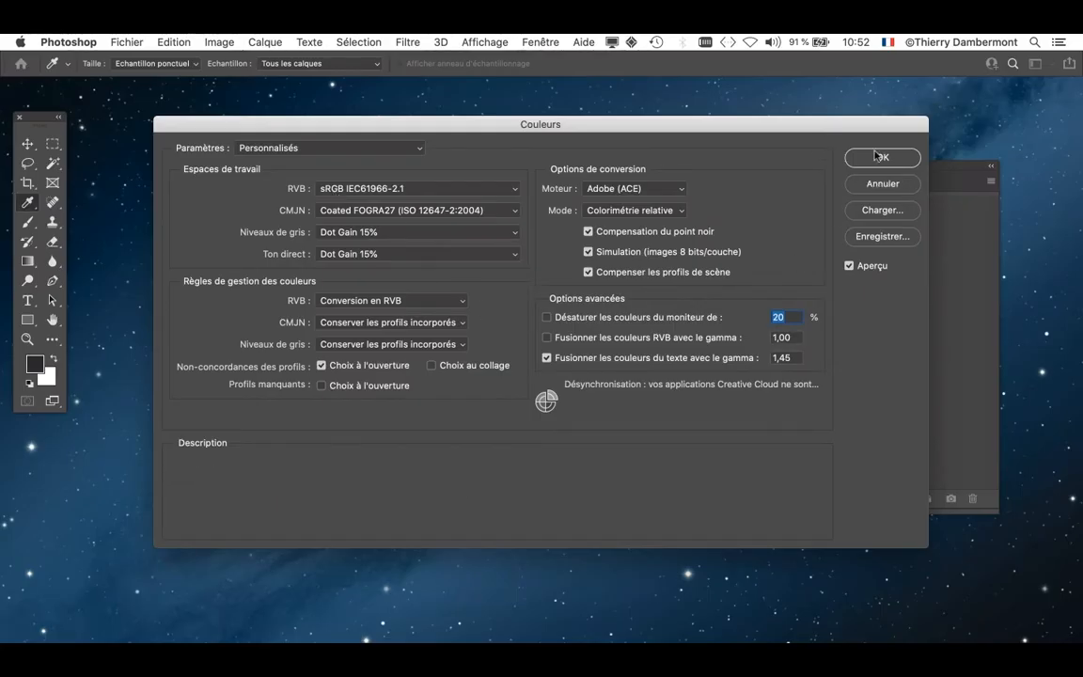
click(880, 158)
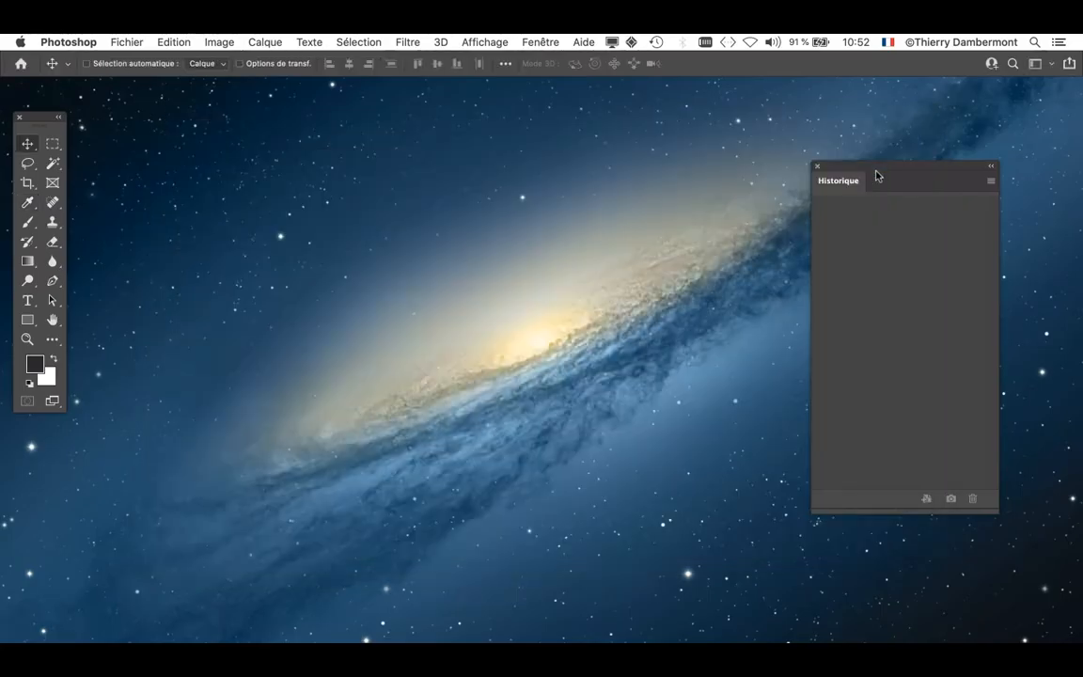
- Open all four photos from the "vieilles photos couleurs" folder again
click(125, 42)
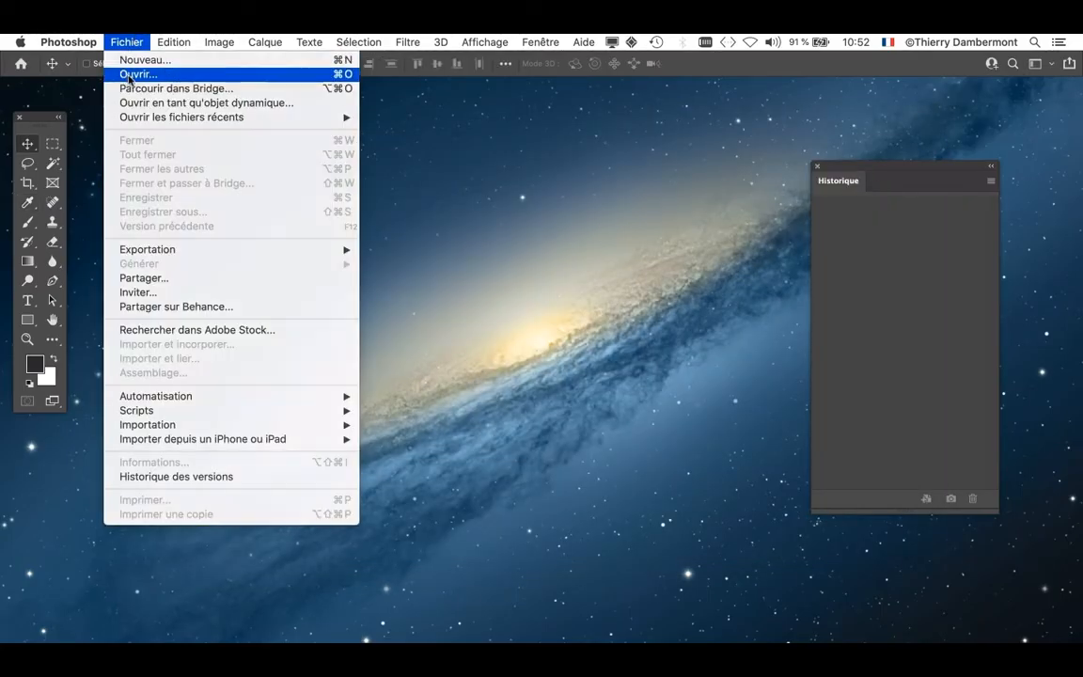
click(129, 74)
drag(559, 236, 835, 185)
click(895, 564)
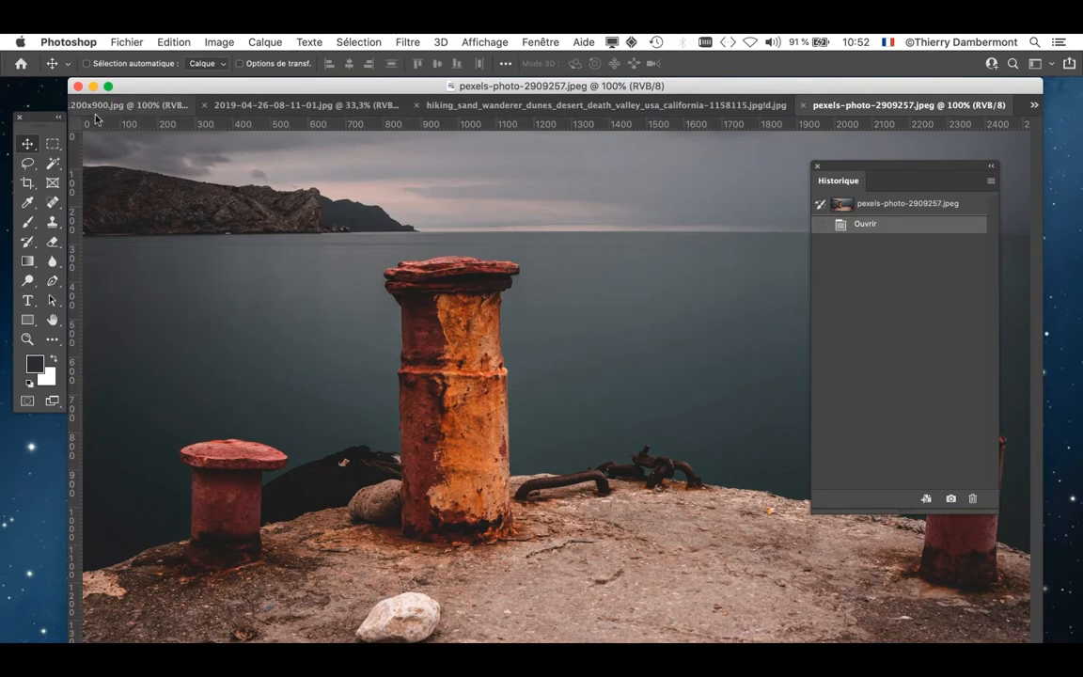
- Move the Tools panel further inward and display the 2019-02-27 workshop tools photo enlarged to 131%
drag(30, 118, 52, 155)
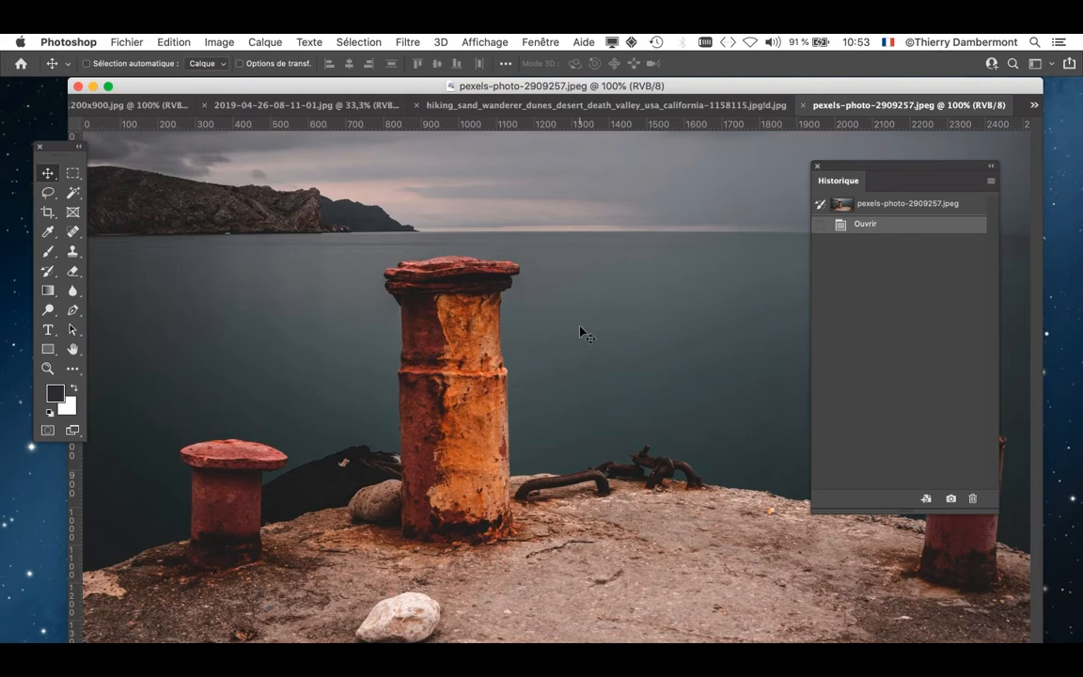
key(ctrl+Tab)
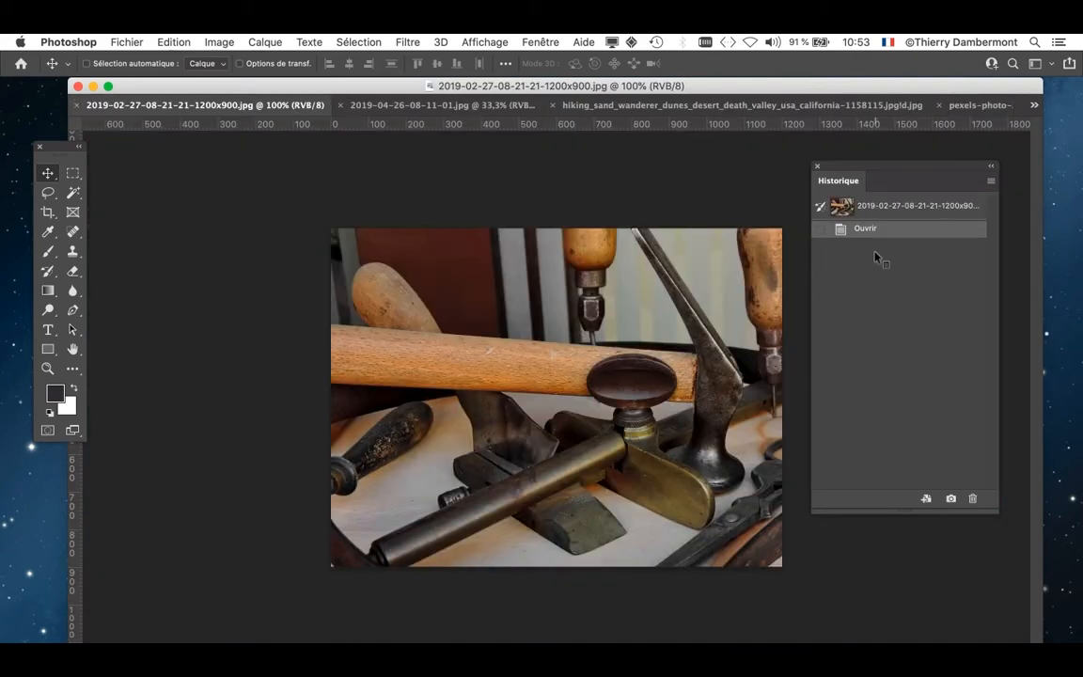
key(super+plus)
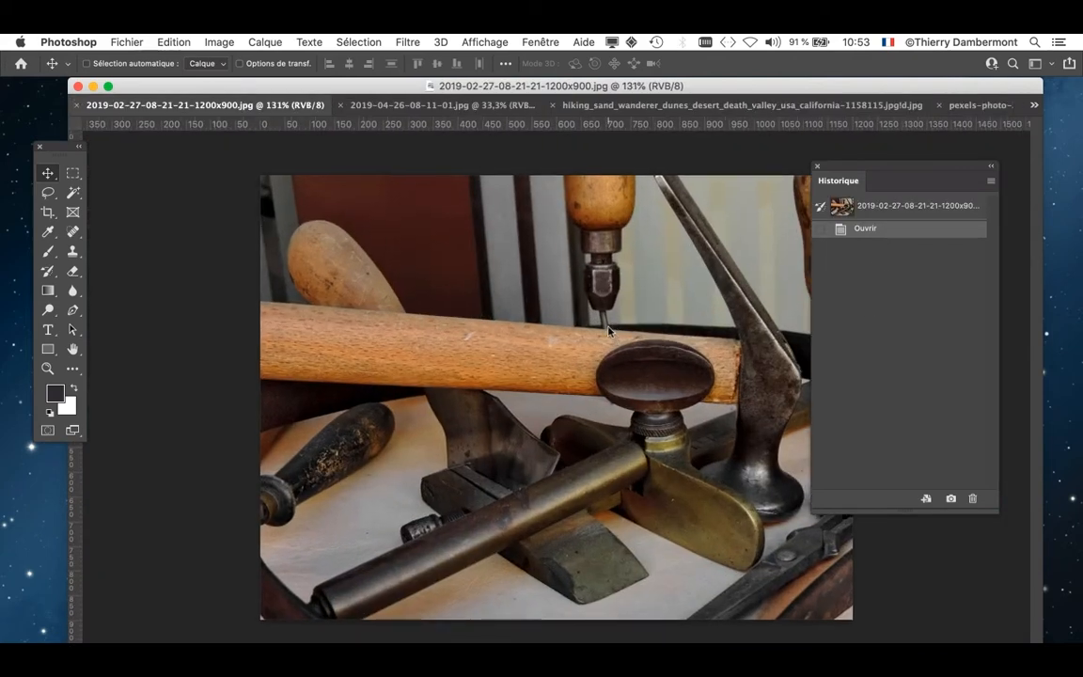
- Switch to full-screen mode with the menu bar, move the Historique panel outward and position the workshop tools photo clear of it
key(f)
drag(871, 163, 946, 161)
drag(556, 295, 458, 249)
scroll(450, 273, up, 2)
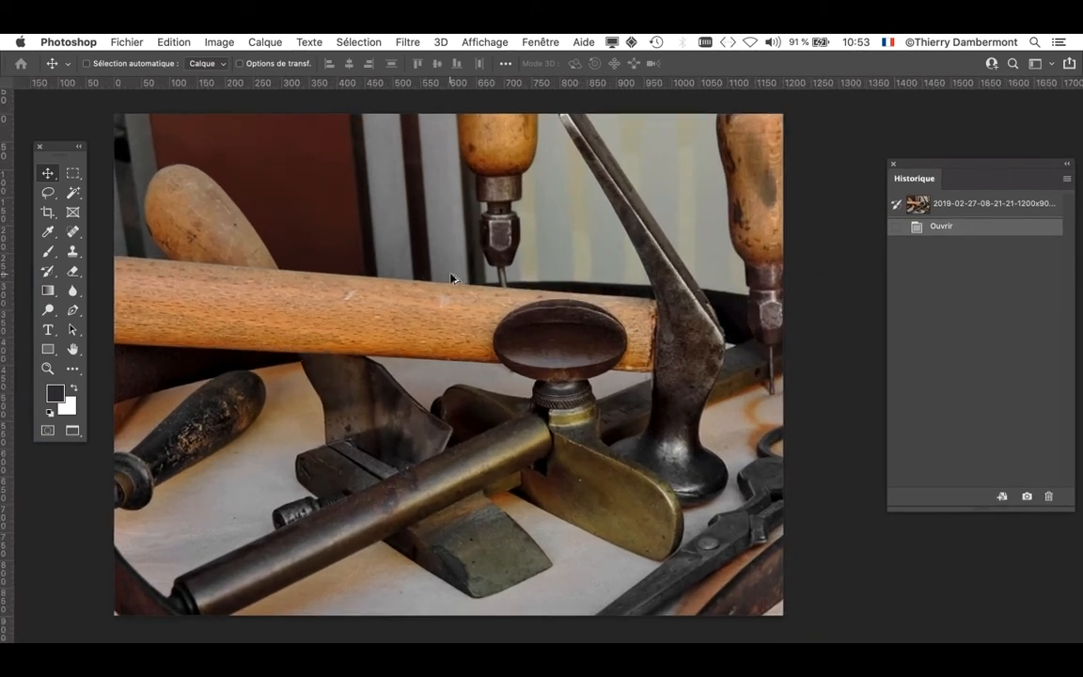
drag(518, 322, 526, 336)
- Fit the roof, hiker and seaside photos beside the Historique panel one after another, ending on the hiker photo
key(ctrl+Tab)
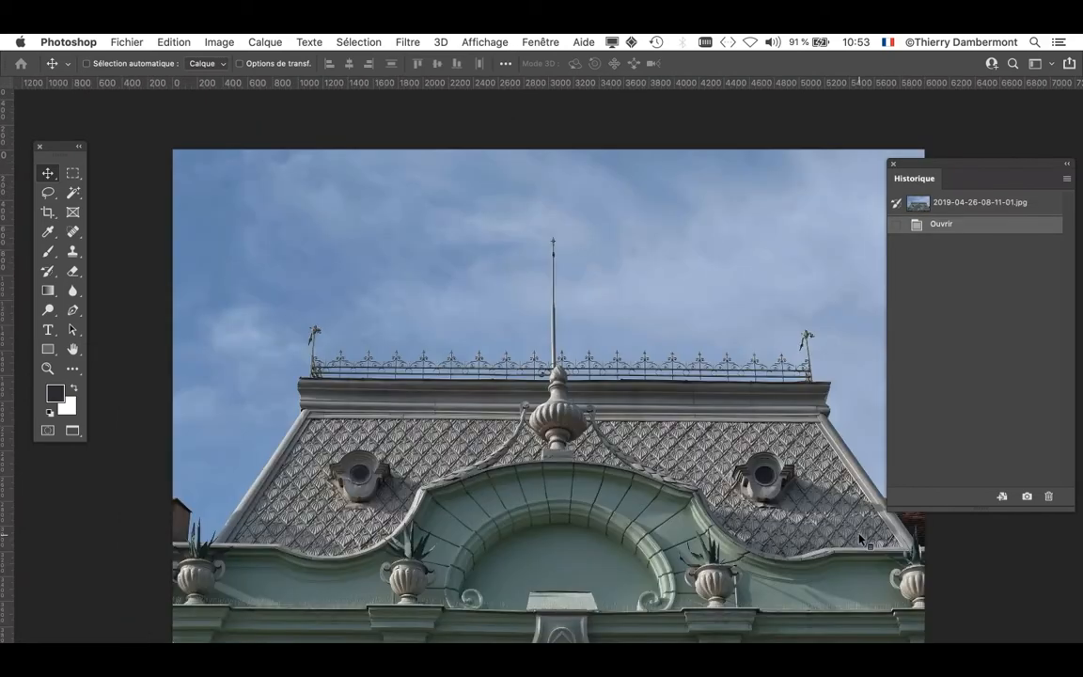
drag(561, 435, 468, 387)
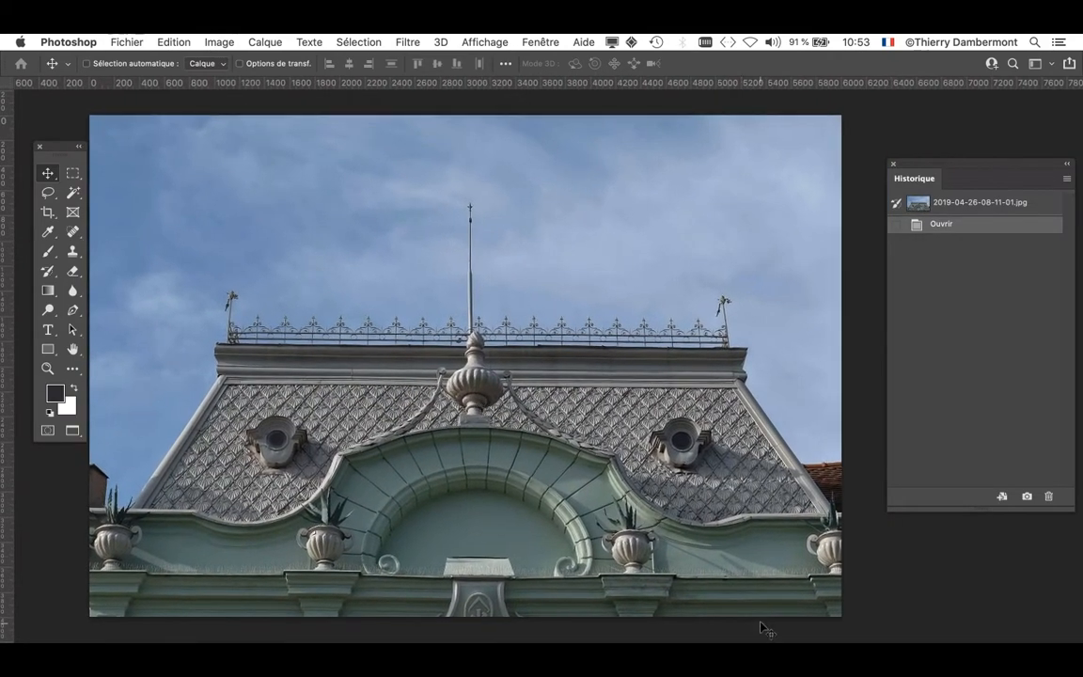
key(ctrl+Tab)
scroll(515, 455, up, 3)
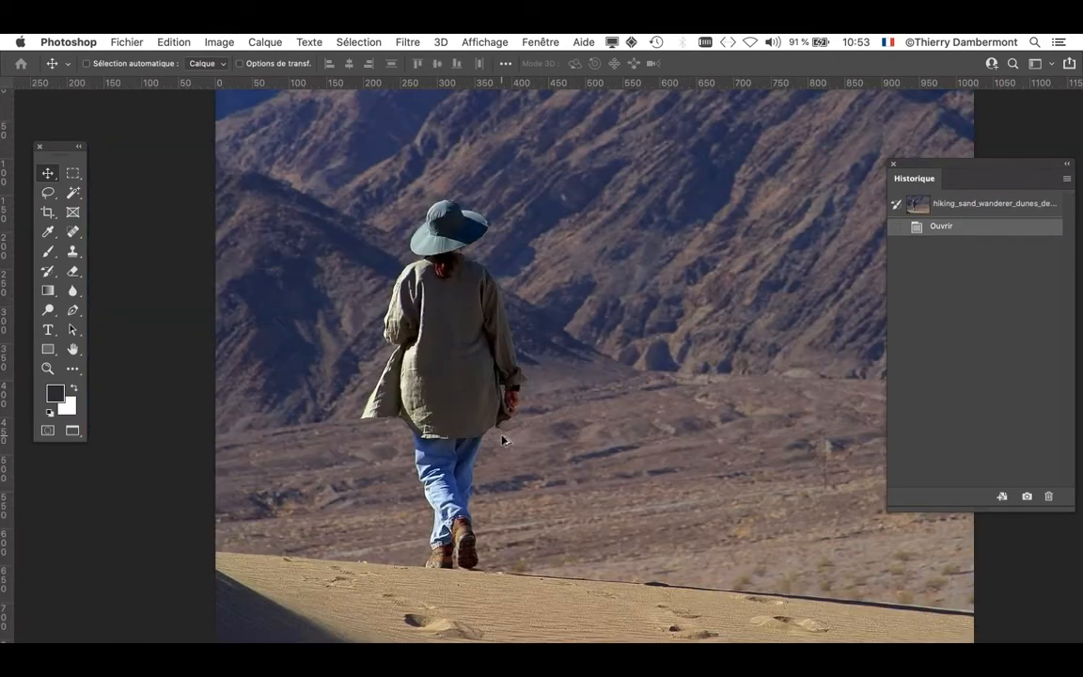
drag(511, 438, 420, 437)
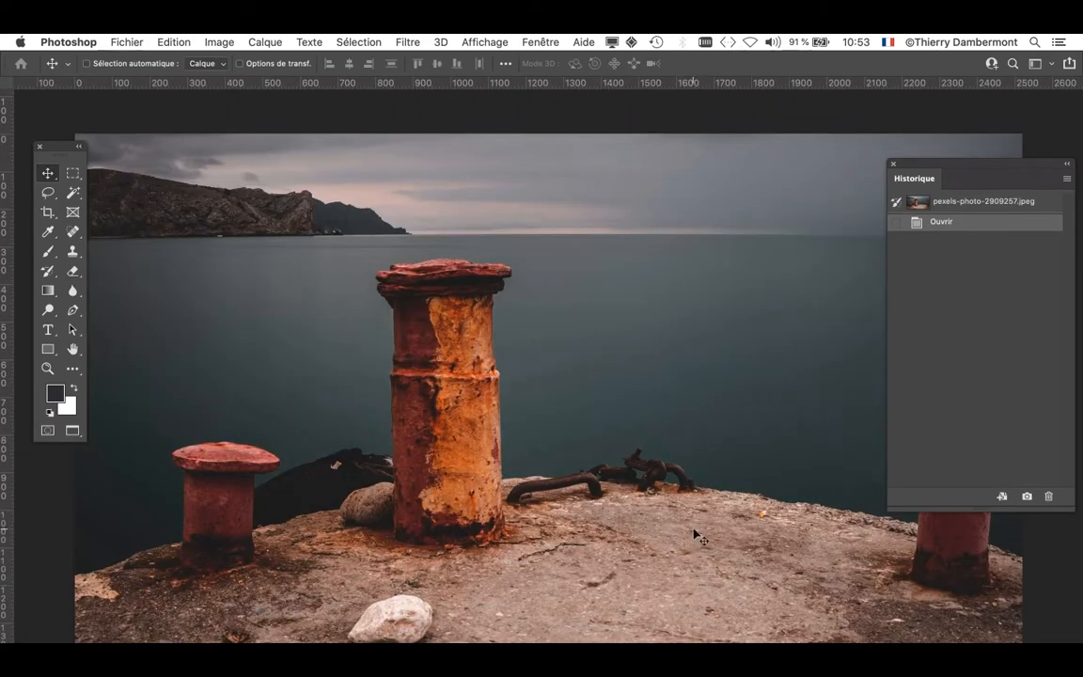
scroll(695, 533, down, 3)
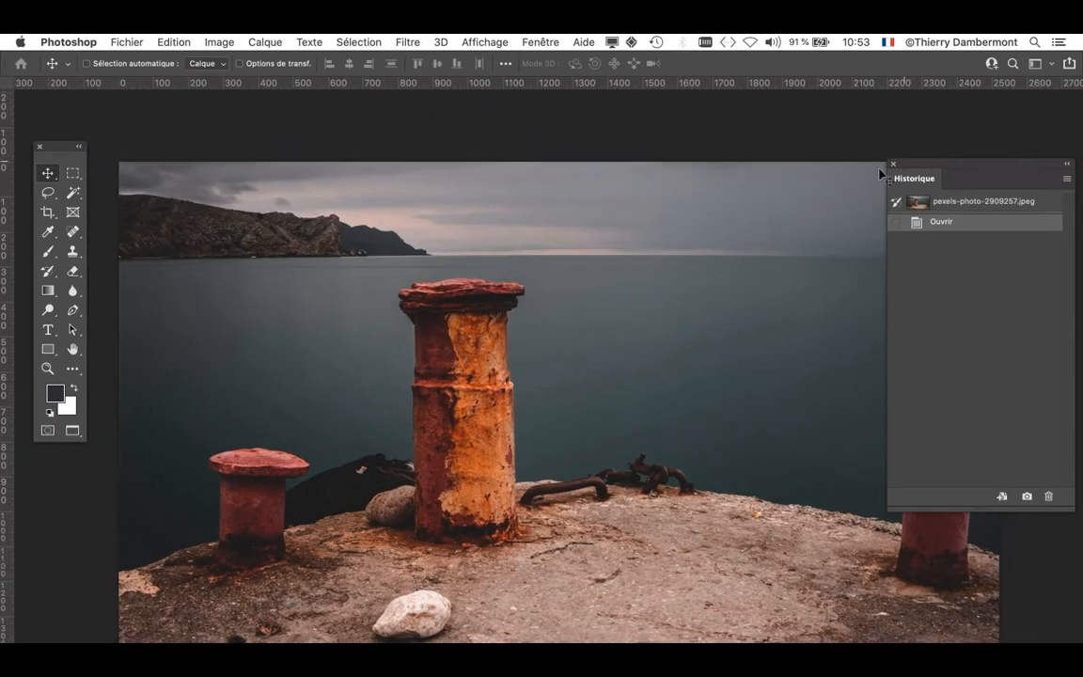
drag(616, 297, 597, 266)
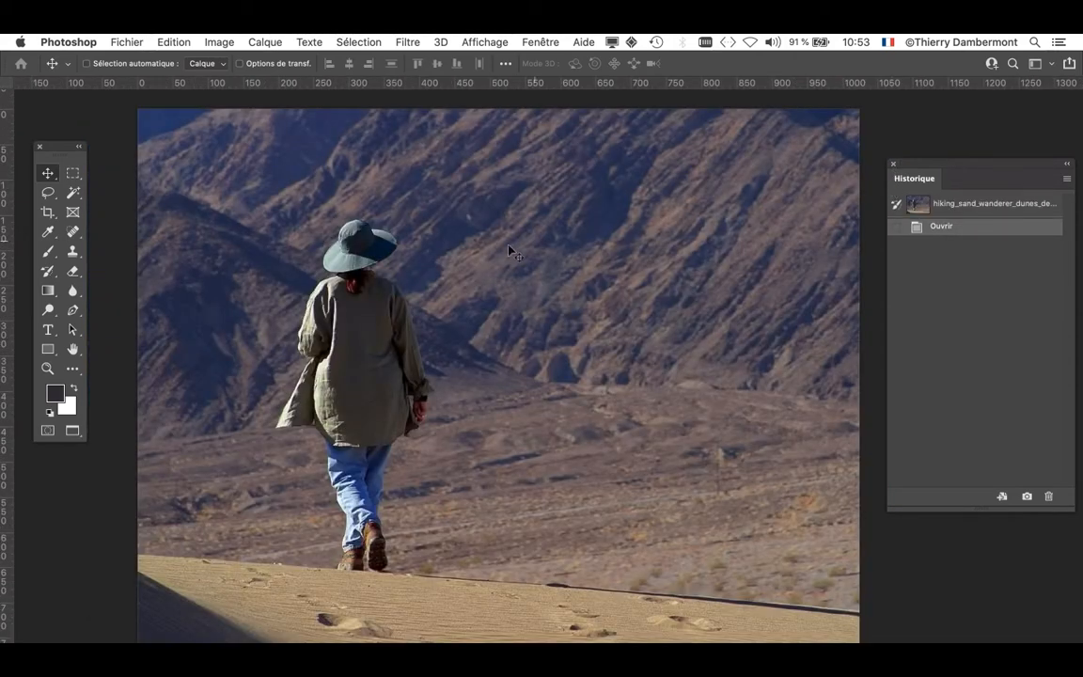
scroll(504, 259, down, 2)
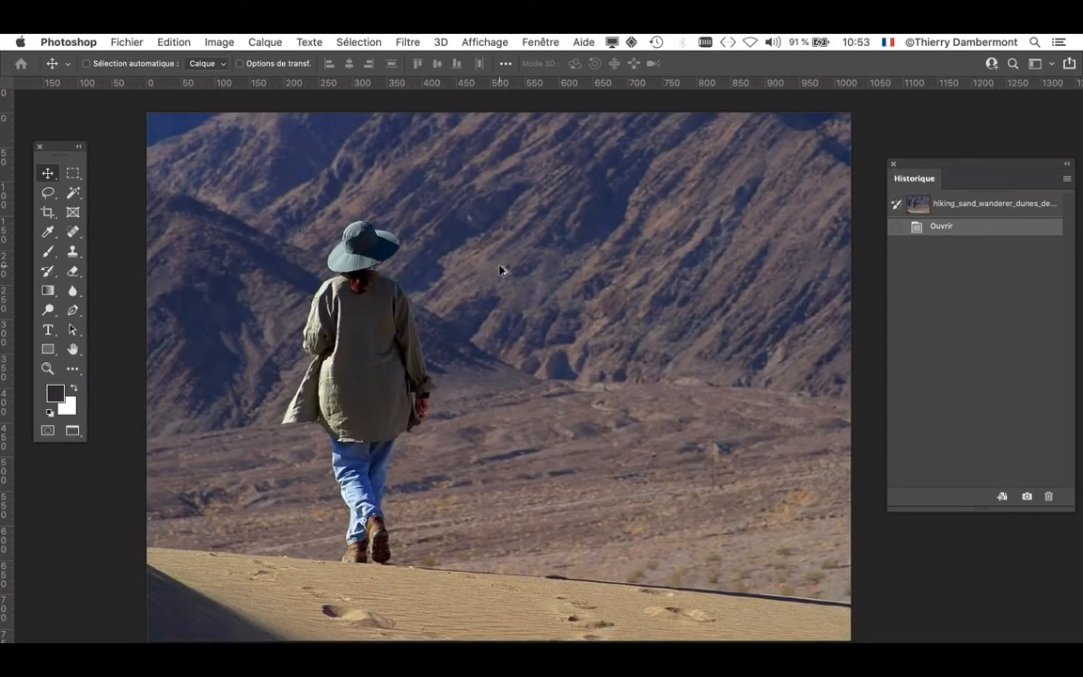
drag(438, 257, 345, 204)
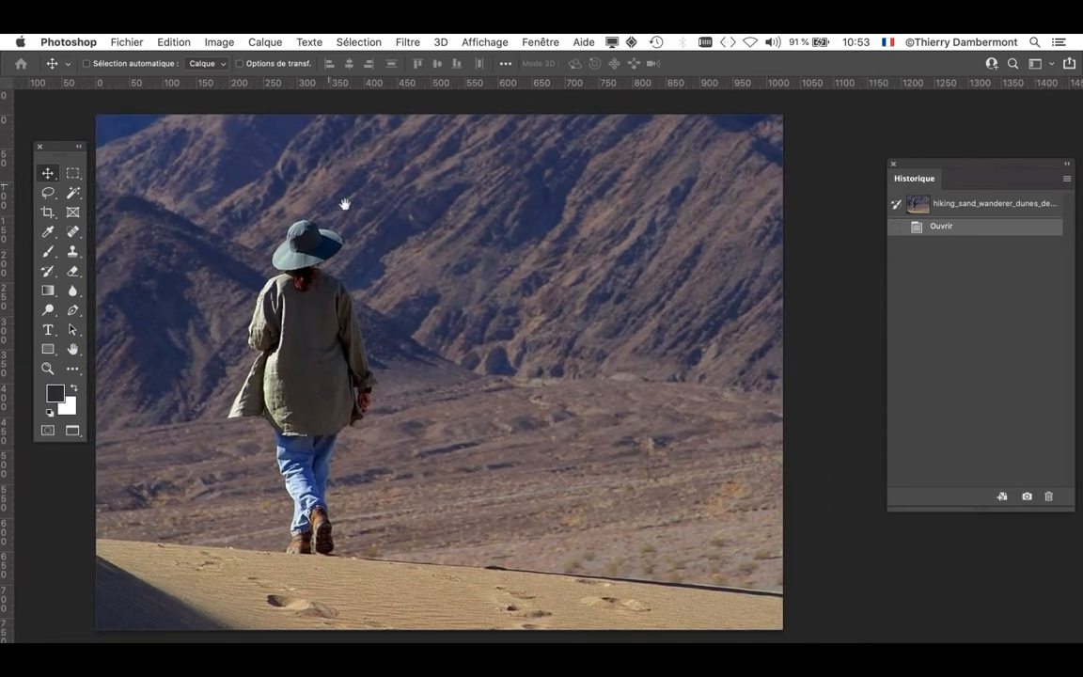
- Close the Historique panel, show the Calques panel and make it much shorter beside the hiker photo
click(894, 163)
click(541, 41)
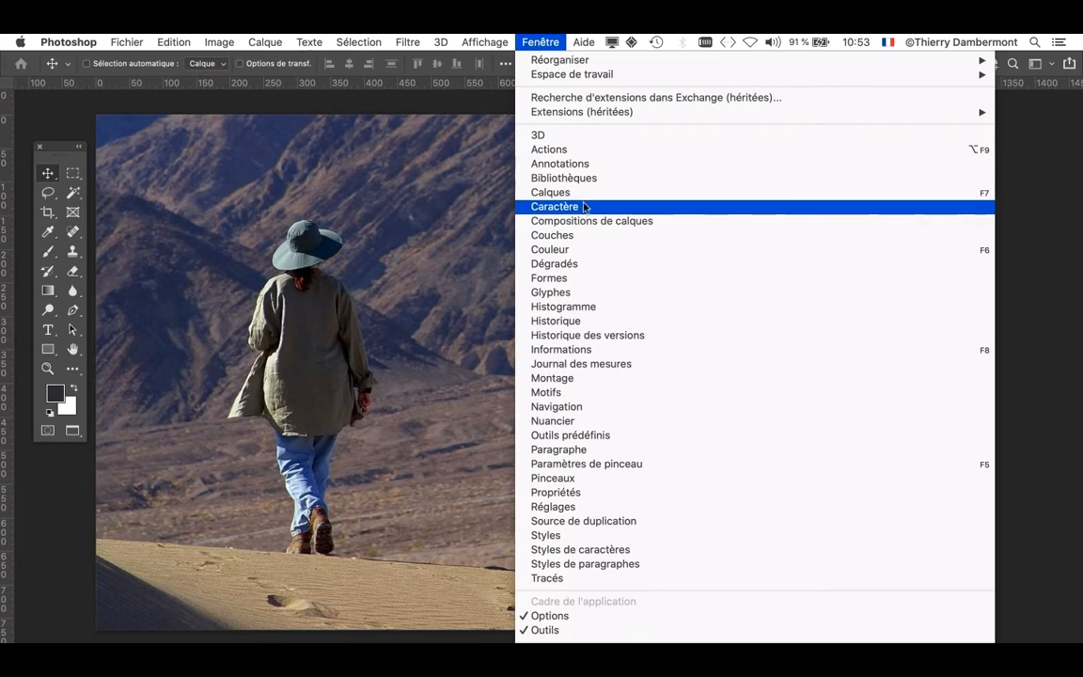
click(576, 193)
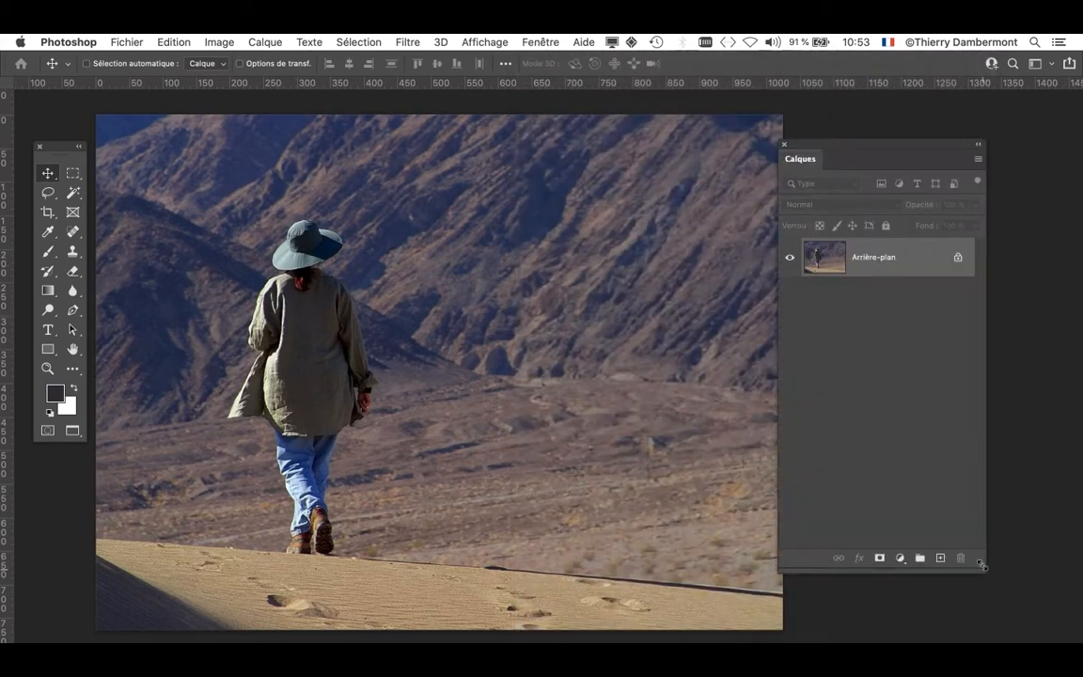
drag(985, 571, 1011, 328)
drag(876, 143, 790, 187)
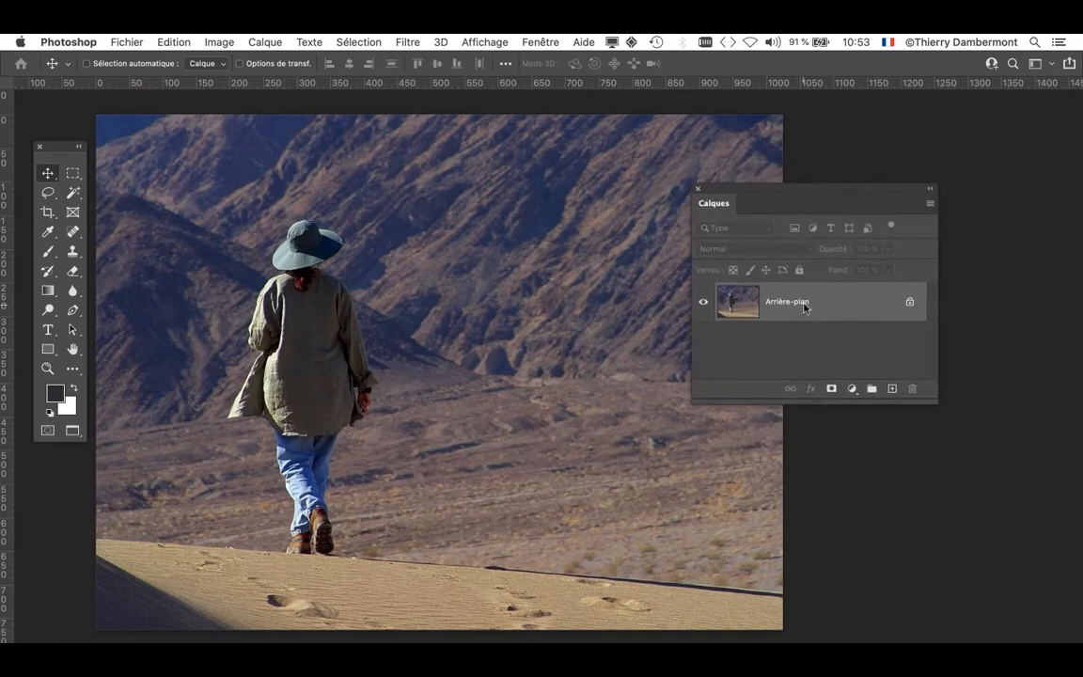
drag(935, 402, 938, 438)
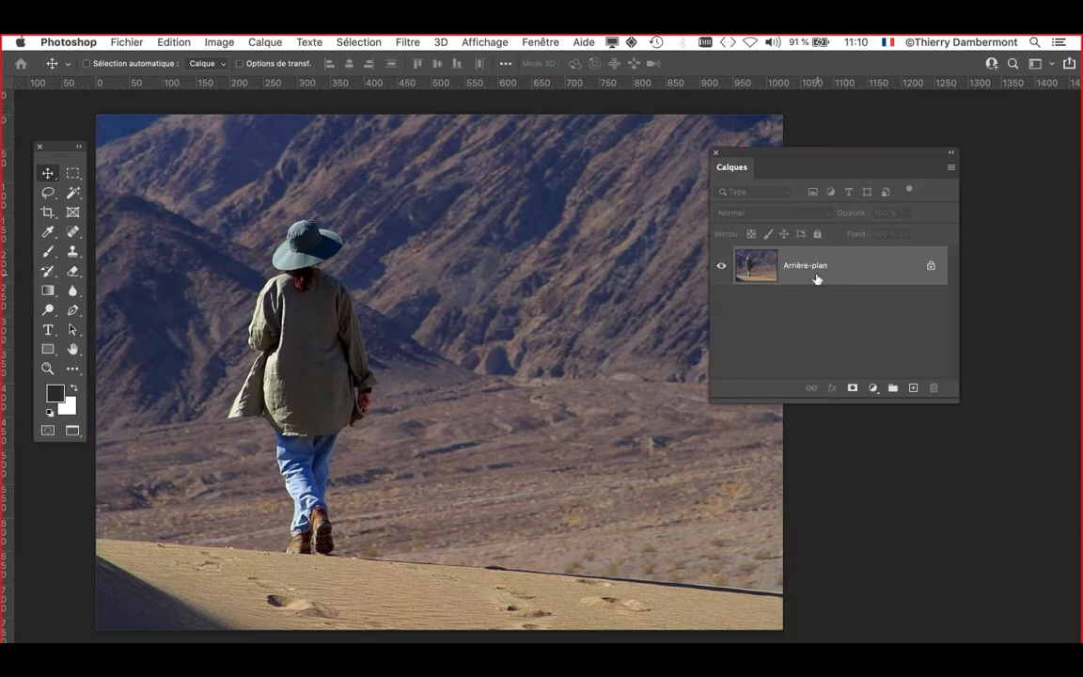
click(211, 42)
mouse_move(225, 87)
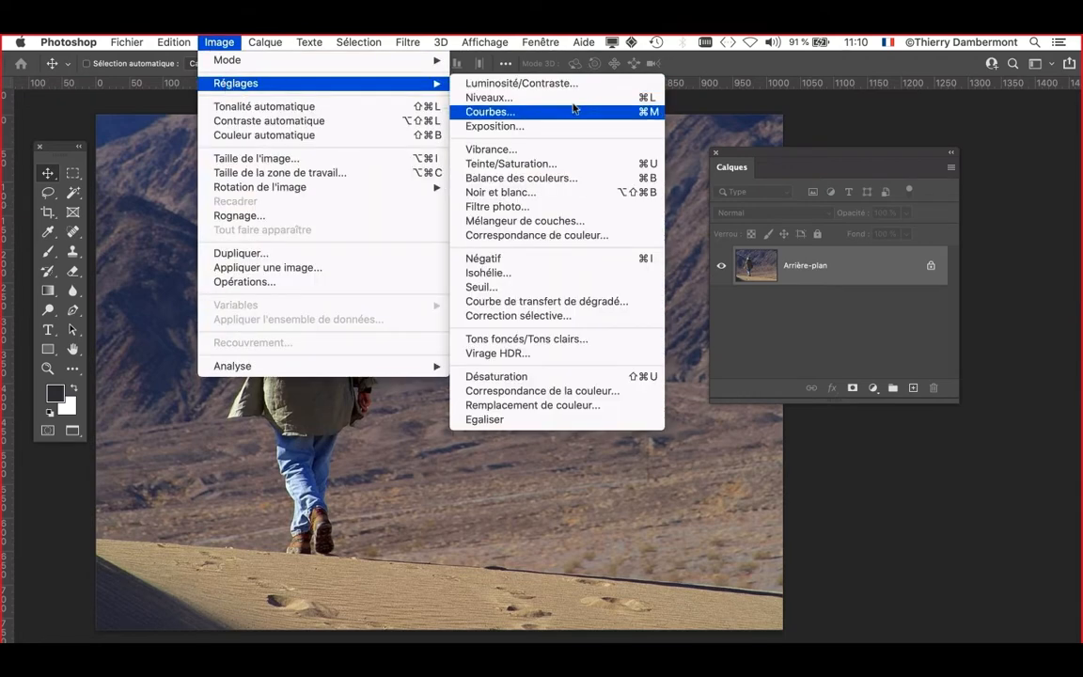
click(743, 141)
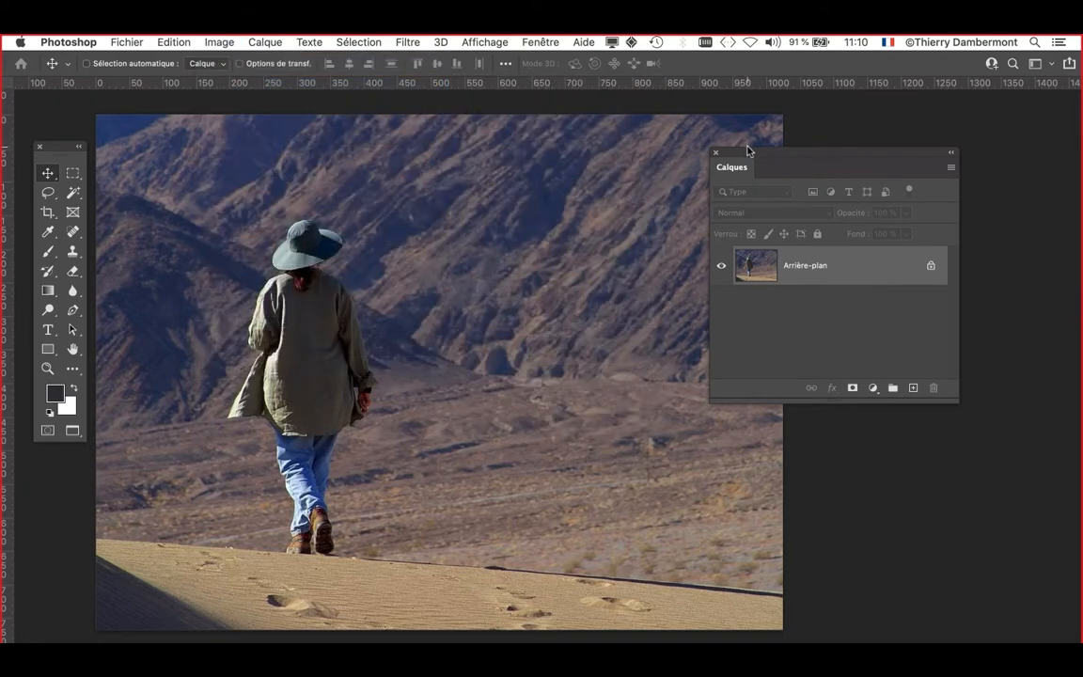
- Add a Niveaux adjustment layer above the hiker photo's background and move the Calques panel lower, clear of the hiker
drag(753, 159, 707, 153)
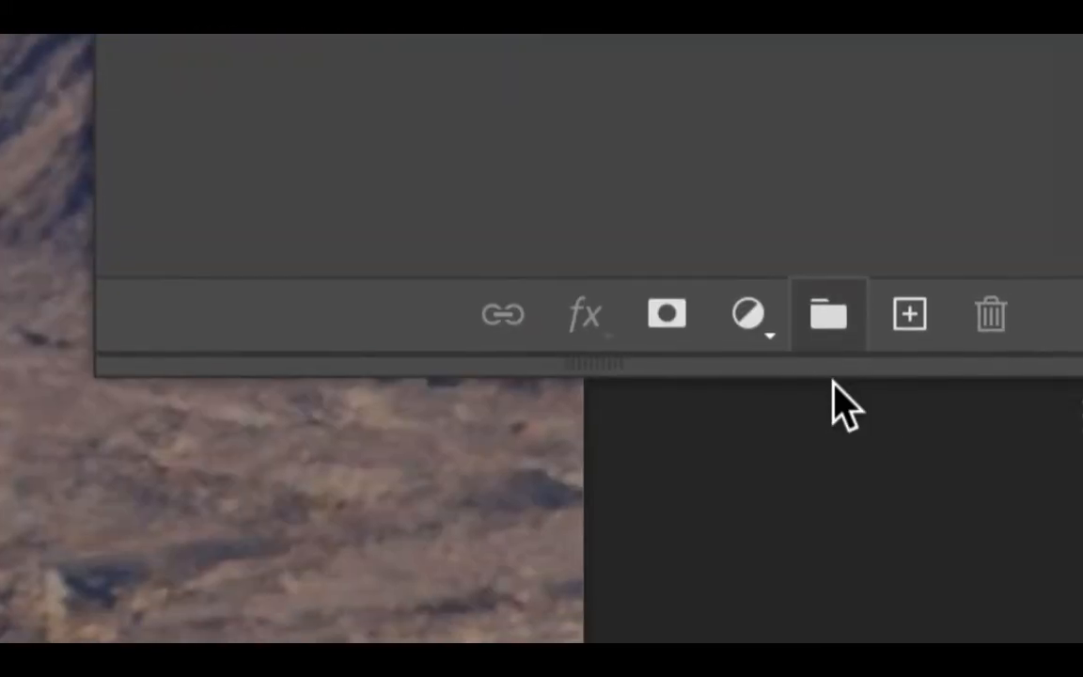
click(798, 356)
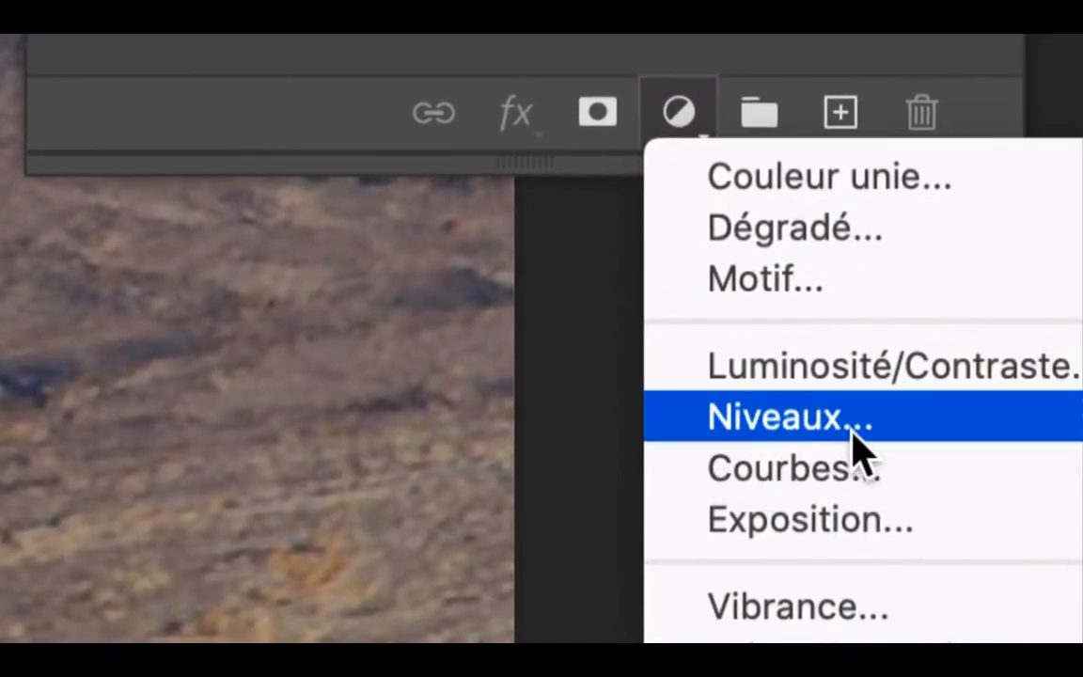
click(853, 433)
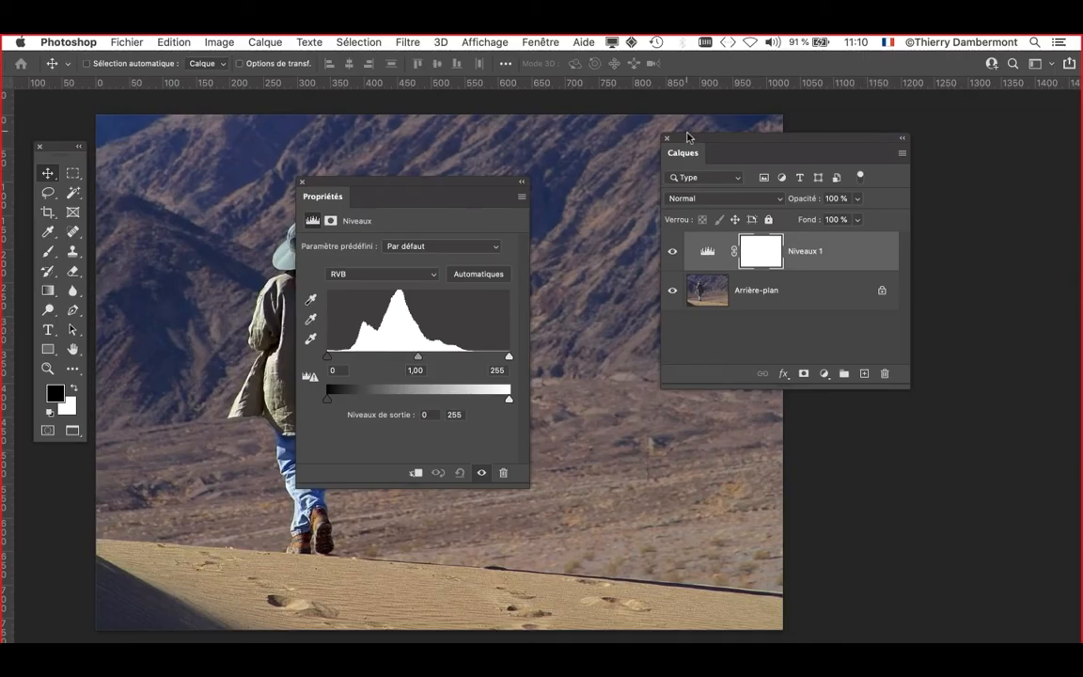
drag(688, 137, 814, 375)
click(250, 39)
mouse_move(293, 195)
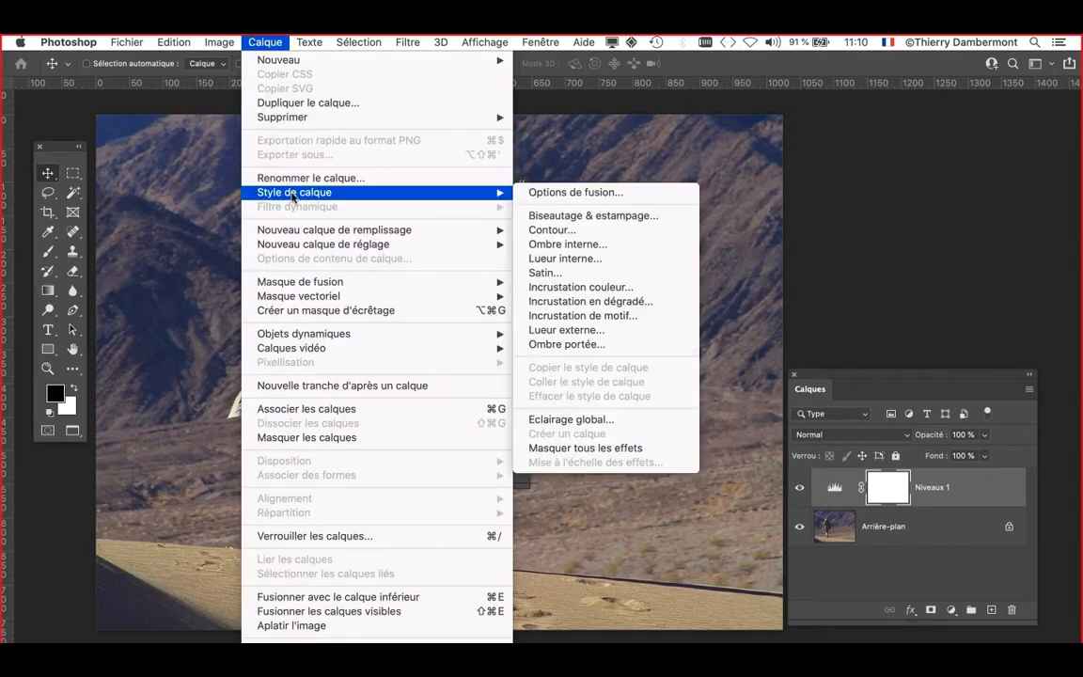
mouse_move(444, 242)
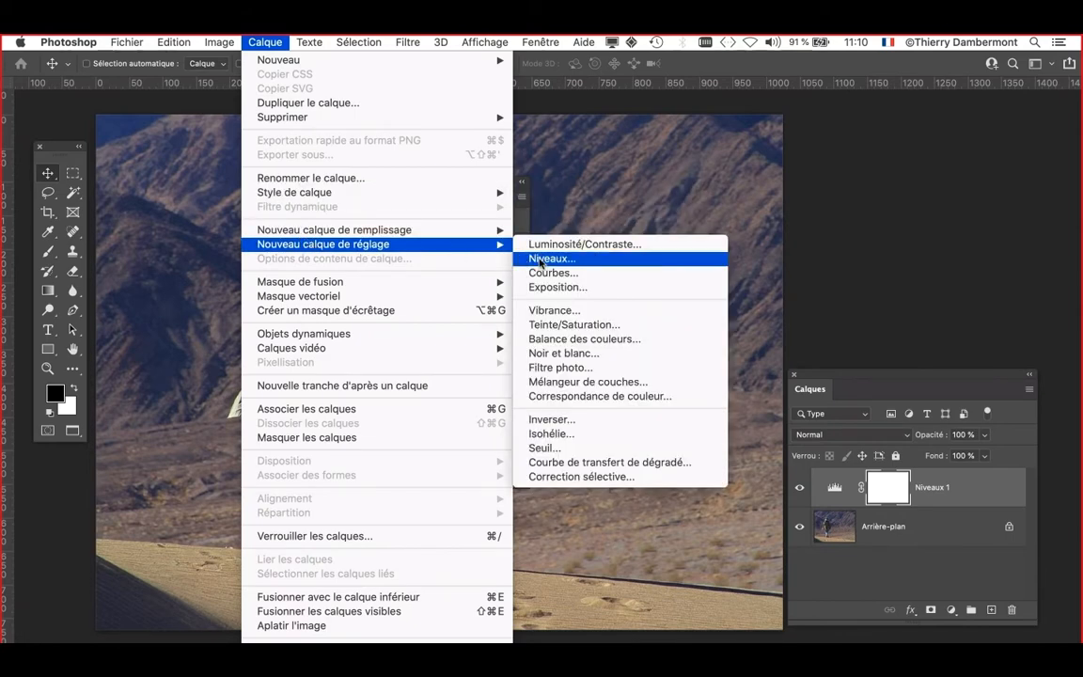
click(521, 221)
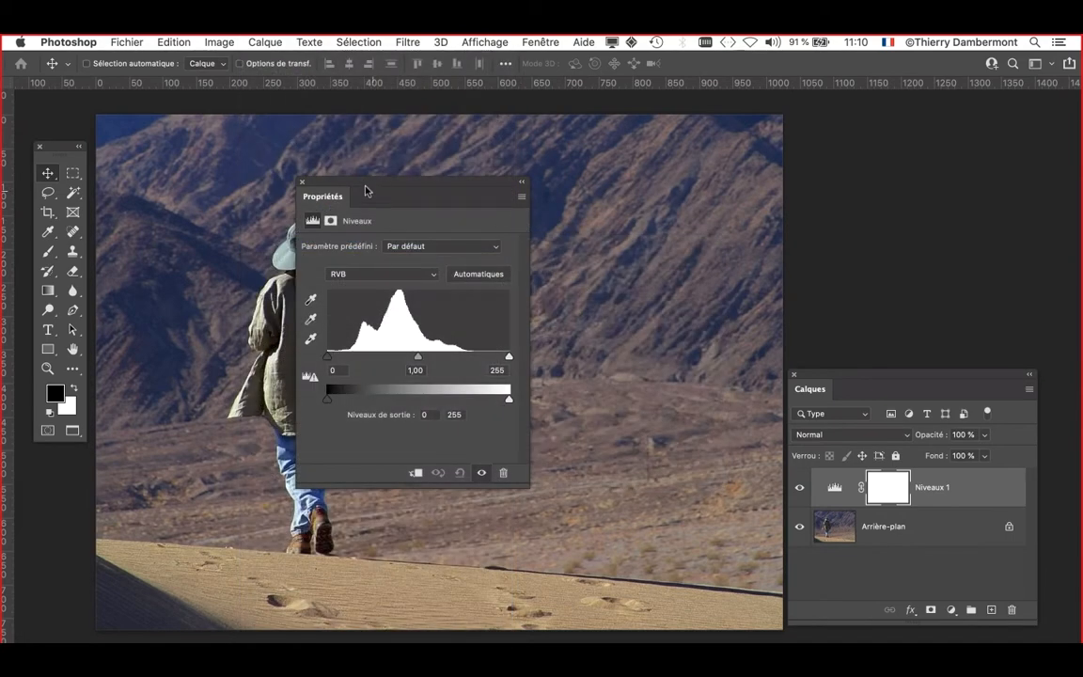
- Move the Propriétés panel off the hiker and place the Calques panel below it without overlap
drag(364, 187, 644, 114)
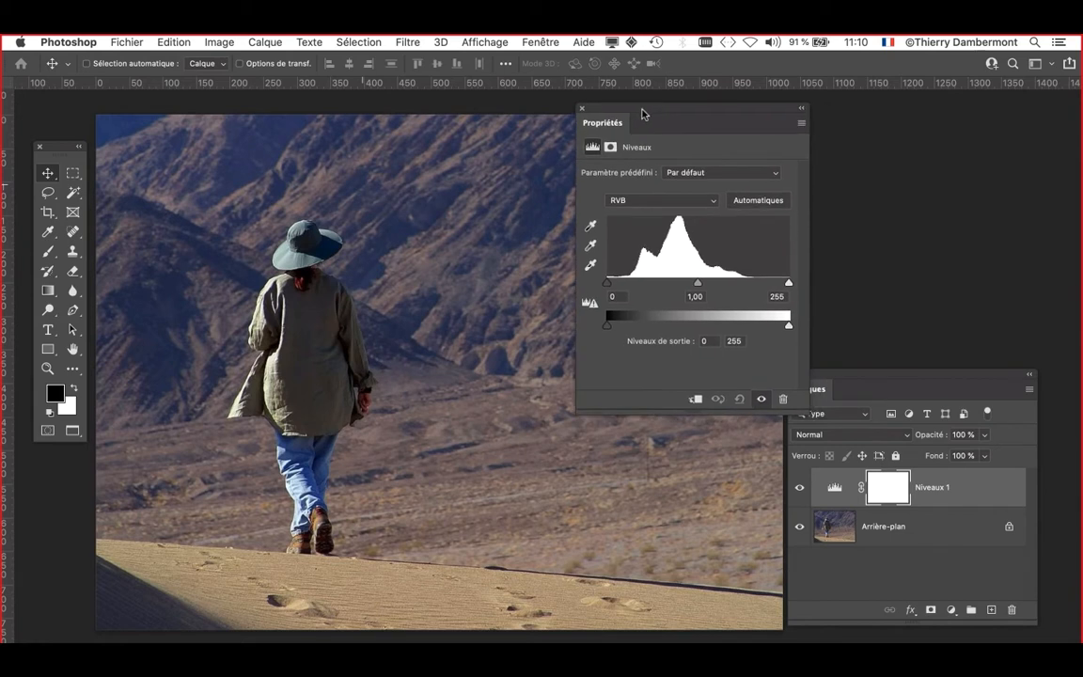
drag(839, 379, 875, 472)
drag(695, 116, 740, 115)
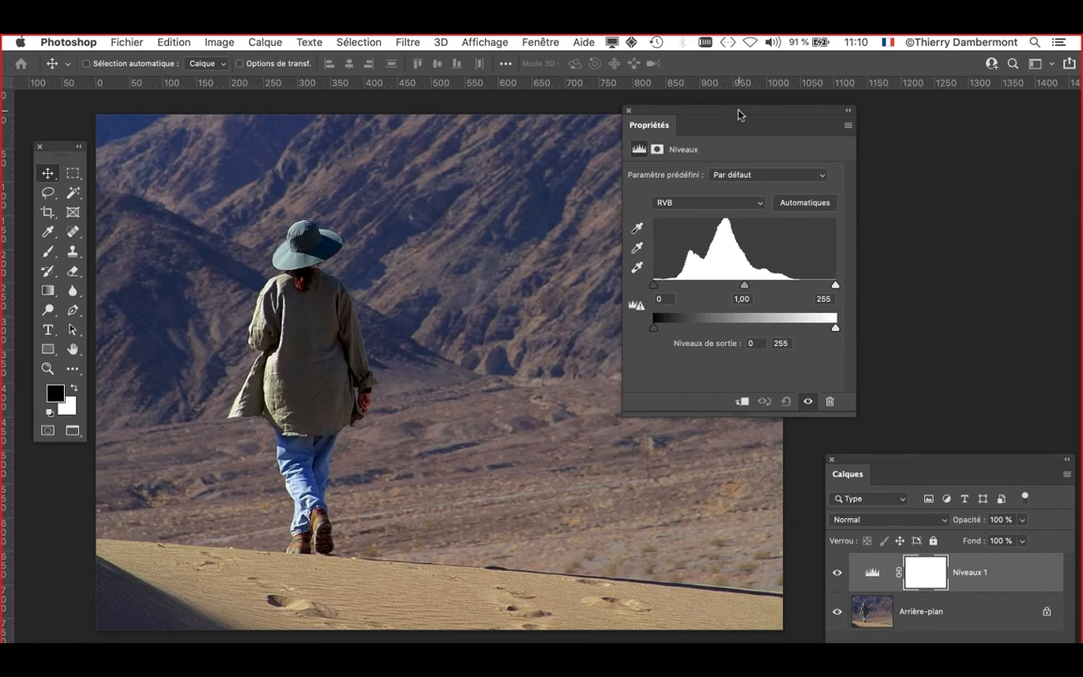
drag(739, 114, 709, 111)
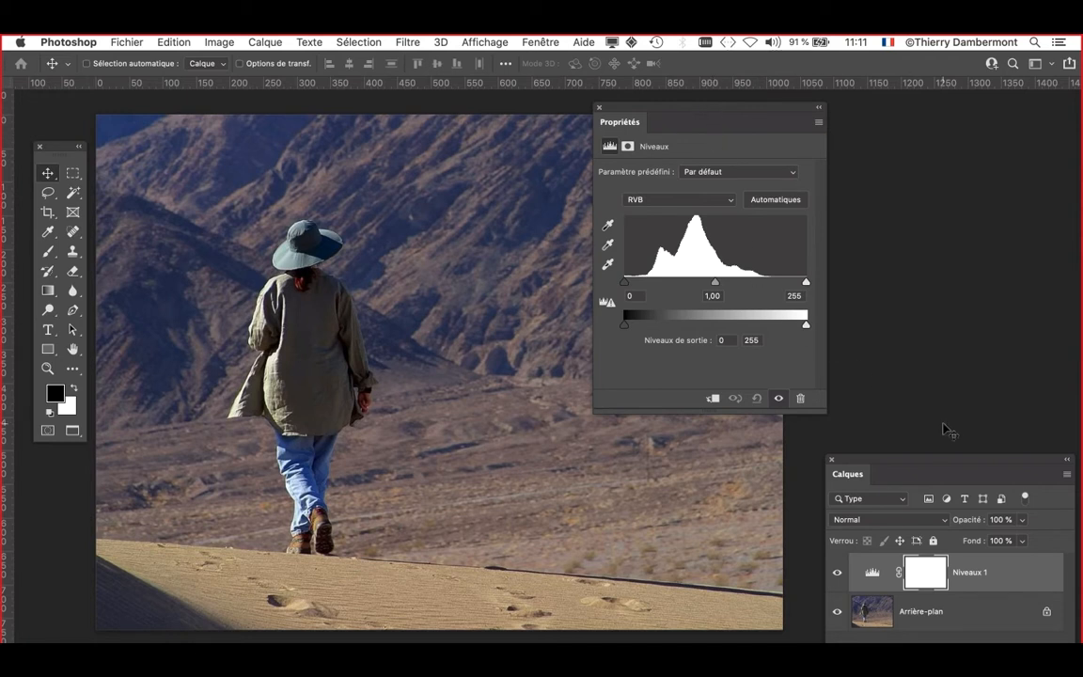
- Bring the Calques panel up over the Propriétés panel to show the Niveaux layer's mask, and return it below
drag(921, 459, 874, 179)
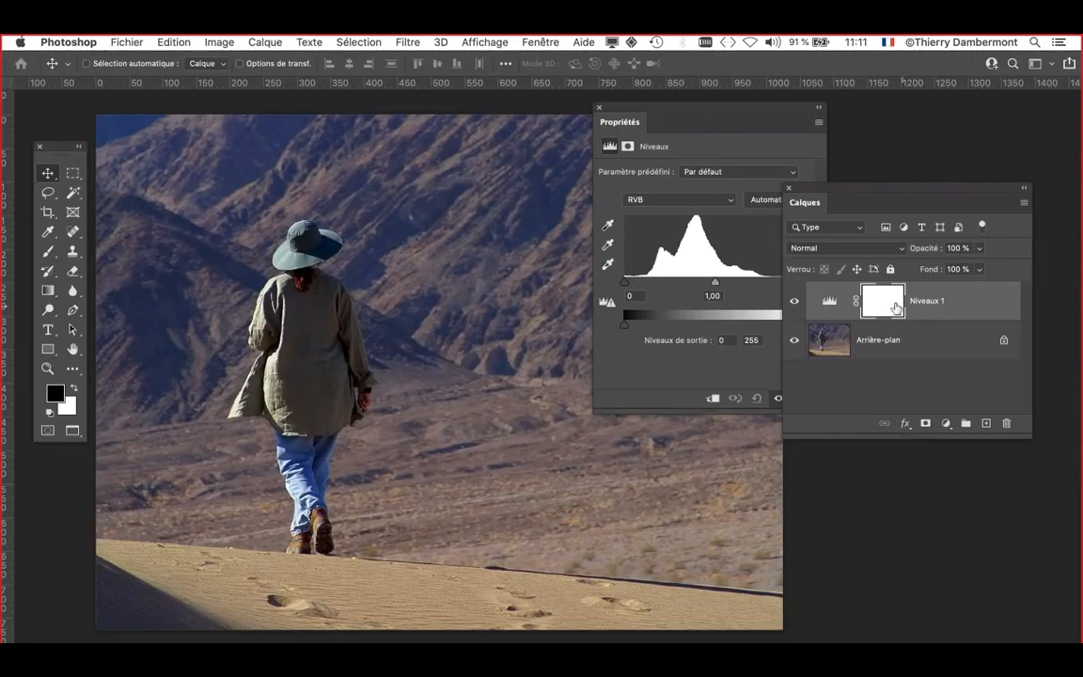
drag(832, 195, 879, 480)
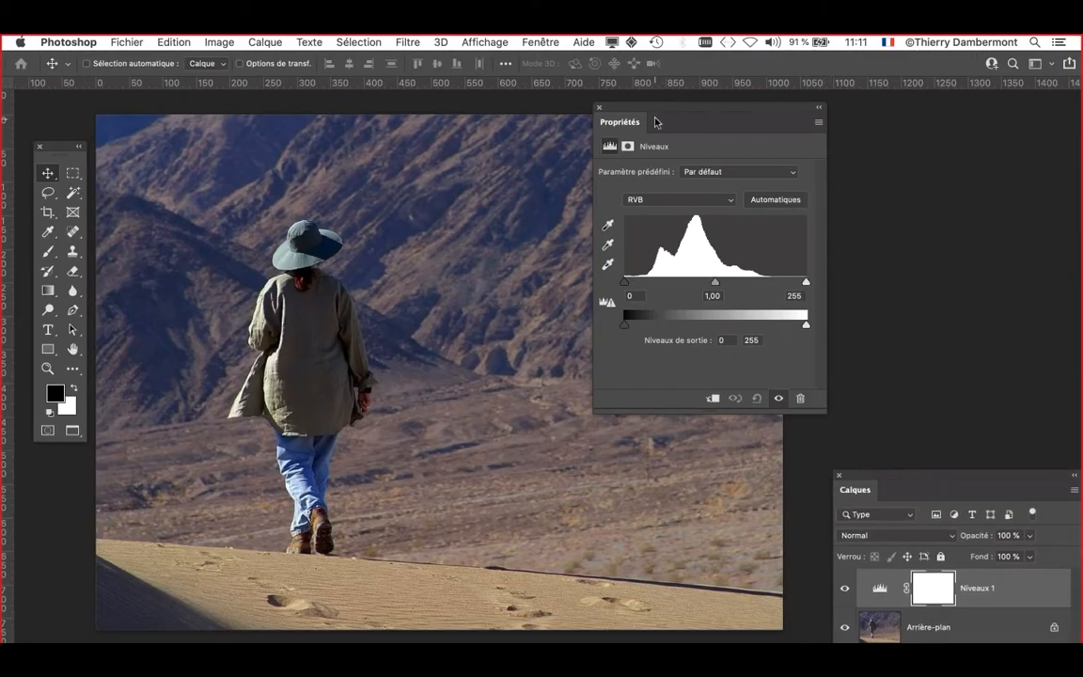
drag(645, 109, 594, 112)
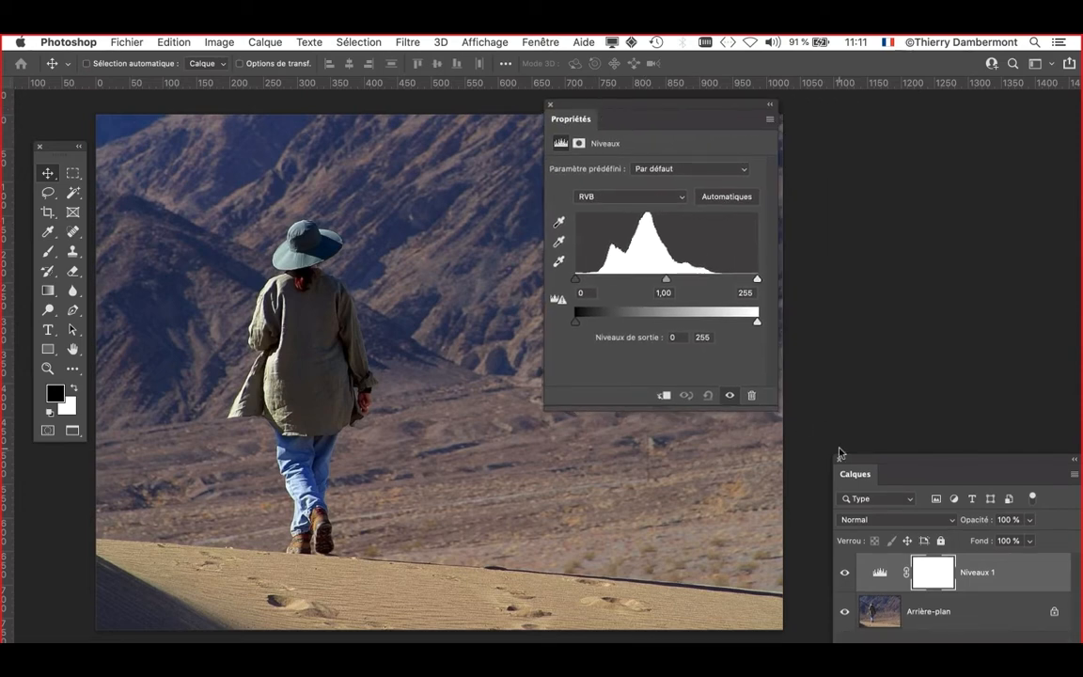
drag(895, 464, 799, 259)
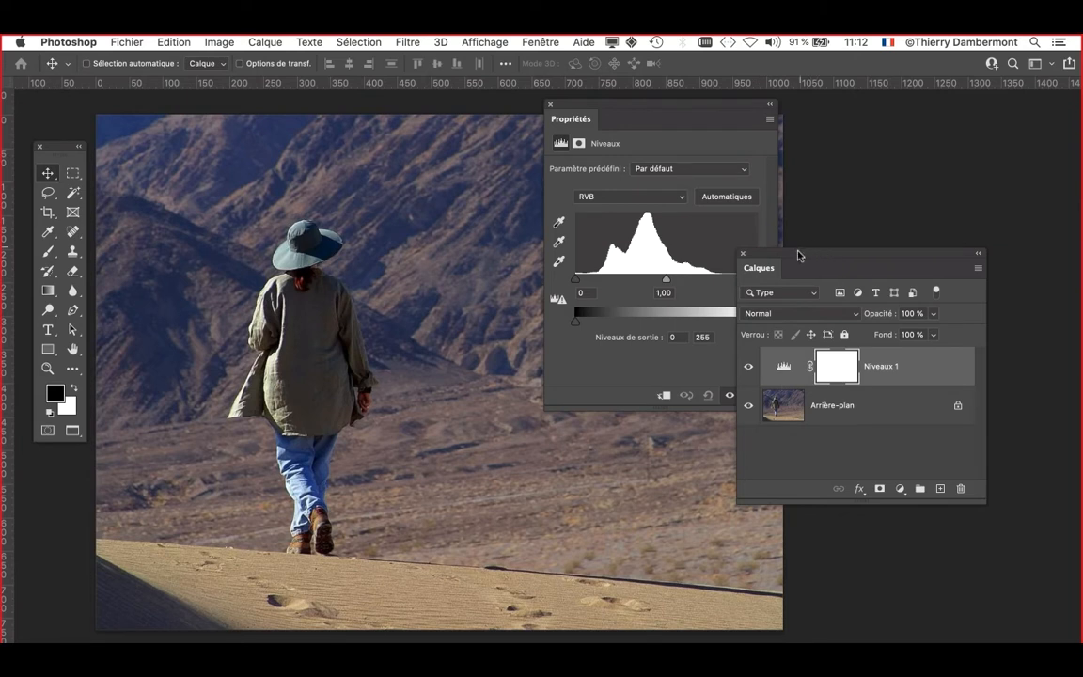
drag(799, 260, 826, 493)
- Make the Propriétés panel slightly wider and move it beside the hiker photo, above the Calques panel
drag(776, 408, 886, 412)
click(880, 119)
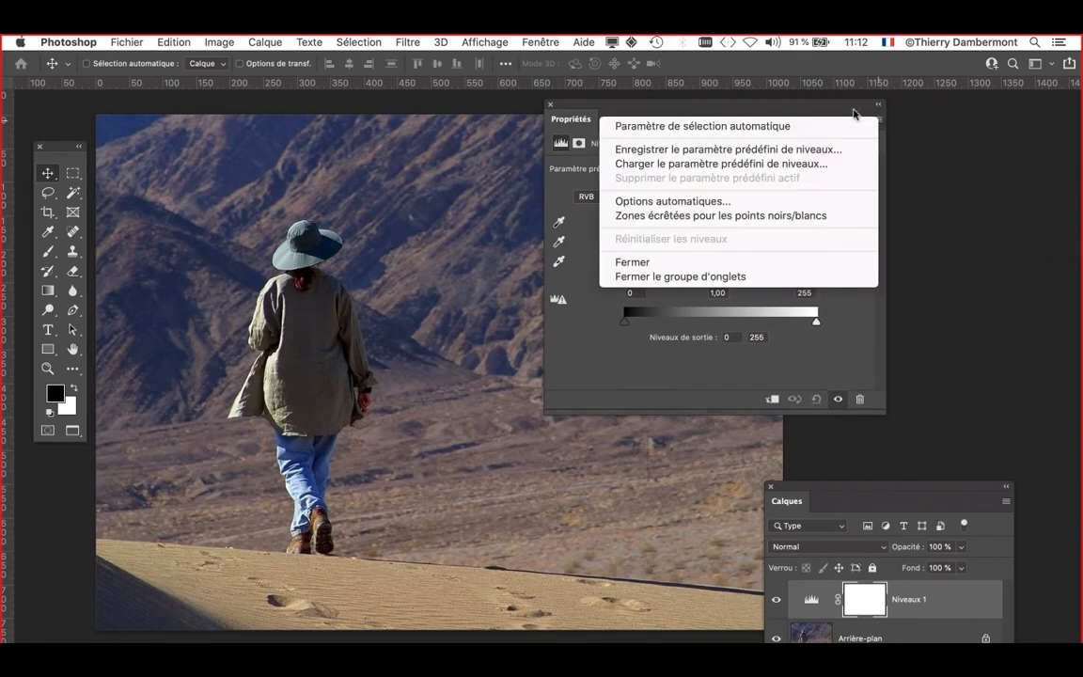
click(610, 355)
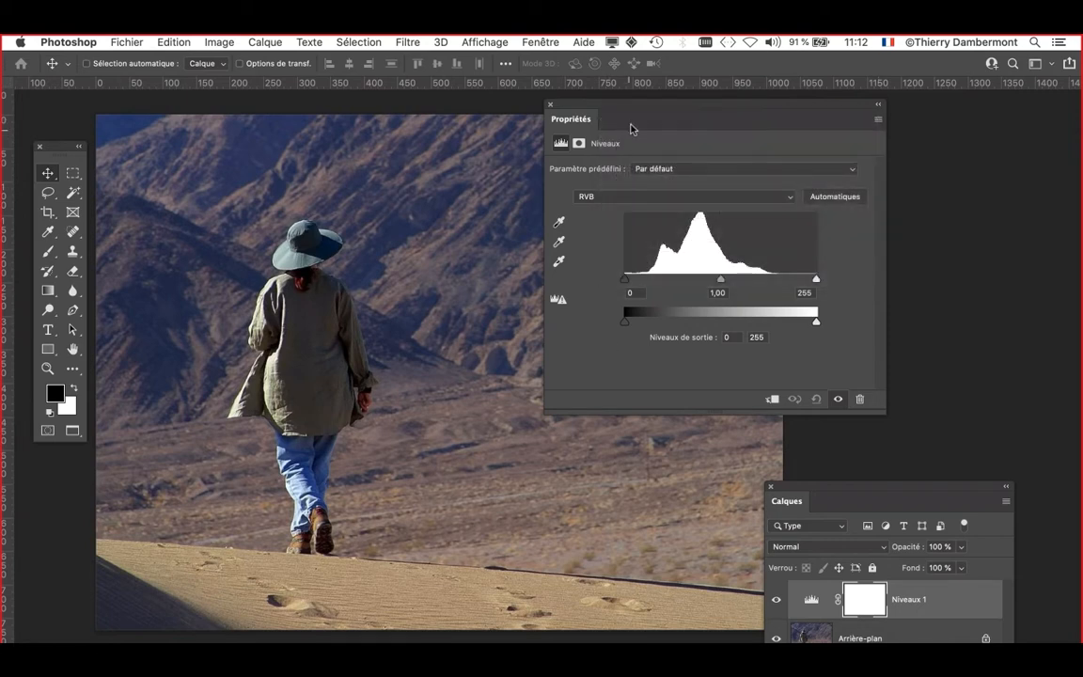
drag(882, 410, 818, 420)
drag(652, 110, 893, 119)
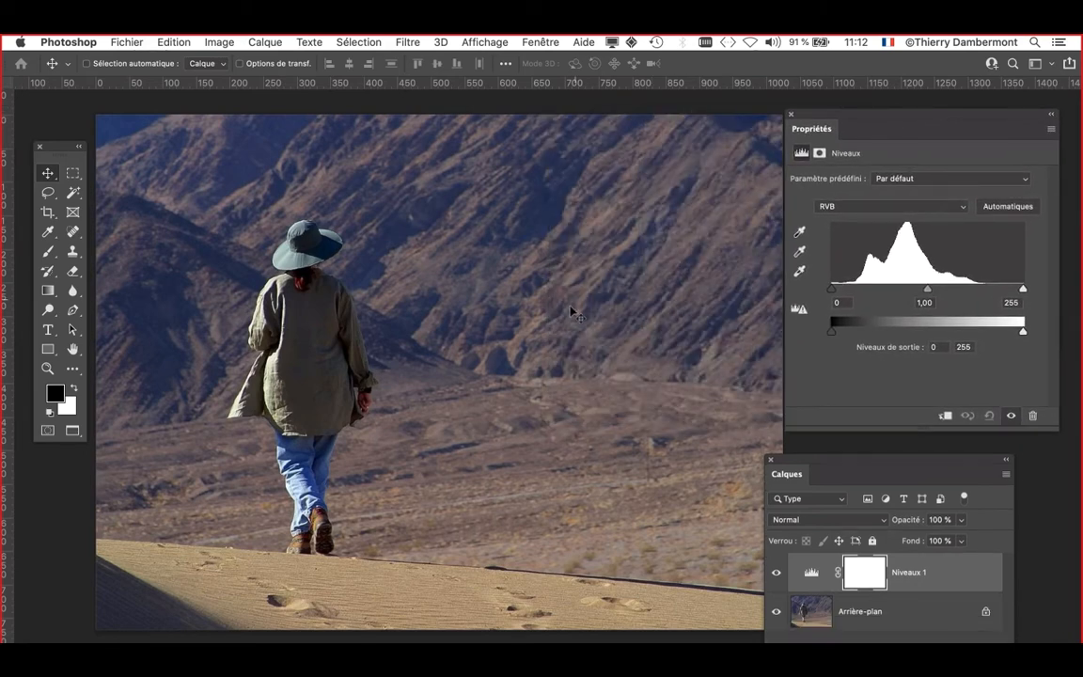
- Reduce the hiker photo's display size and rearrange the panels, with Propriétés closer to the hiker and Calques lower down
scroll(565, 327, down, 3)
scroll(562, 329, down, 1)
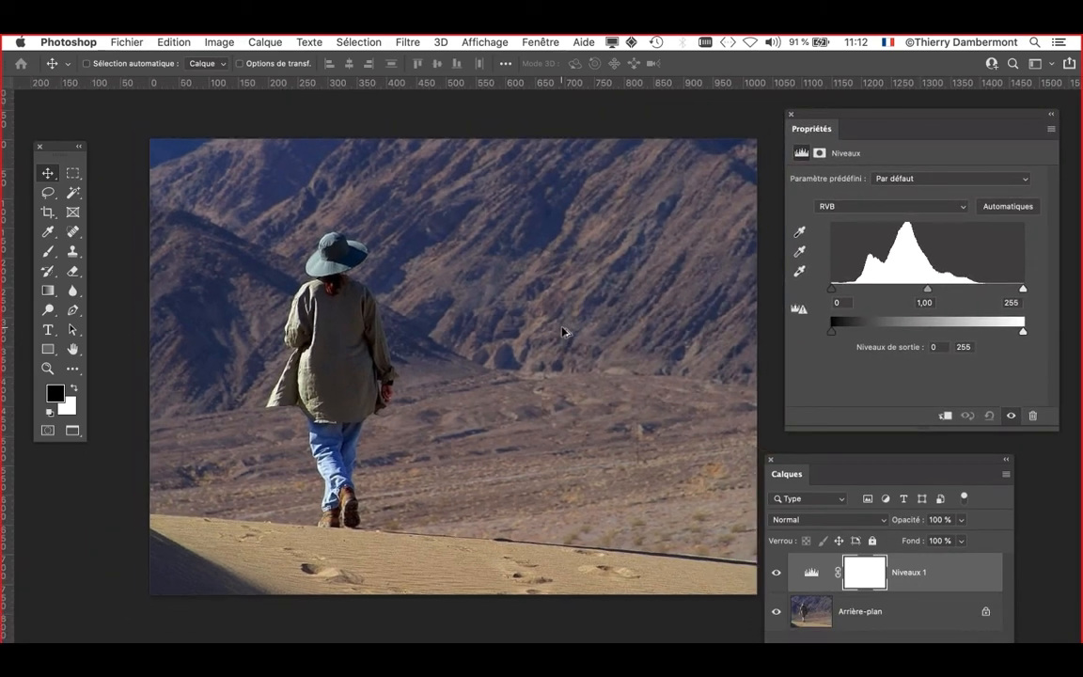
scroll(558, 327, right, 5)
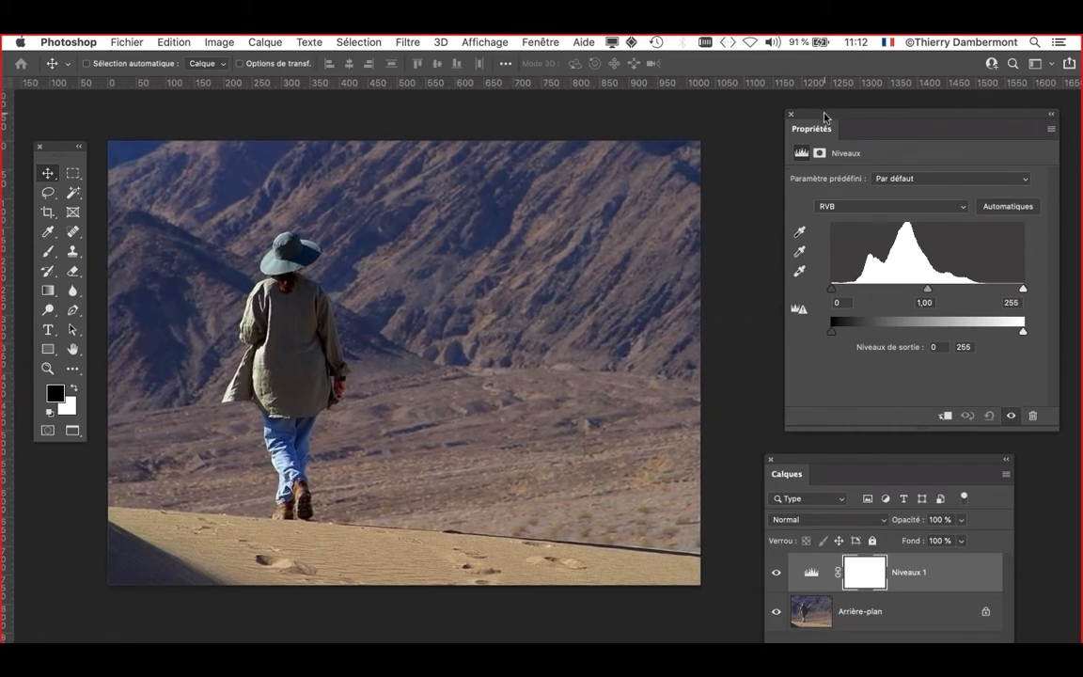
drag(748, 114, 549, 123)
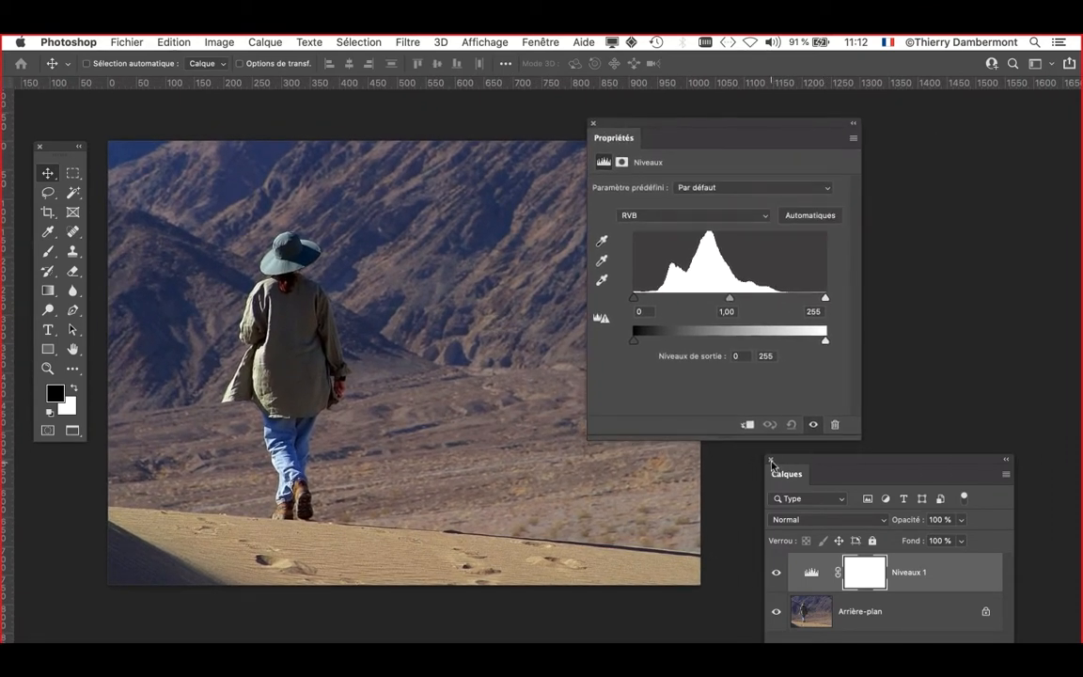
drag(822, 471, 914, 571)
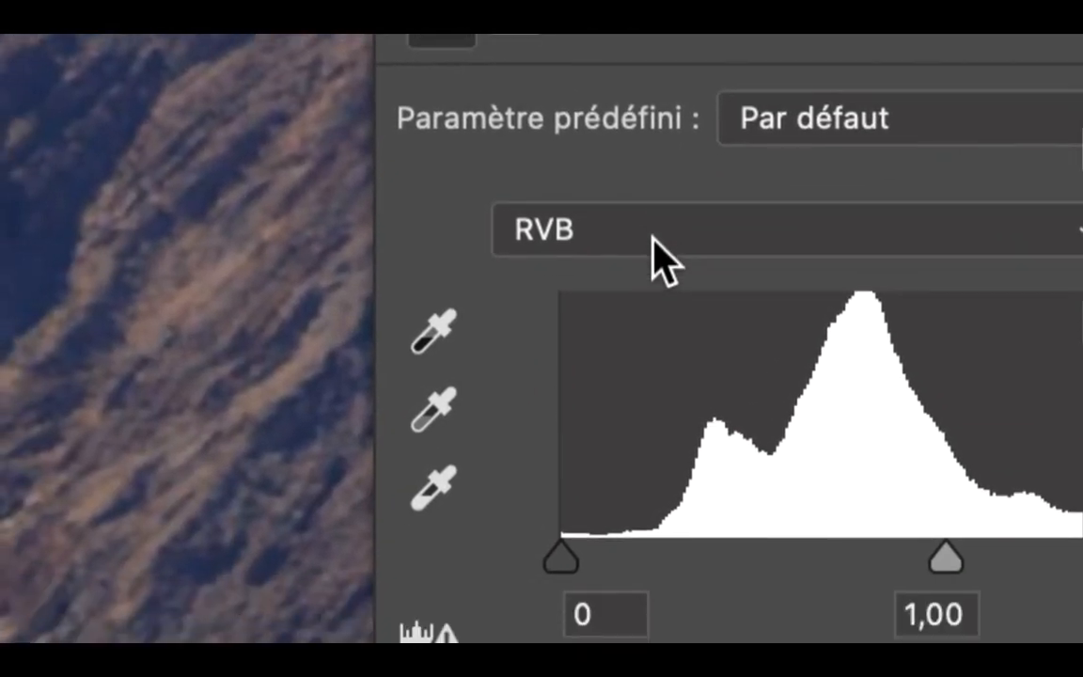
- Examine the histograms of the Rouge, Vert and Bleu channels in the Niveaux adjustment one by one, and return to the RVB histogram
click(653, 238)
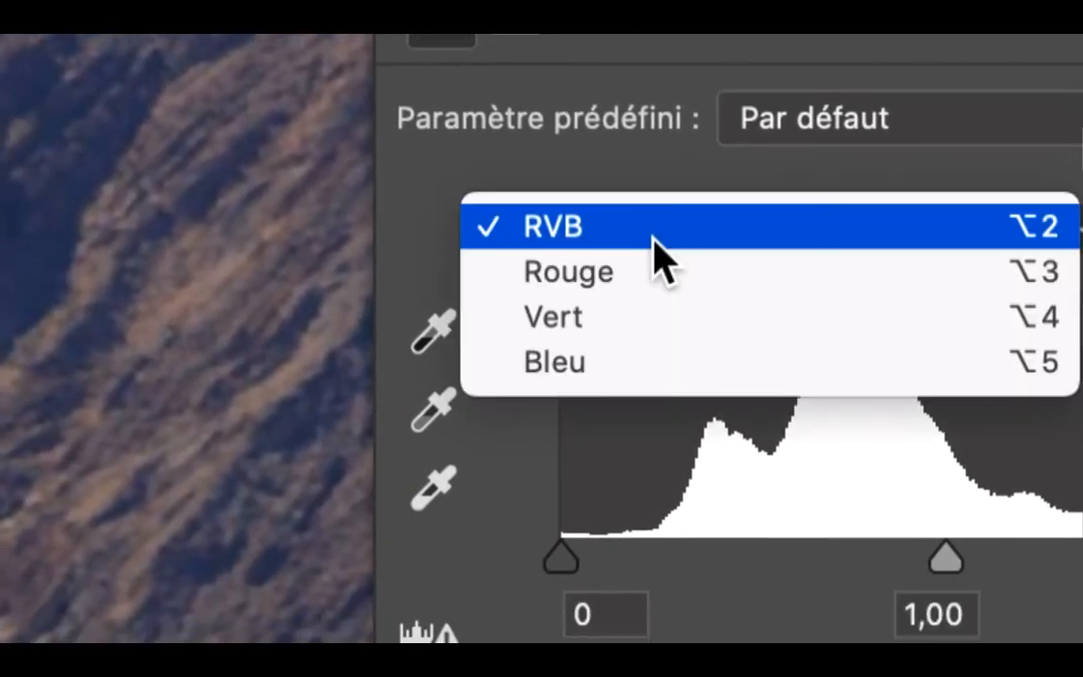
click(654, 282)
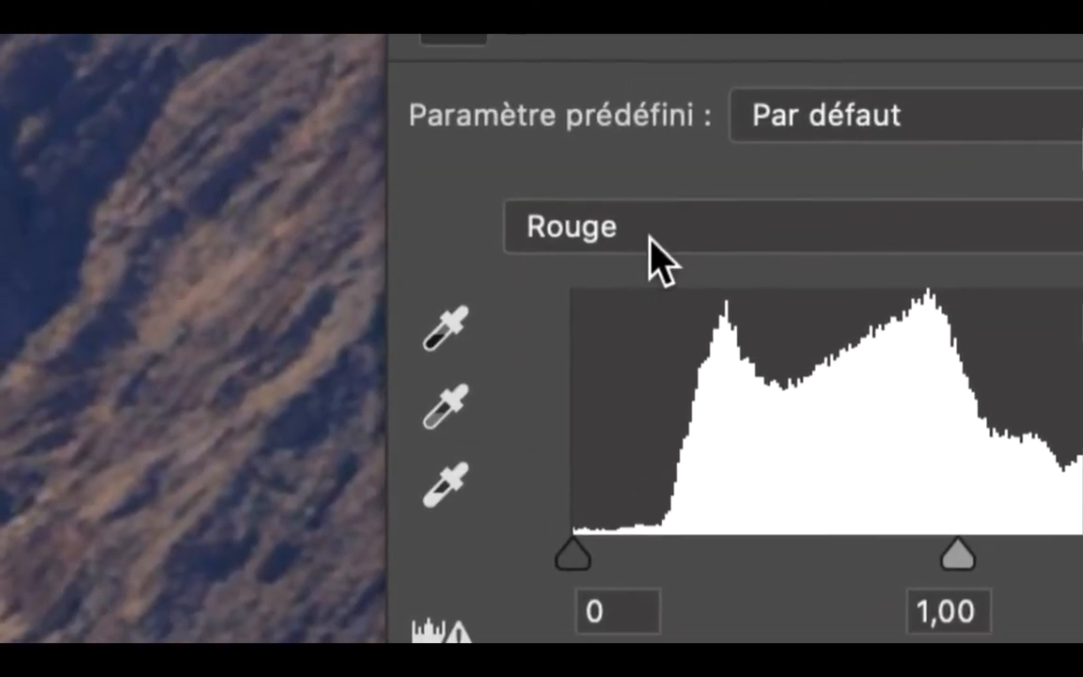
click(273, 58)
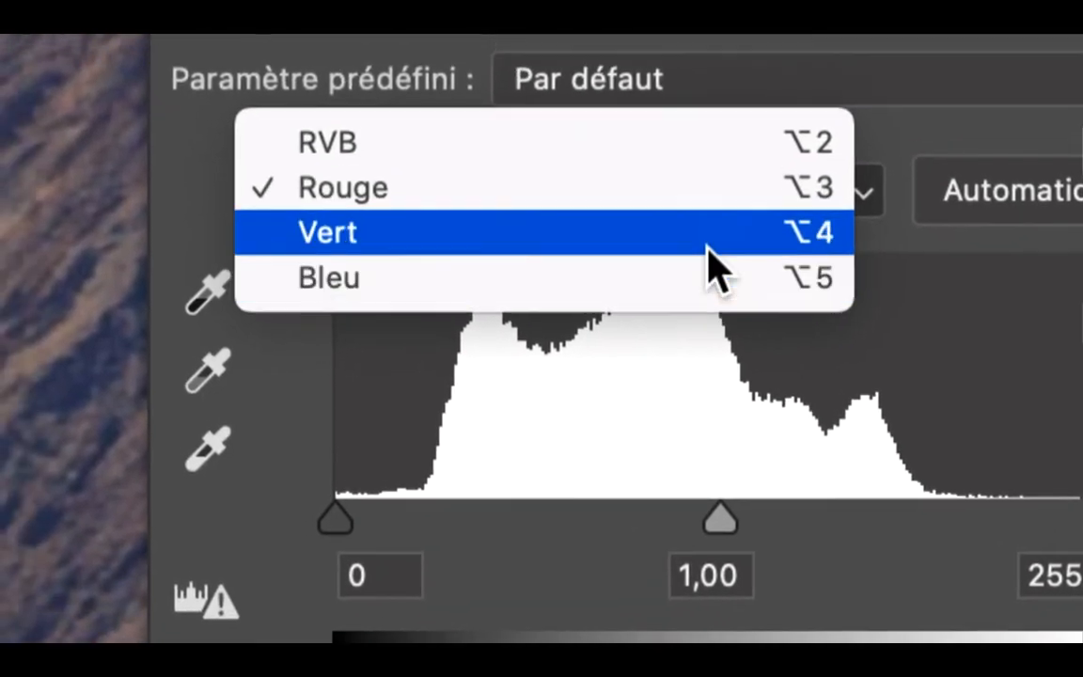
click(668, 215)
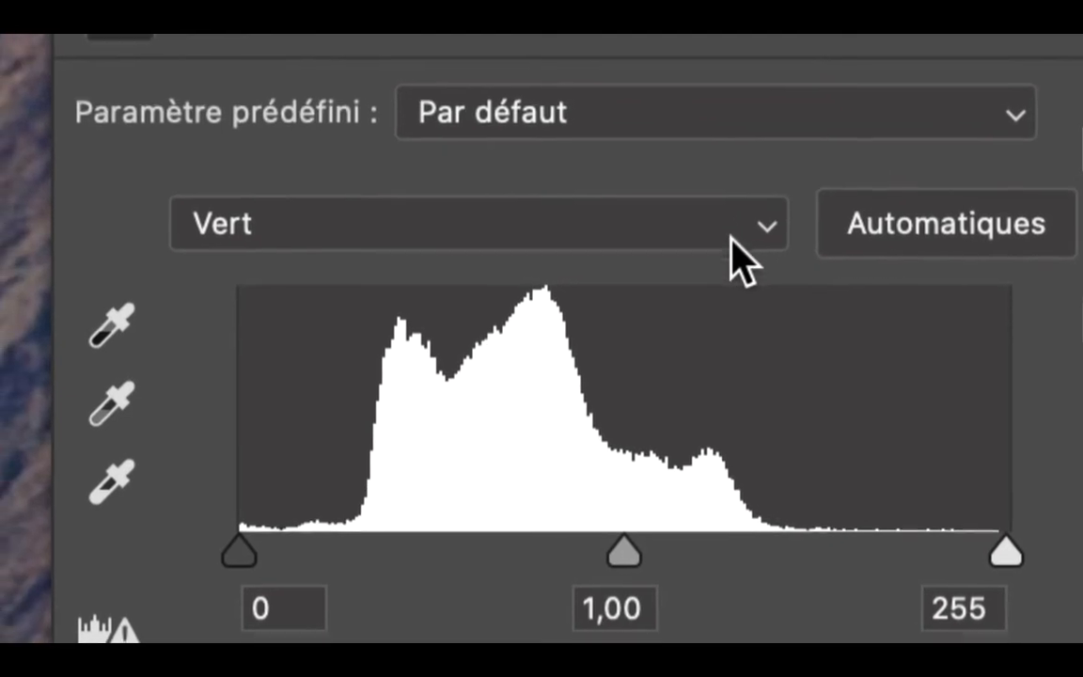
click(621, 164)
click(627, 194)
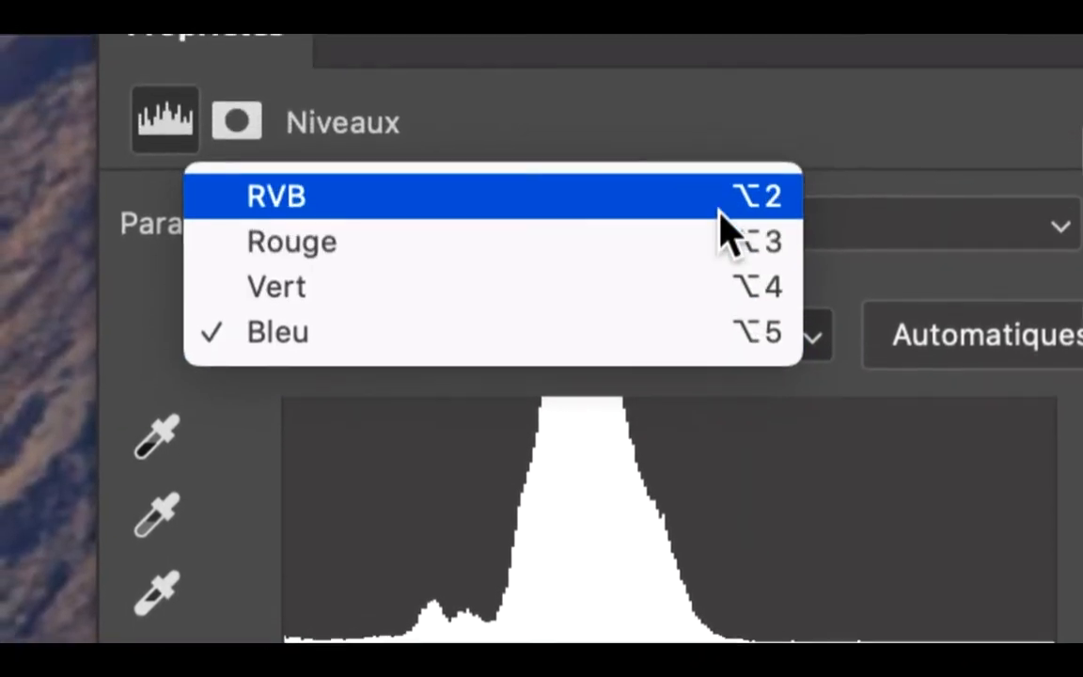
click(715, 108)
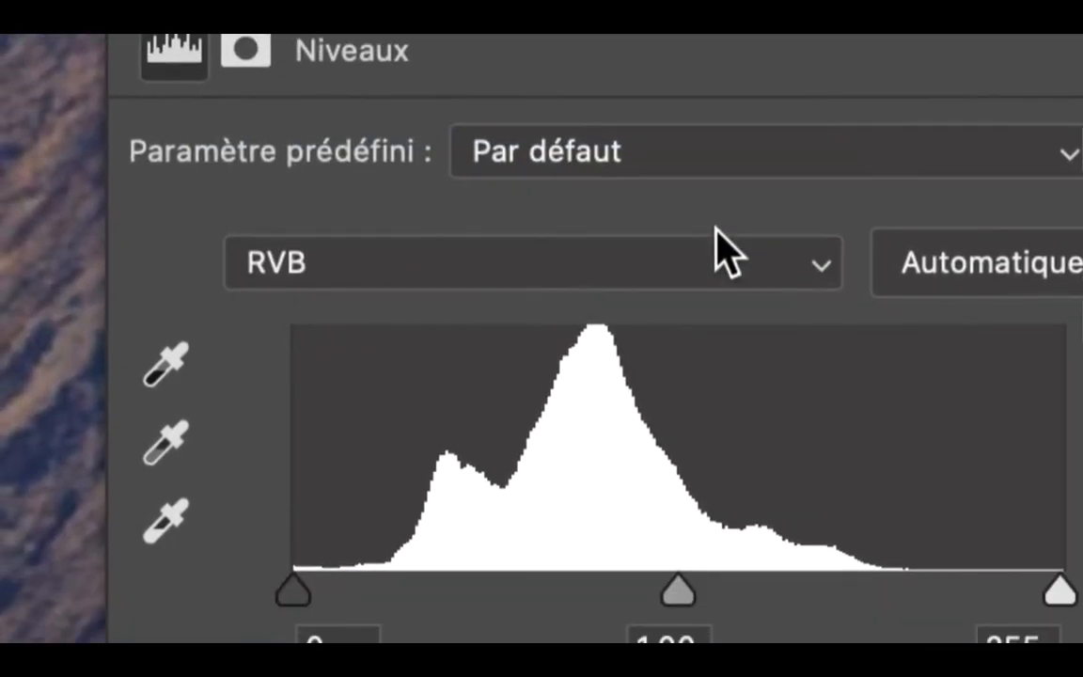
- Review the Niveaux histograms again from Rouge to Vert to Bleu, noting where each channel's bright tones end
click(717, 262)
click(717, 306)
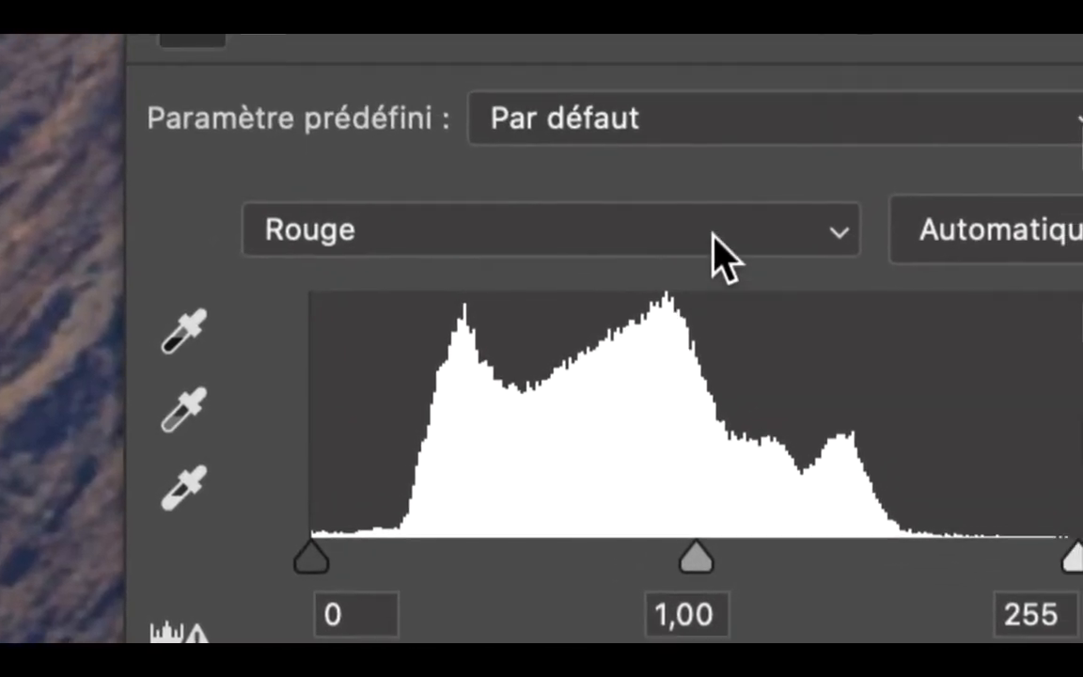
click(508, 47)
click(731, 241)
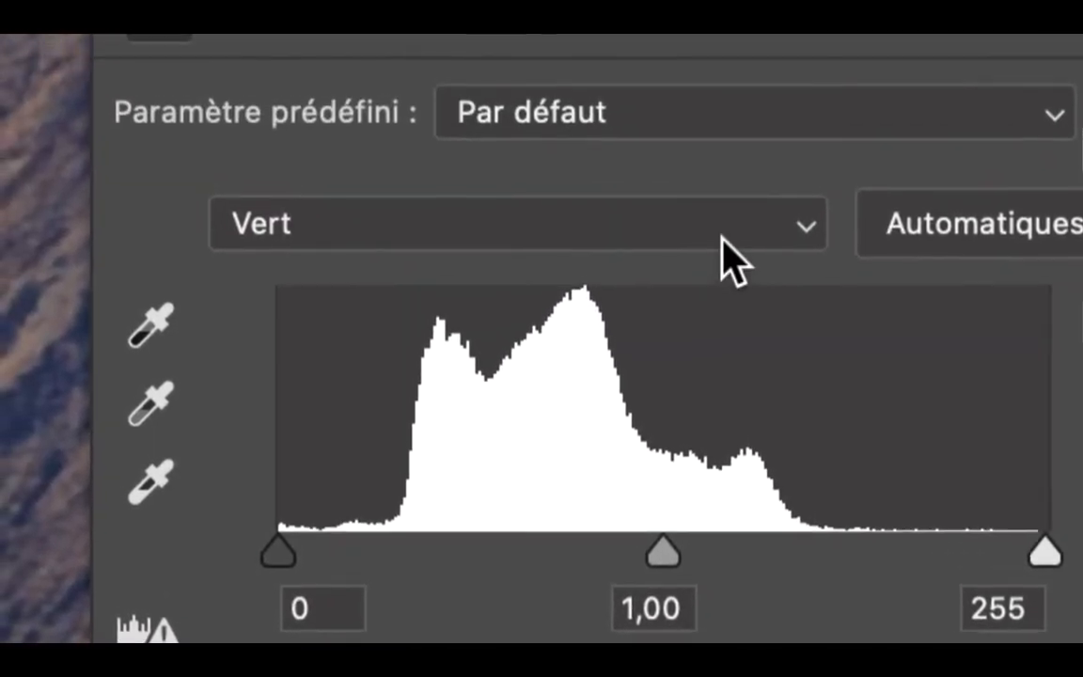
click(723, 238)
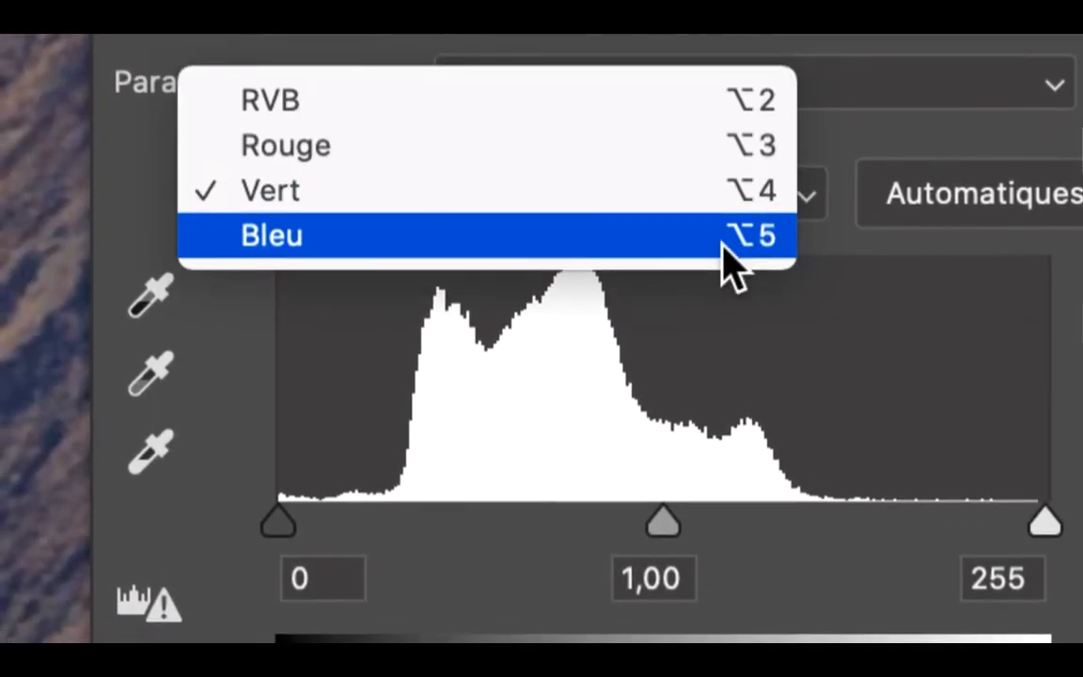
click(722, 273)
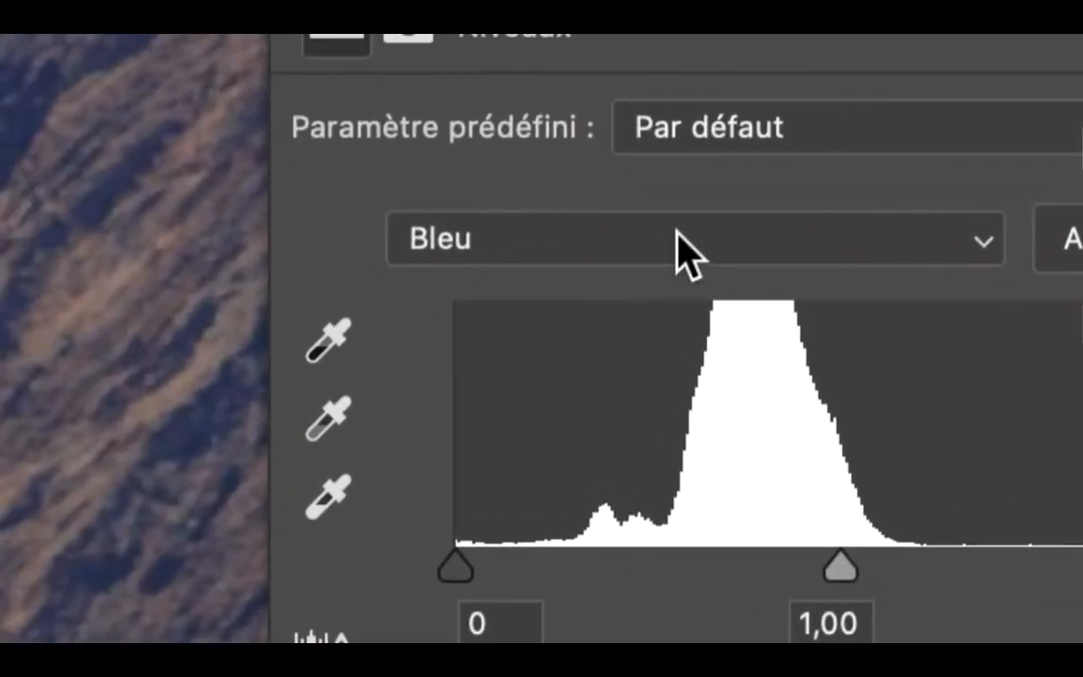
- Lower the white input level of the Niveaux layer's Rouge channel to 207
click(685, 252)
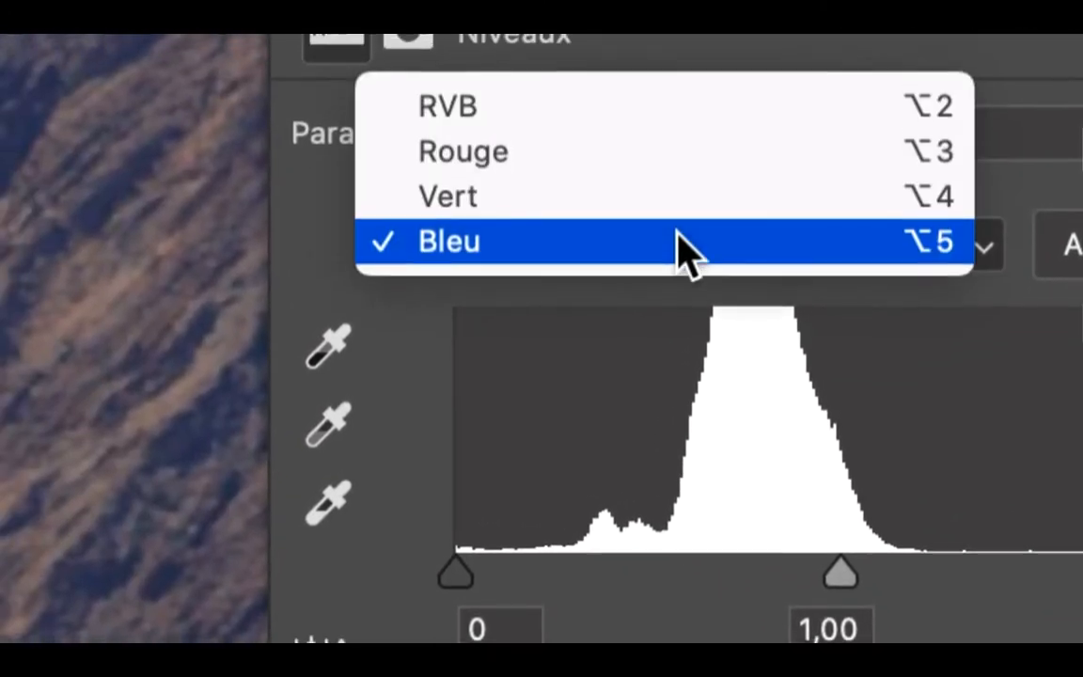
click(681, 162)
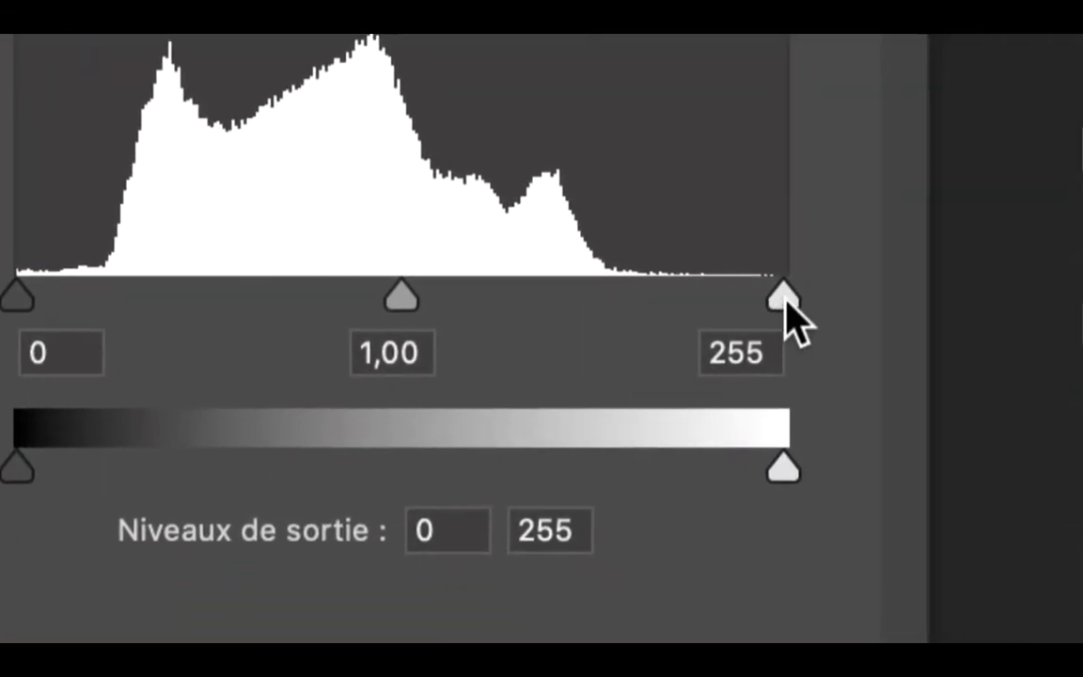
drag(786, 301, 754, 301)
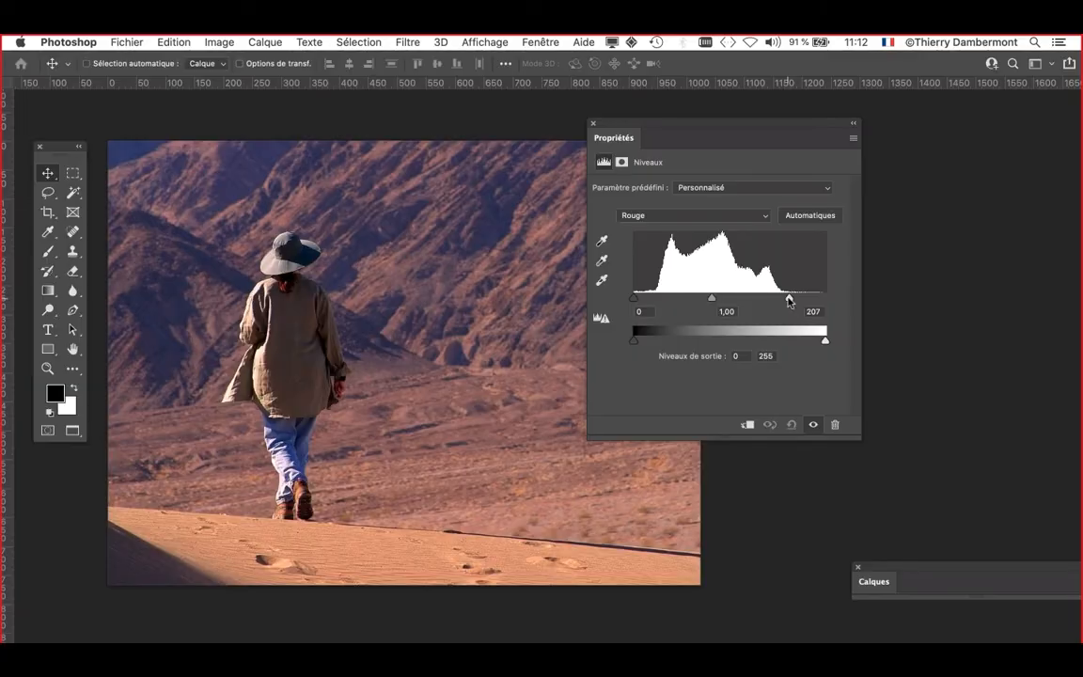
- Lower the white input level of the Niveaux layer's Vert channel to 182, where the histogram's bright tones end
click(696, 216)
click(701, 228)
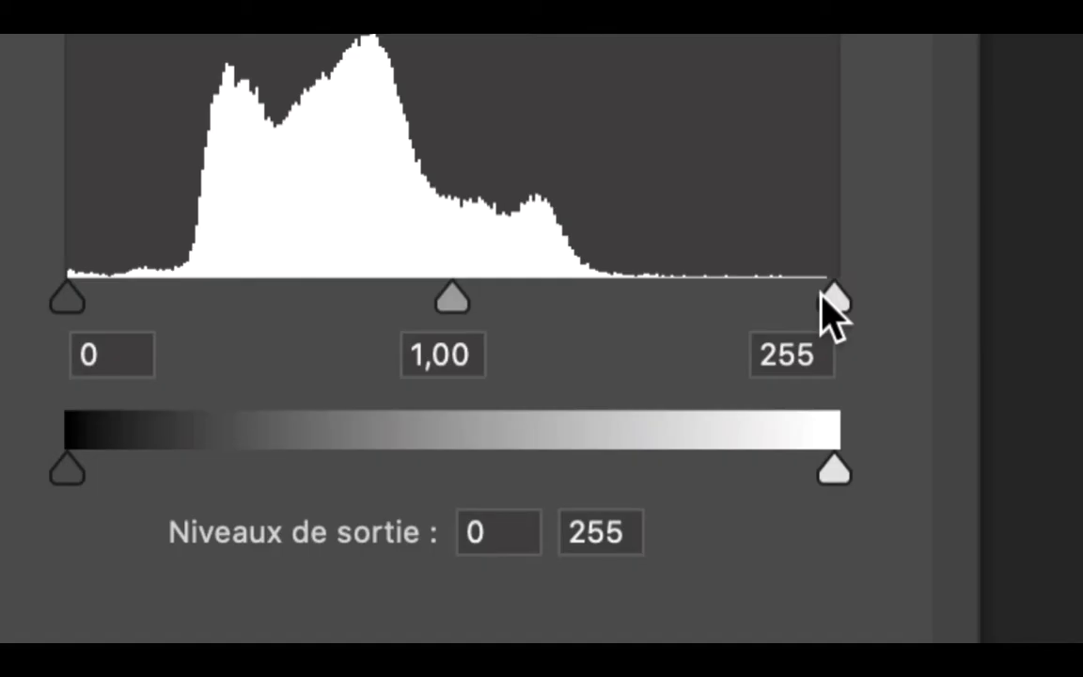
drag(822, 296, 647, 296)
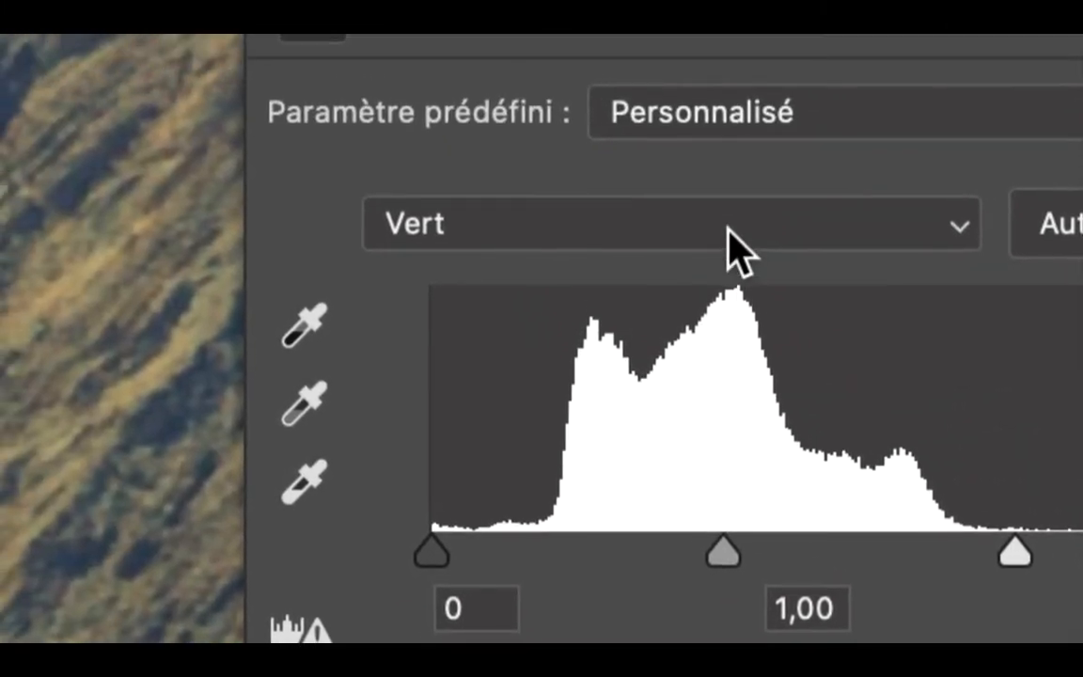
- Lower the white input level of the Niveaux layer's Bleu channel to 160
click(547, 47)
click(546, 83)
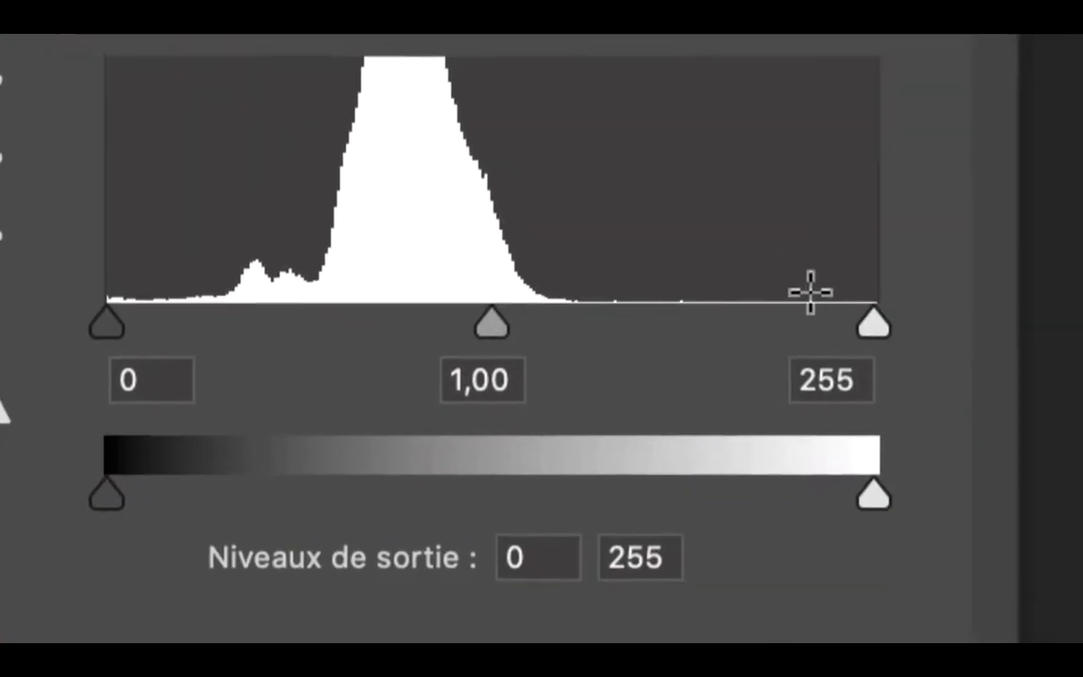
drag(874, 325, 588, 324)
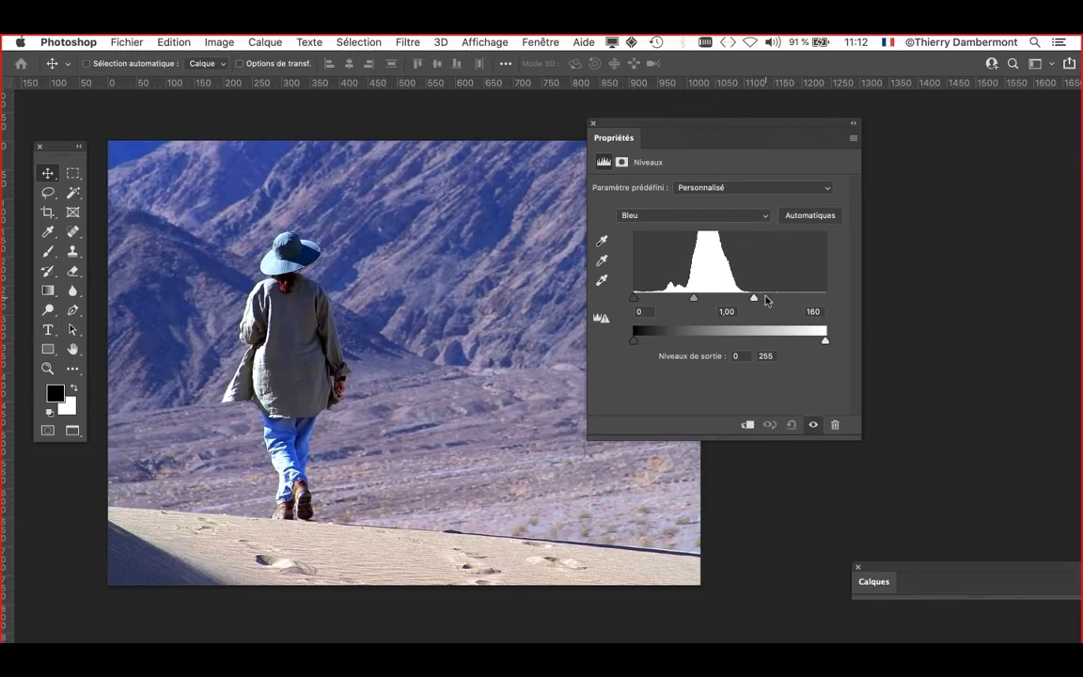
- Shift the Propriétés panel to uncover more of the photo and readjust the Bleu channel's white input level to 192
drag(649, 125, 708, 121)
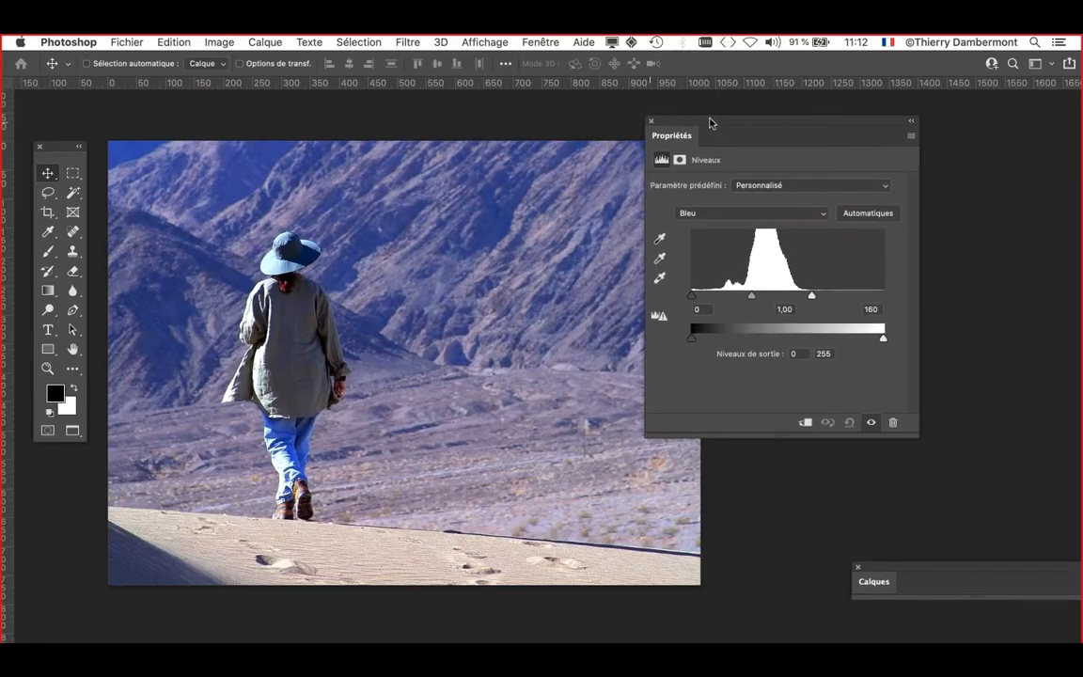
mouse_move(815, 295)
mouse_down()
mouse_move(862, 294)
mouse_move(810, 296)
mouse_up()
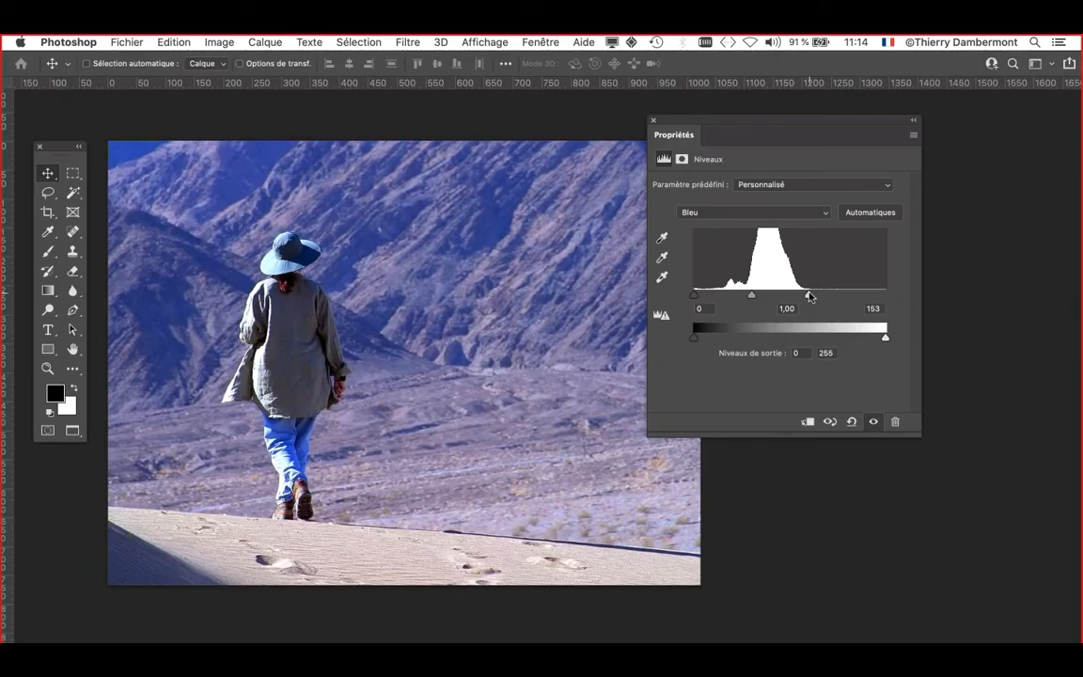
drag(810, 296, 902, 292)
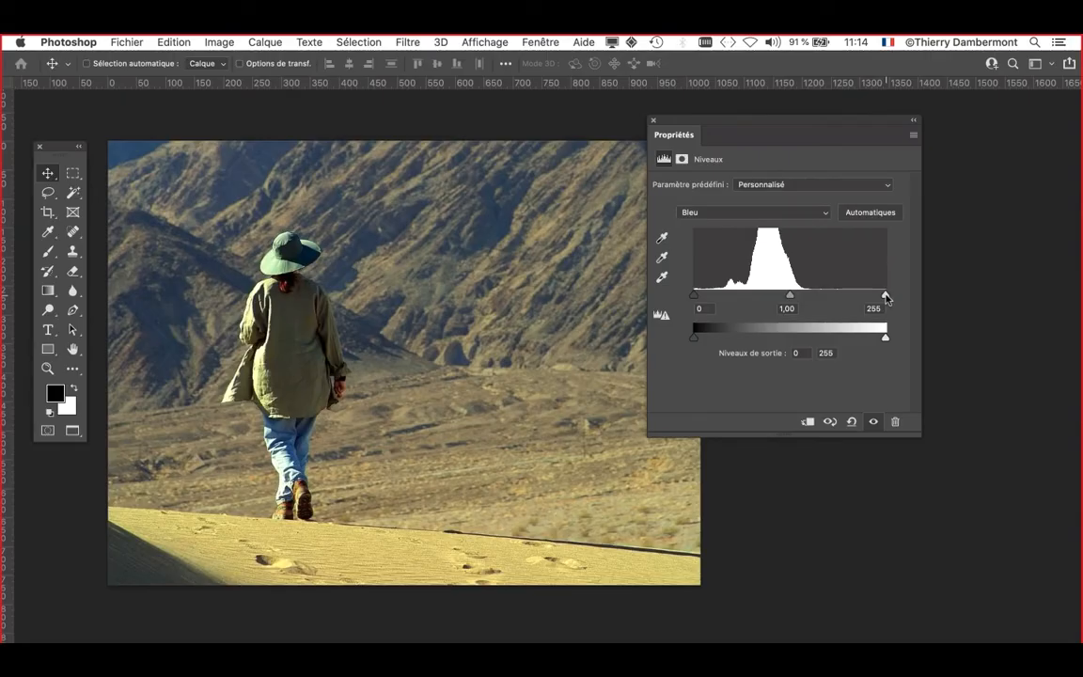
drag(886, 298, 840, 297)
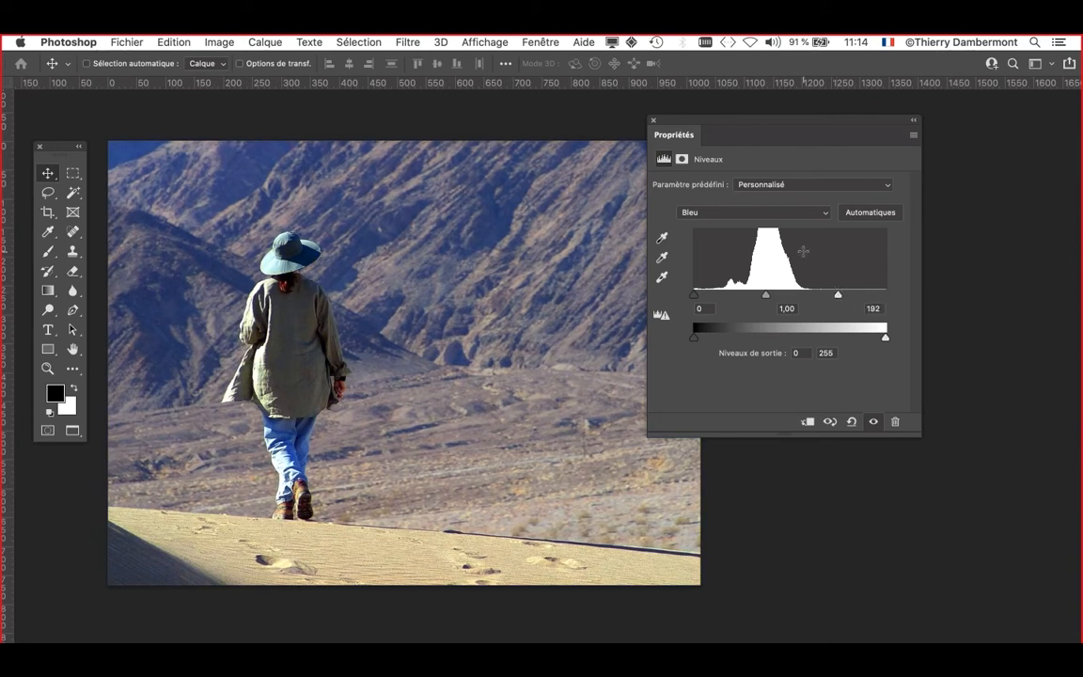
- Cycle twice through the Rouge, Vert and Bleu channels to check their levels, finishing on Bleu
key(alt+3)
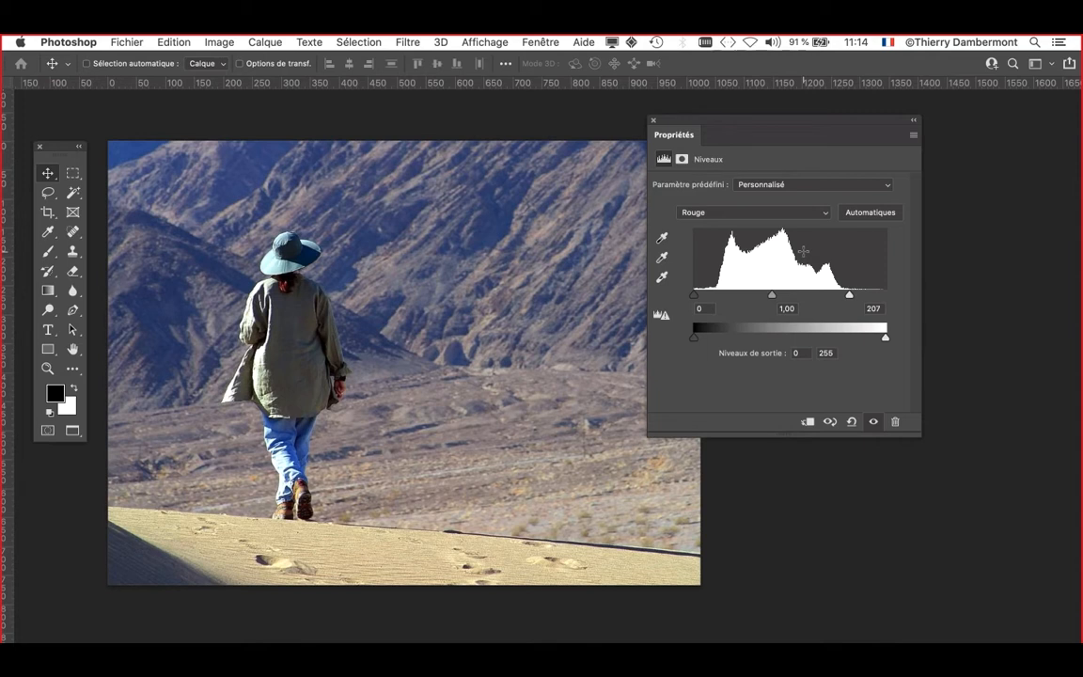
key(alt+4)
key(alt+5)
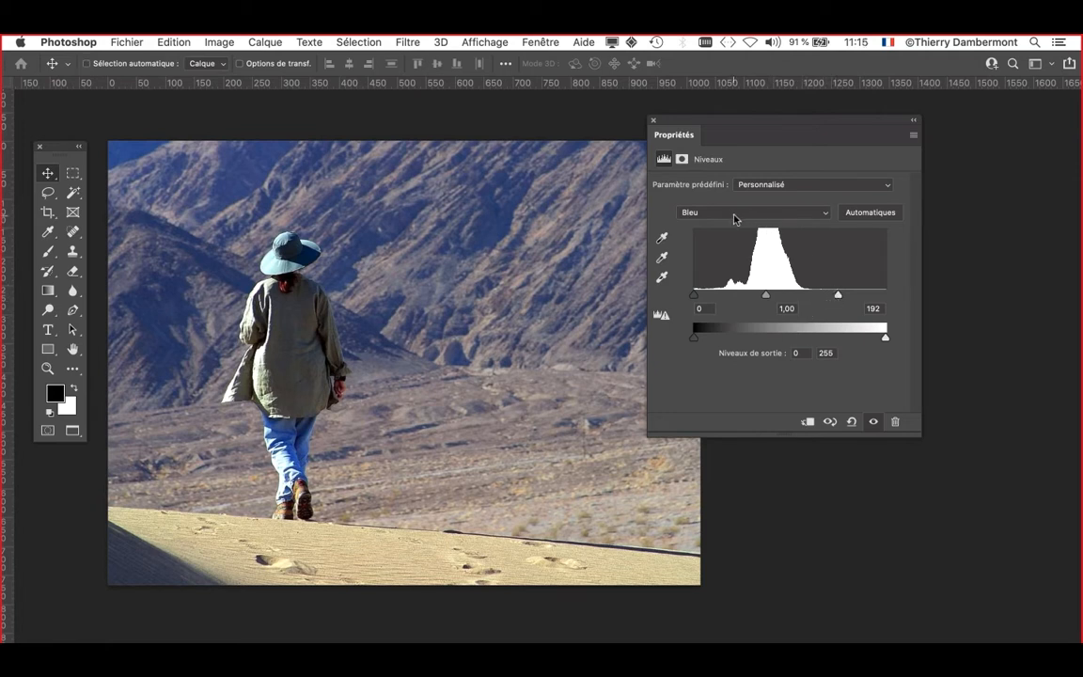
key(alt+3)
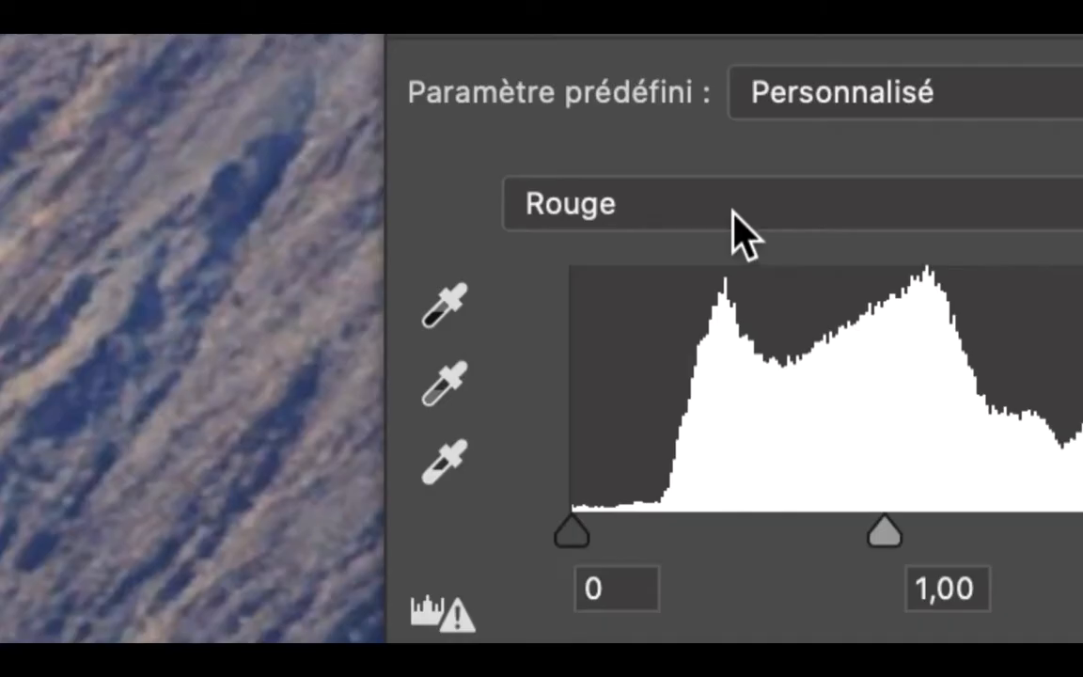
key(alt+4)
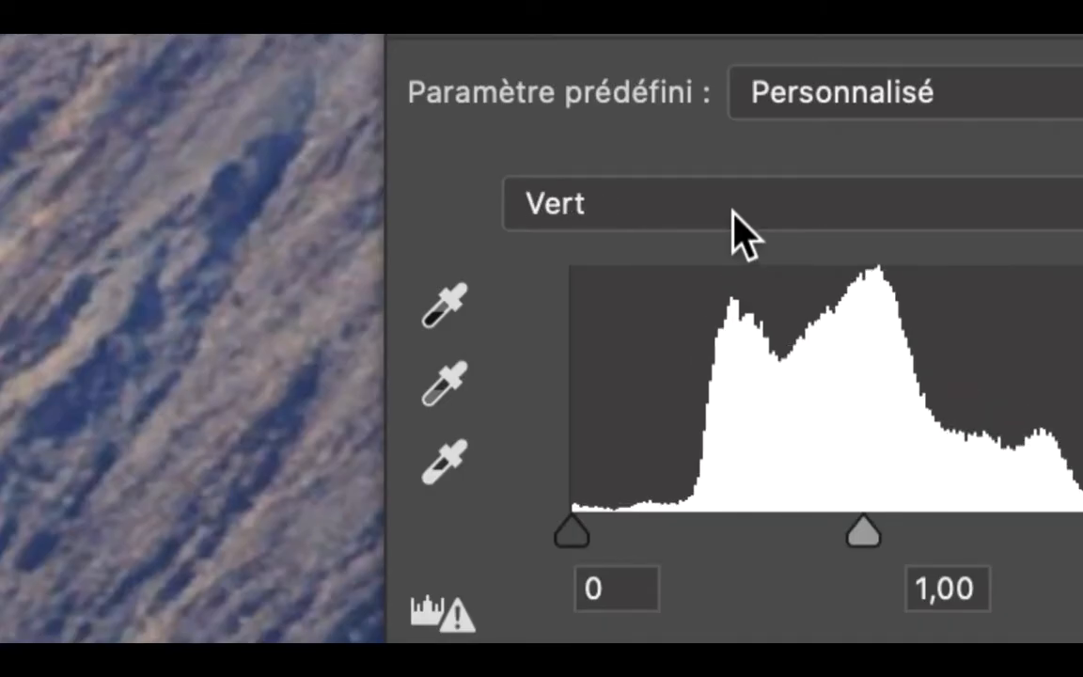
key(alt+5)
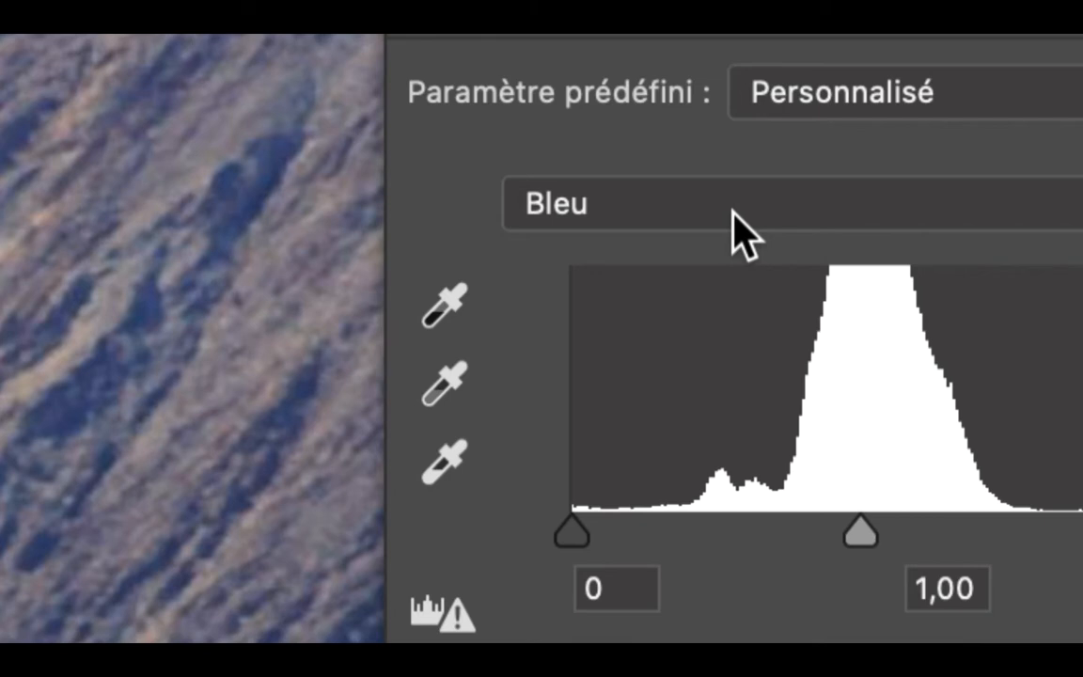
- Compare the white input slider's placement against the histogram in the Rouge channel and in the Vert channel
click(734, 212)
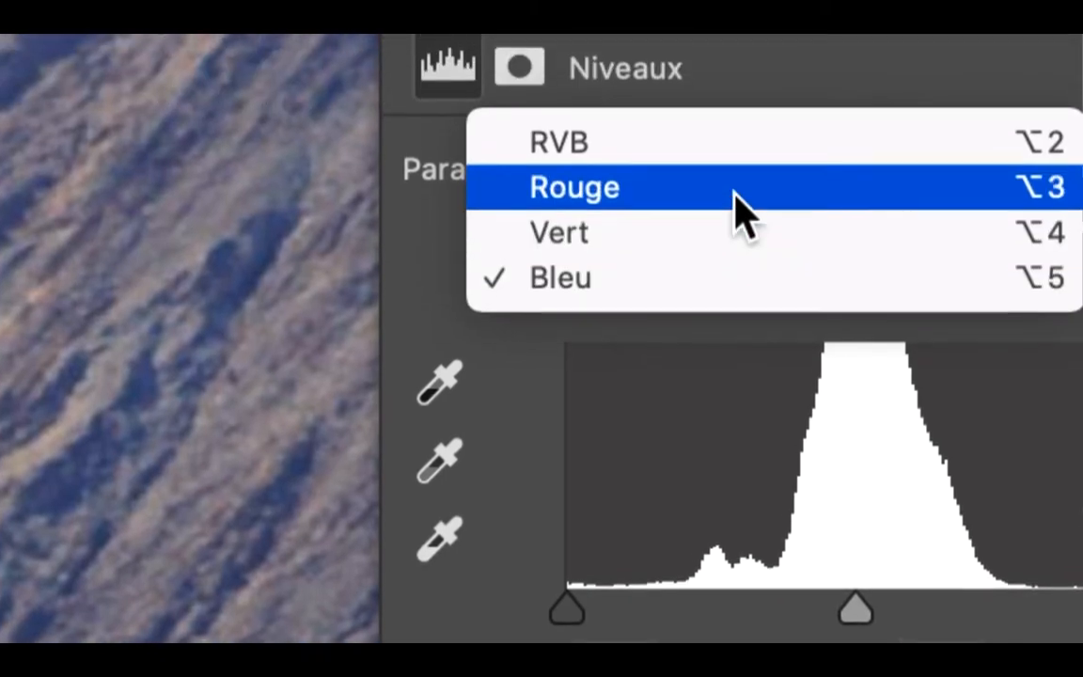
click(739, 113)
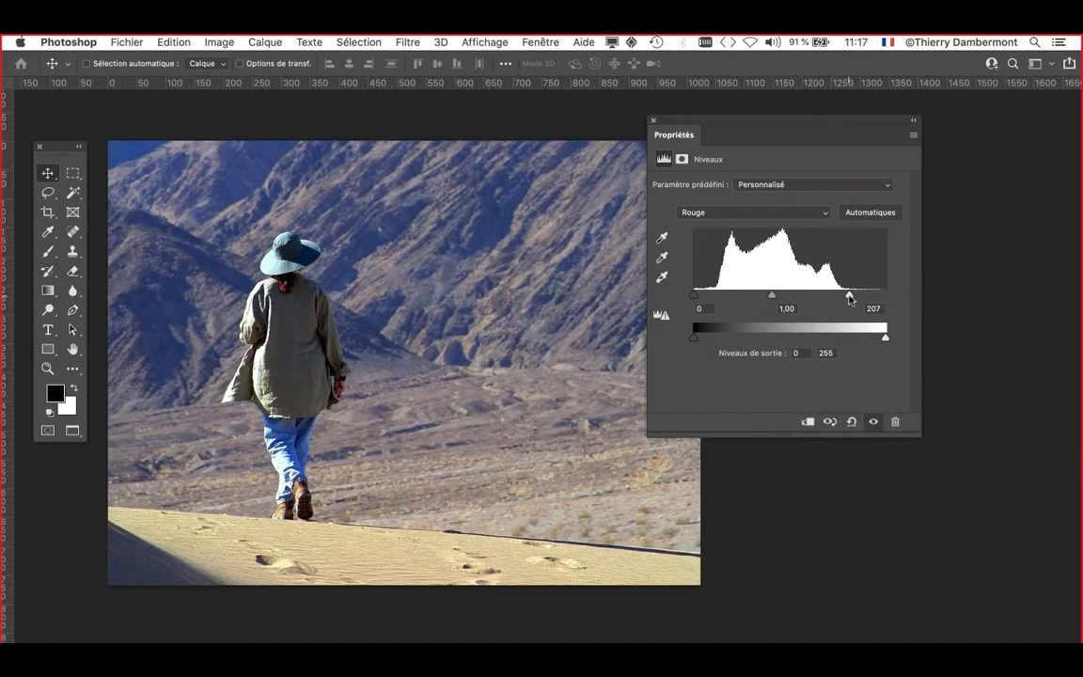
mouse_move(850, 296)
mouse_down()
mouse_move(865, 297)
mouse_move(832, 296)
mouse_up()
click(748, 213)
click(748, 226)
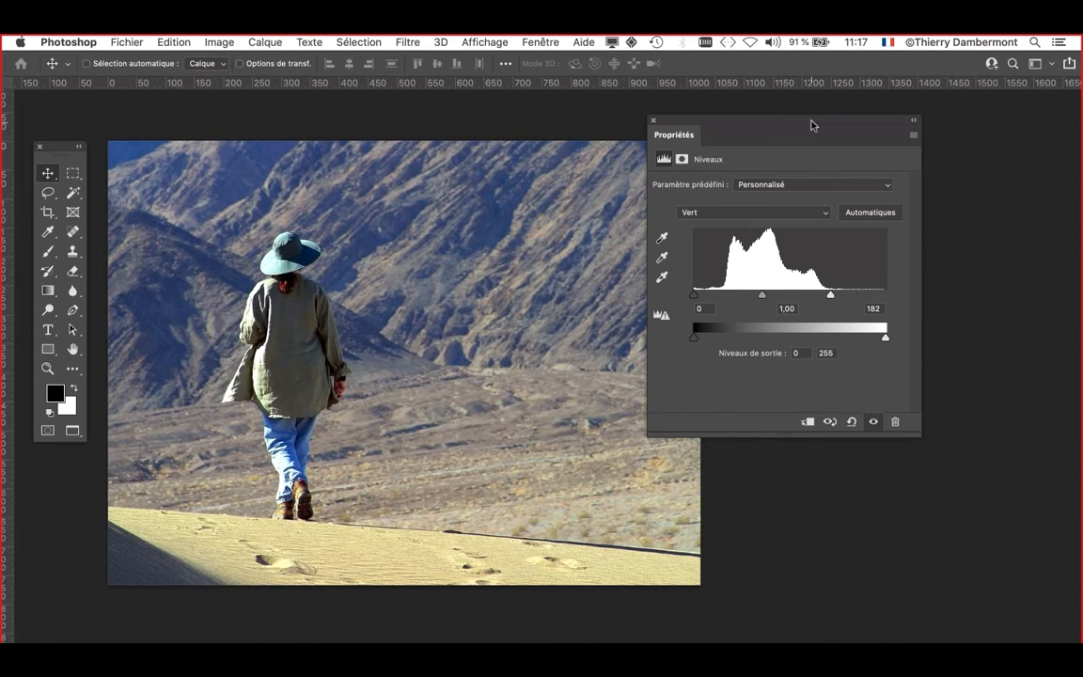
- Move the Propriétés panel higher and farther off the photo, and compare the hiker photo with and without the Niveaux correction
drag(812, 123, 843, 75)
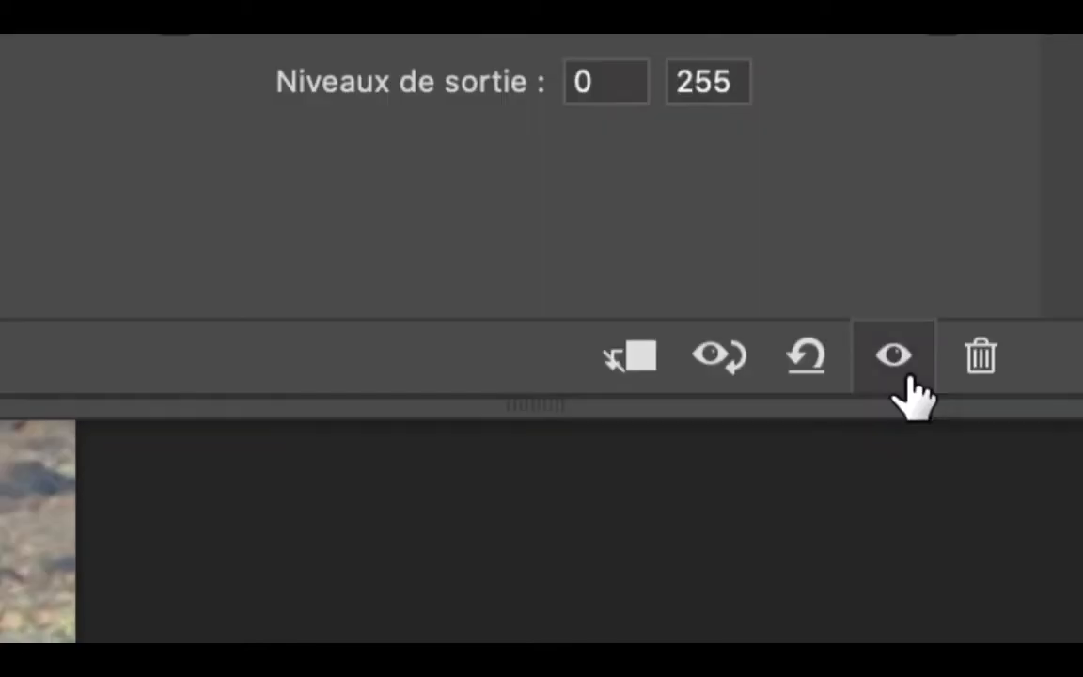
click(908, 376)
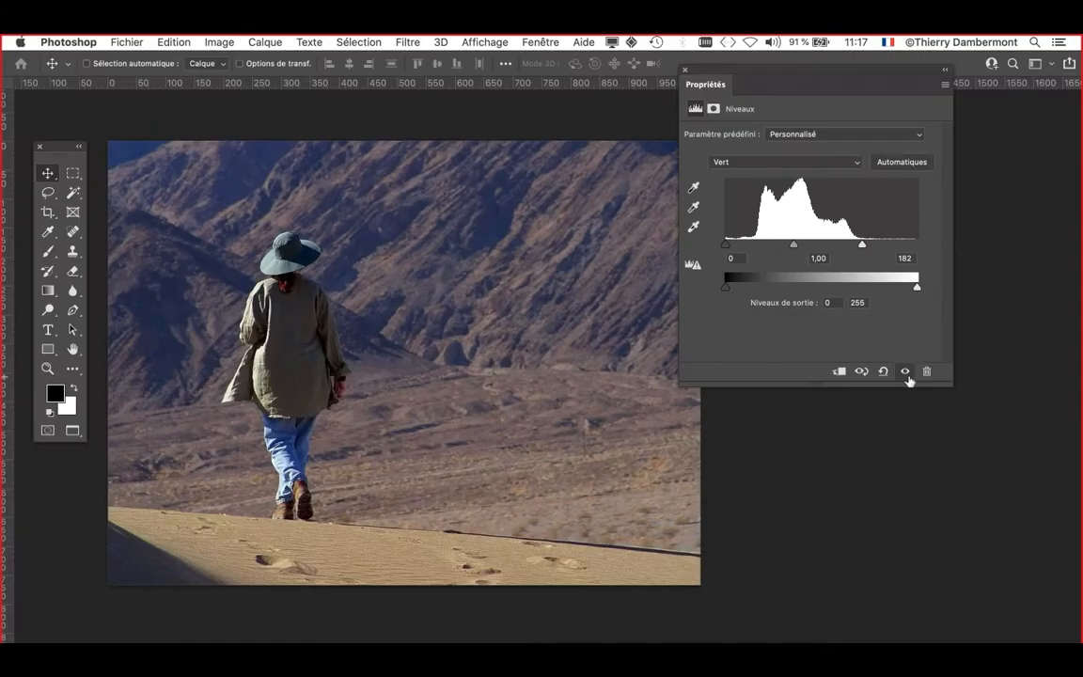
click(906, 374)
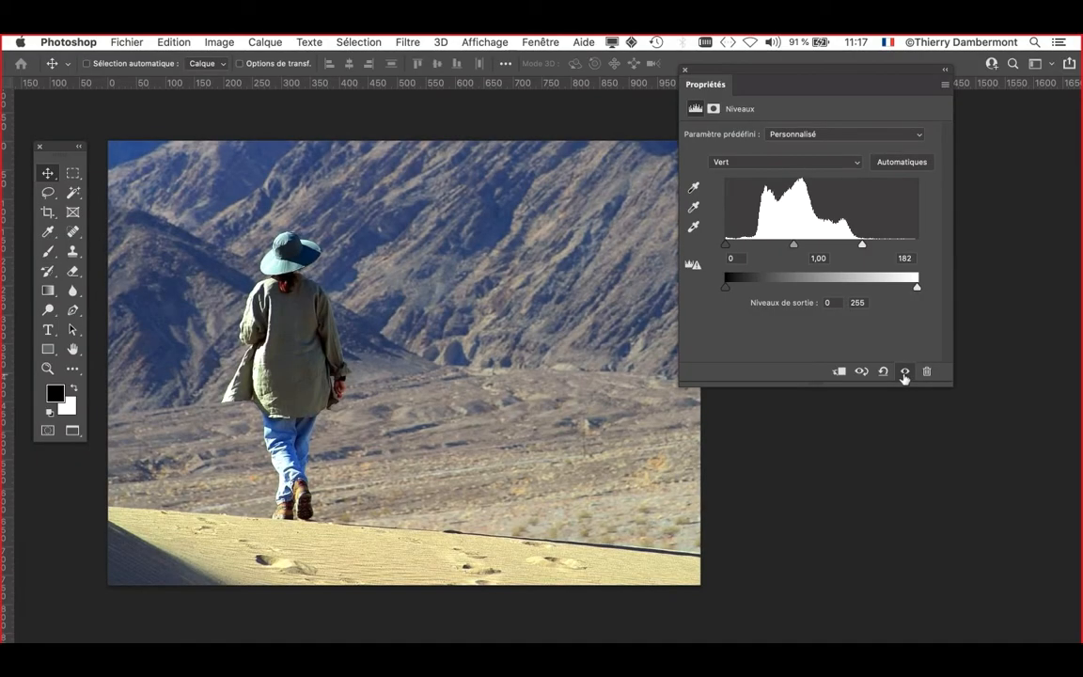
click(906, 374)
click(906, 375)
click(906, 374)
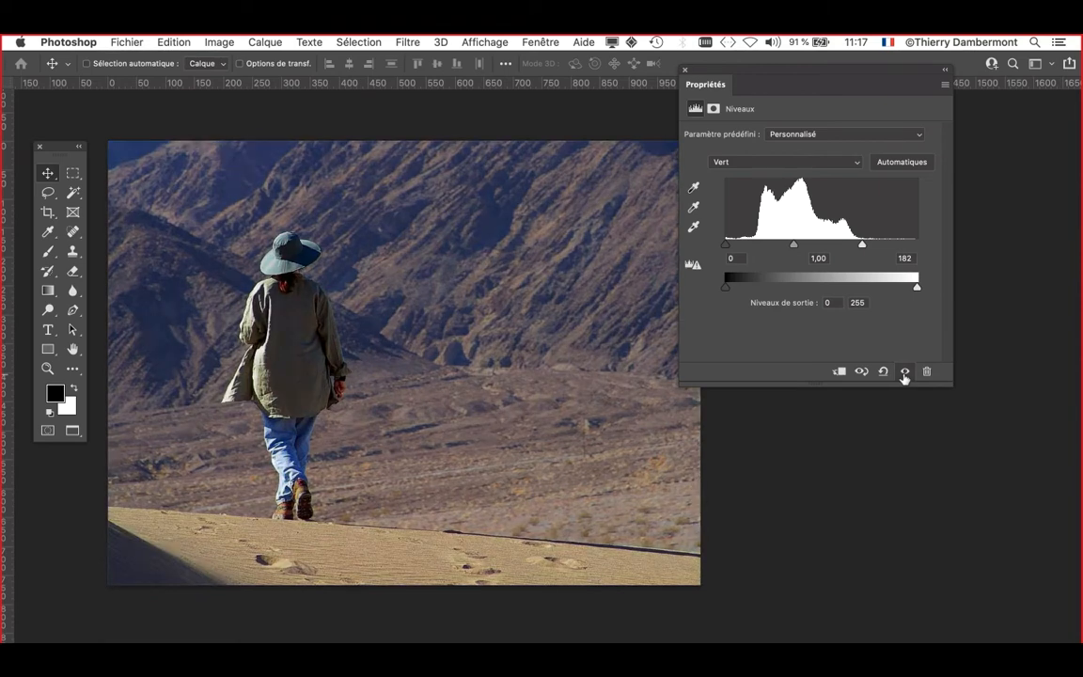
click(905, 374)
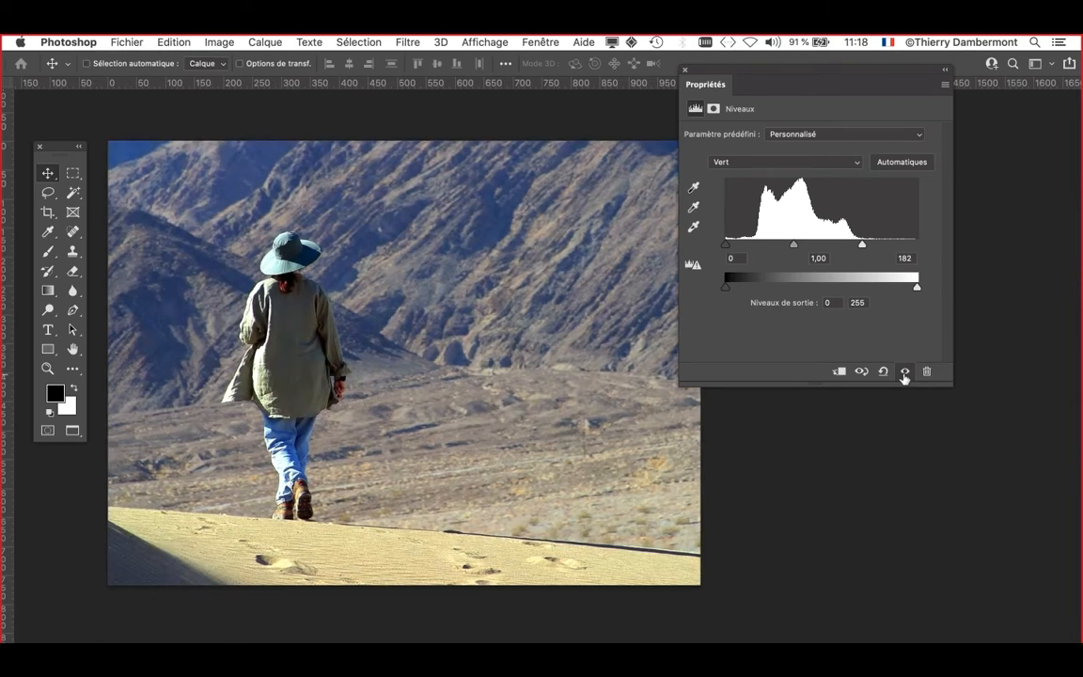
- Display the Calques panel and place it just below the Propriétés panel
click(541, 42)
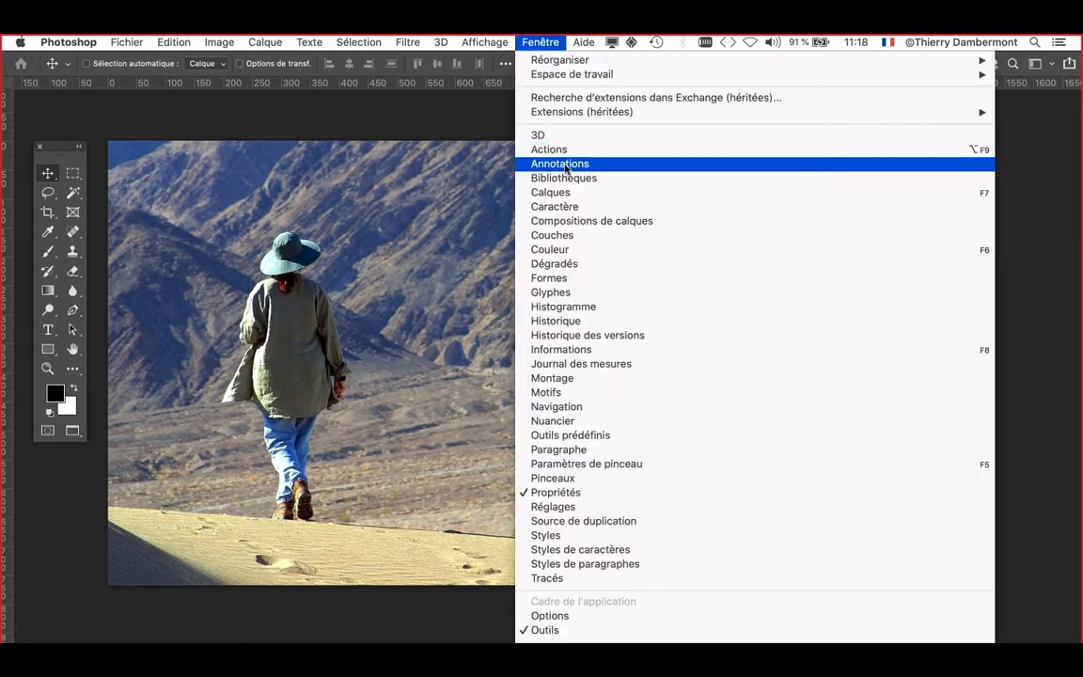
click(557, 192)
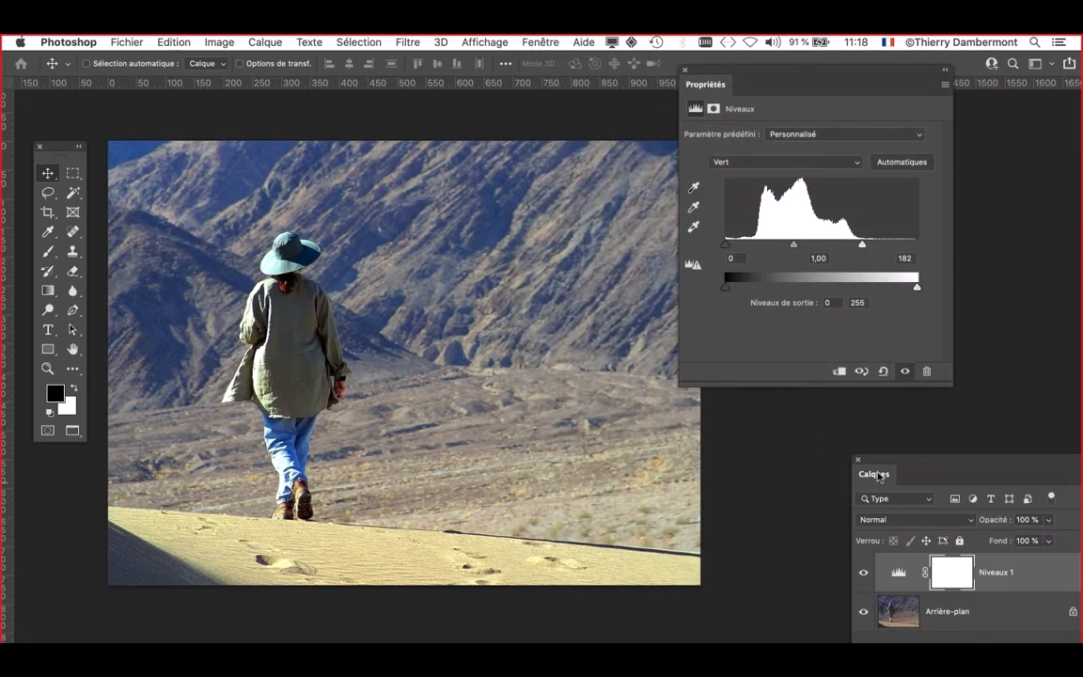
drag(845, 458, 616, 408)
- Compare the hiker photo with and without the Niveaux 1 layer by toggling the layer's visibility several times
click(630, 524)
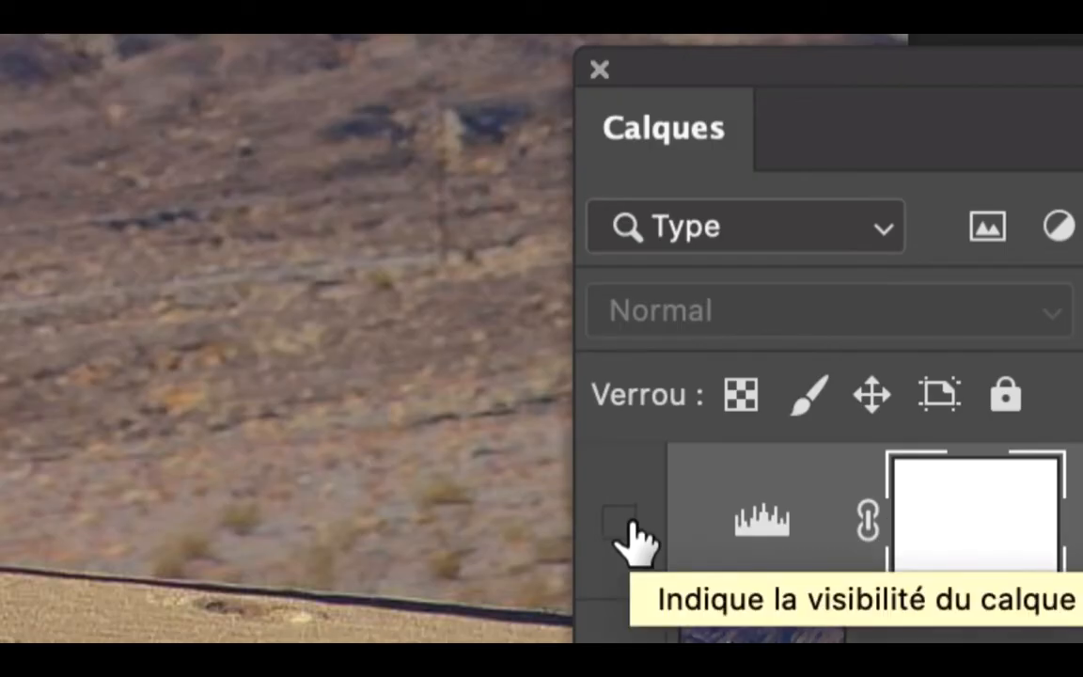
click(620, 523)
click(622, 526)
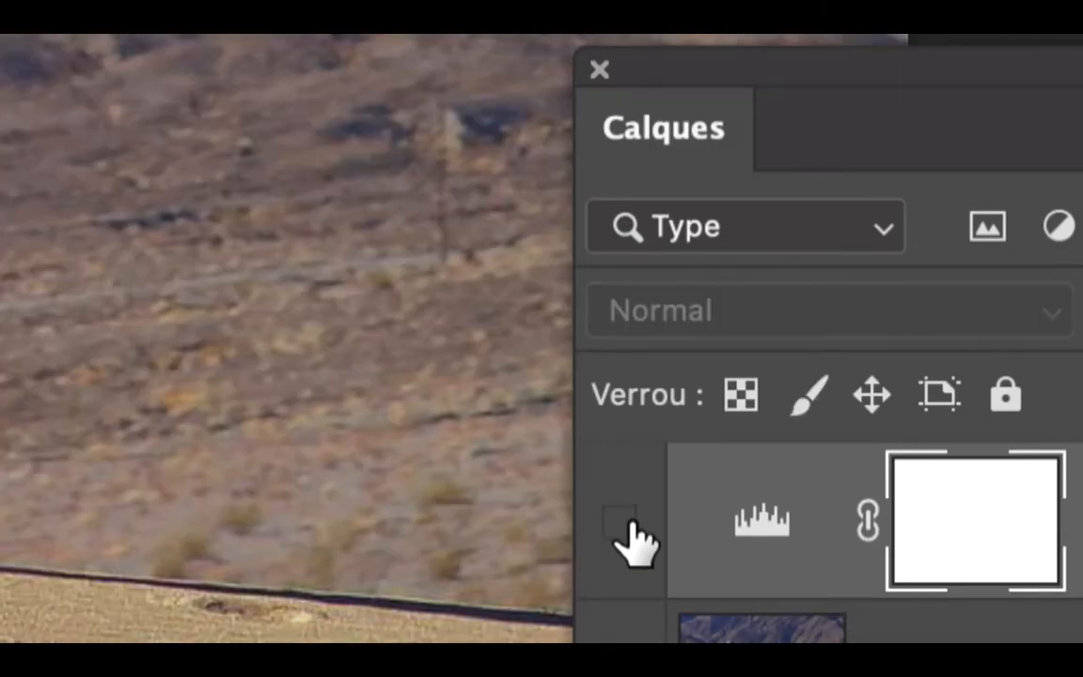
click(621, 523)
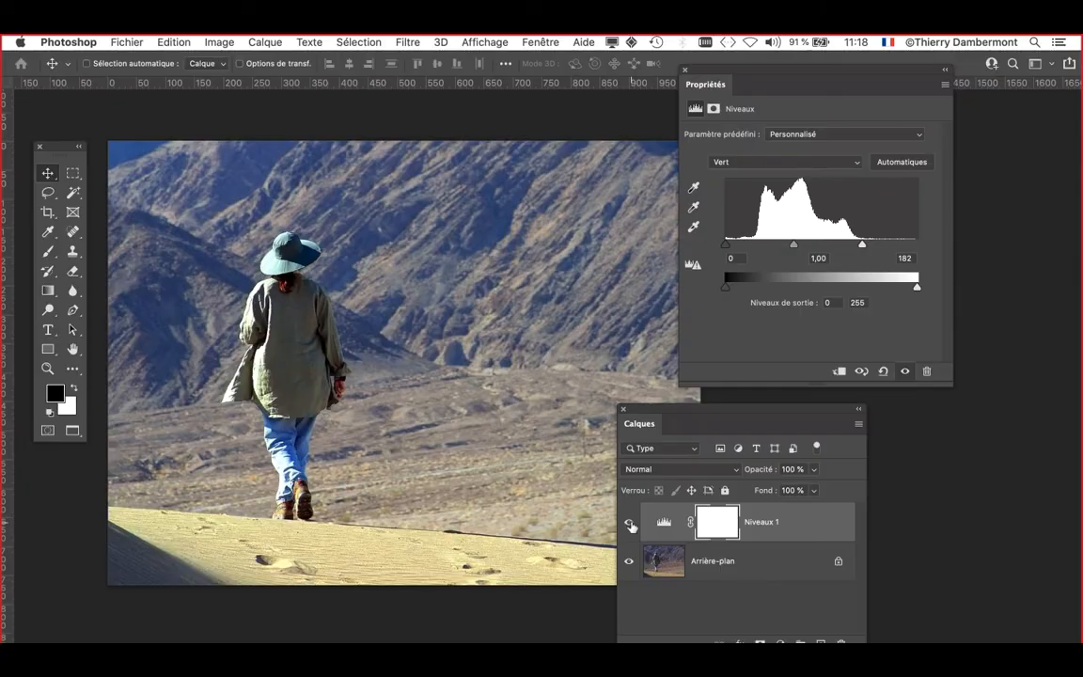
click(630, 524)
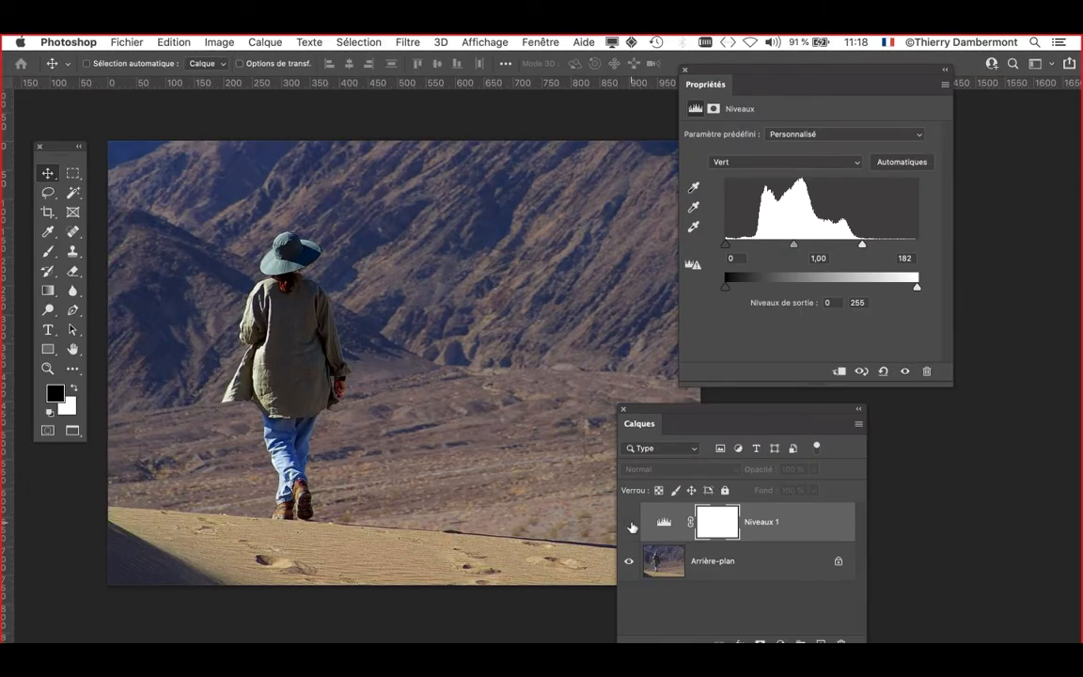
click(630, 524)
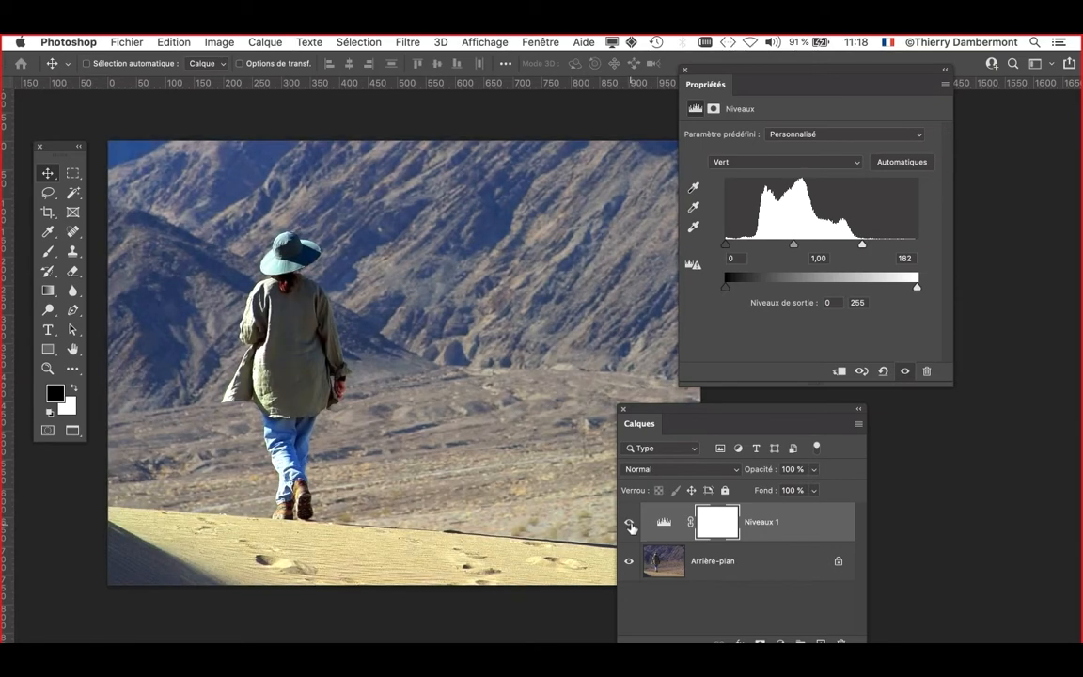
- Move the Calques panel clear of the photo and check the image once more with Niveaux 1 hidden and shown
drag(639, 413, 793, 414)
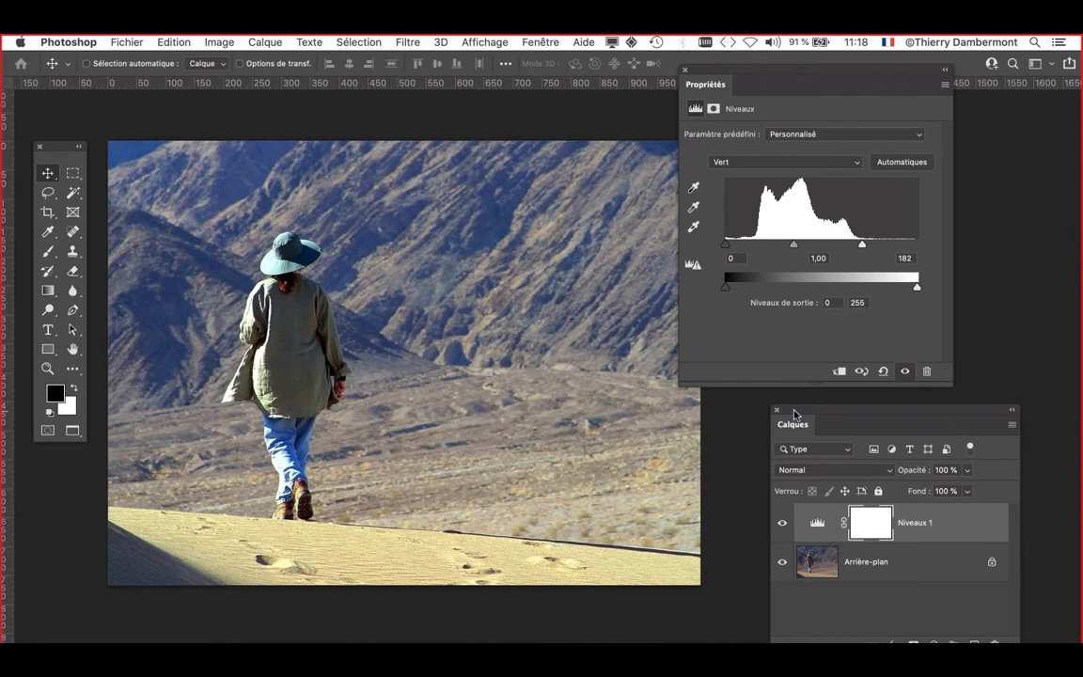
click(782, 523)
click(784, 529)
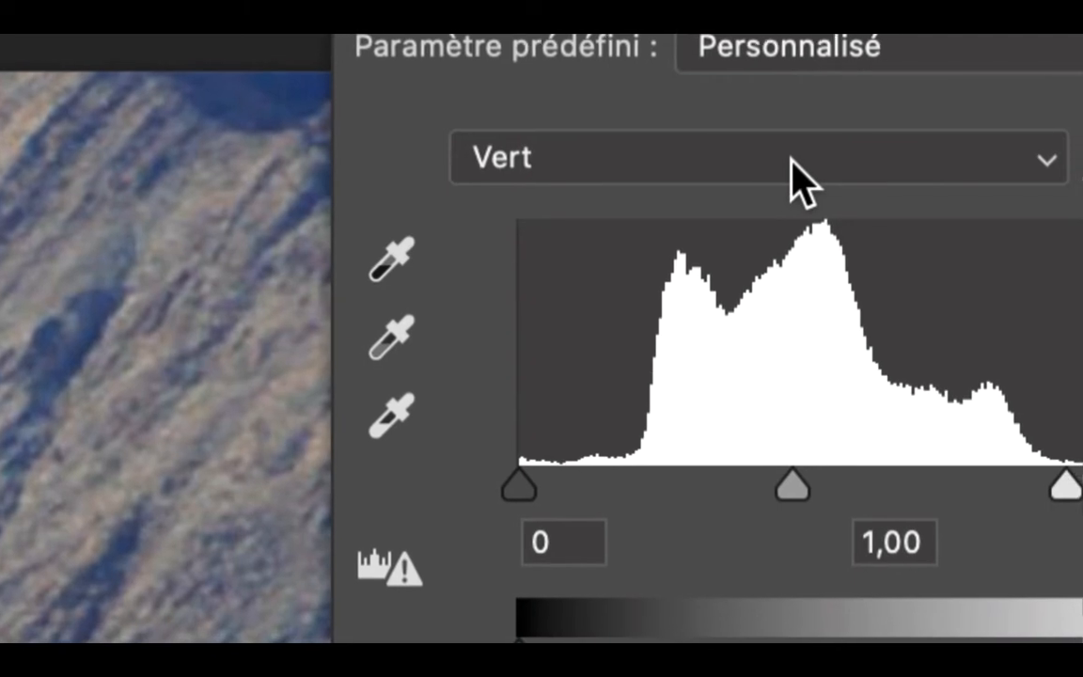
- Review the Niveaux 1 histograms of the Rouge, Vert and Bleu channels in turn, ending on Bleu
click(795, 162)
click(797, 170)
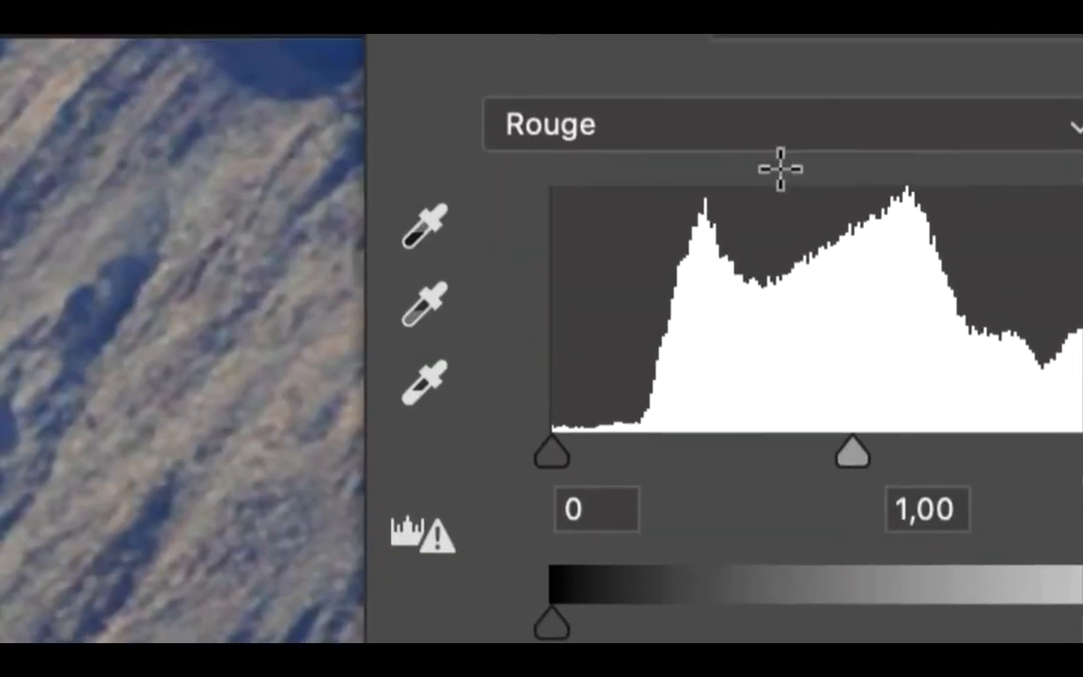
click(739, 124)
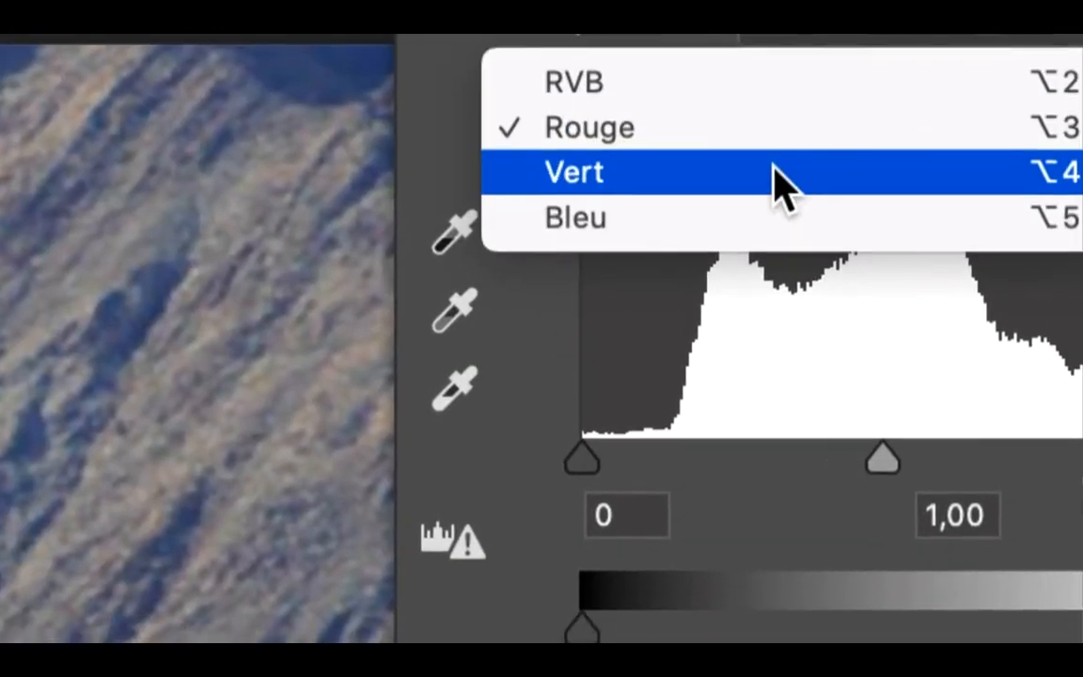
click(779, 207)
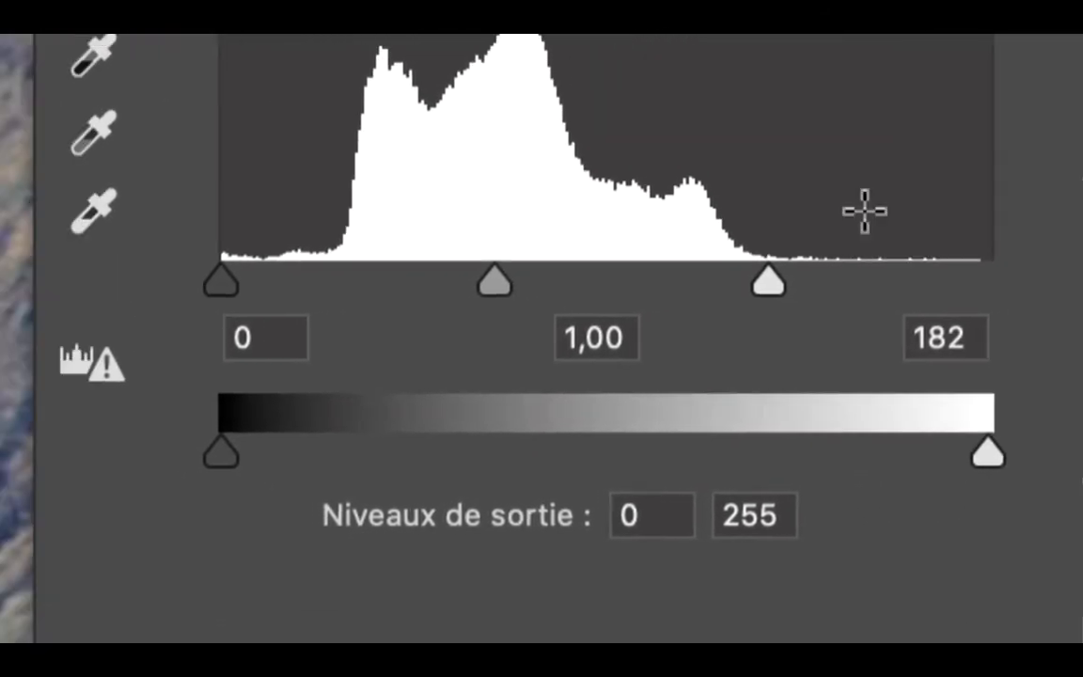
click(243, 58)
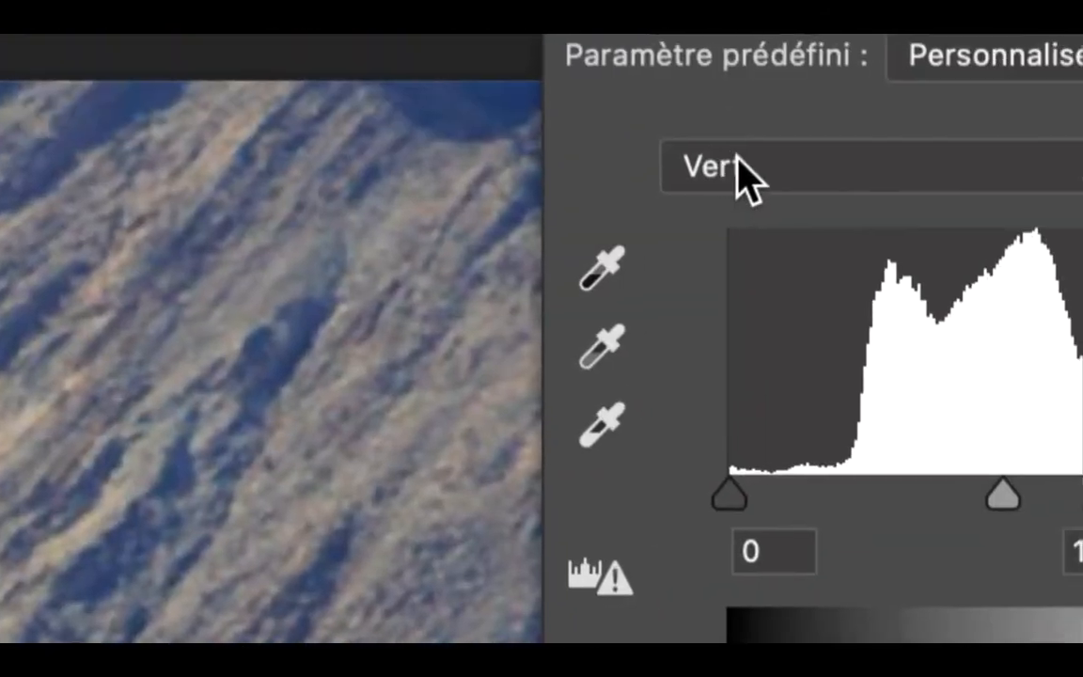
click(846, 84)
click(876, 133)
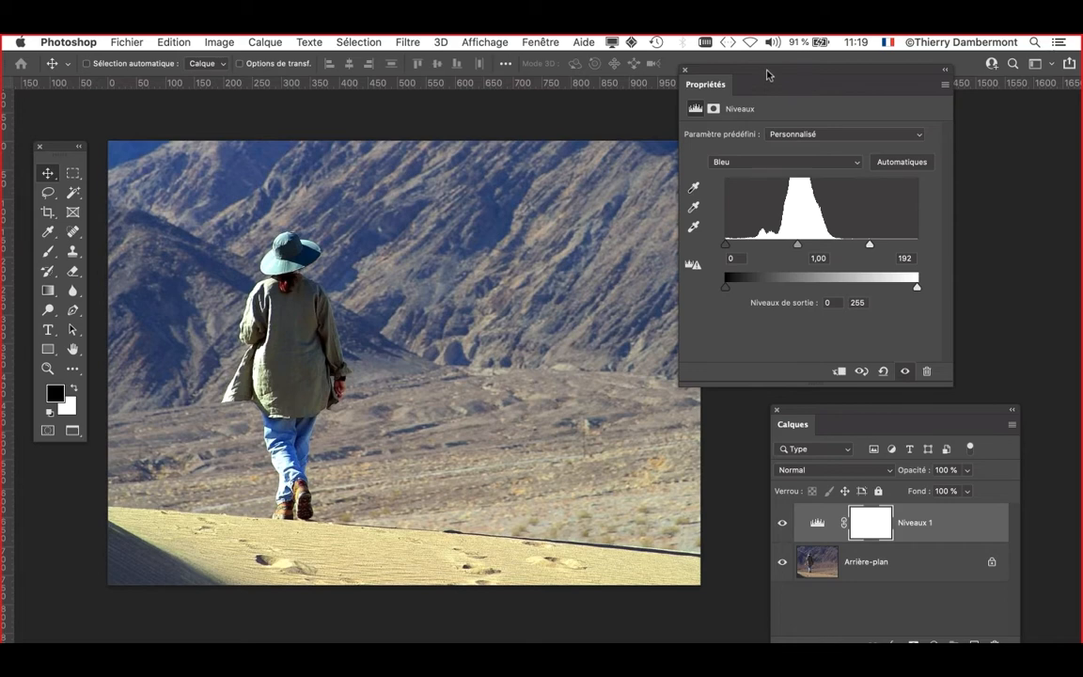
- Save the corrected photo on the computer as hiking_sand_wanderer-01.psd in the vieilles photos couleurs folder, in Photoshop format
click(126, 42)
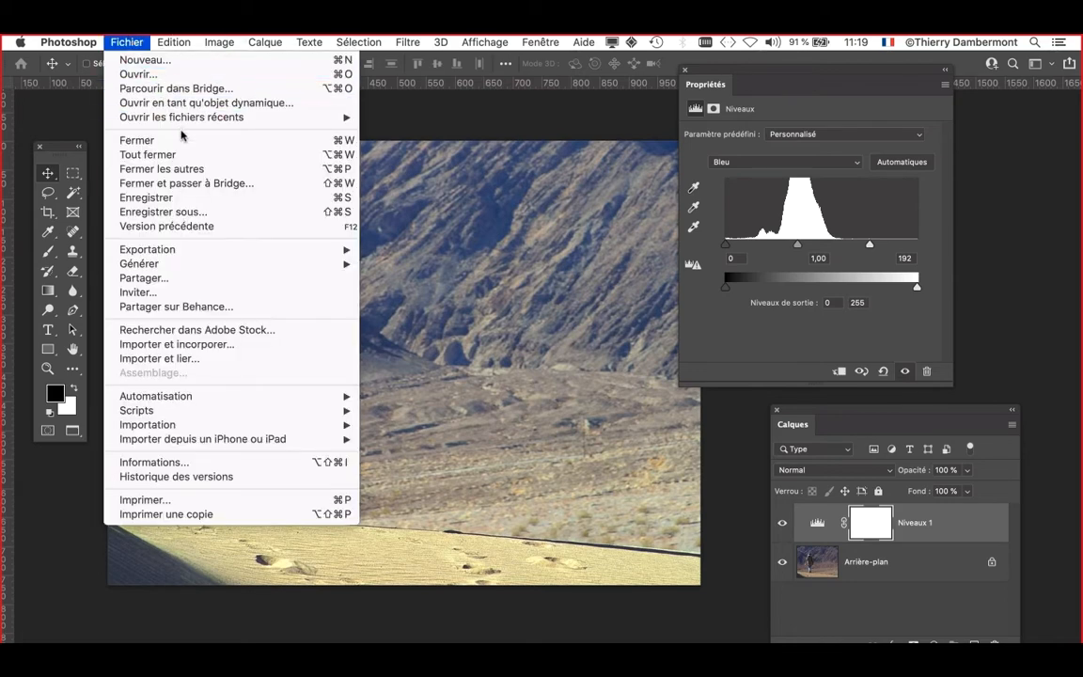
click(206, 199)
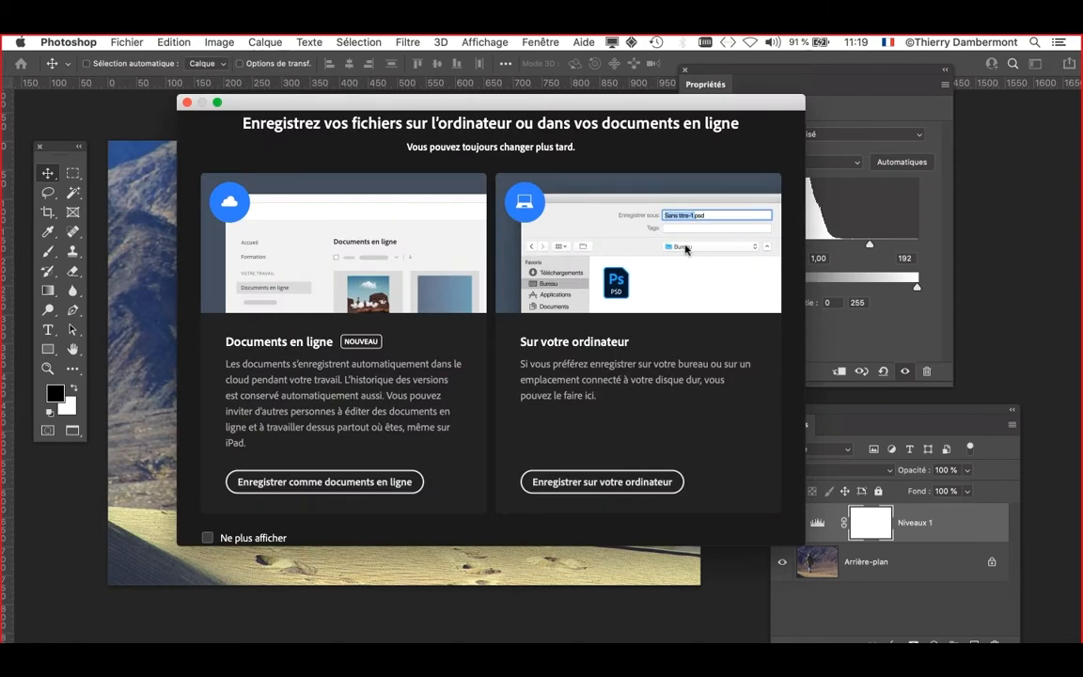
click(611, 479)
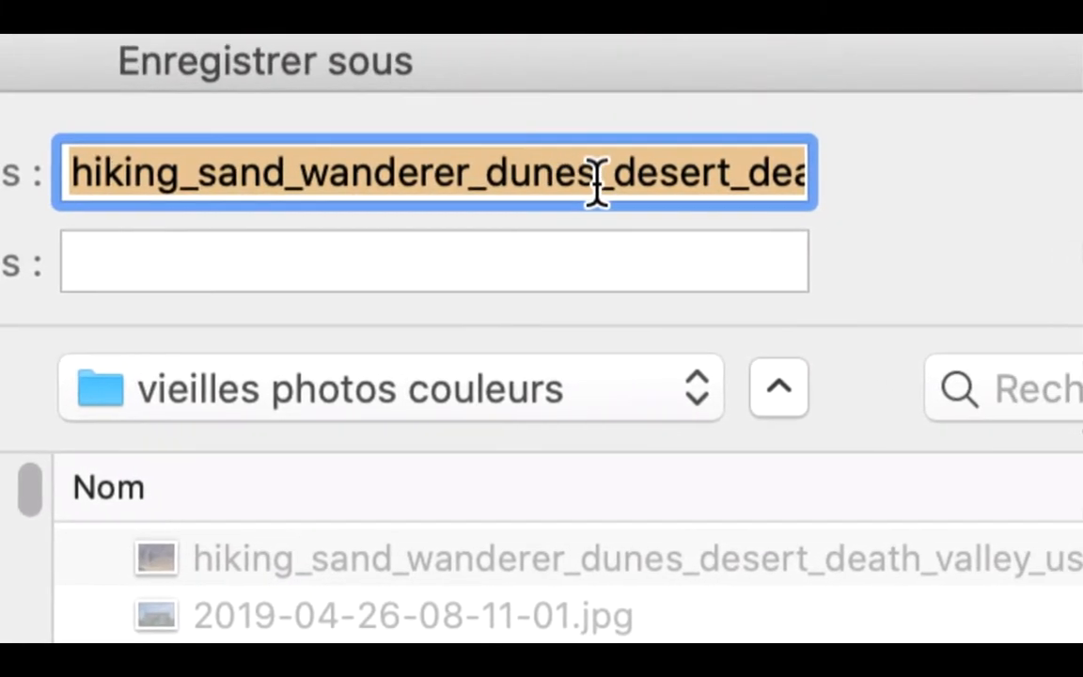
click(597, 178)
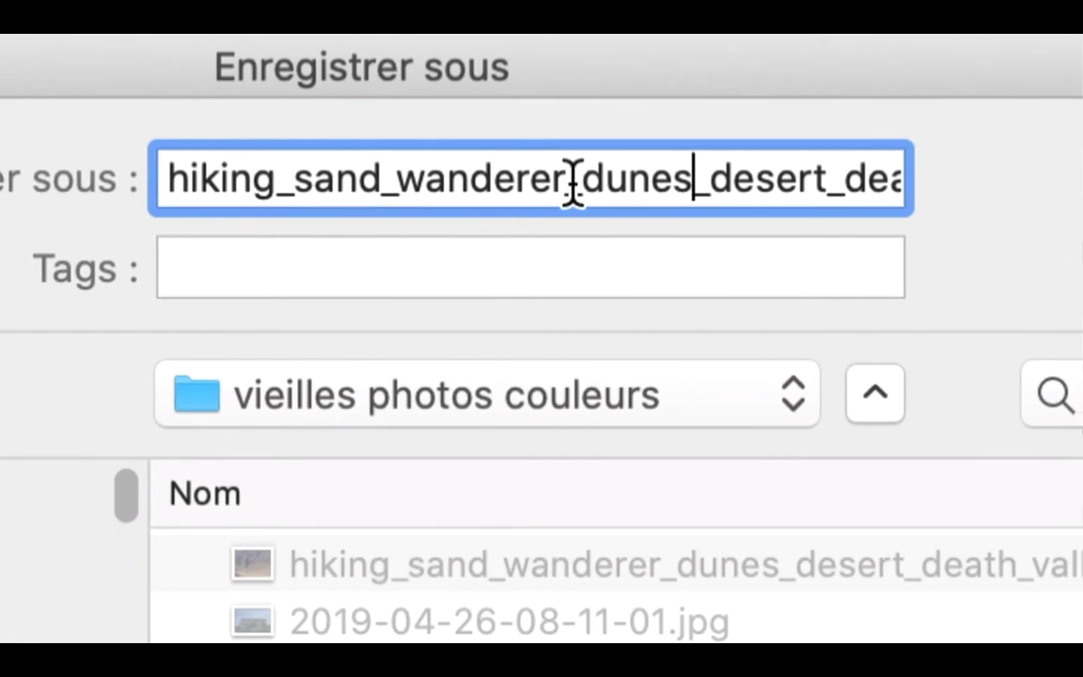
drag(574, 181, 945, 203)
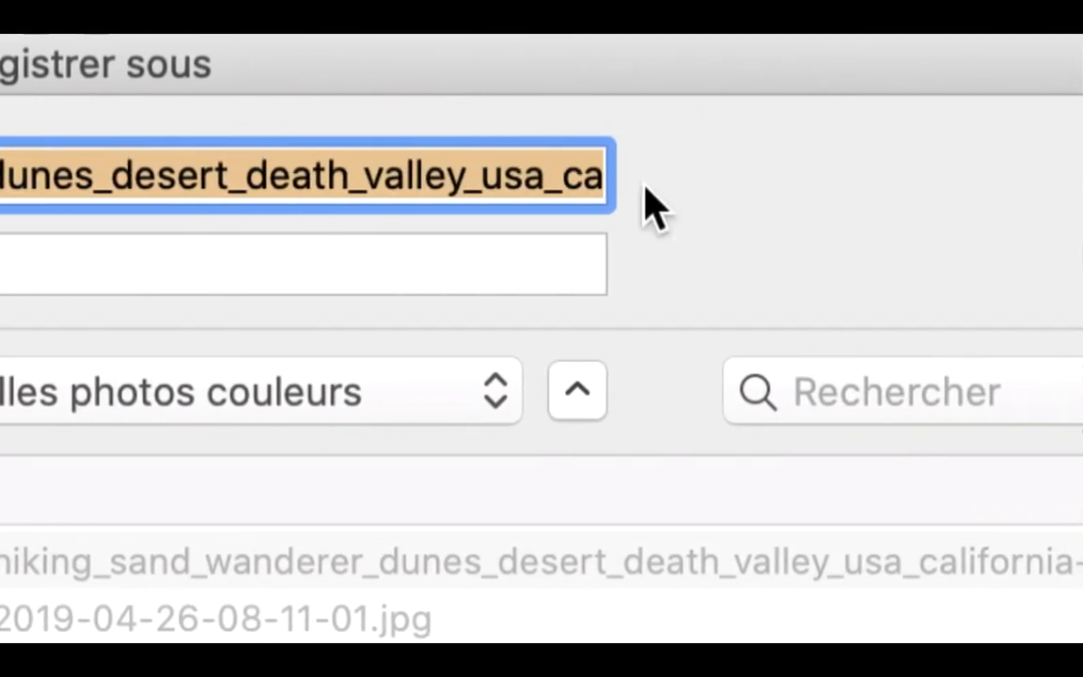
drag(656, 205, 523, 209)
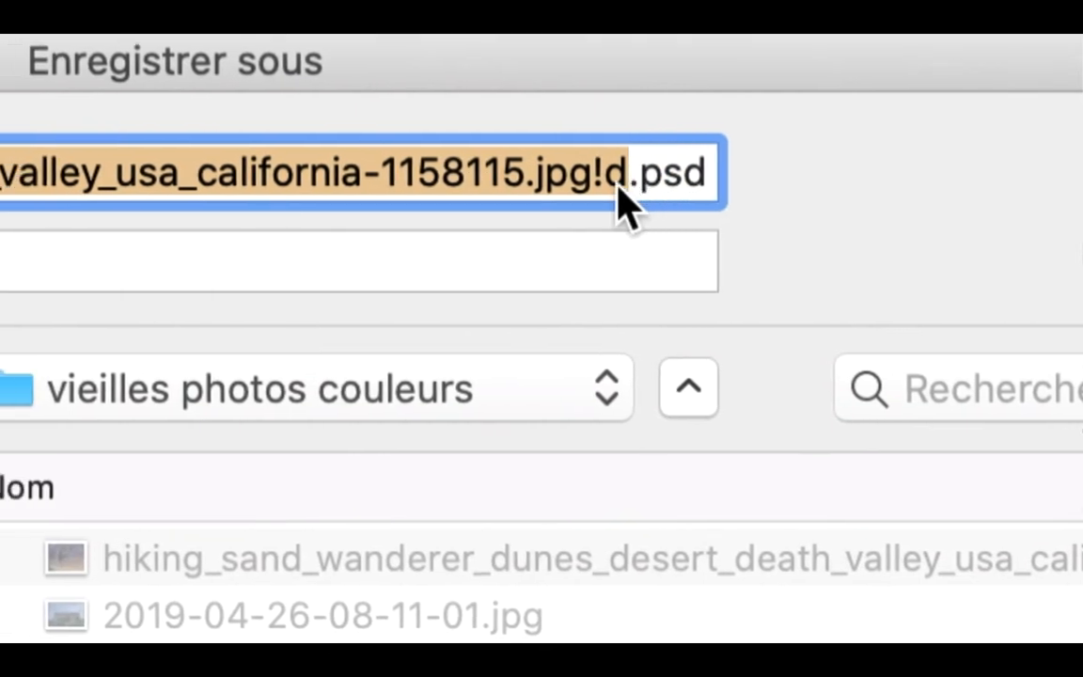
drag(619, 187, 620, 193)
key(BackSpace)
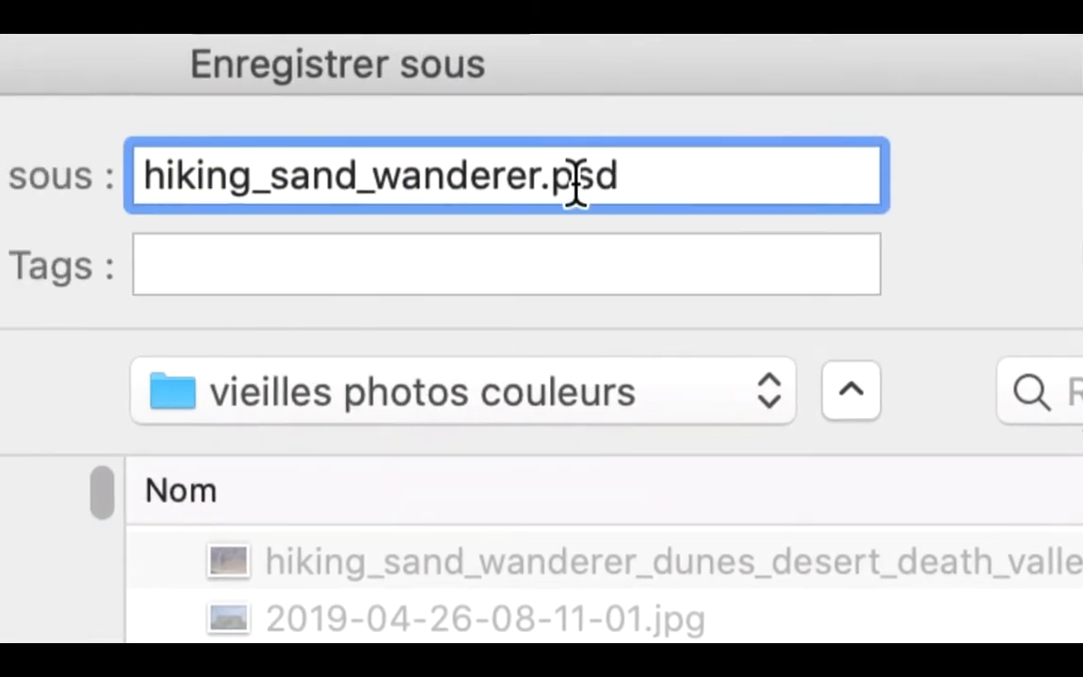
text(-01)
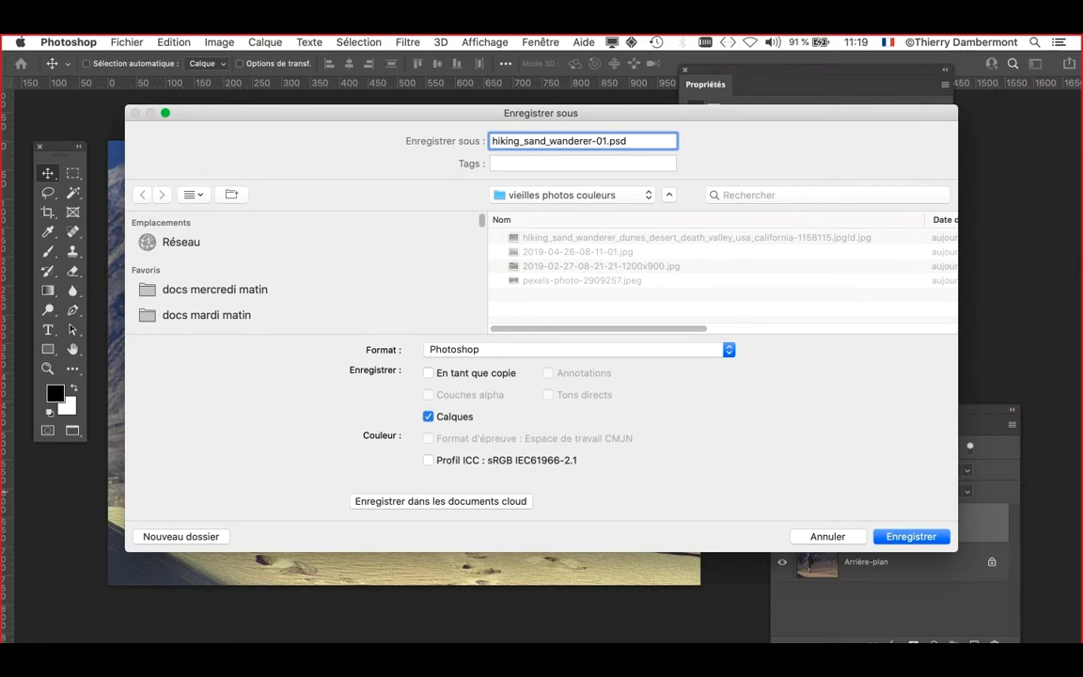
key(Return)
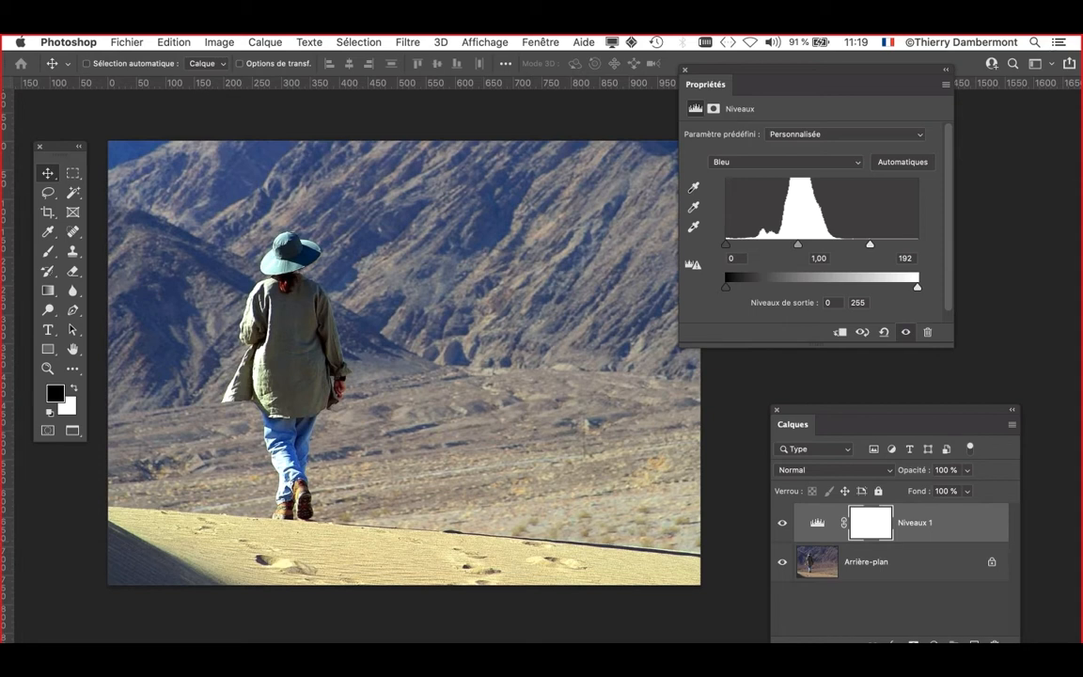
- Place the Propriétés and Calques panels side by side and make the Calques panel taller
drag(734, 84, 520, 71)
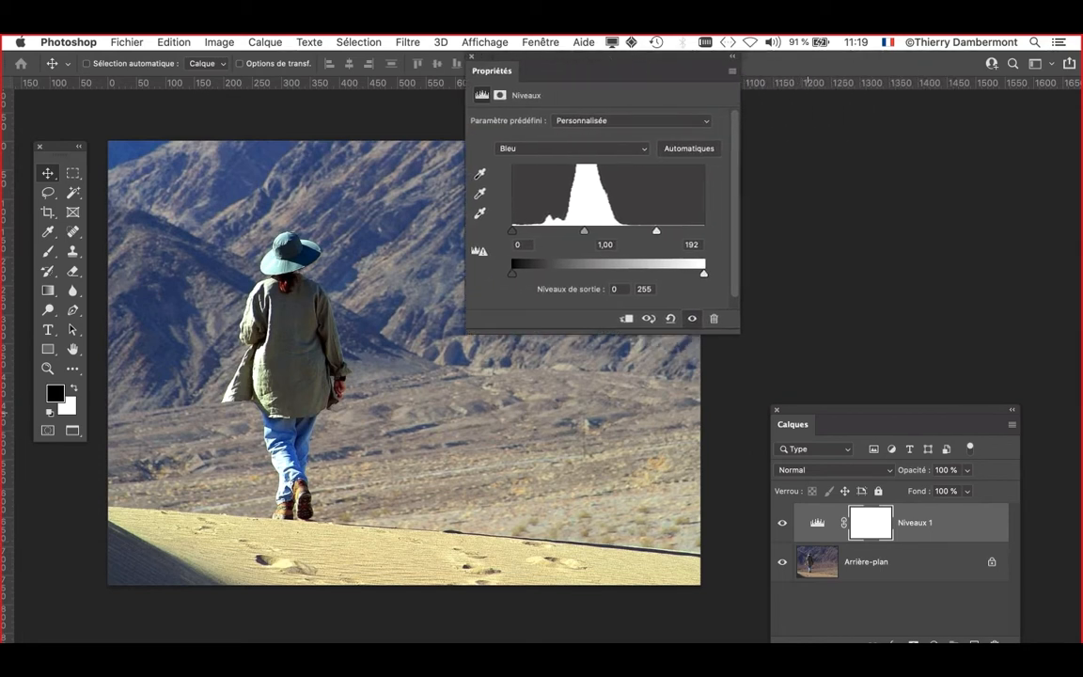
drag(819, 424, 817, 177)
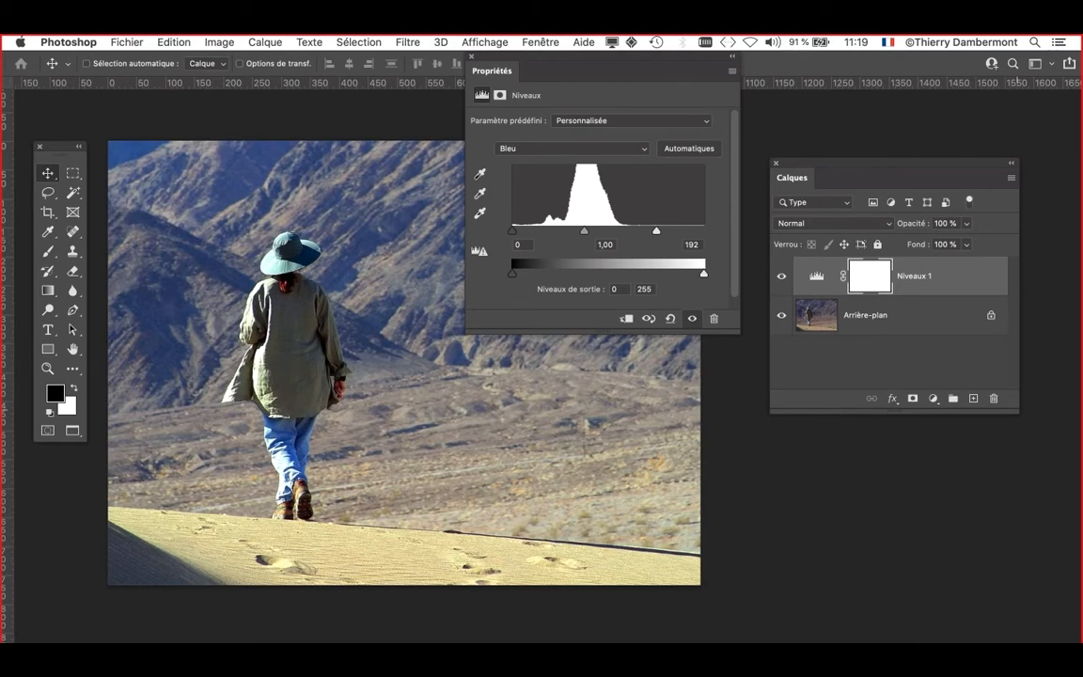
drag(1018, 411, 1010, 474)
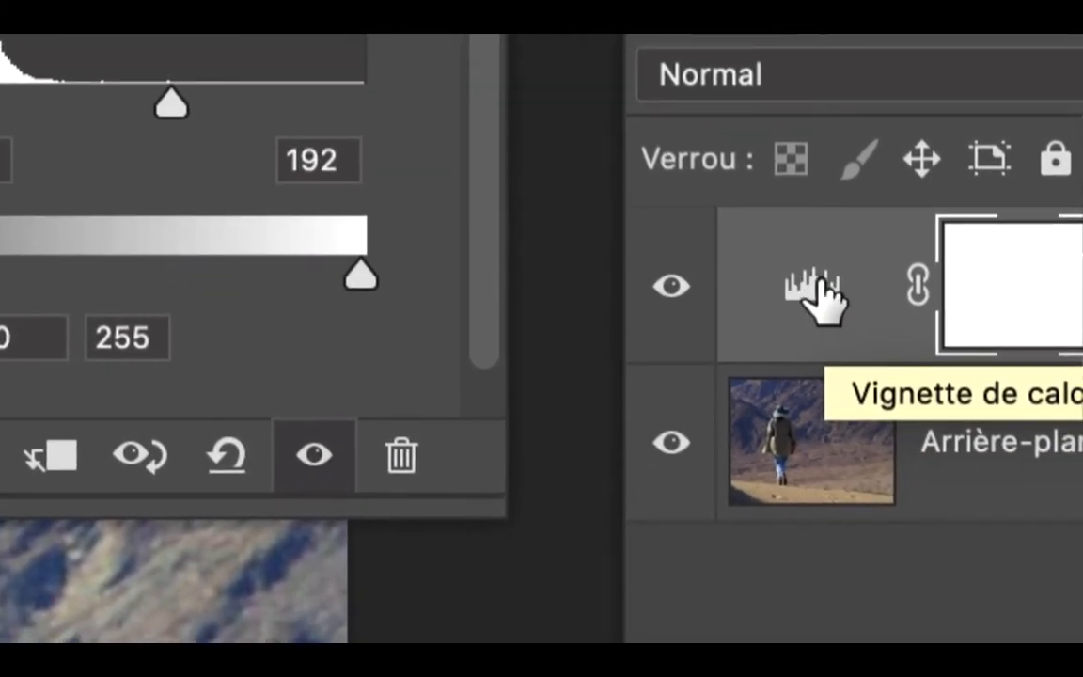
- Duplicate the Niveaux 1 adjustment layer and hide the original Niveaux 1 layer
drag(823, 296, 1082, 654)
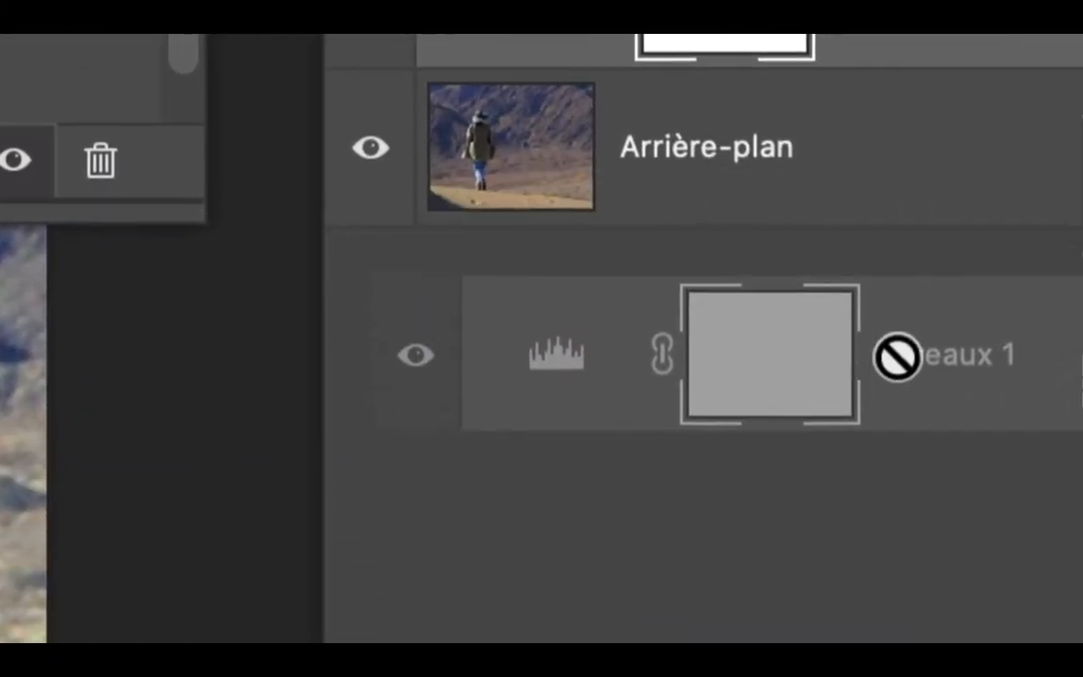
drag(898, 357, 1082, 676)
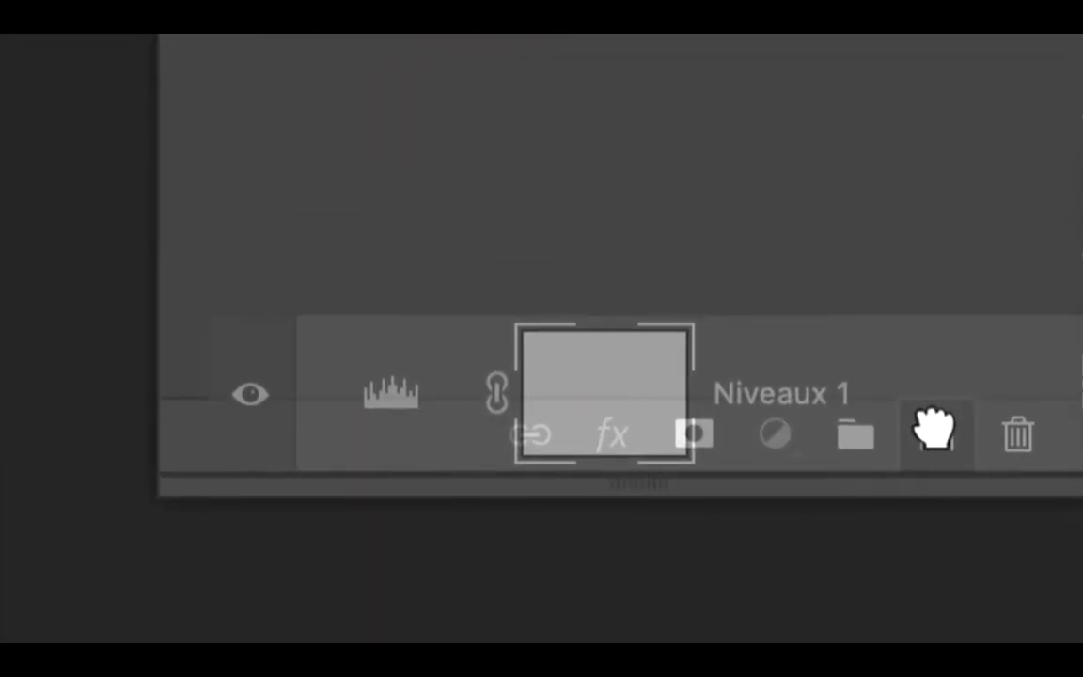
drag(934, 429, 935, 444)
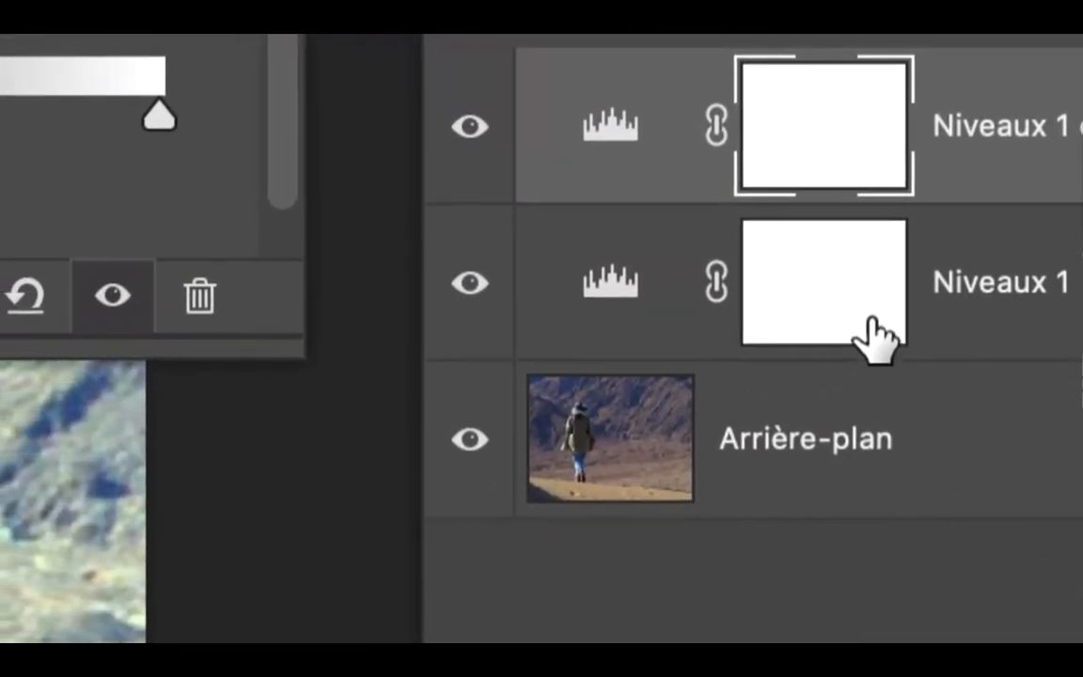
click(472, 292)
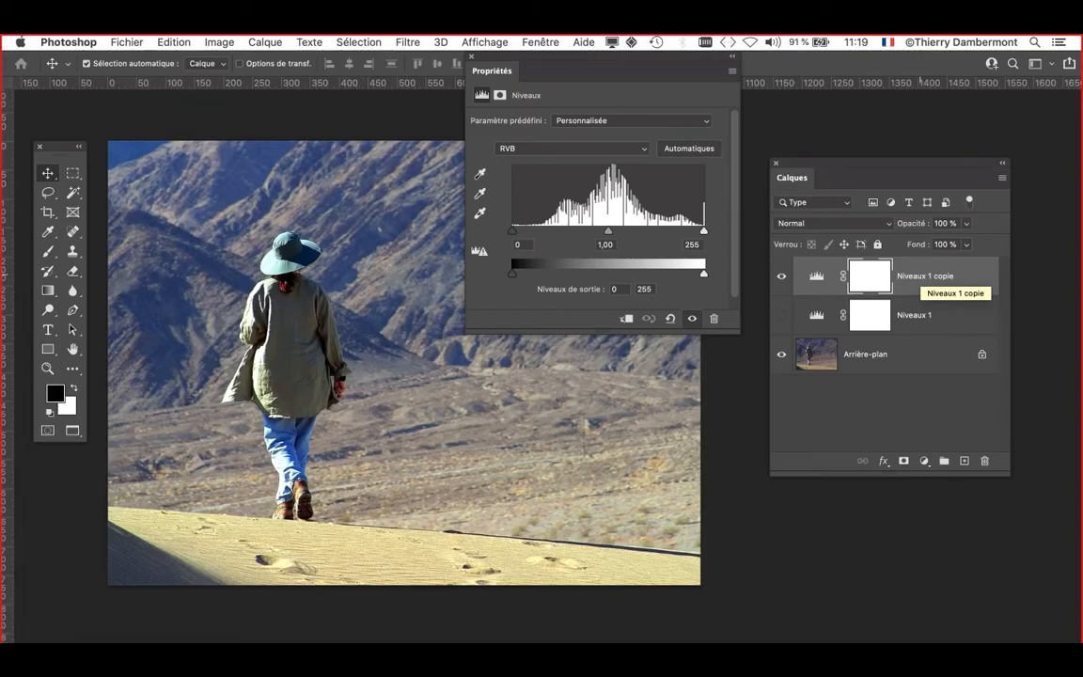
- Rearrange the panels beside the photo, with Propriétés above Calques, so that most of the image is uncovered
drag(811, 171, 733, 455)
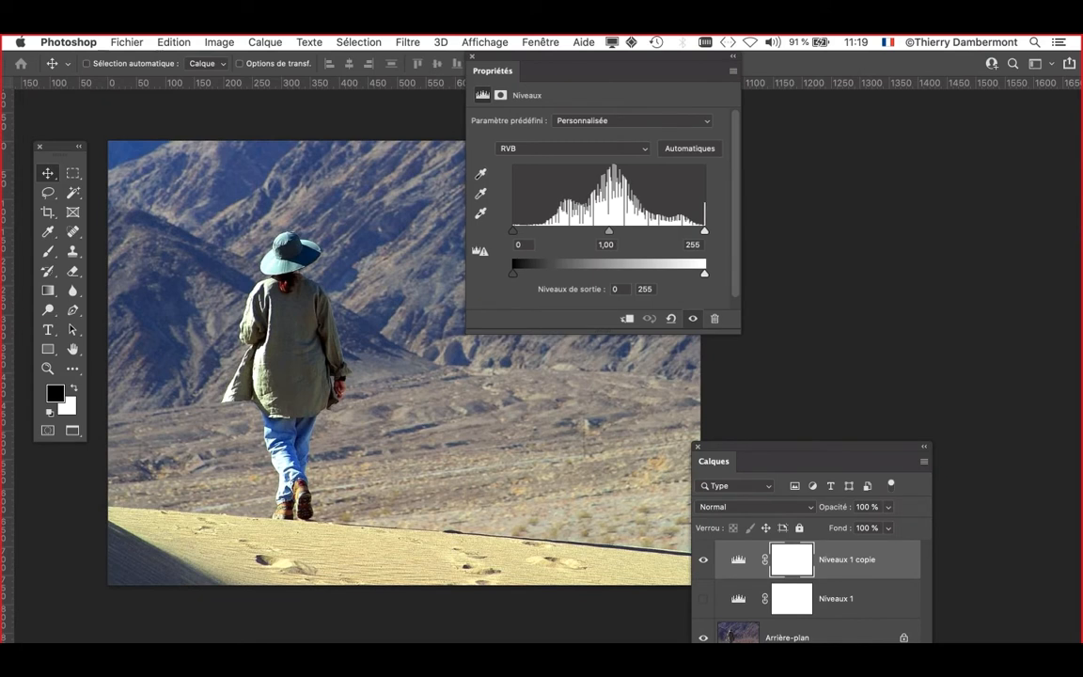
drag(492, 71, 699, 96)
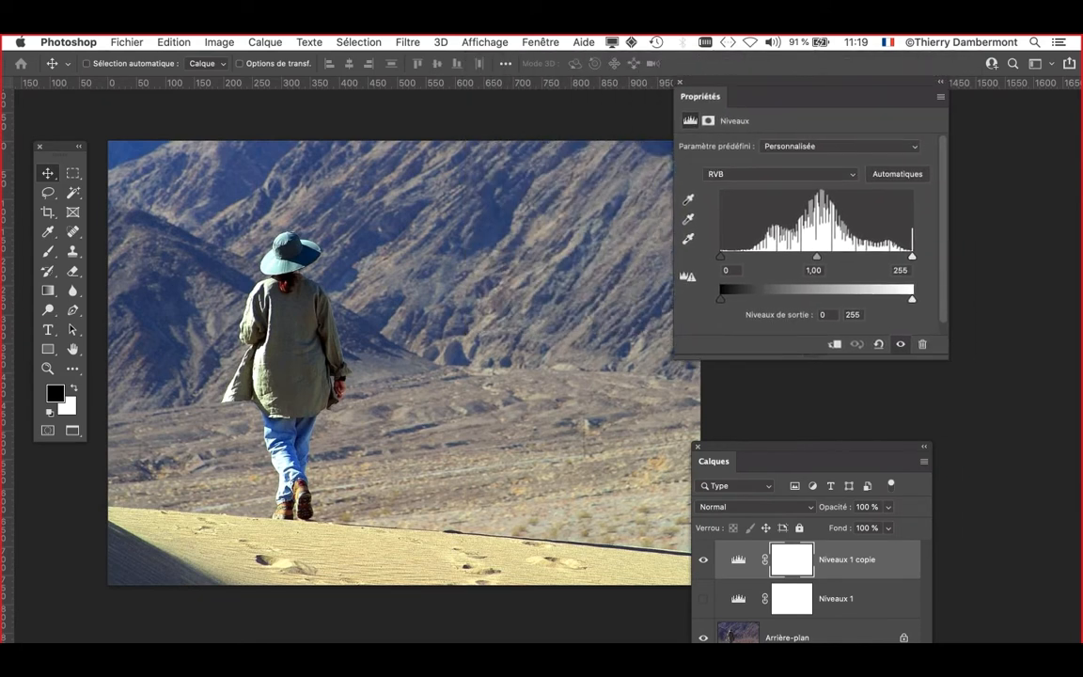
drag(732, 456, 732, 405)
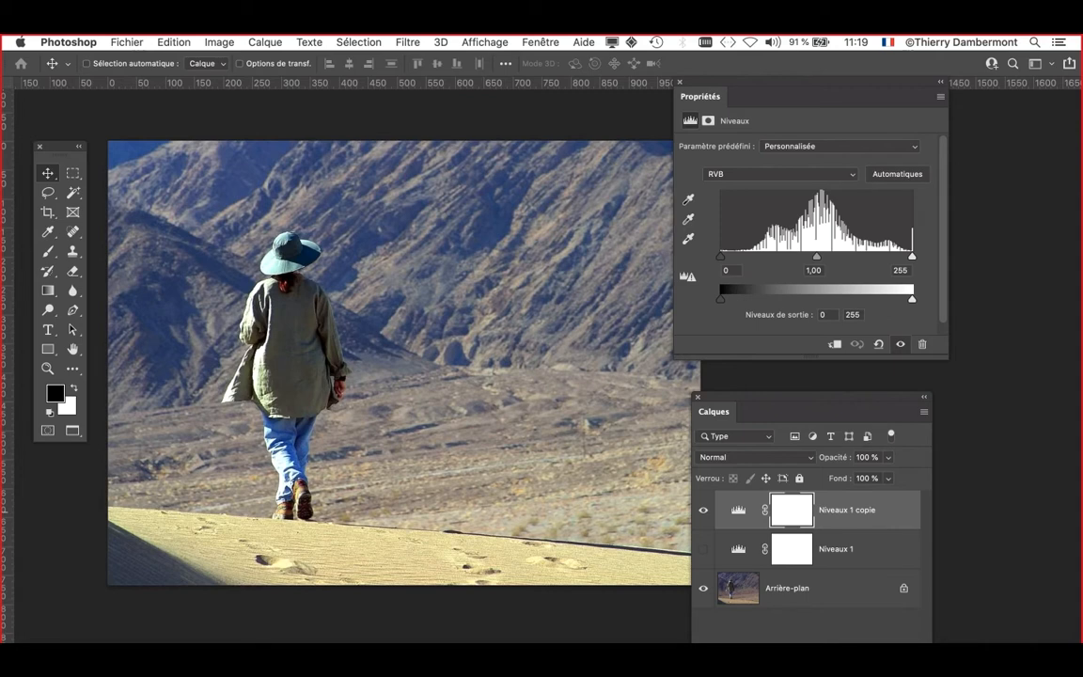
drag(808, 96, 820, 81)
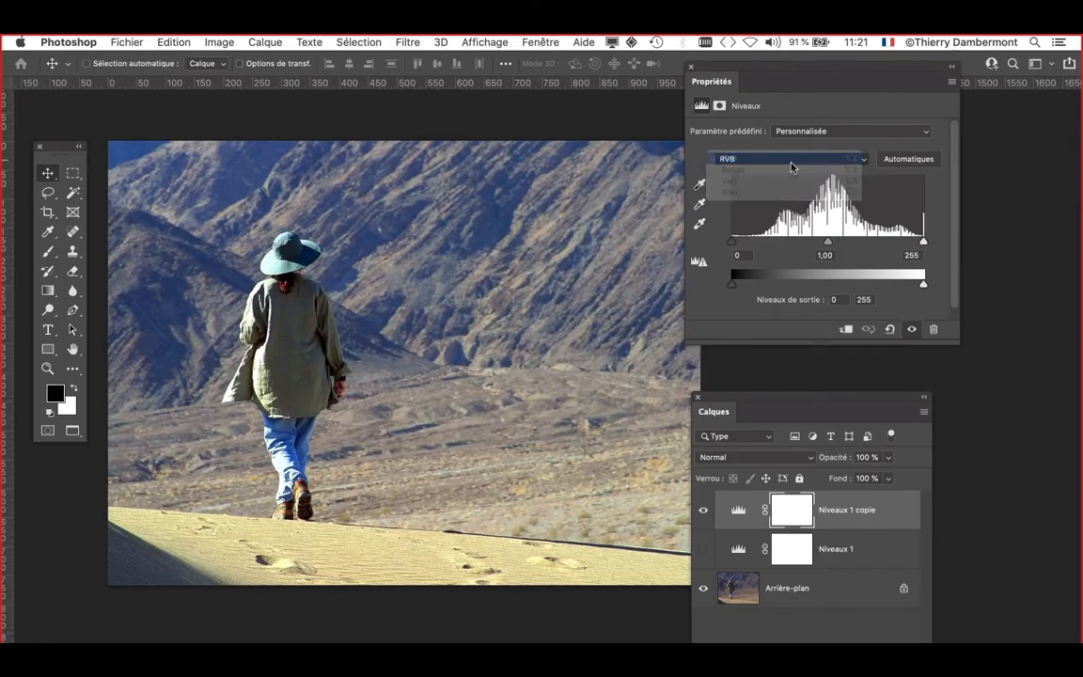
- Reset the black input level to 0 in the Rouge, Vert and Bleu channels of Niveaux 1 copie
click(791, 160)
click(795, 172)
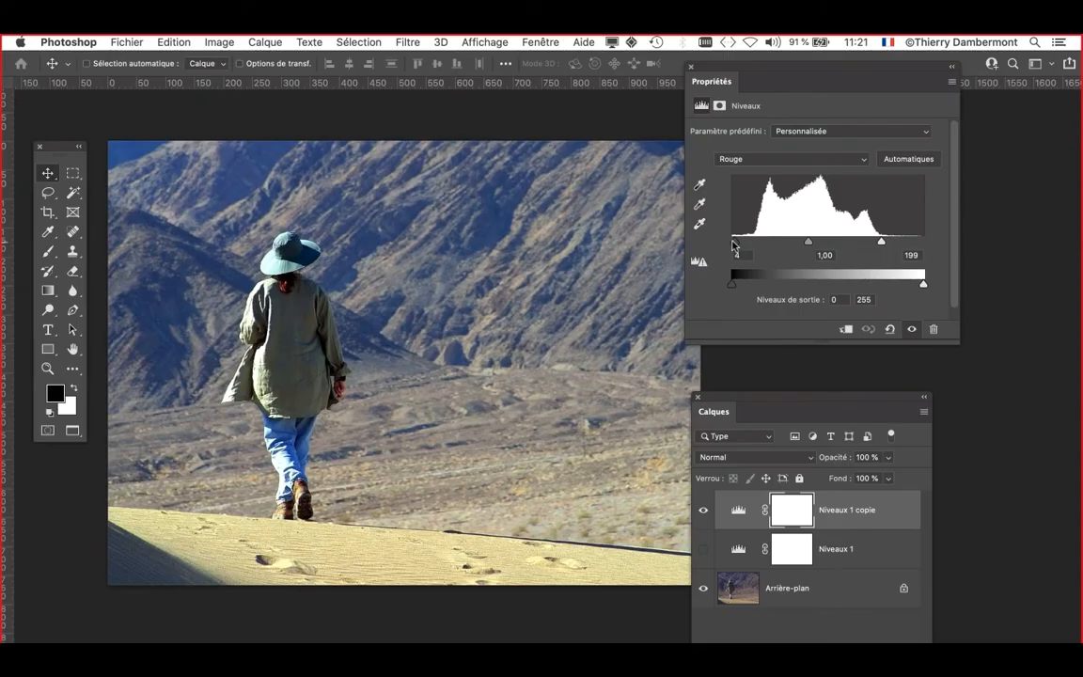
drag(734, 244, 686, 247)
click(787, 160)
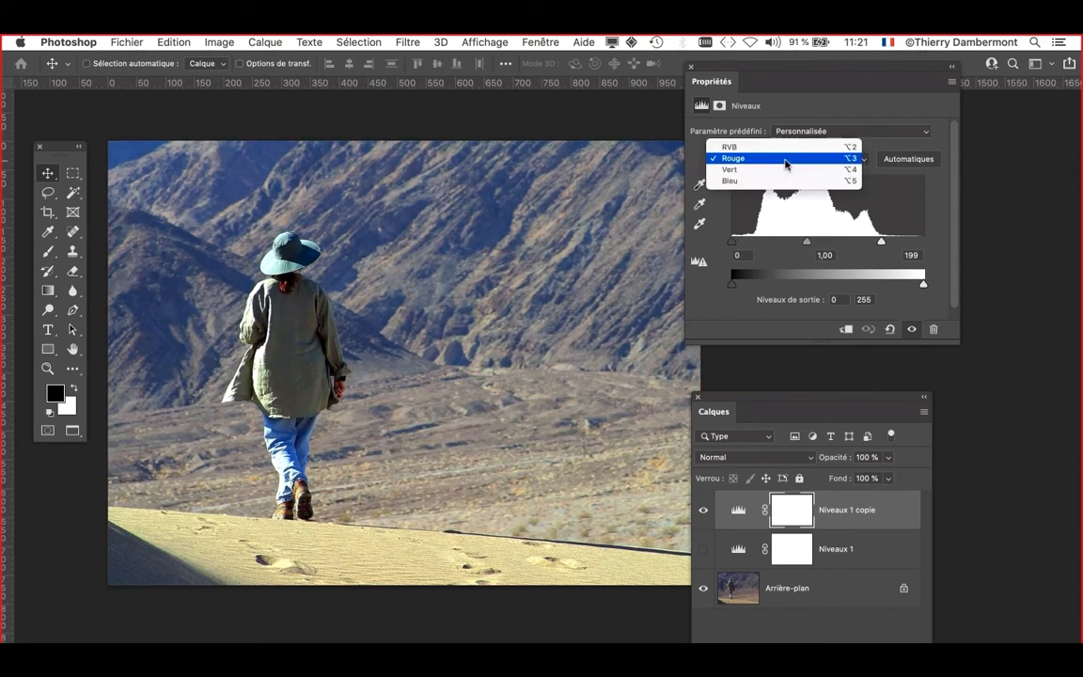
click(781, 173)
mouse_move(737, 246)
mouse_down()
mouse_move(759, 244)
mouse_move(729, 242)
mouse_up()
click(764, 158)
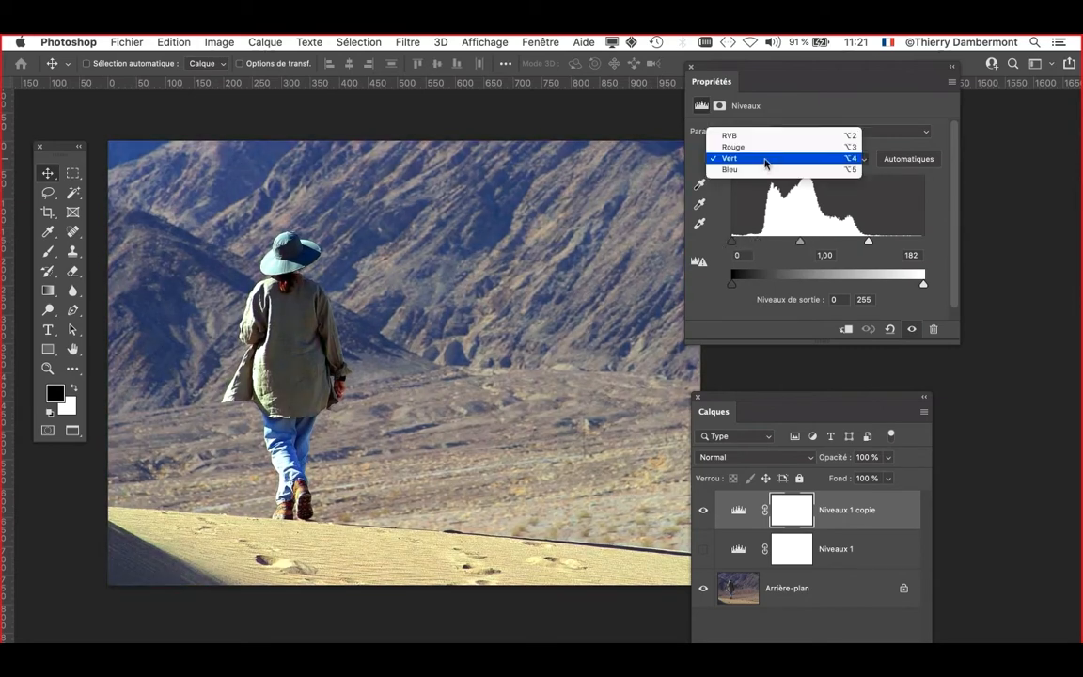
click(753, 170)
mouse_move(736, 245)
mouse_down()
mouse_move(786, 245)
mouse_move(707, 245)
mouse_move(759, 245)
mouse_move(718, 242)
mouse_up()
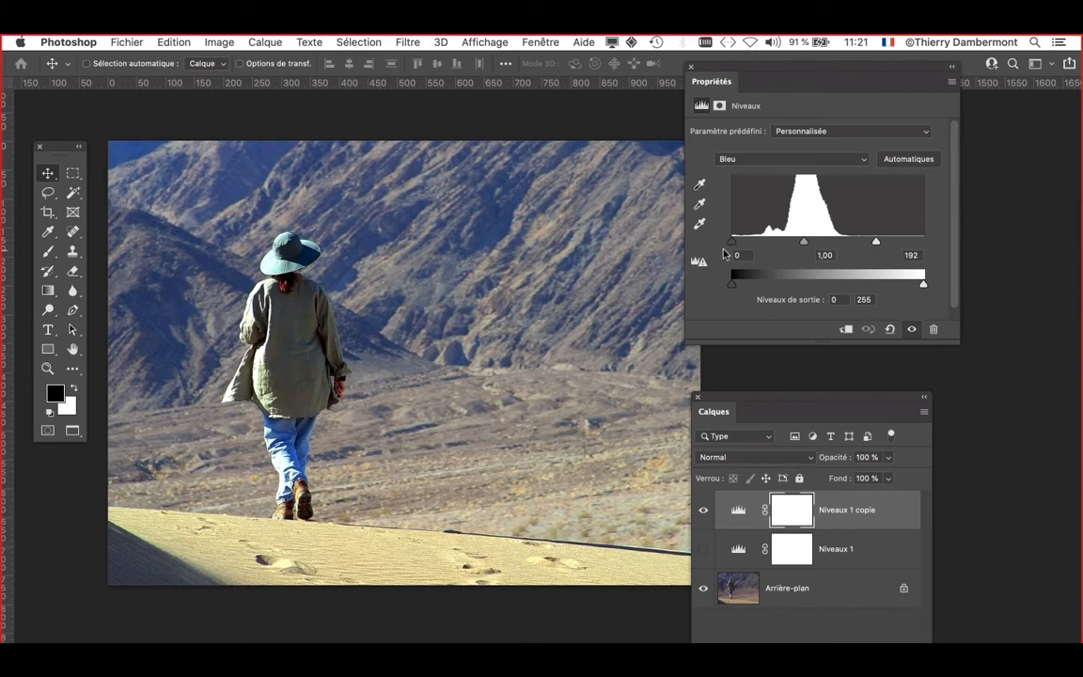
- Try different black input levels in the Bleu channel of Niveaux 1 copie and settle on 27
mouse_move(731, 242)
mouse_down()
mouse_move(757, 250)
mouse_move(729, 245)
mouse_up()
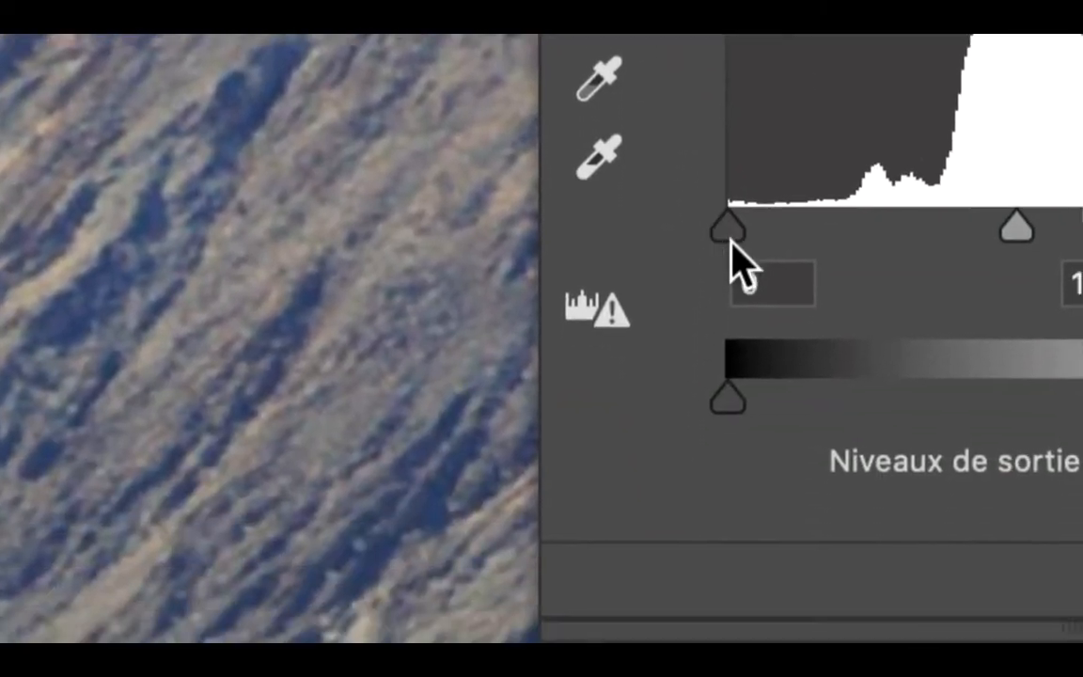
drag(738, 338, 731, 329)
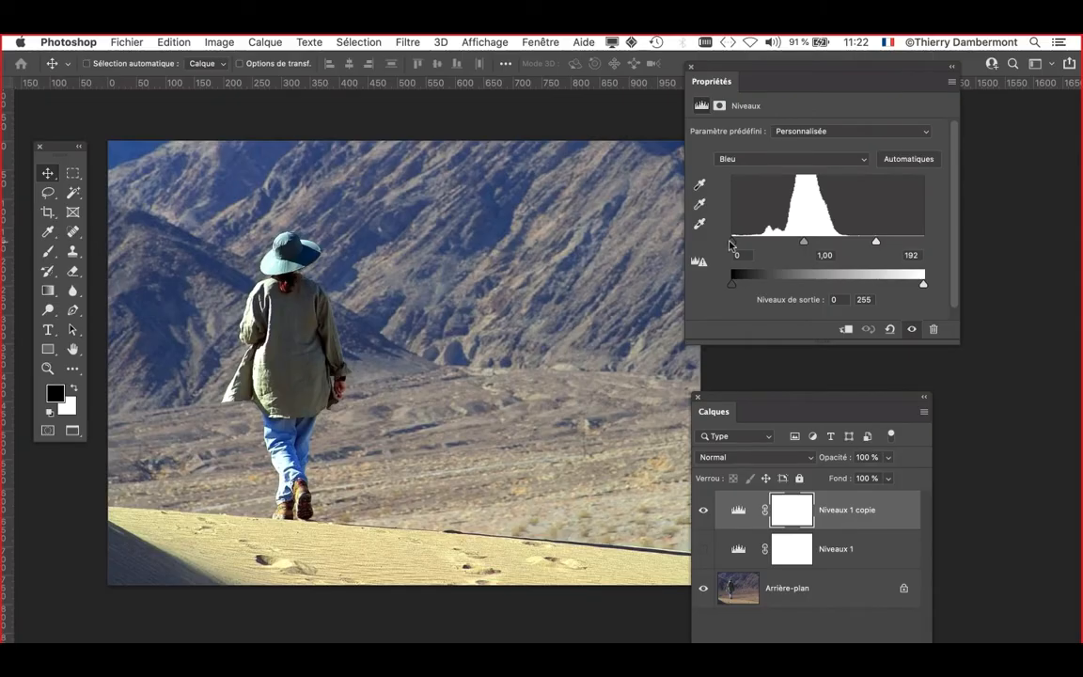
drag(731, 244, 759, 245)
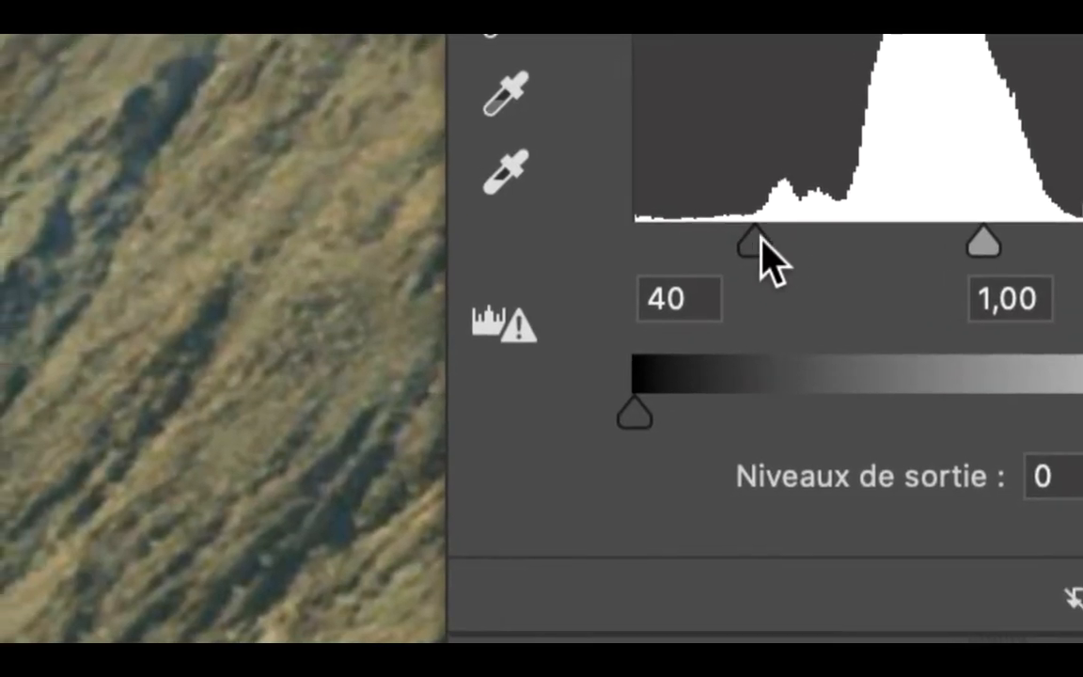
drag(789, 243, 691, 243)
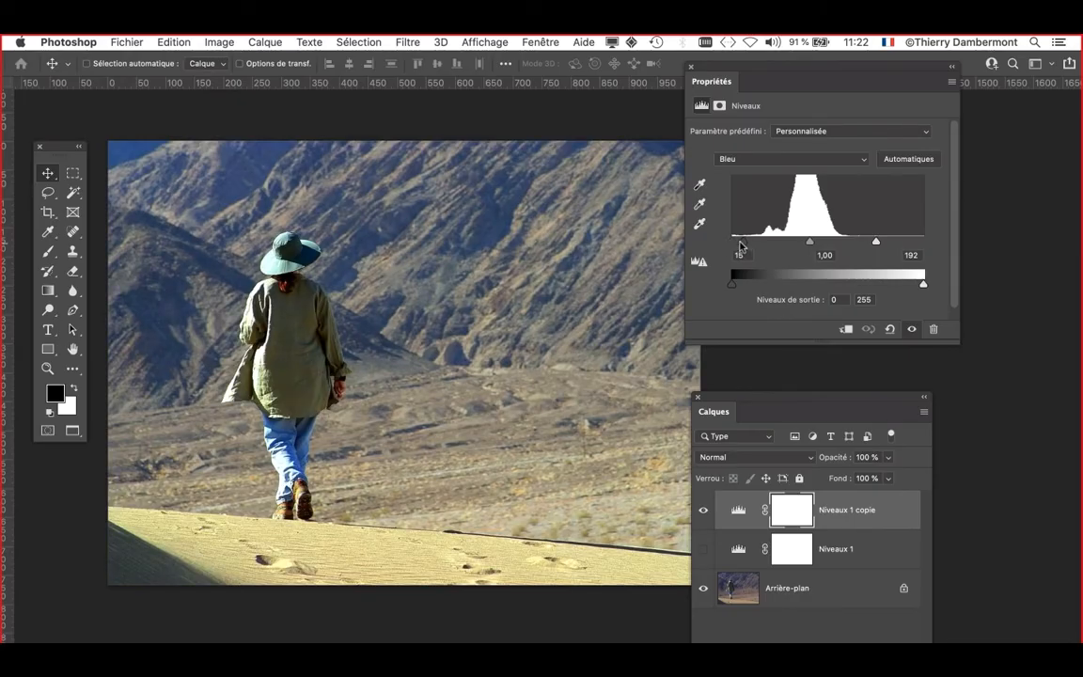
mouse_move(732, 243)
mouse_down()
mouse_move(748, 245)
mouse_move(720, 245)
mouse_move(753, 244)
mouse_up()
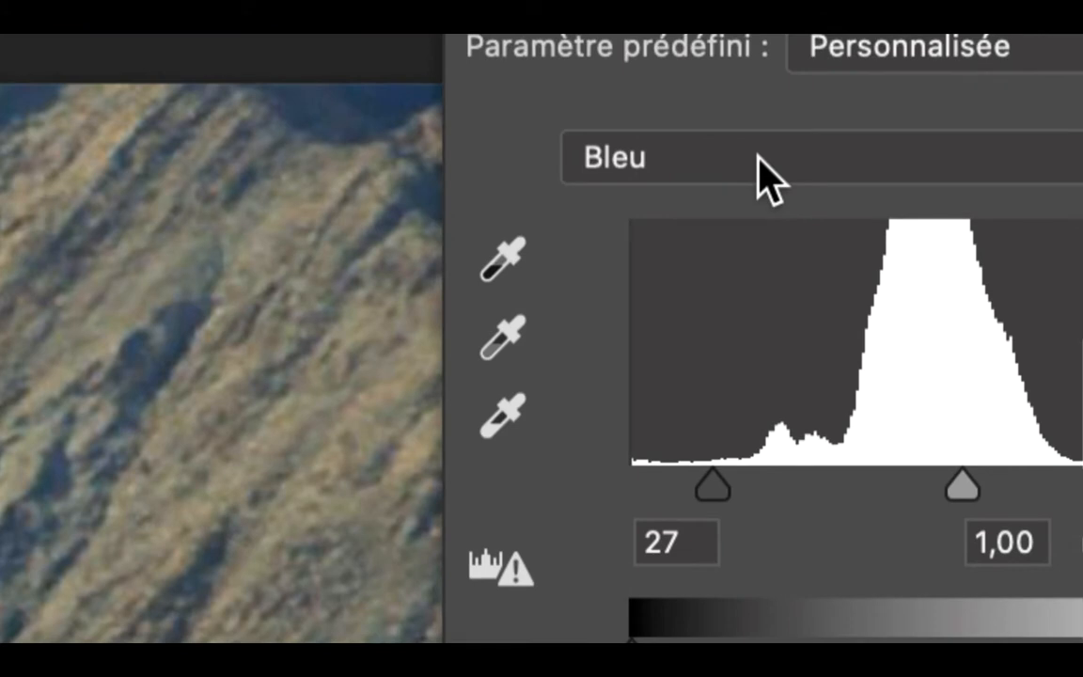
- Review the black input levels of the Rouge and Vert channels, ending back on the Bleu channel
click(757, 160)
click(760, 137)
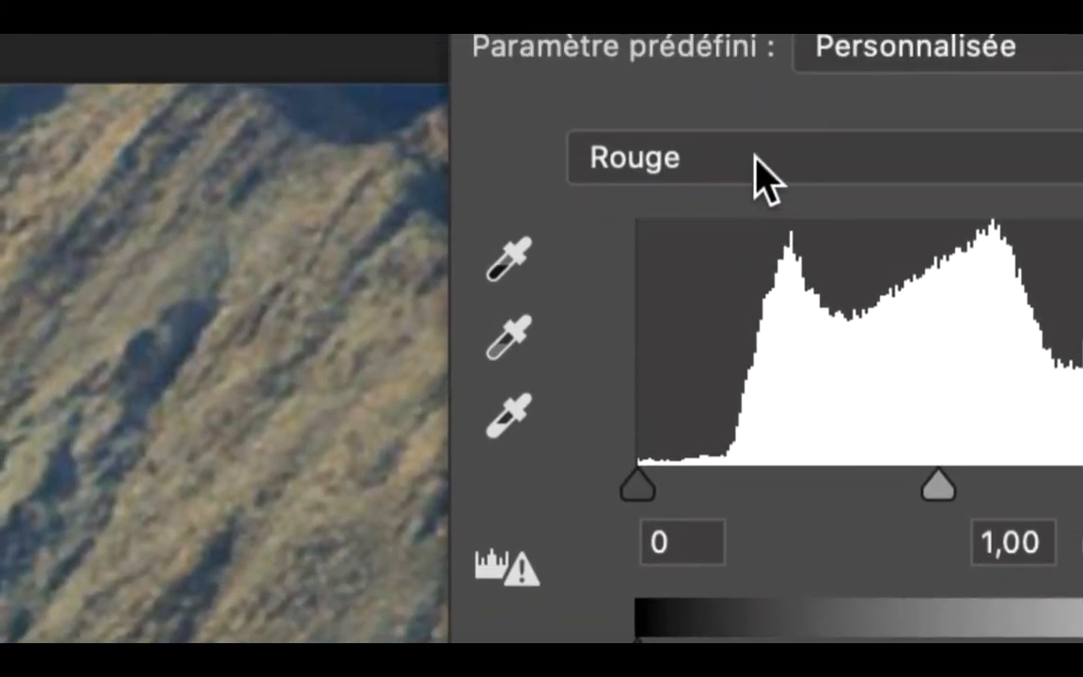
click(764, 171)
click(764, 171)
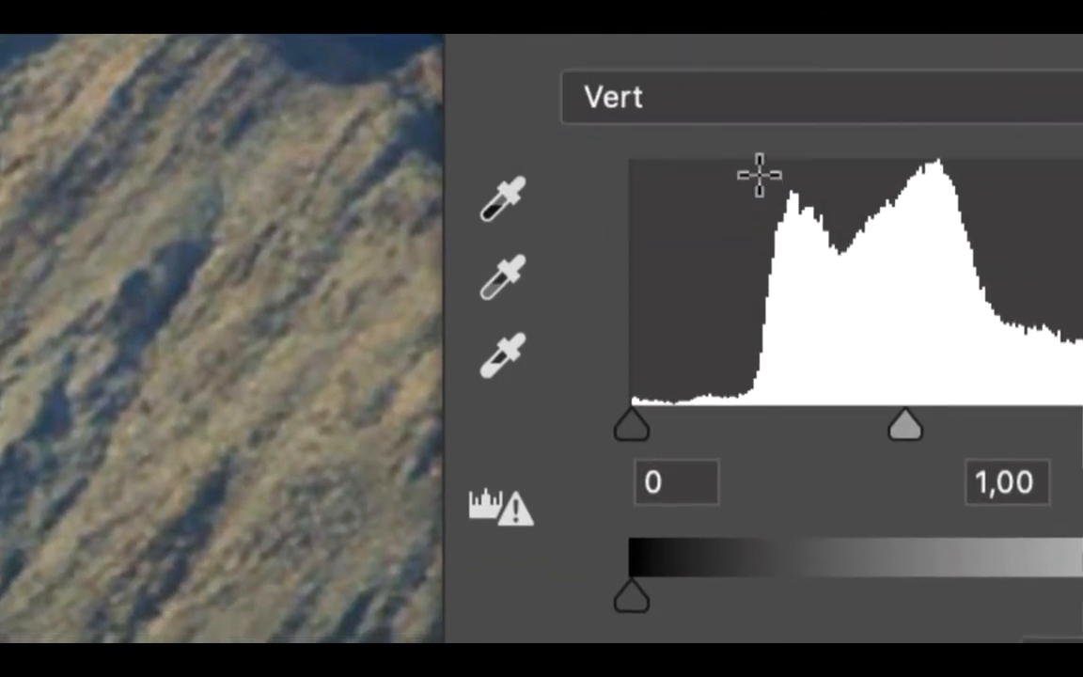
click(753, 158)
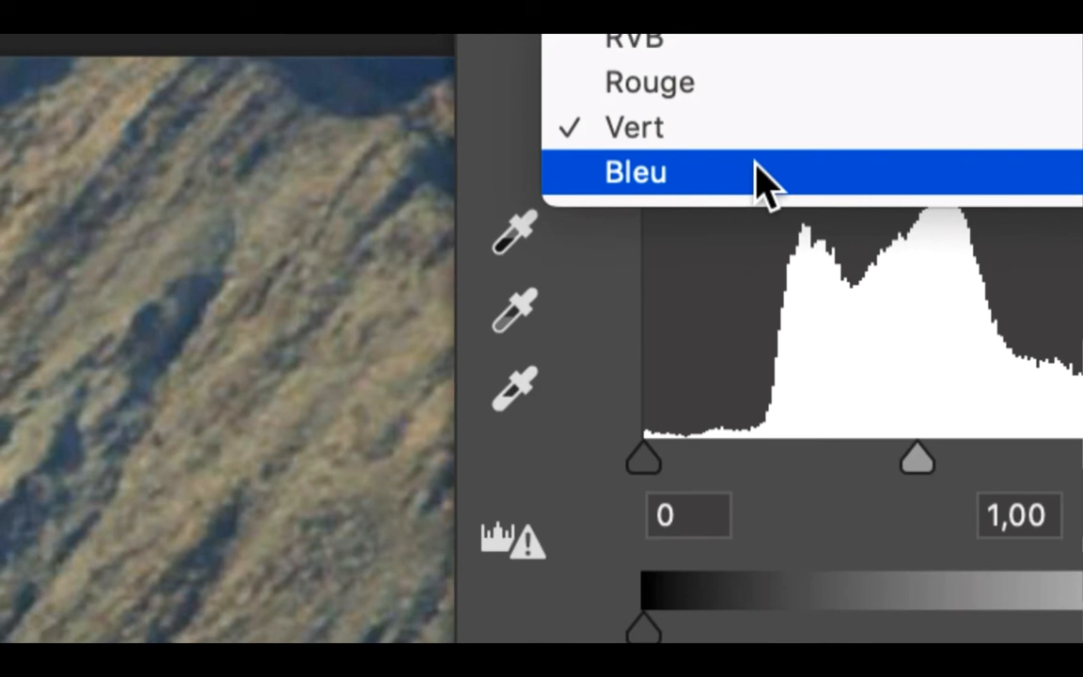
click(755, 163)
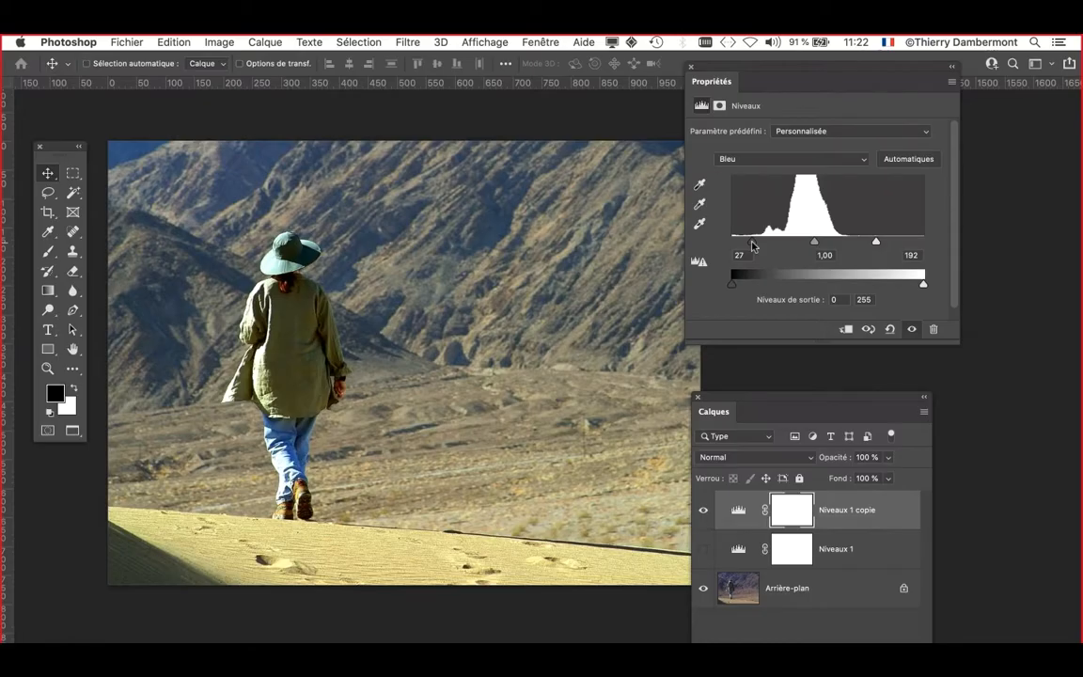
- Move the Propriétés panel away from the photo and bring the whole Calques panel into view
drag(733, 71, 842, 103)
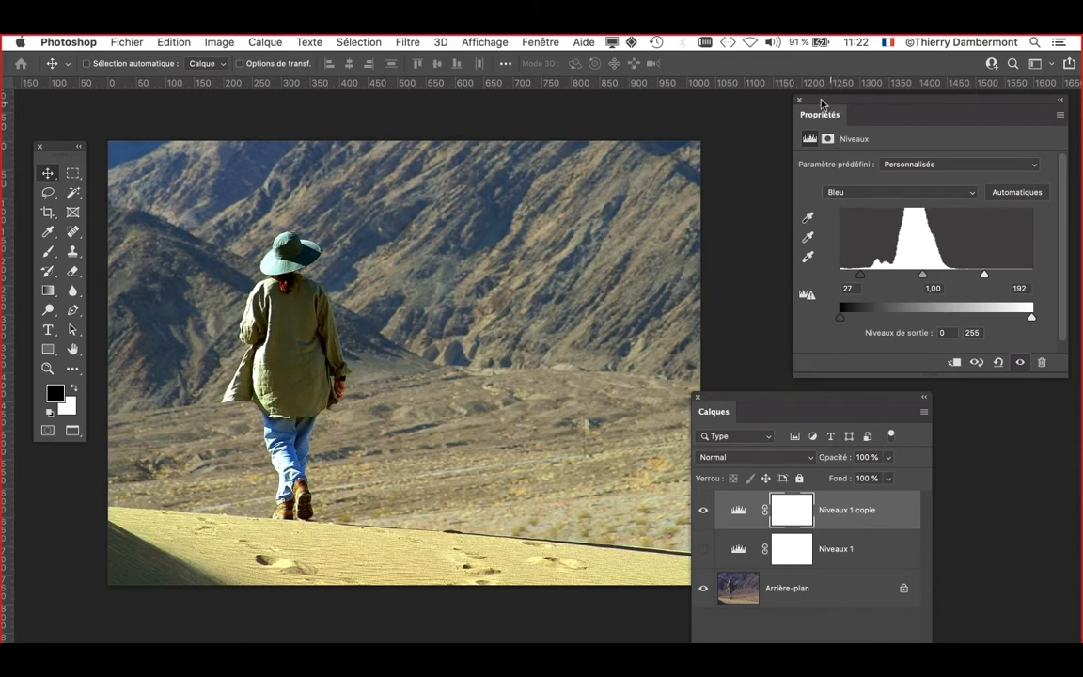
drag(825, 108, 982, 189)
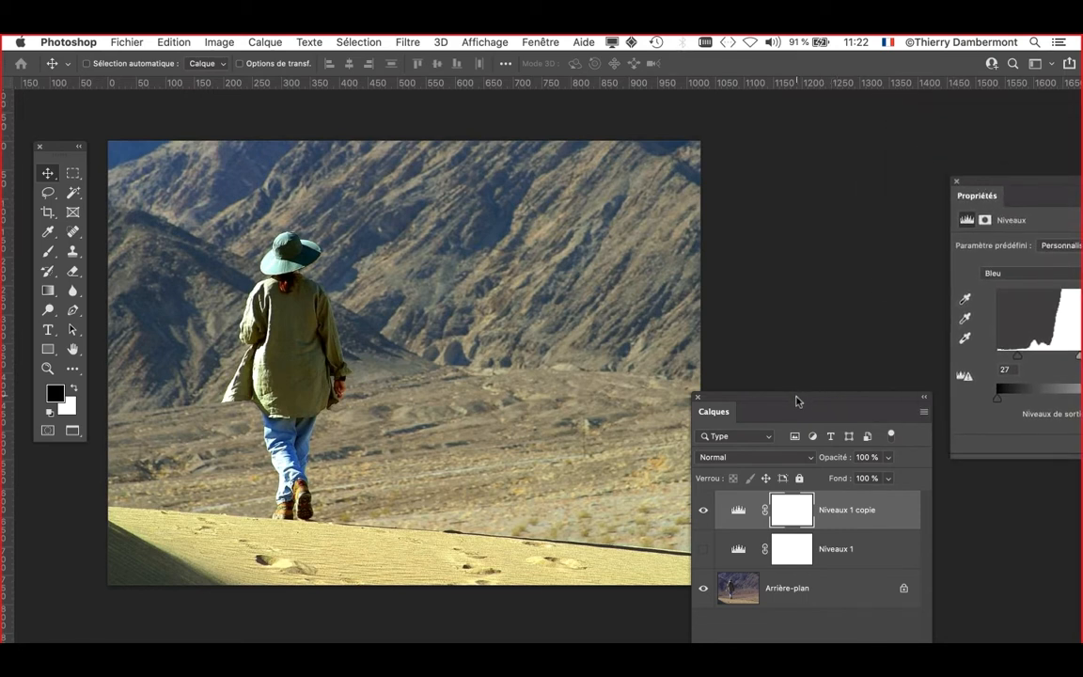
drag(797, 400, 772, 271)
drag(768, 200, 751, 166)
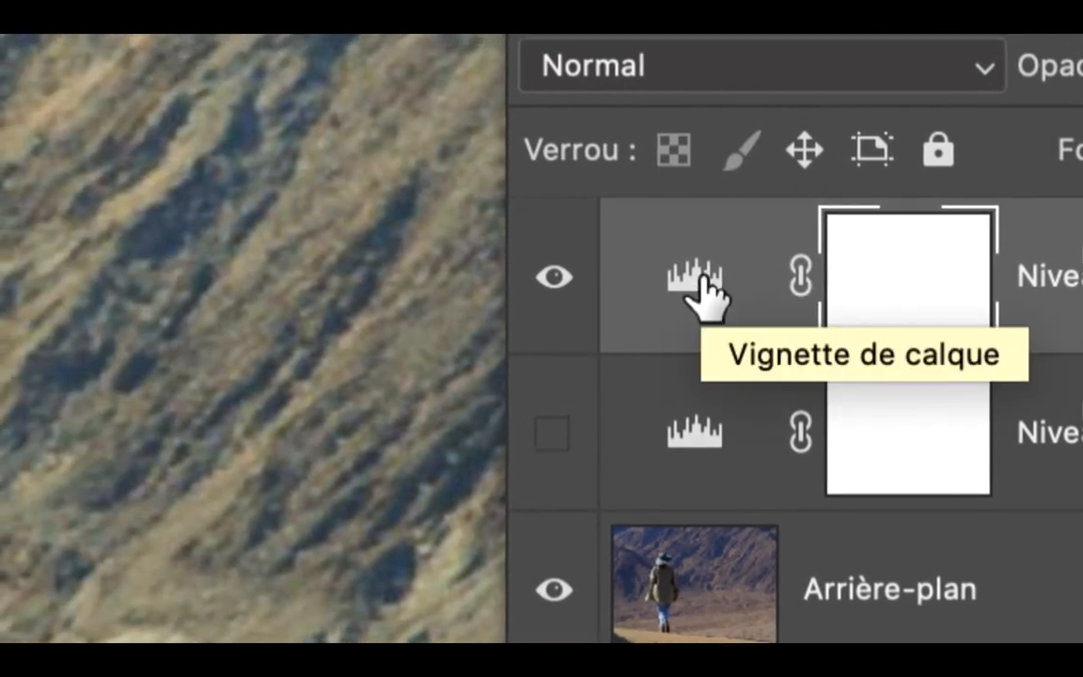
- Duplicate the Niveaux 1 copie adjustment layer and hide the layer it was copied from
drag(705, 294, 1082, 676)
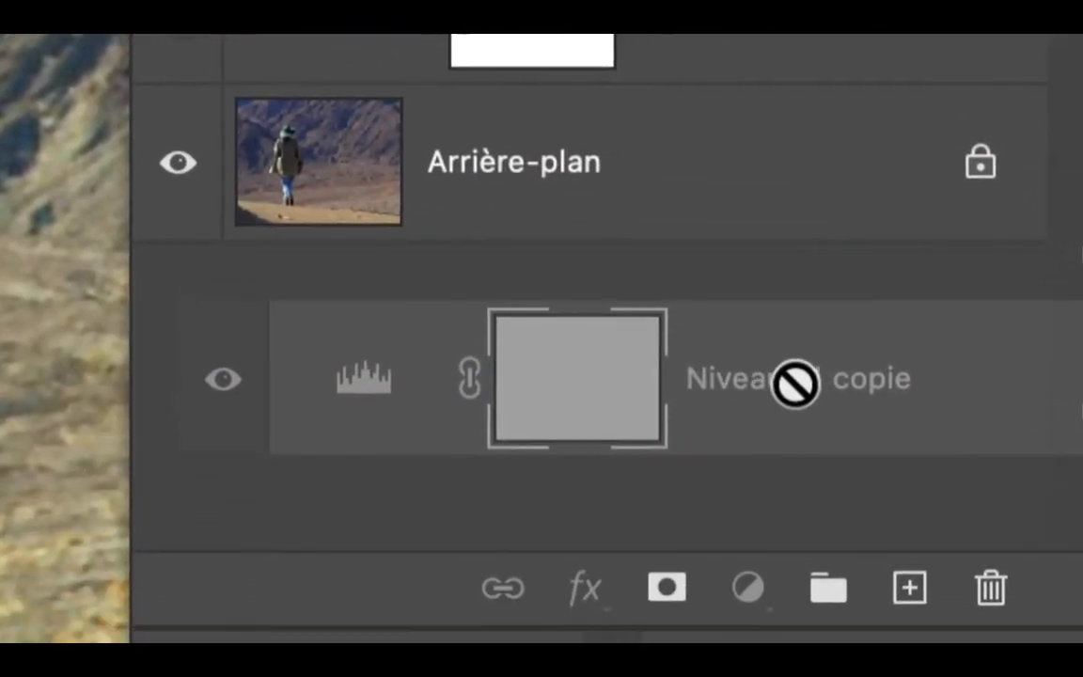
drag(795, 383, 909, 570)
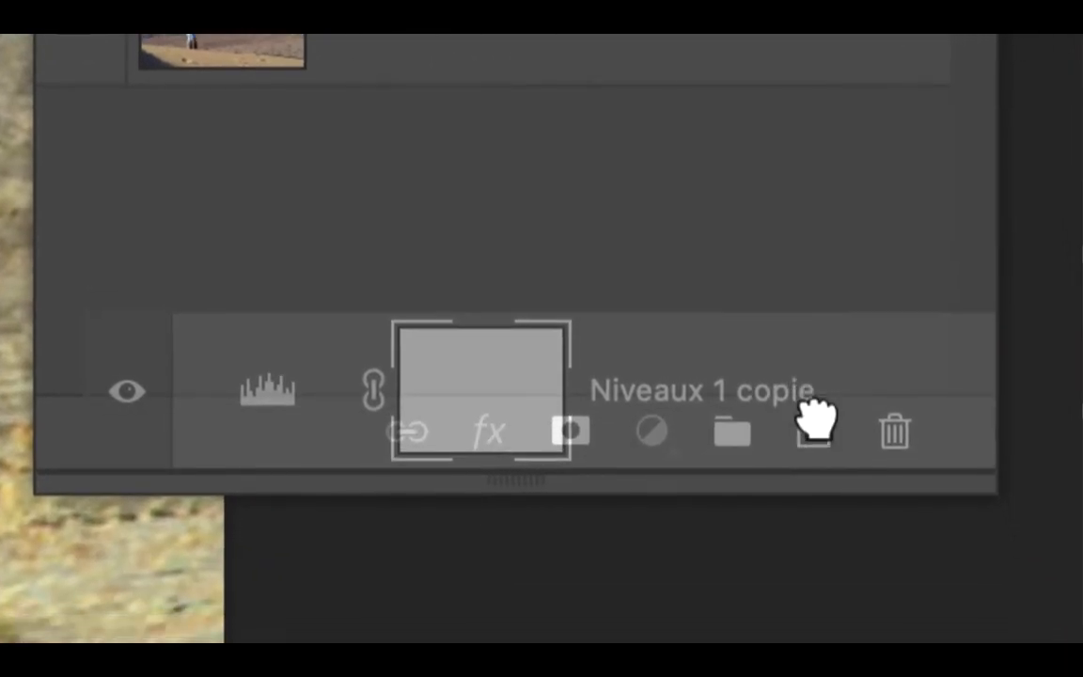
drag(815, 416, 814, 425)
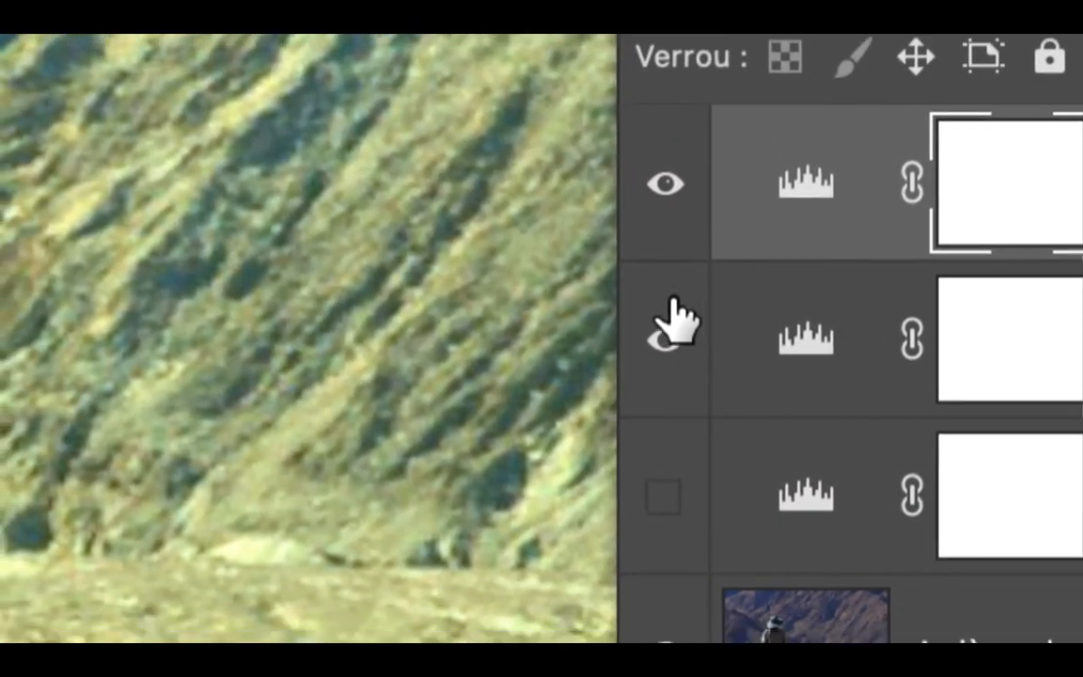
click(668, 338)
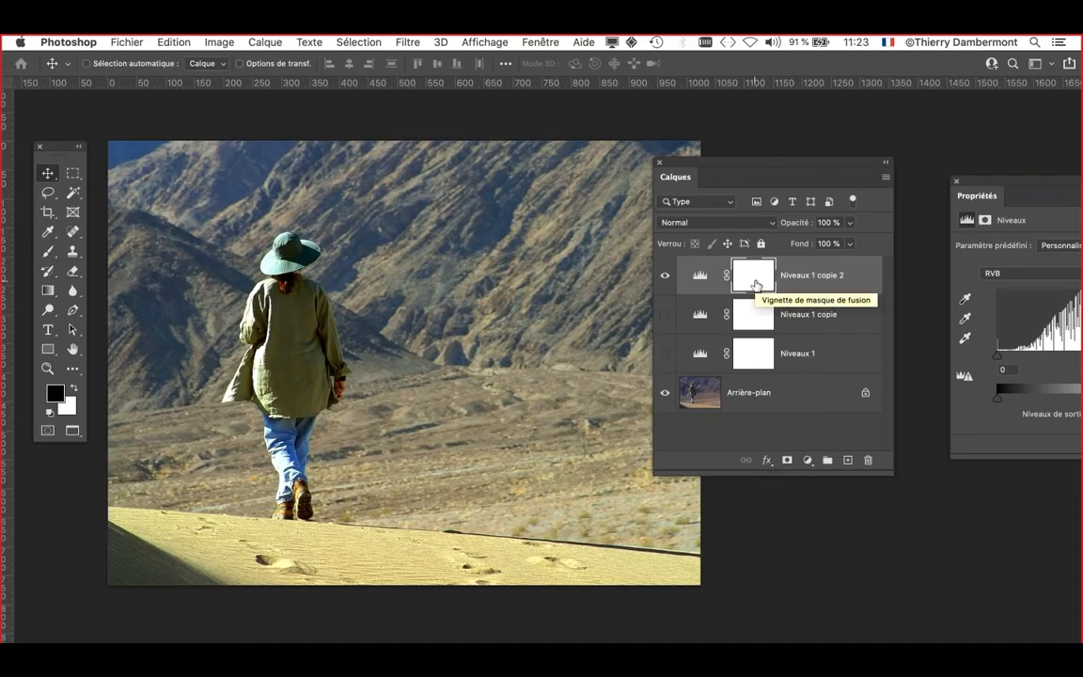
- Swap the two floating panels so that Propriétés is fully visible near the photo and Calques sits beyond it
drag(666, 171, 690, 127)
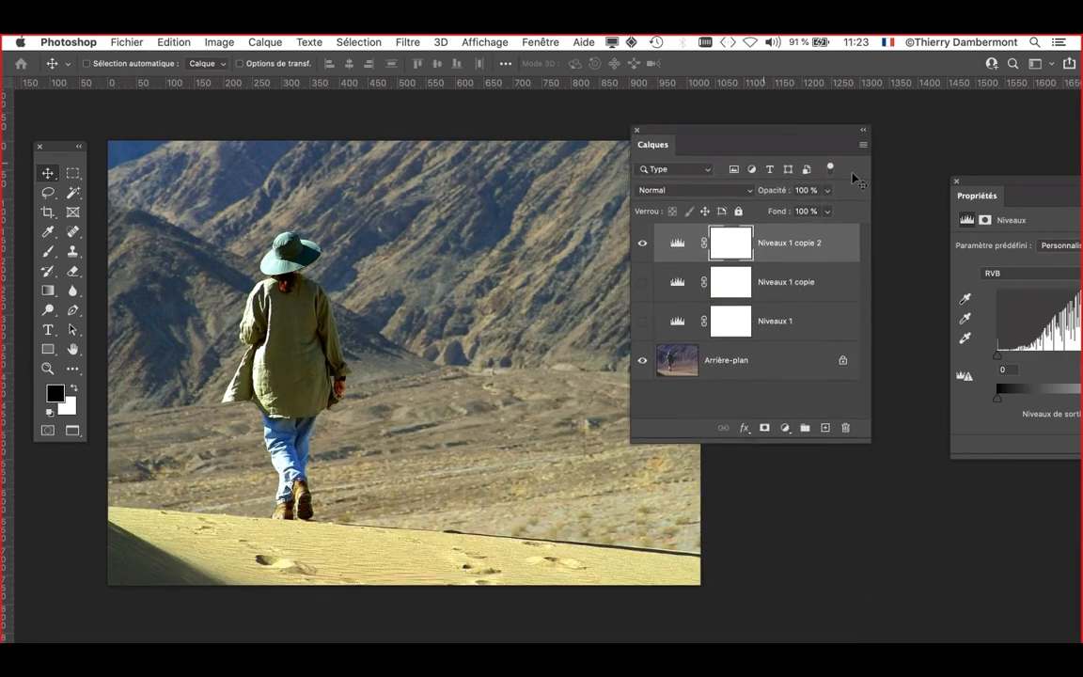
drag(978, 195, 460, 216)
click(663, 131)
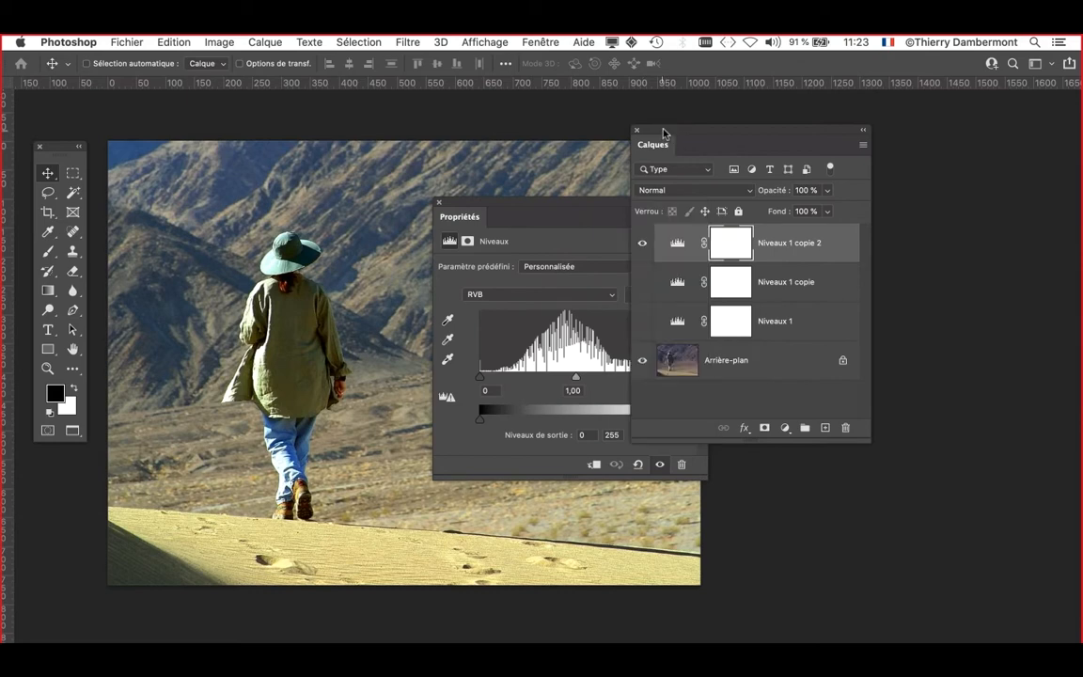
drag(663, 132, 968, 168)
drag(576, 206, 766, 130)
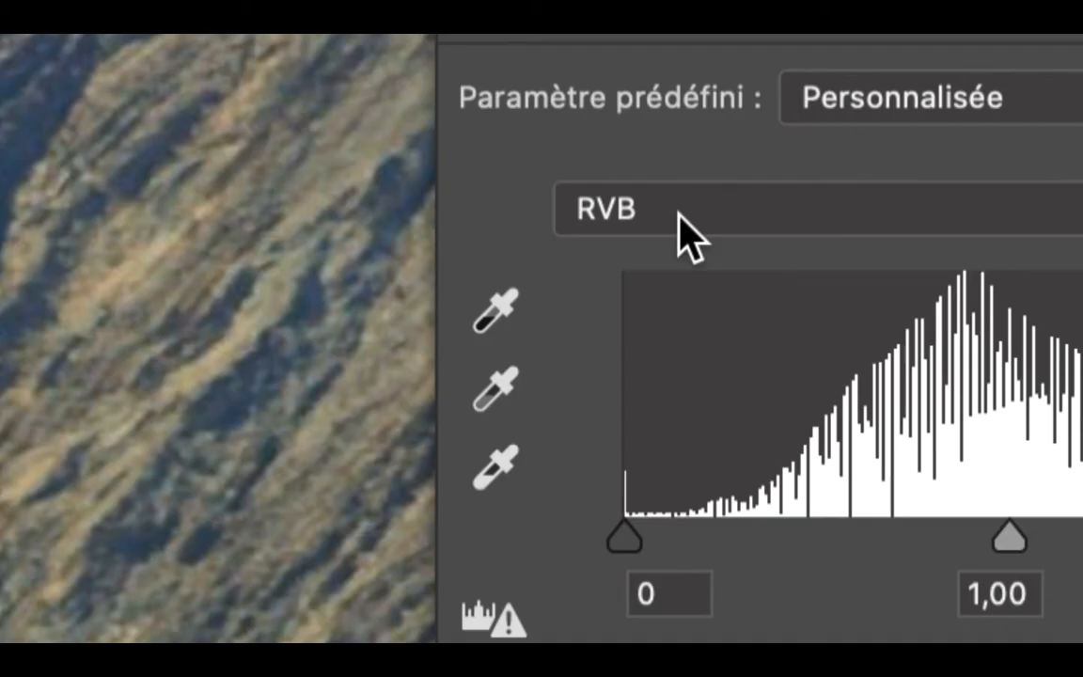
- Set the midtone input level of the Rouge channel to 1,41 in Niveaux 1 copie 2
click(691, 235)
click(720, 256)
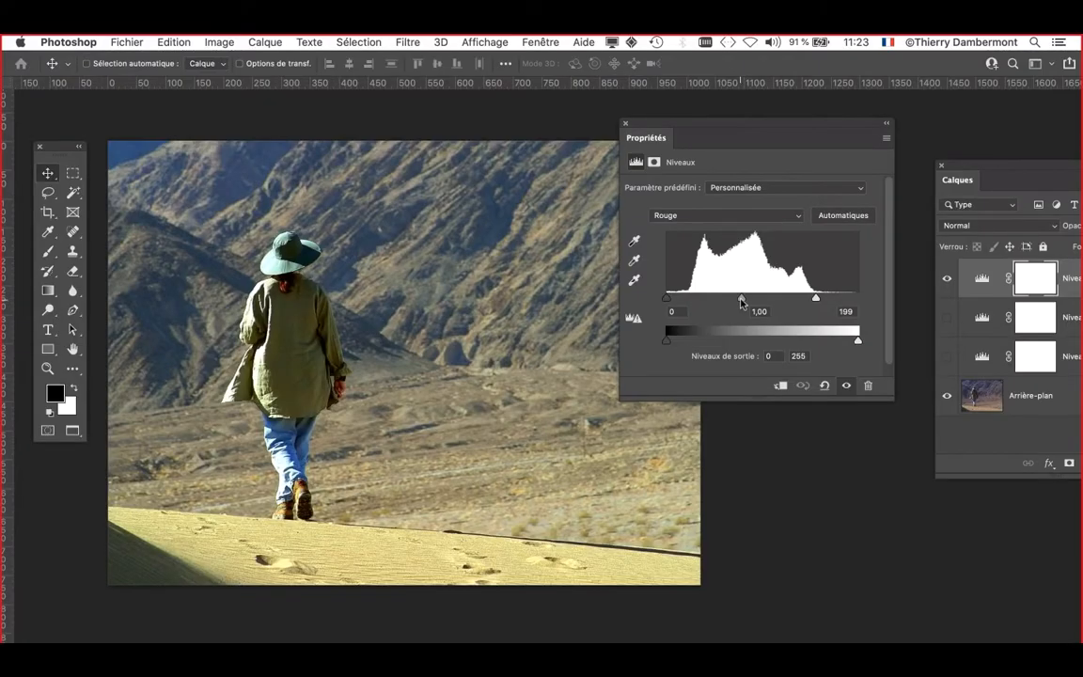
mouse_move(742, 299)
mouse_down()
mouse_move(726, 300)
mouse_move(761, 299)
mouse_move(723, 297)
mouse_up()
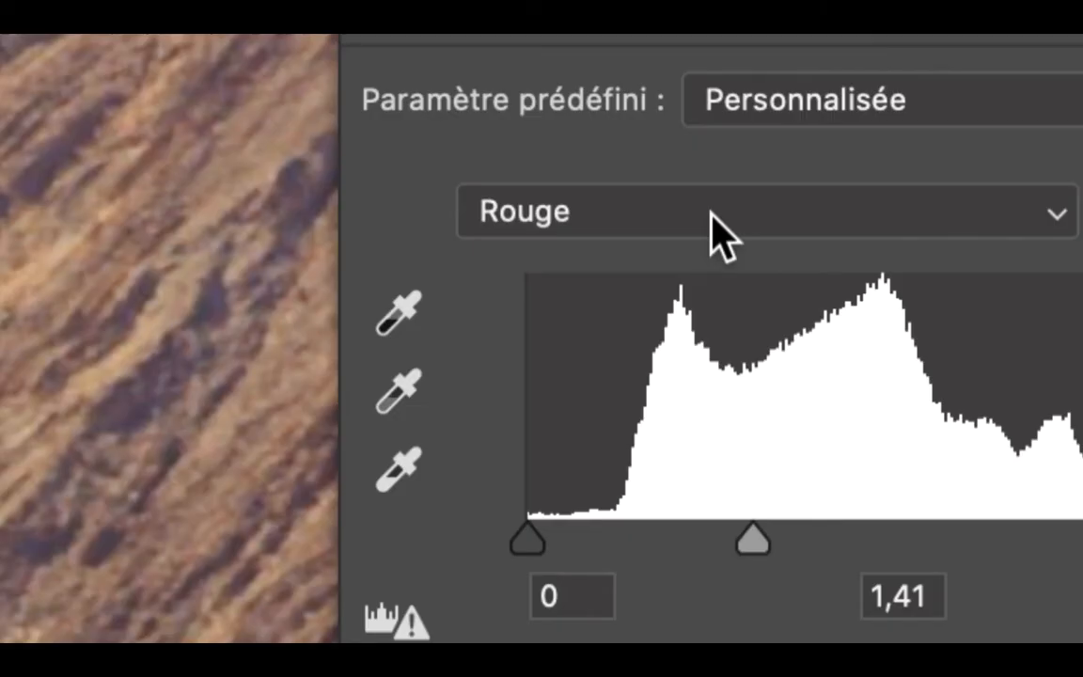
- Set the midtone input level of the Vert channel to 1,10 in Niveaux 1 copie 2
click(713, 218)
click(711, 224)
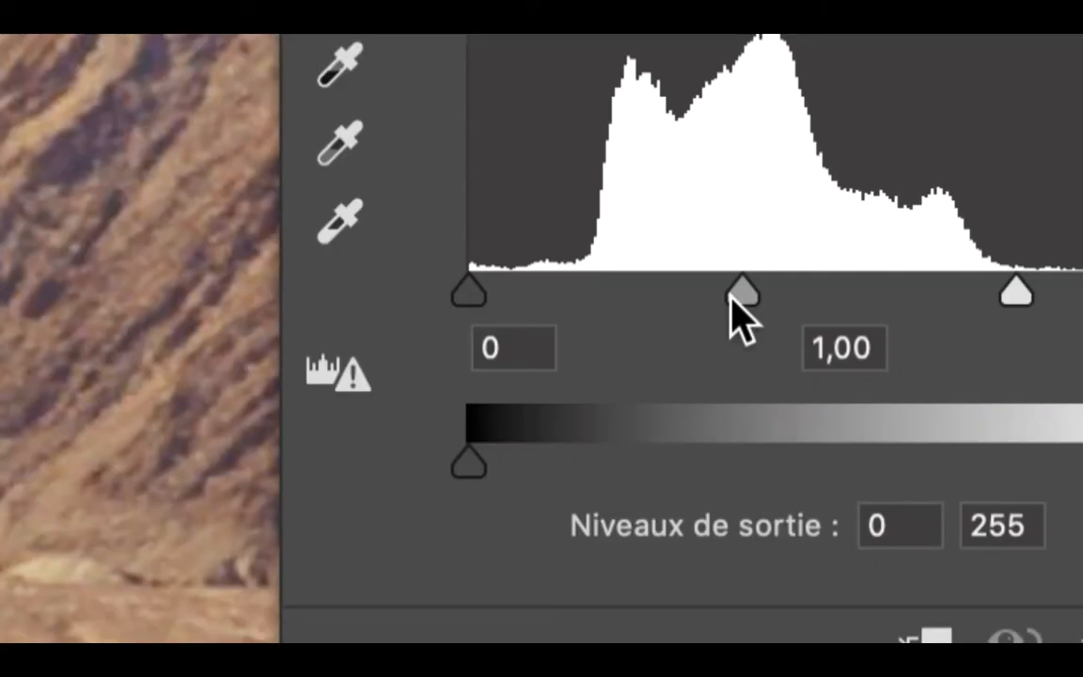
drag(734, 299, 691, 295)
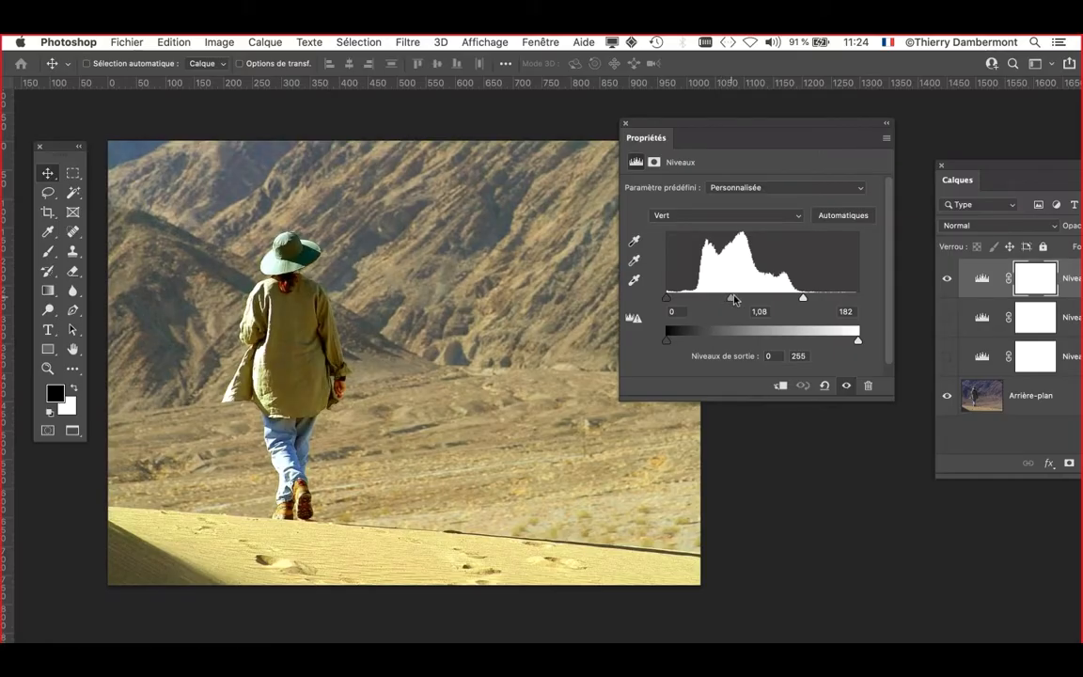
mouse_move(722, 299)
mouse_down()
mouse_move(849, 299)
mouse_move(731, 295)
mouse_up()
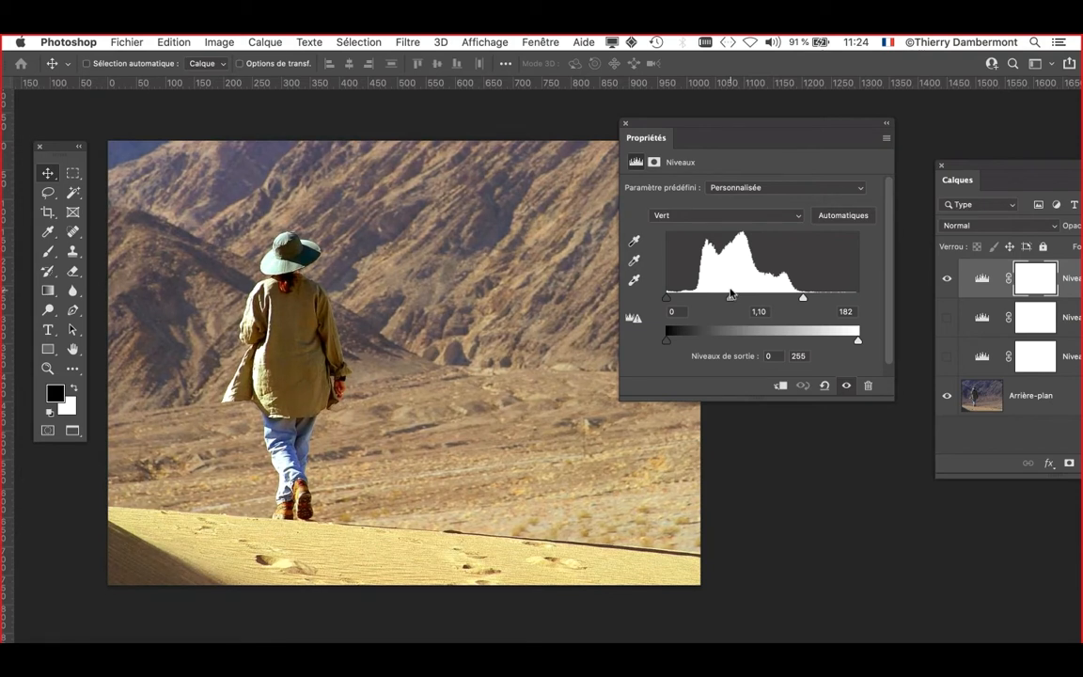
- Set the midtone input level of the Bleu channel to 1,12 in Niveaux 1 copie 2
click(729, 215)
click(729, 226)
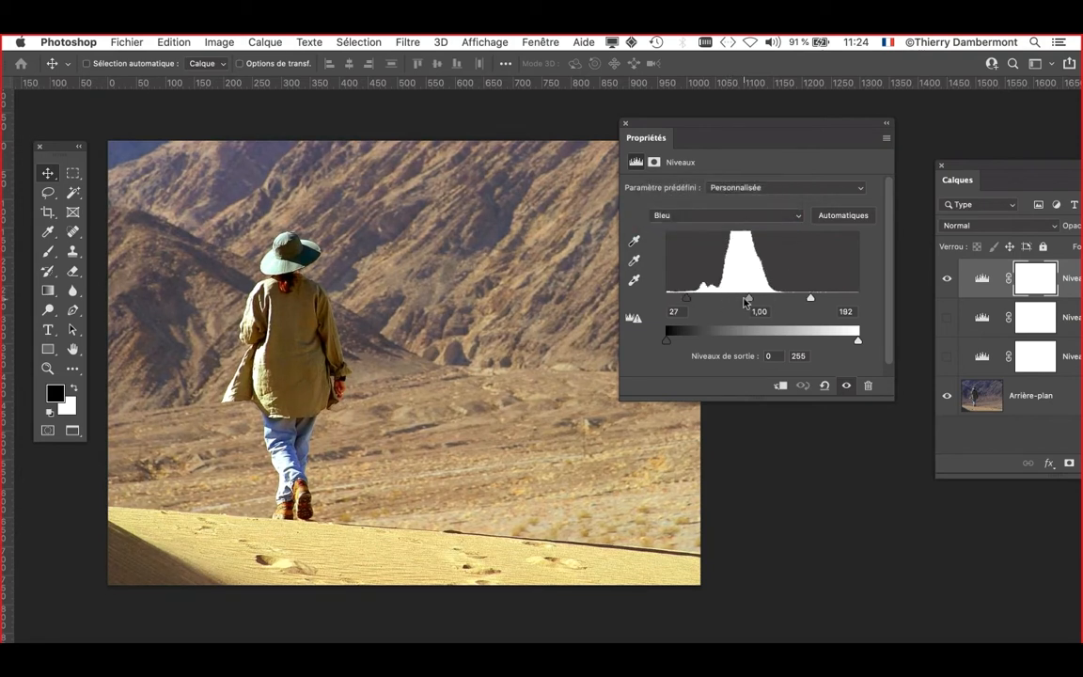
drag(747, 299, 759, 298)
drag(759, 298, 749, 300)
drag(748, 299, 750, 300)
drag(749, 298, 744, 299)
- Open the monitor's Couleur settings in Préférences Système and look through the list of display profiles
click(21, 41)
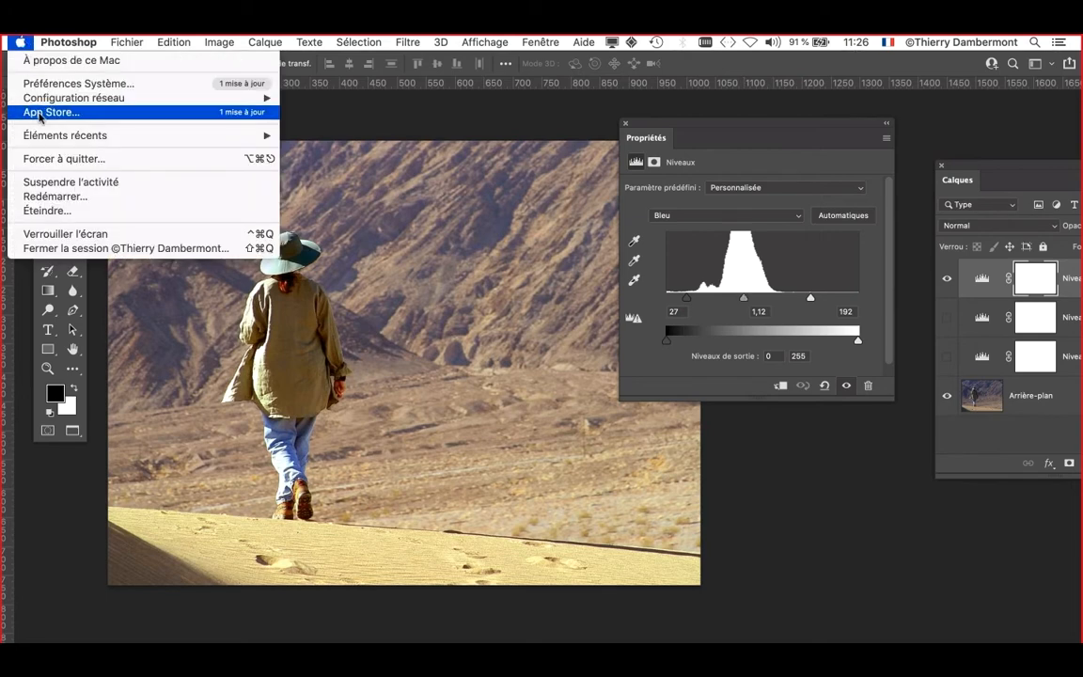
click(45, 85)
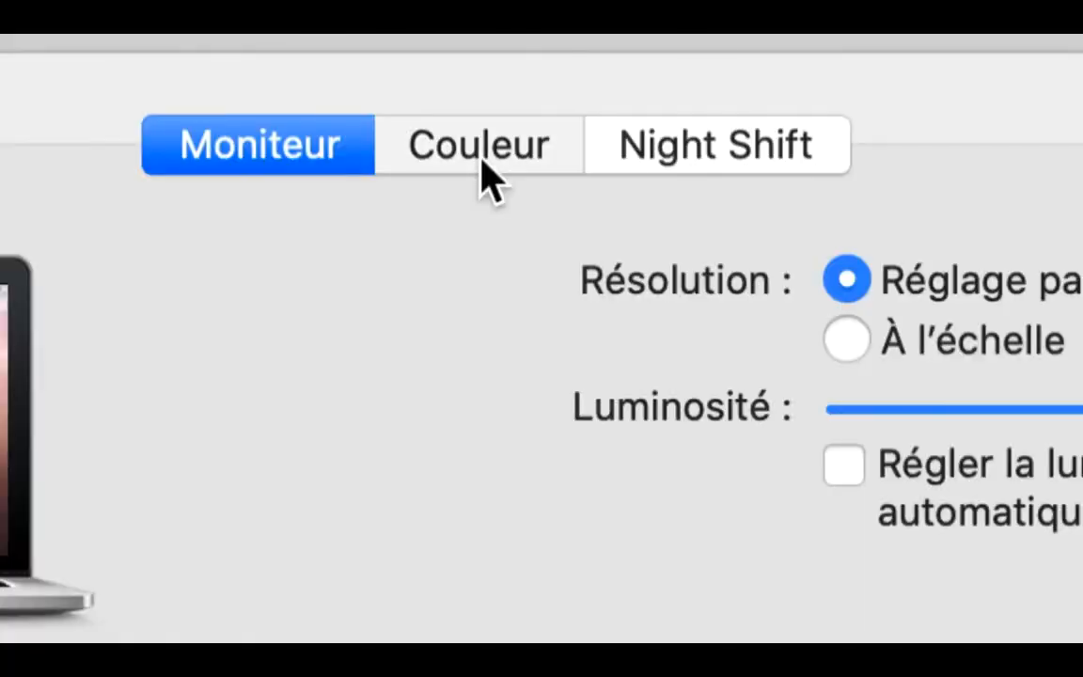
click(482, 162)
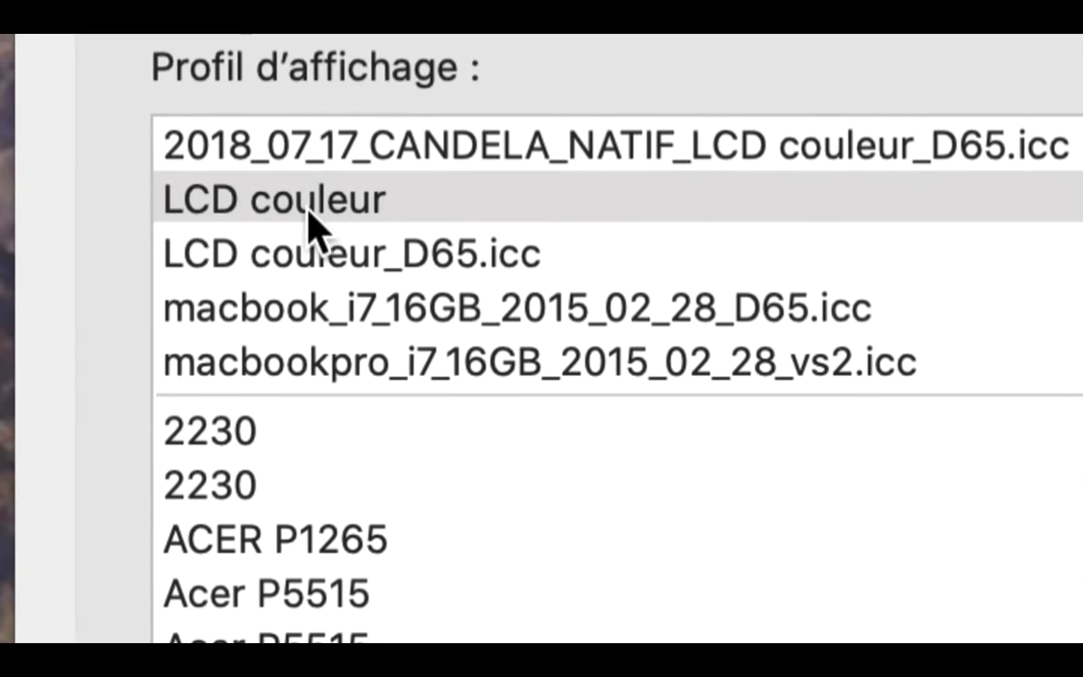
scroll(307, 311, down, 5)
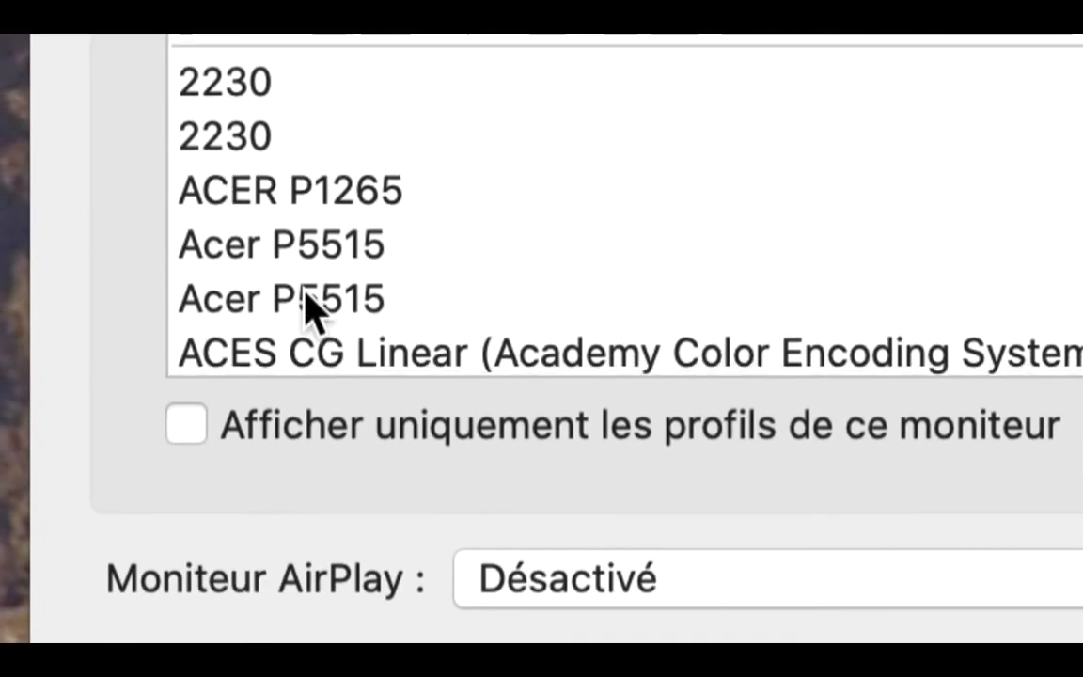
scroll(307, 310, down, 5)
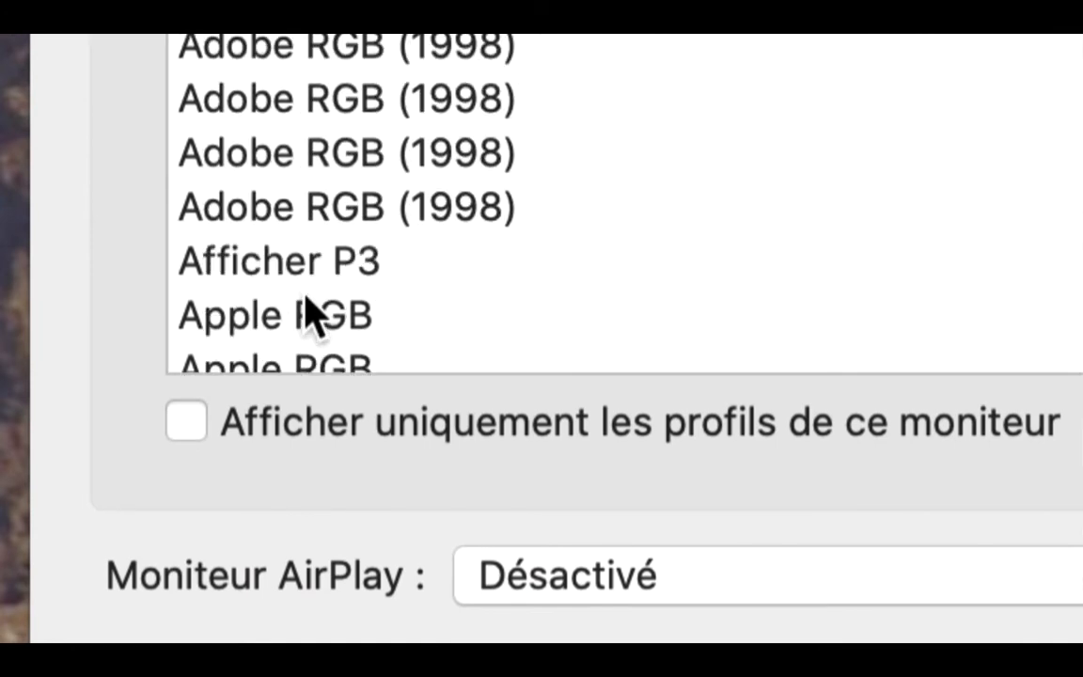
scroll(310, 311, down, 5)
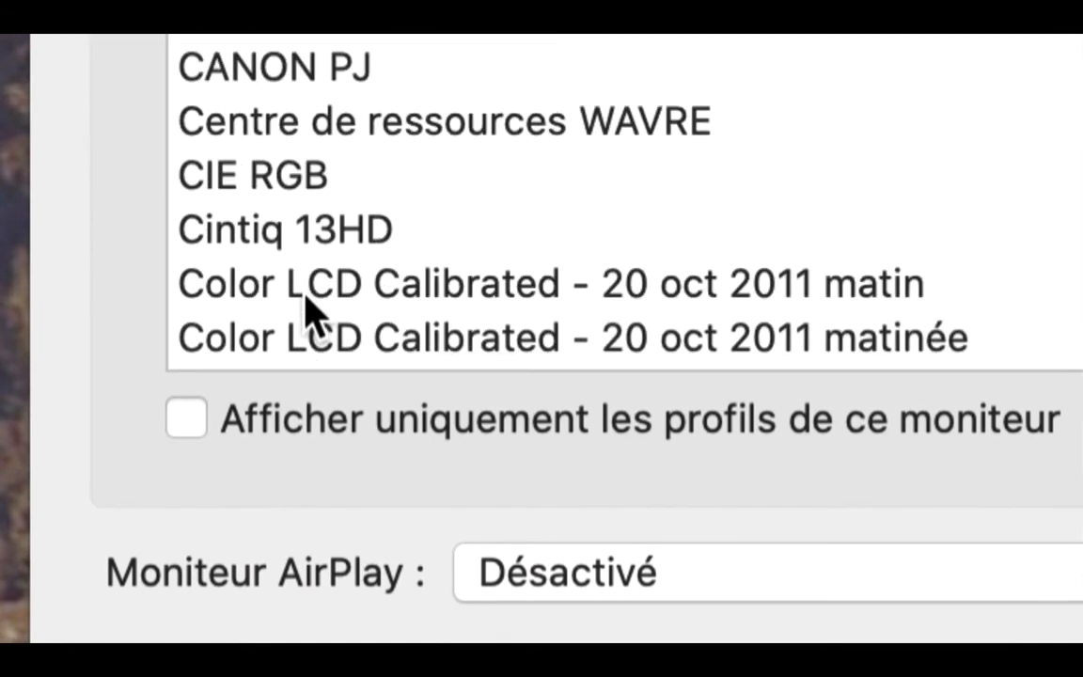
- Look through the rest of the display profiles for the built-in monitor, return to the list's start and close the settings window
scroll(311, 311, down, 5)
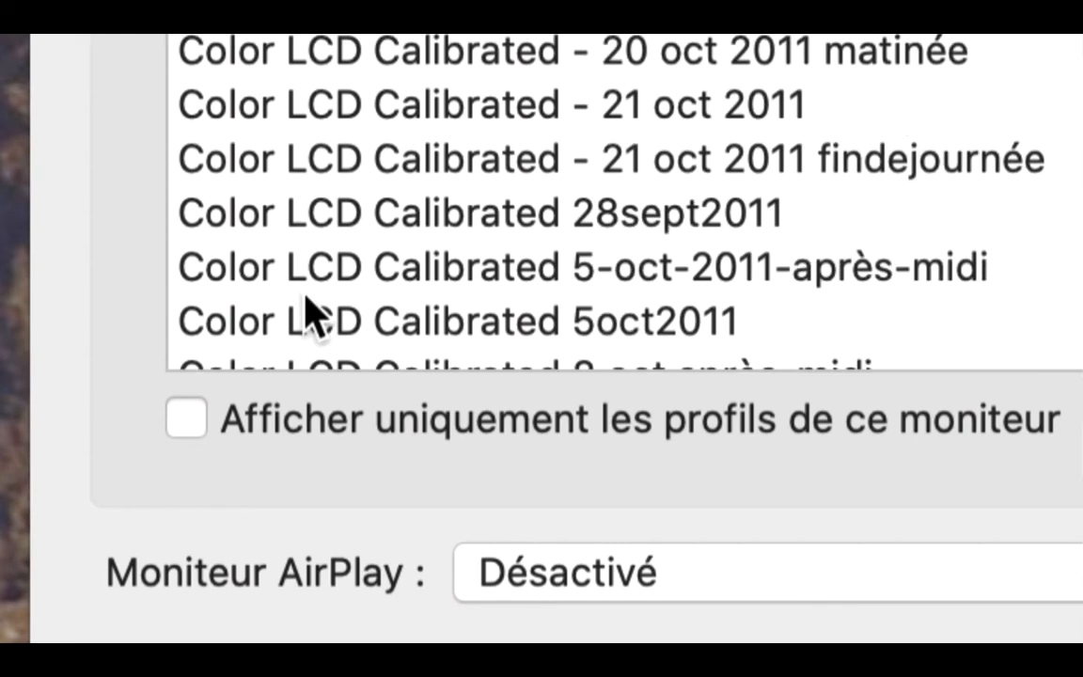
scroll(310, 315, down, 5)
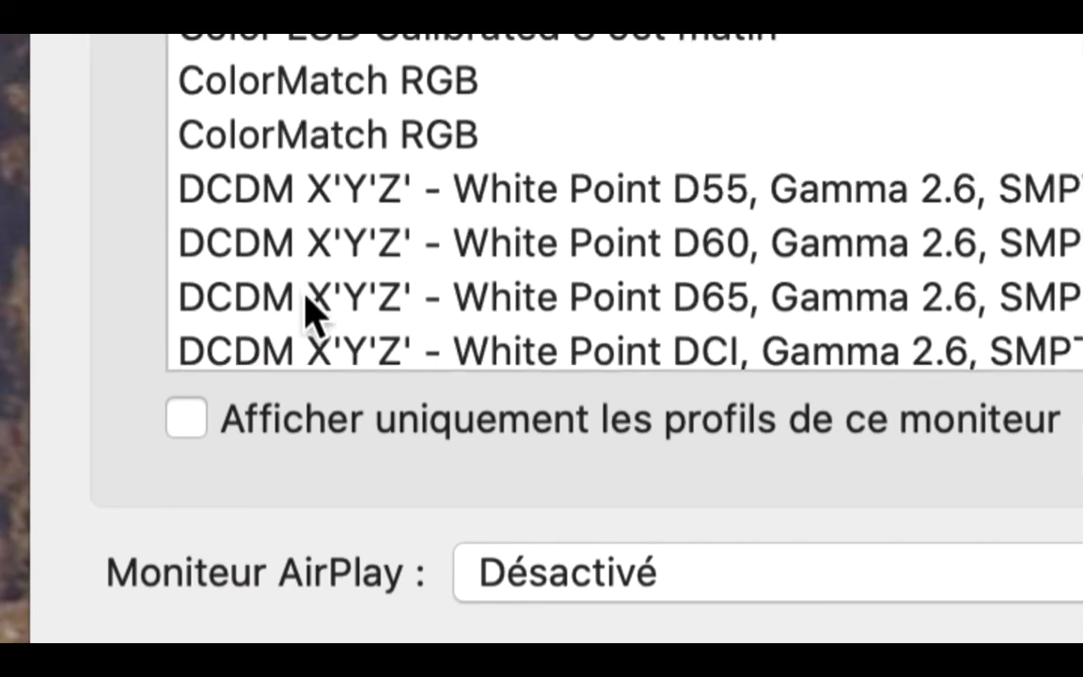
scroll(303, 294, down, 10)
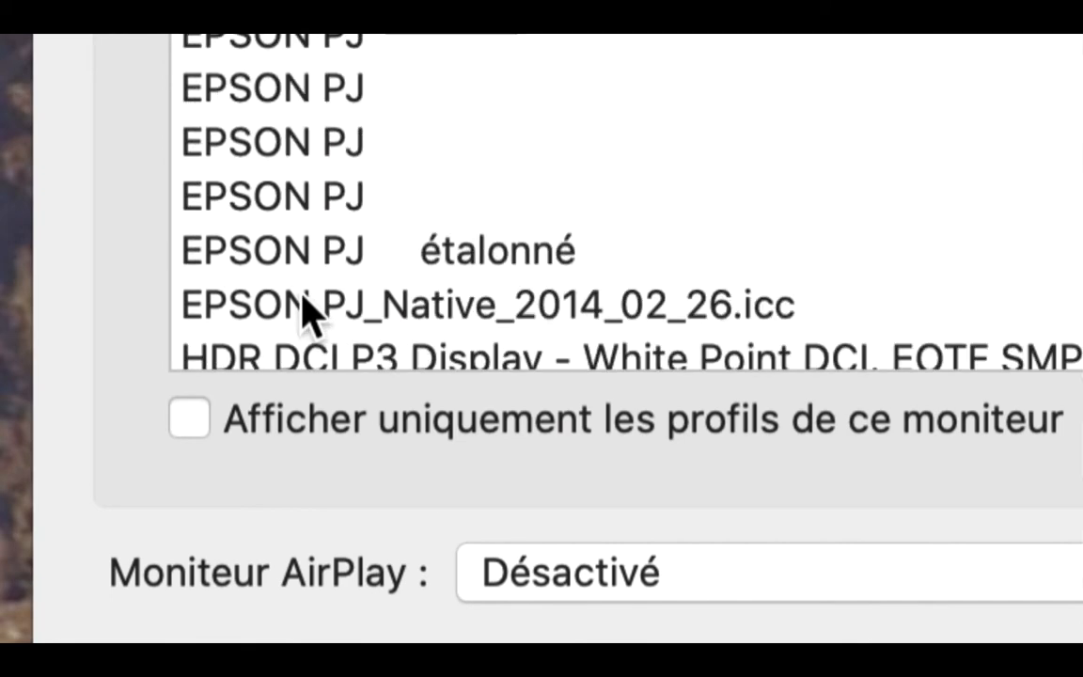
scroll(306, 305, down, 5)
scroll(311, 315, up, 20)
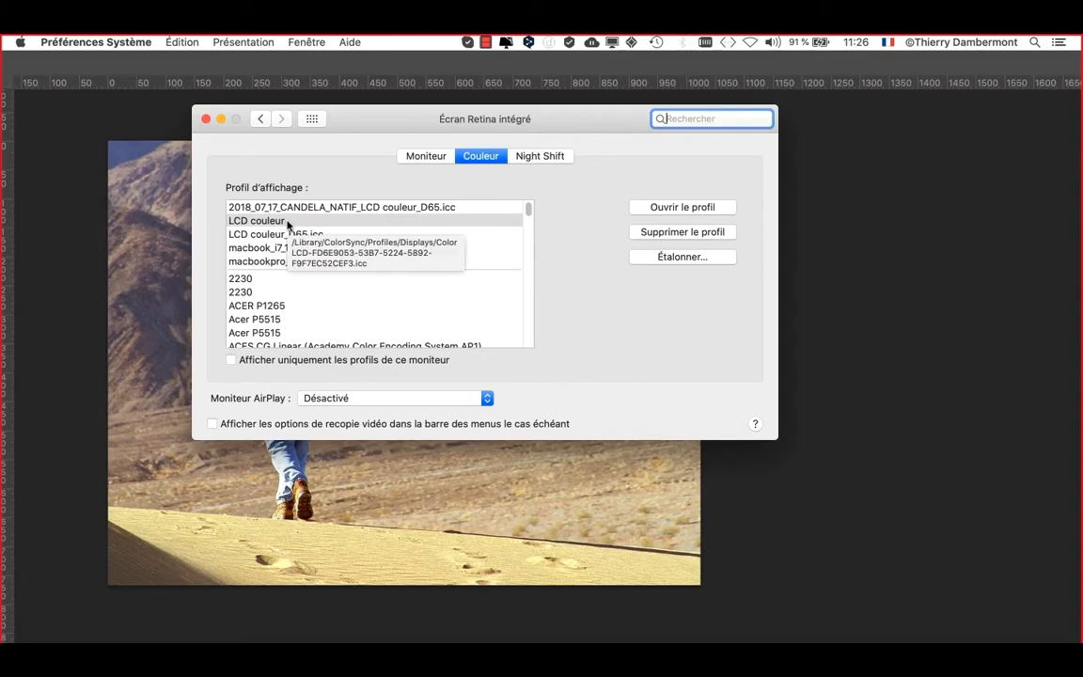
click(205, 120)
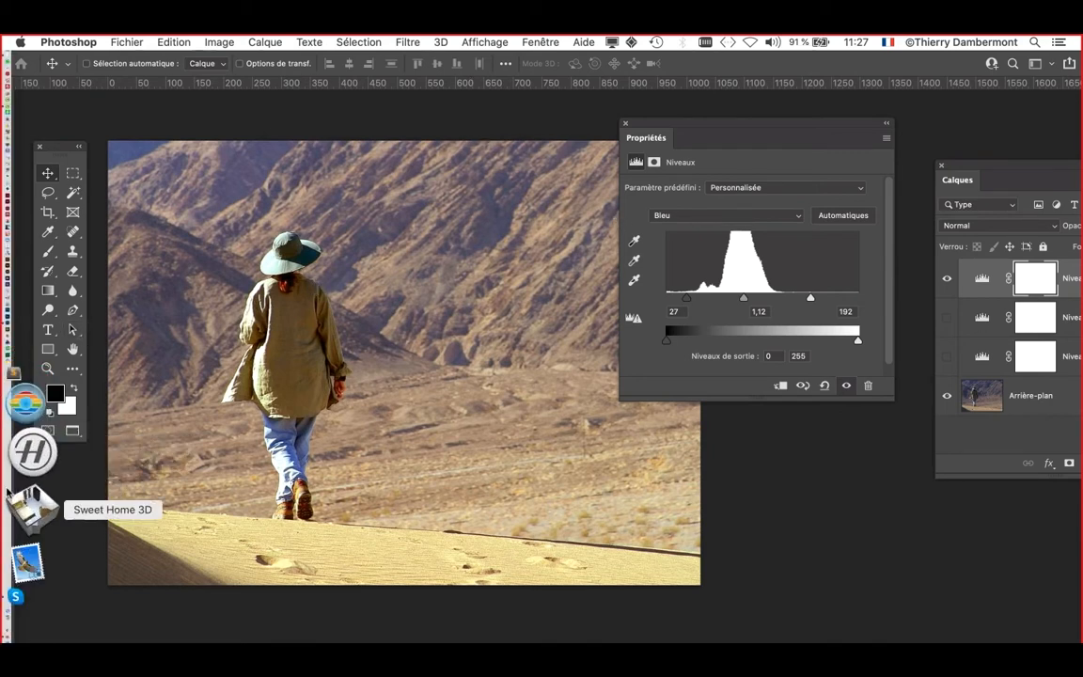
- Switch to Firefox, widen the browser window and search Google for "Adobe rgb coverage"
key(super)
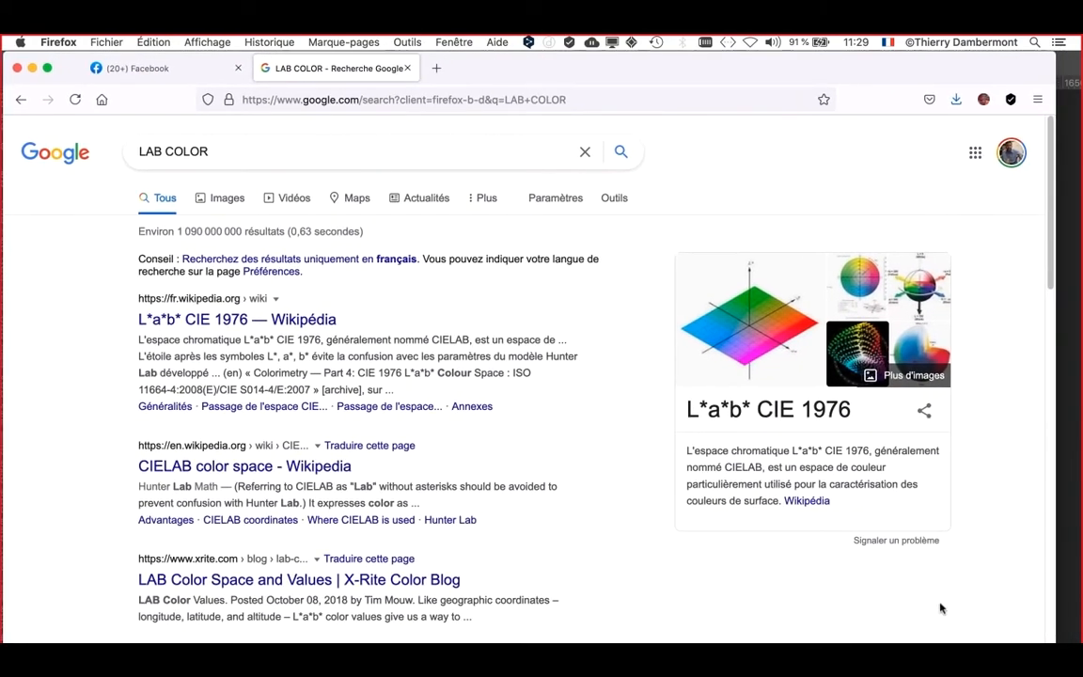
drag(1055, 609, 1081, 608)
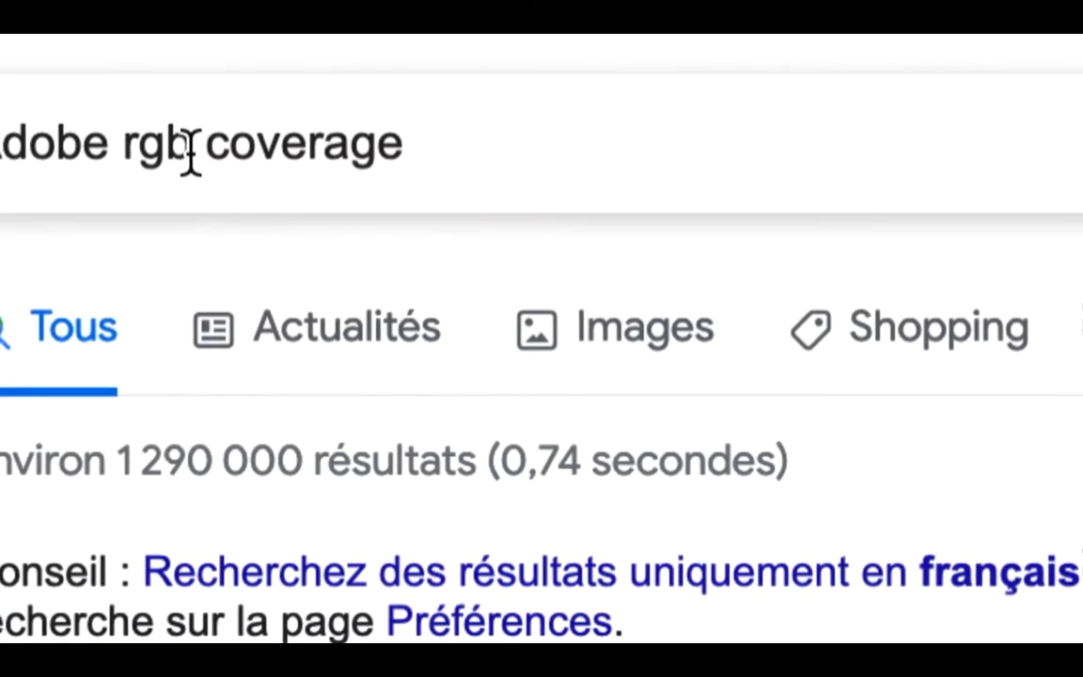
drag(191, 155, 0, 141)
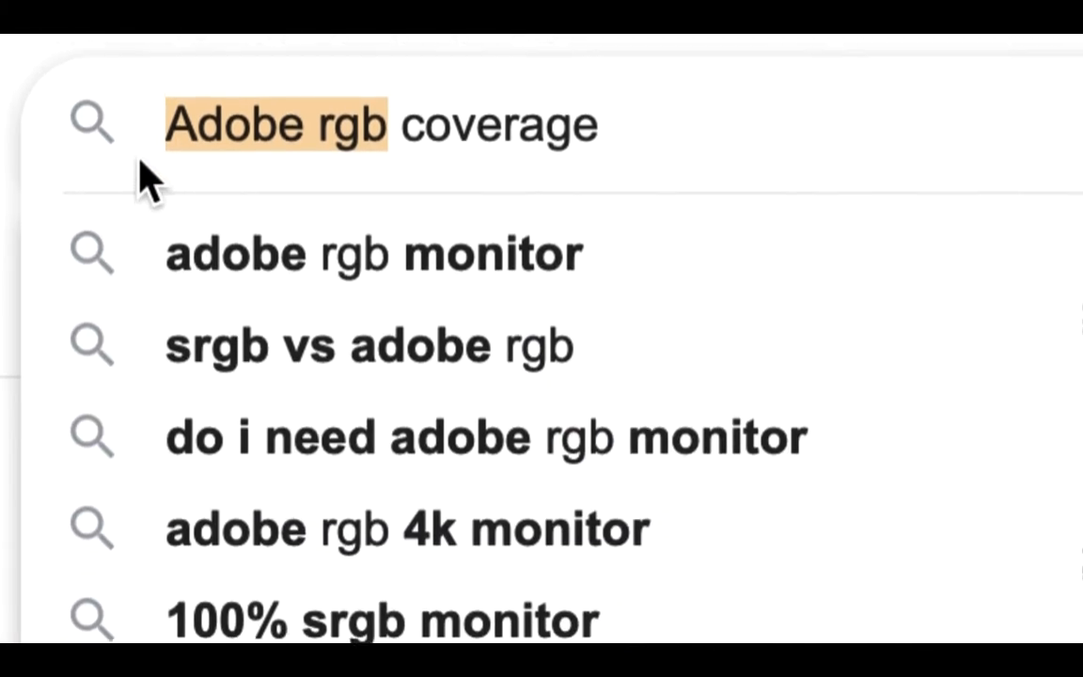
click(165, 111)
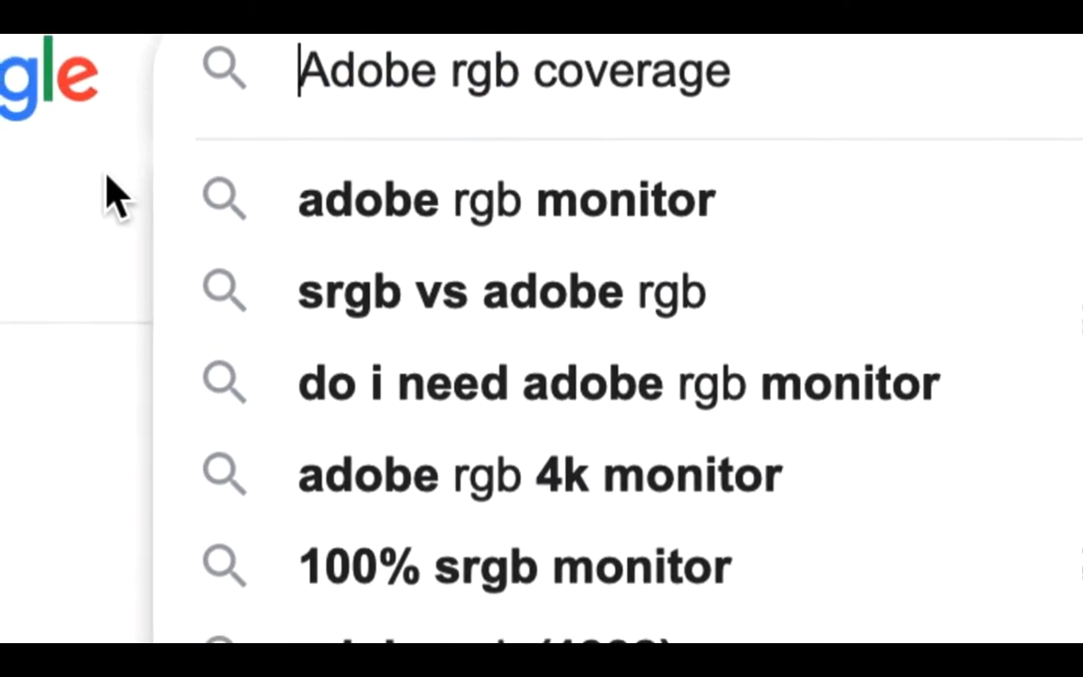
click(108, 193)
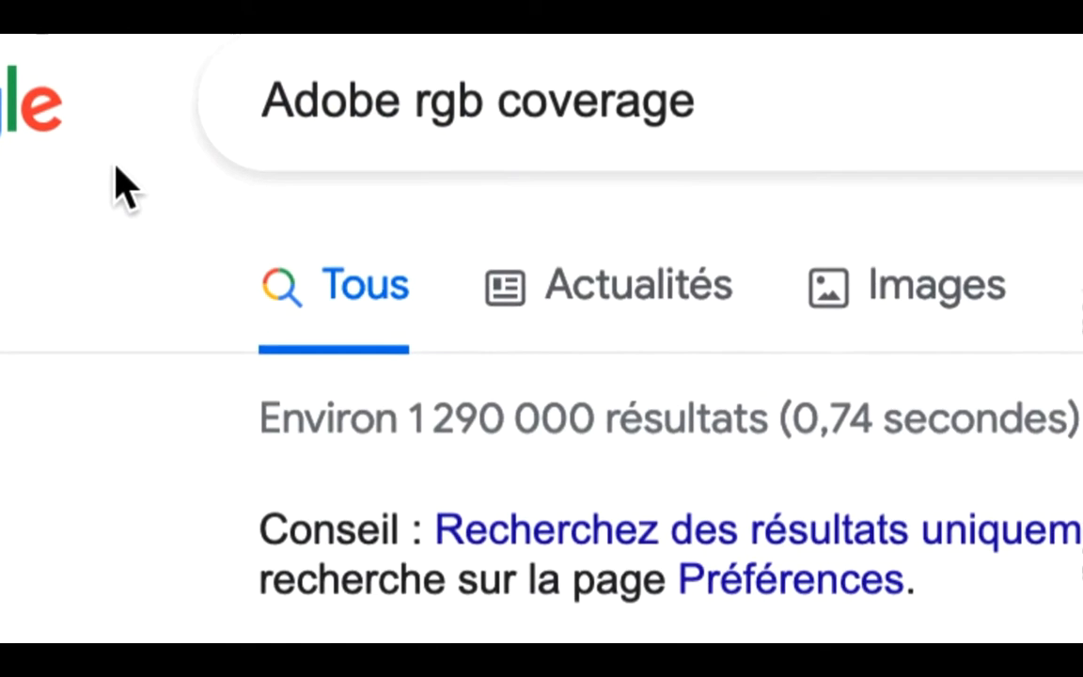
drag(518, 70, 344, 71)
mouse_move(155, 151)
mouse_down()
mouse_move(144, 150)
mouse_move(150, 170)
mouse_up()
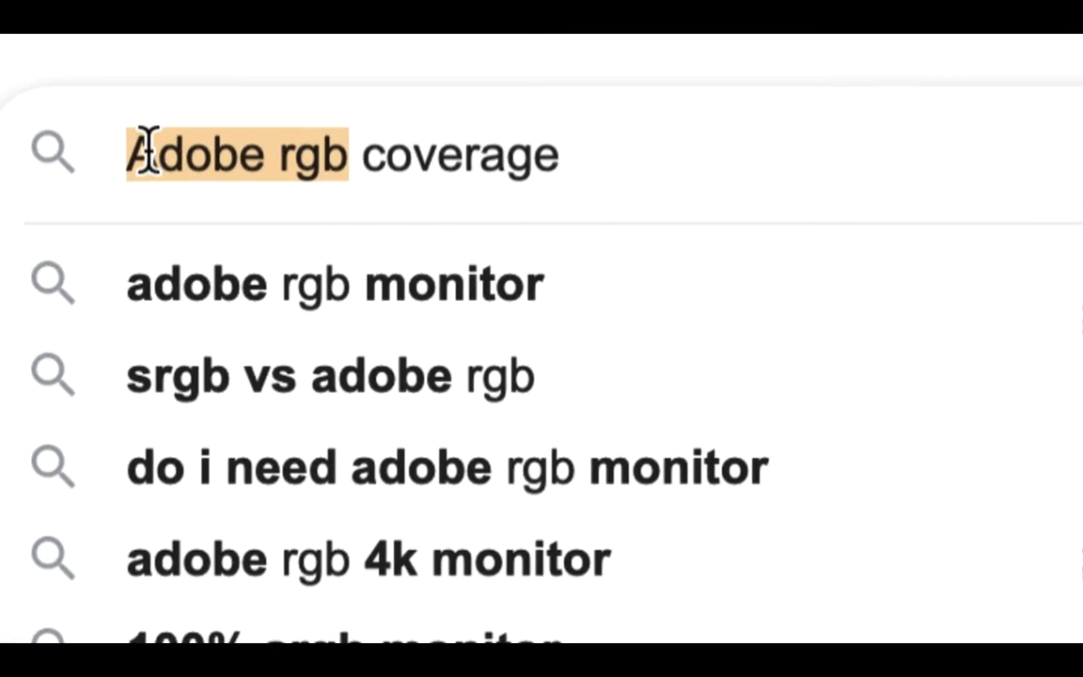
key(Return)
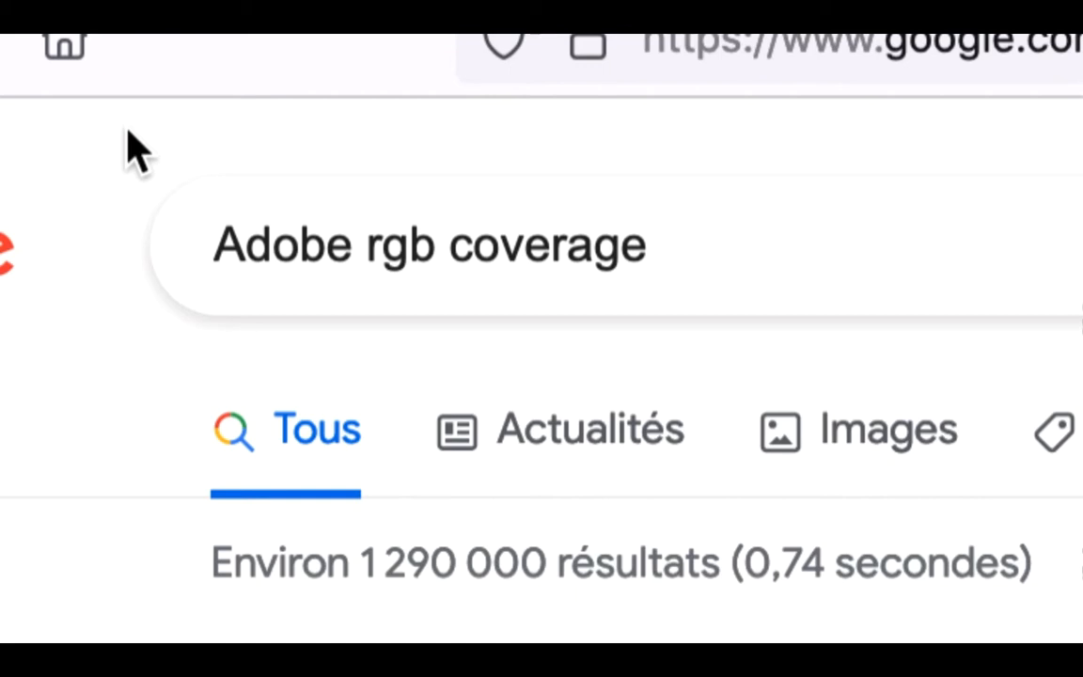
- Look through the Google web results for Adobe RGB coverage and return to the start of the page
scroll(714, 356, down, 4)
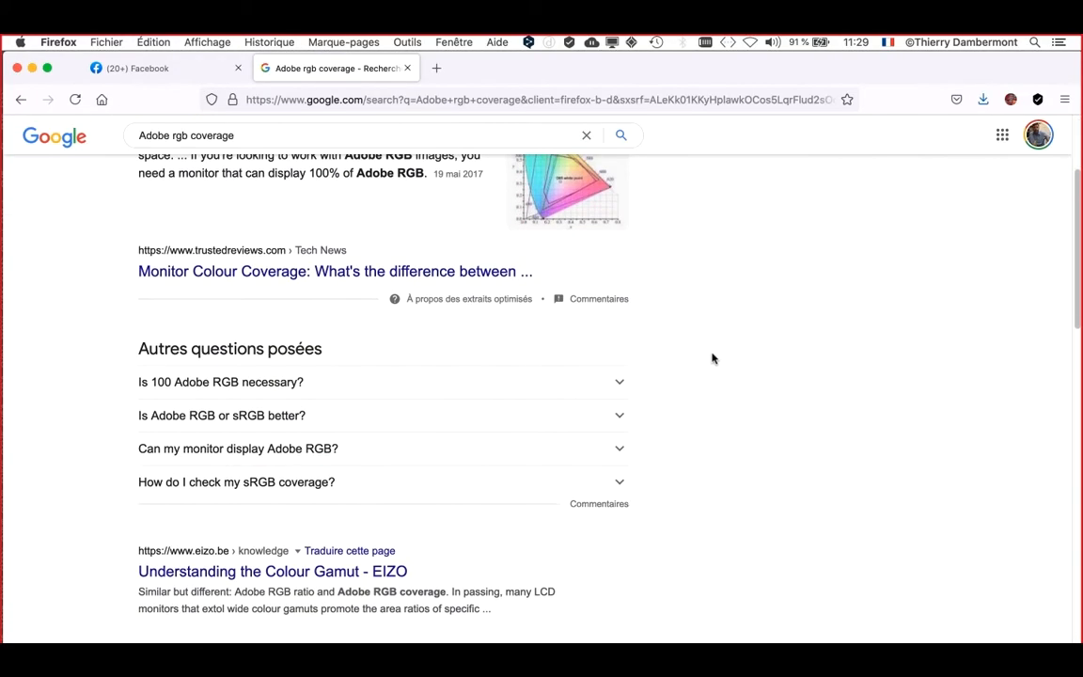
scroll(713, 358, down, 5)
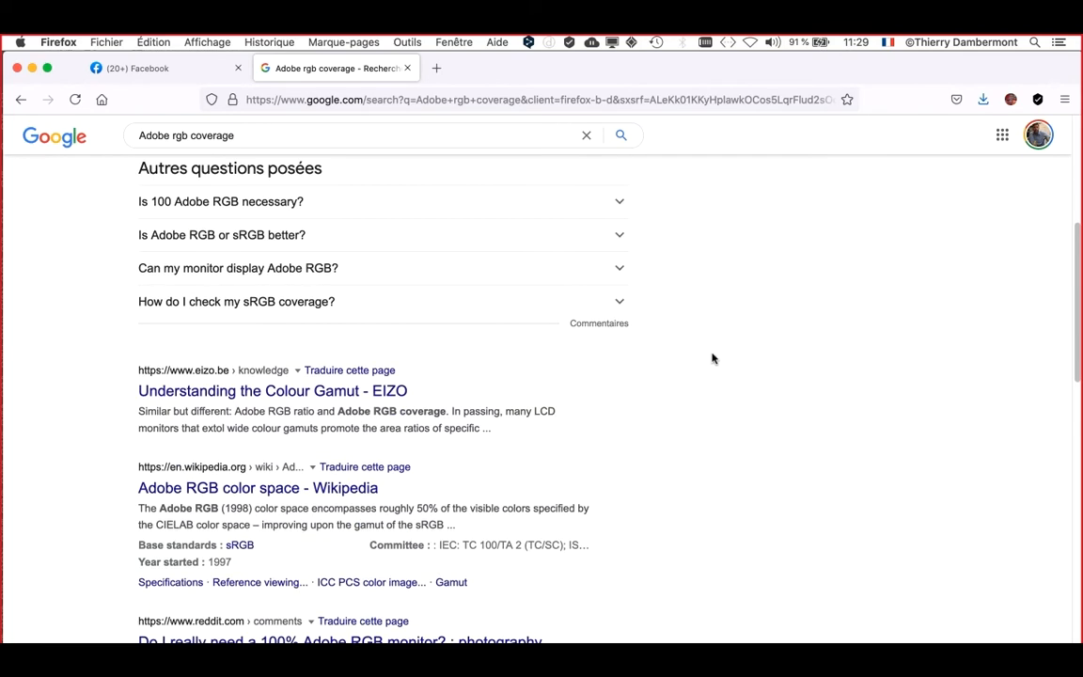
scroll(711, 339, down, 3)
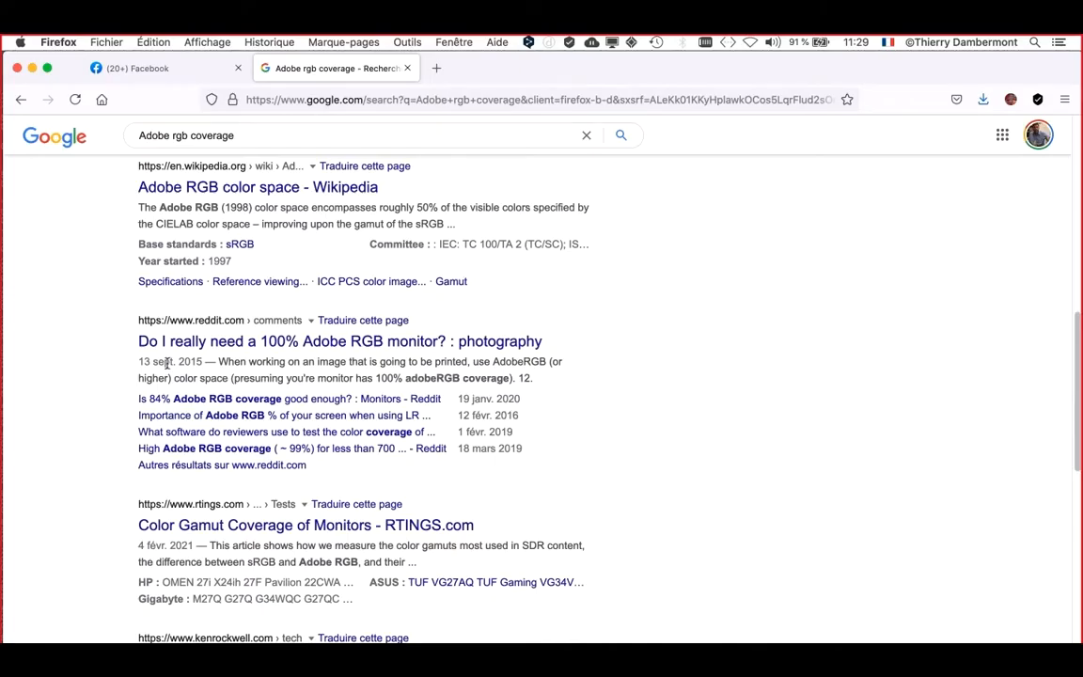
scroll(158, 361, down, 5)
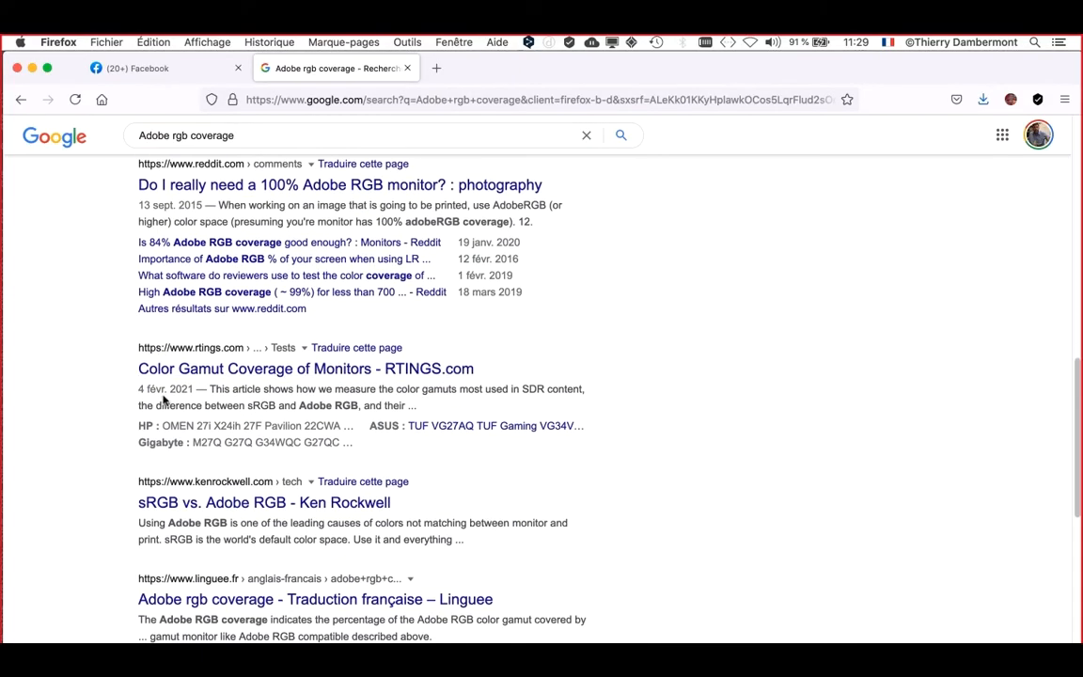
scroll(163, 398, down, 7)
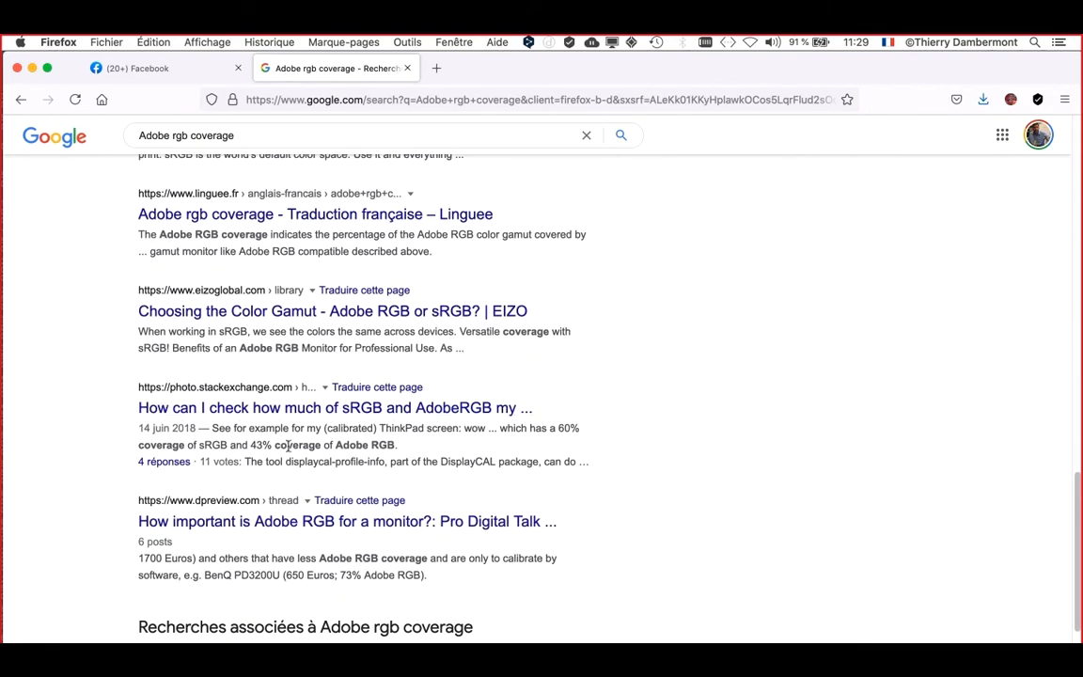
scroll(656, 448, up, 15)
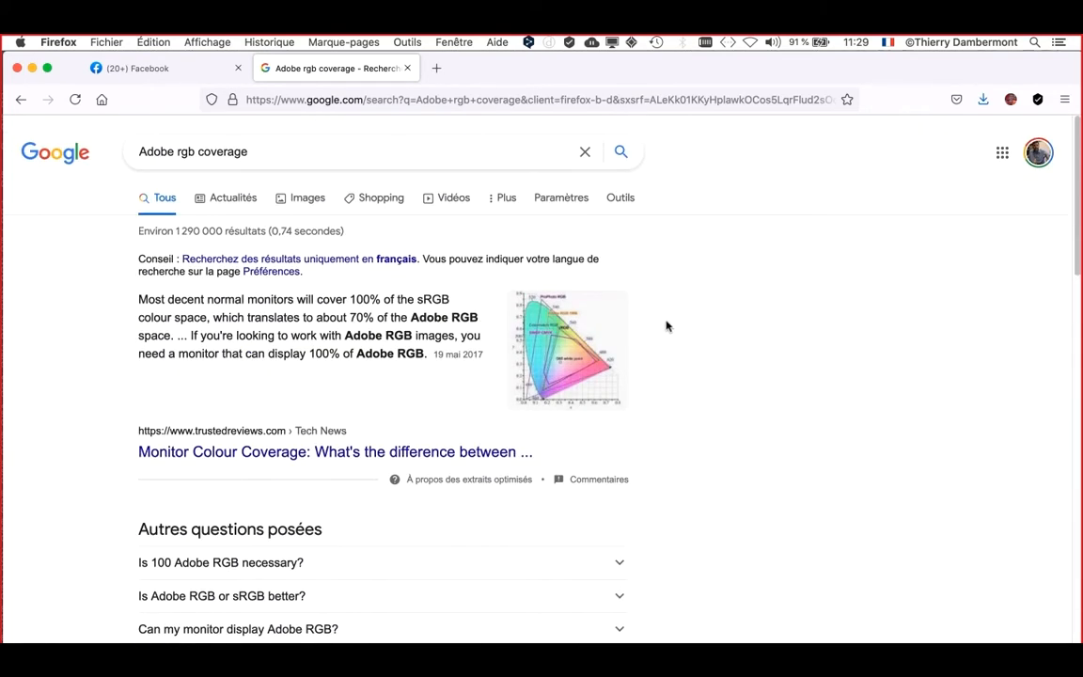
- Browse the image results for Adobe RGB coverage and open the comparatifantivirus.net page on the best Adobe RGB screen for photo retouching
click(303, 201)
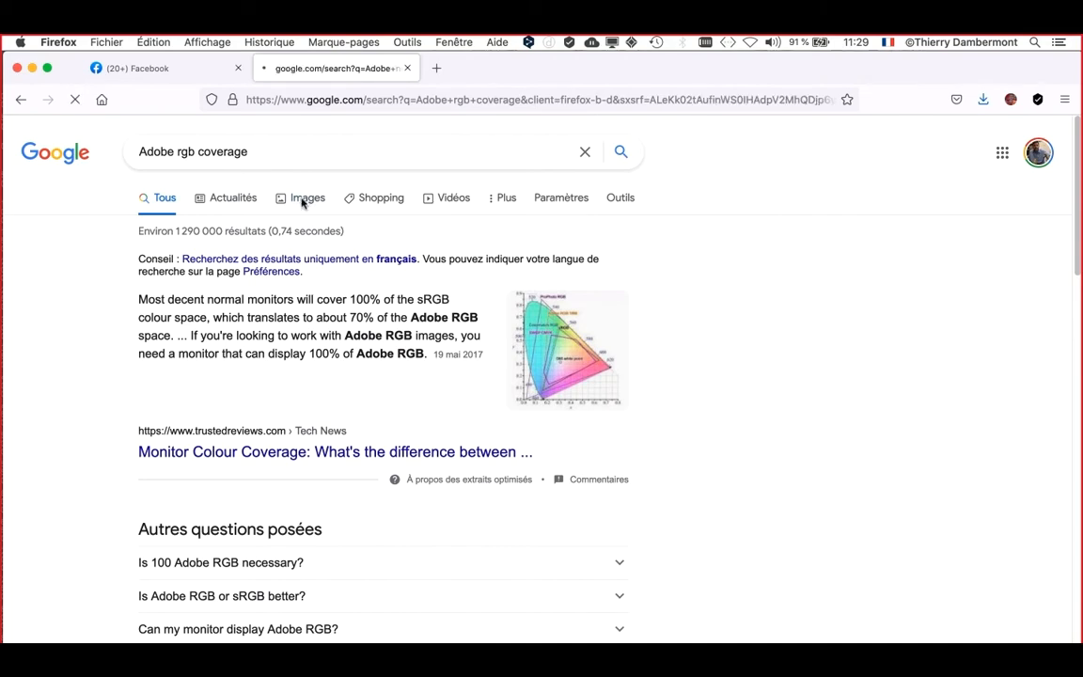
scroll(446, 379, down, 5)
scroll(446, 379, down, 5)
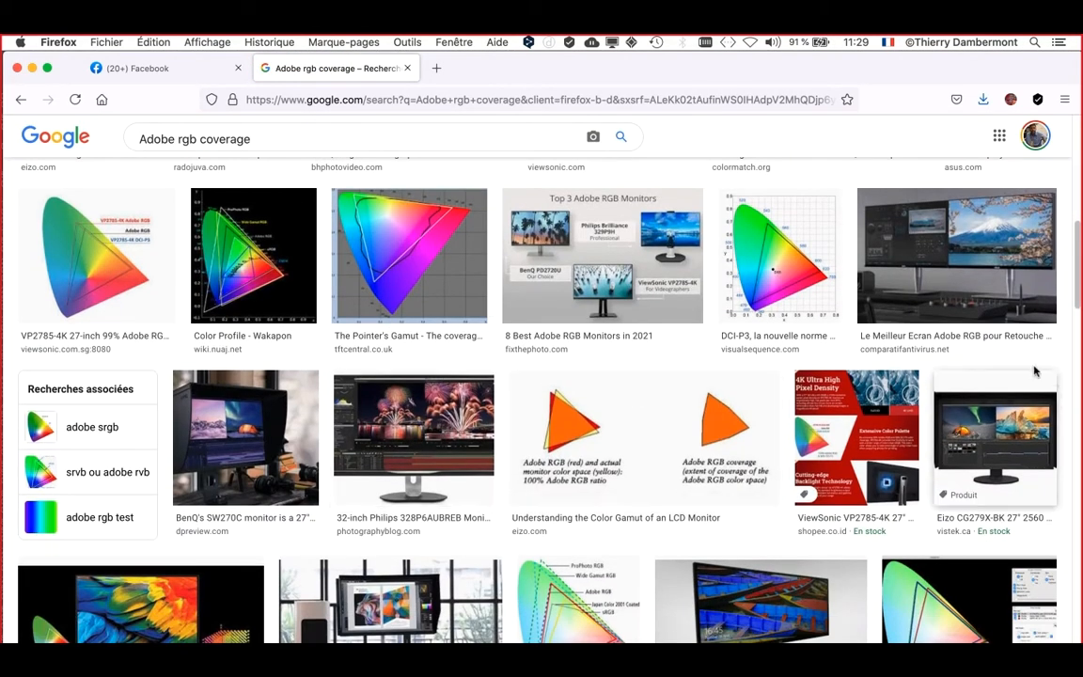
click(948, 339)
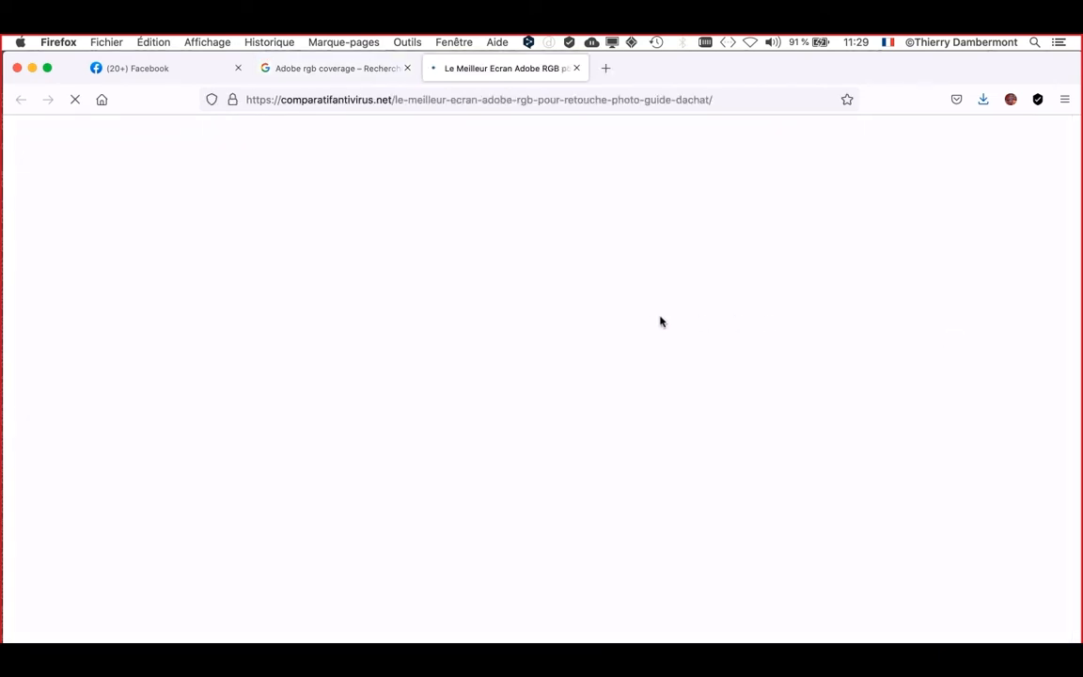
- Read the Adobe RGB screen buying guide as far as the sRGB and AdobeRGB gamut chart and copy the page's address
scroll(626, 409, down, 4)
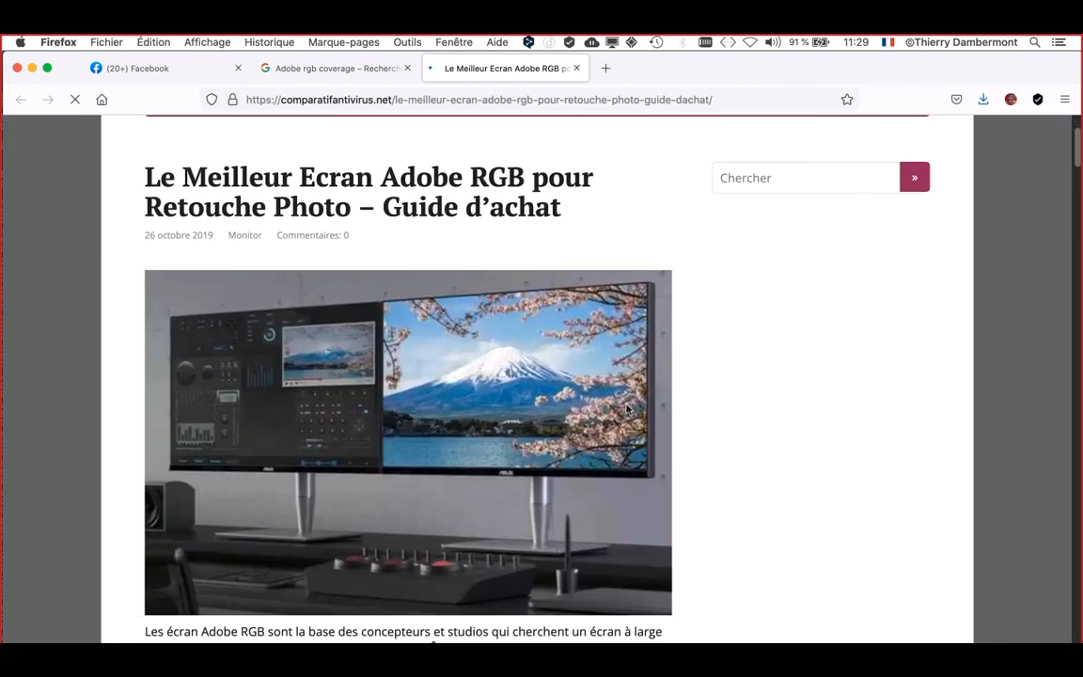
scroll(627, 409, up, 5)
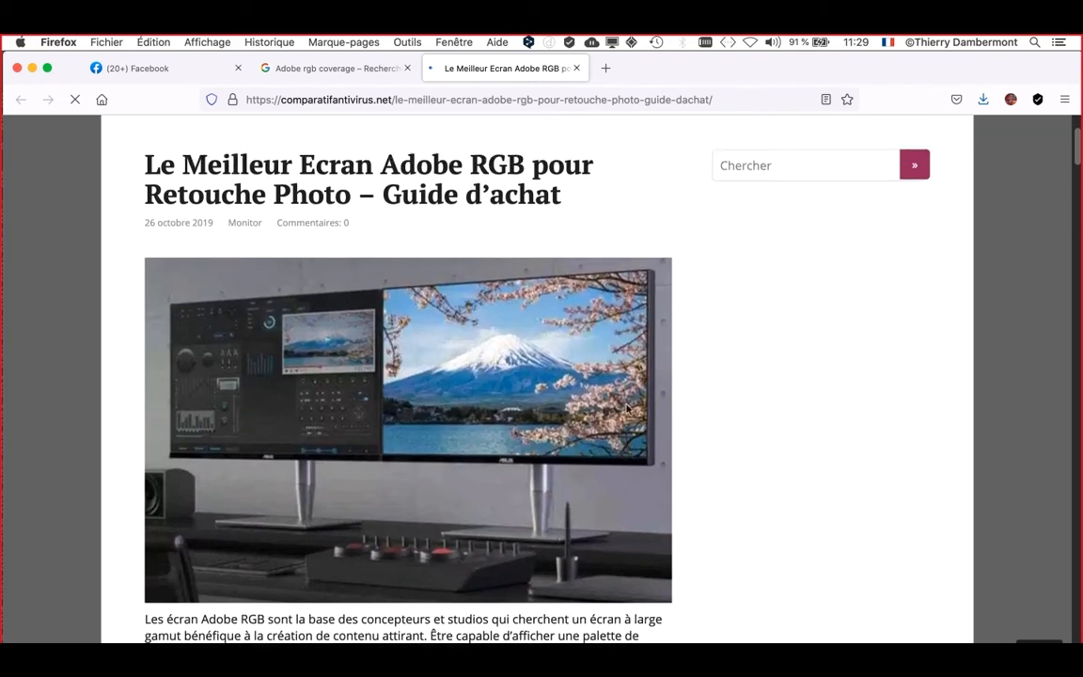
scroll(626, 409, down, 10)
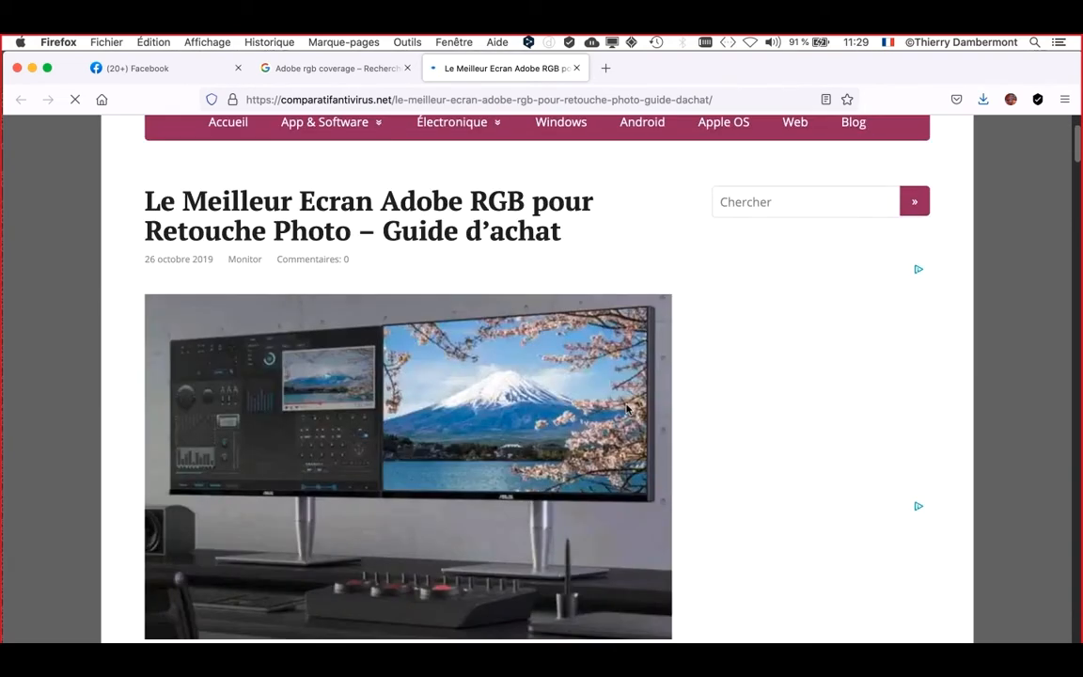
scroll(624, 407, down, 5)
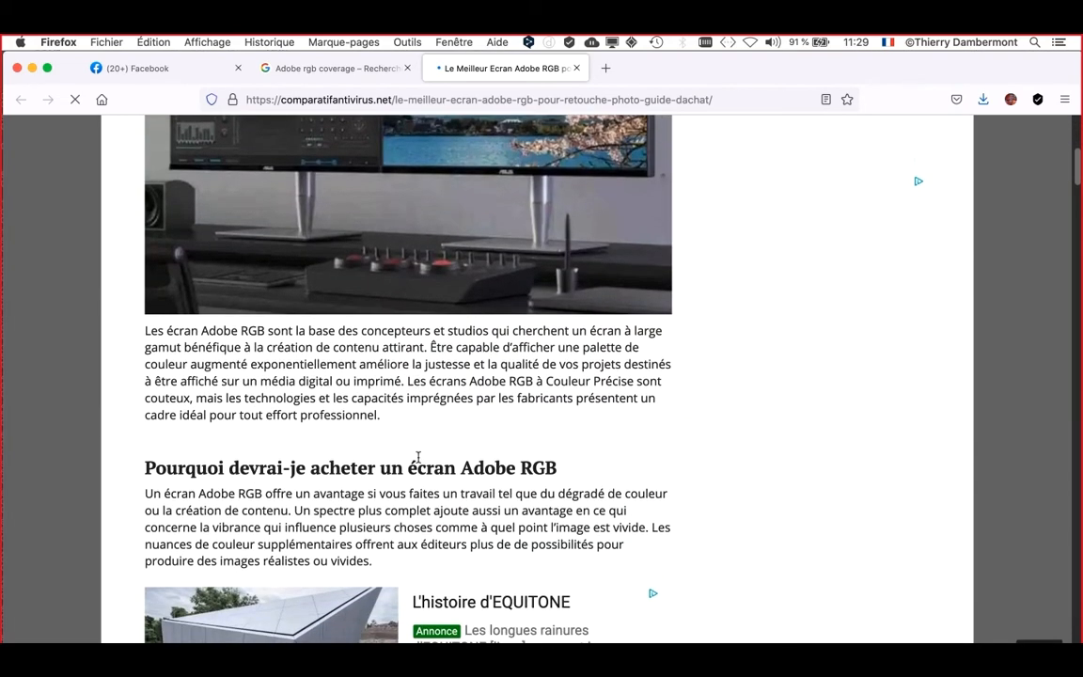
scroll(270, 404, down, 2)
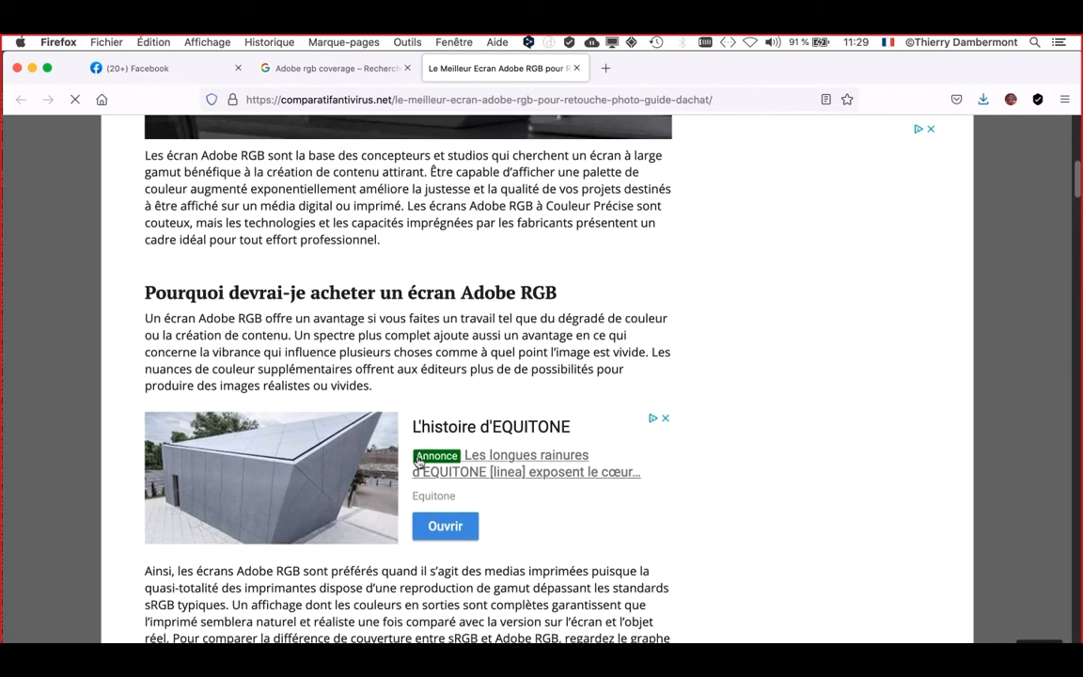
scroll(270, 403, down, 9)
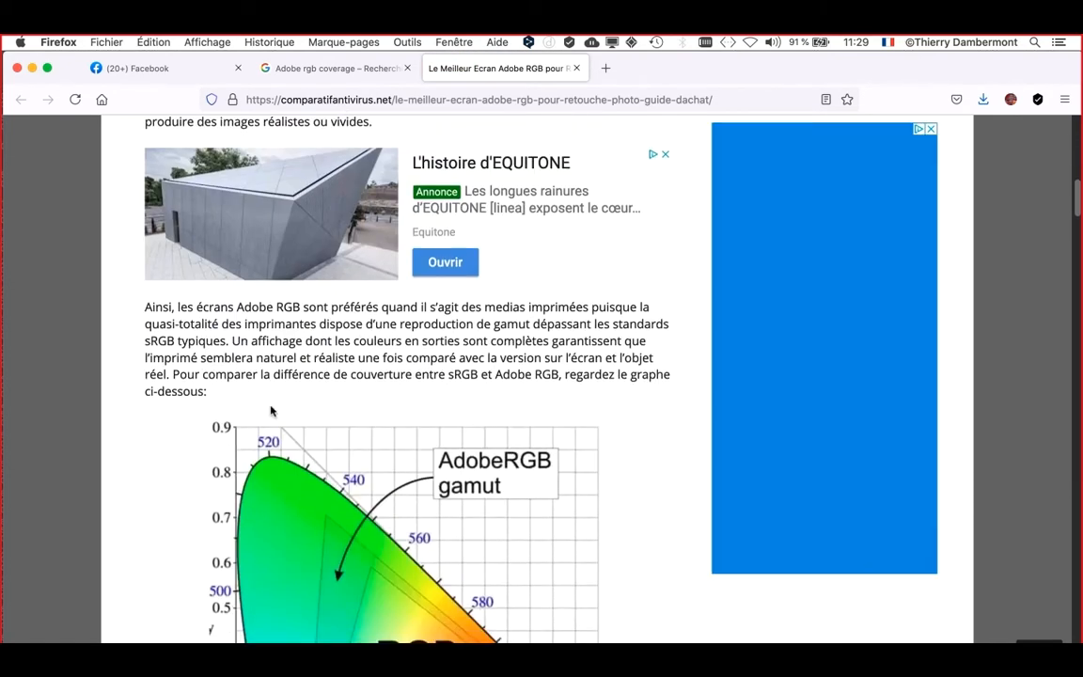
scroll(269, 411, down, 7)
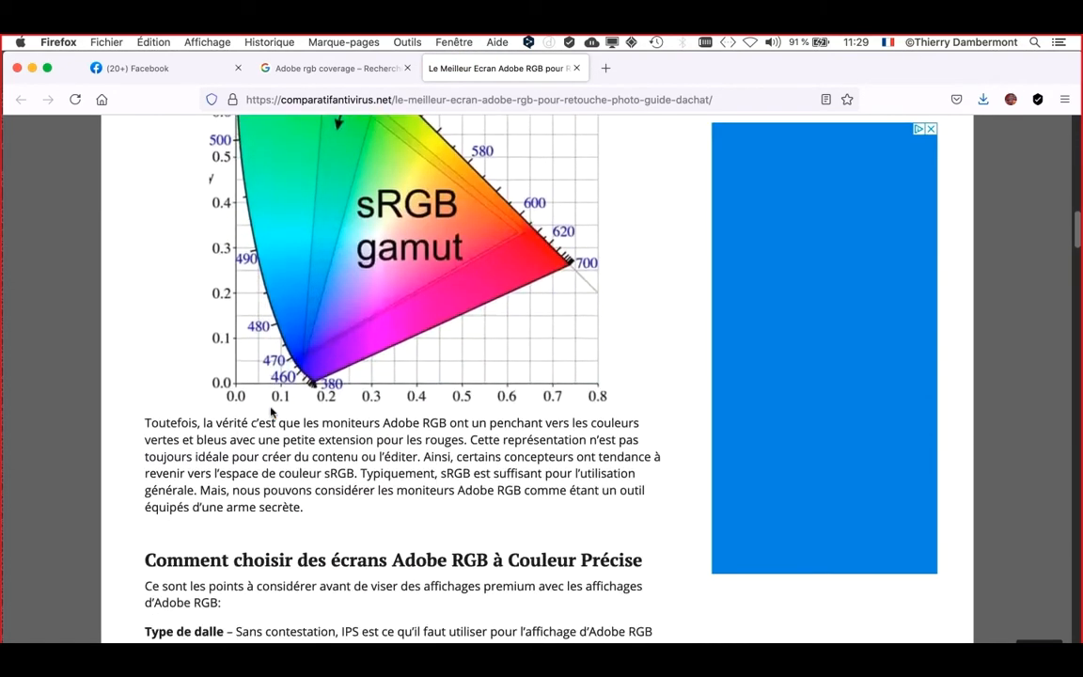
click(431, 102)
key(super+c)
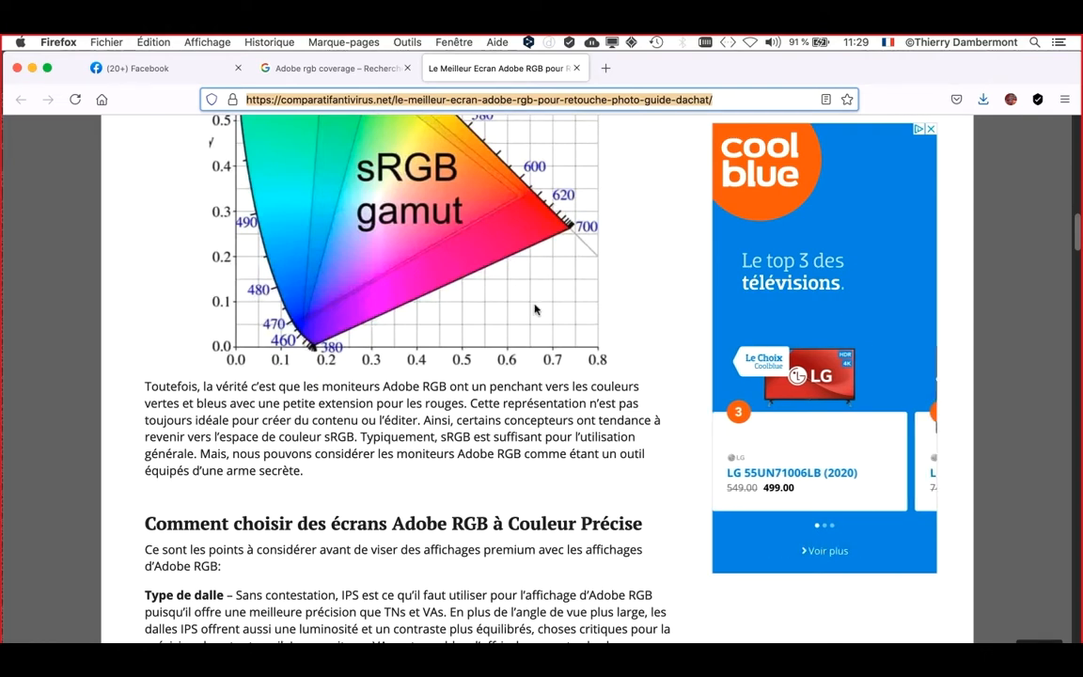
- Examine the guide's advice on choosing an Adobe RGB screen and its tested monitors, and return to the article's introduction
scroll(535, 309, down, 8)
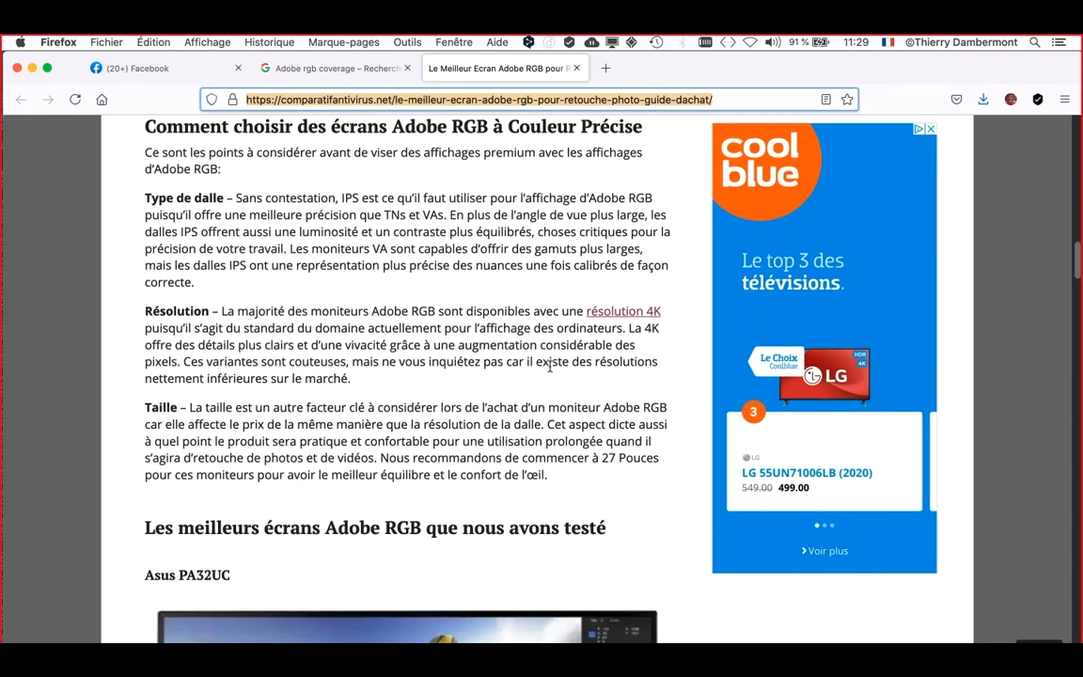
scroll(550, 367, down, 6)
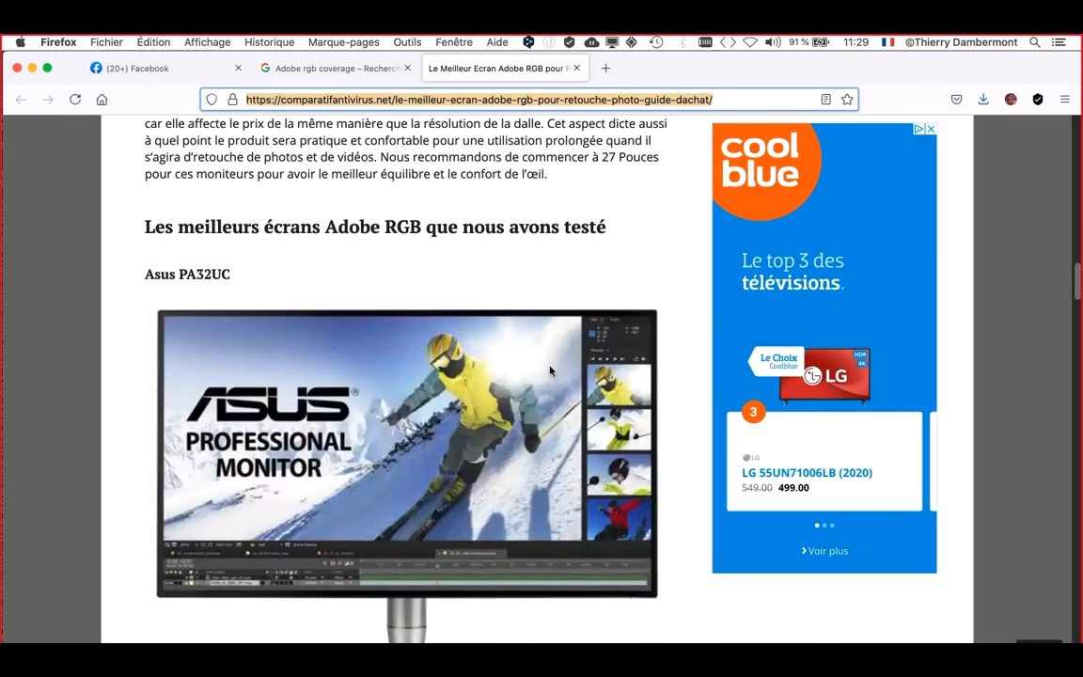
scroll(550, 370, down, 15)
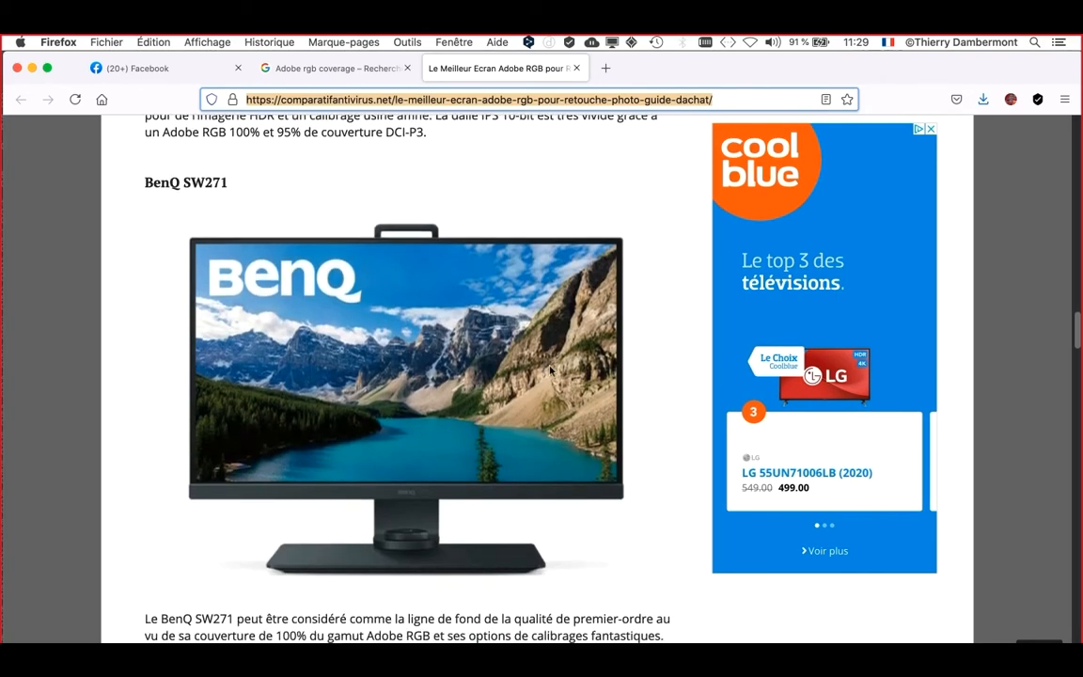
scroll(551, 369, down, 5)
scroll(550, 368, up, 20)
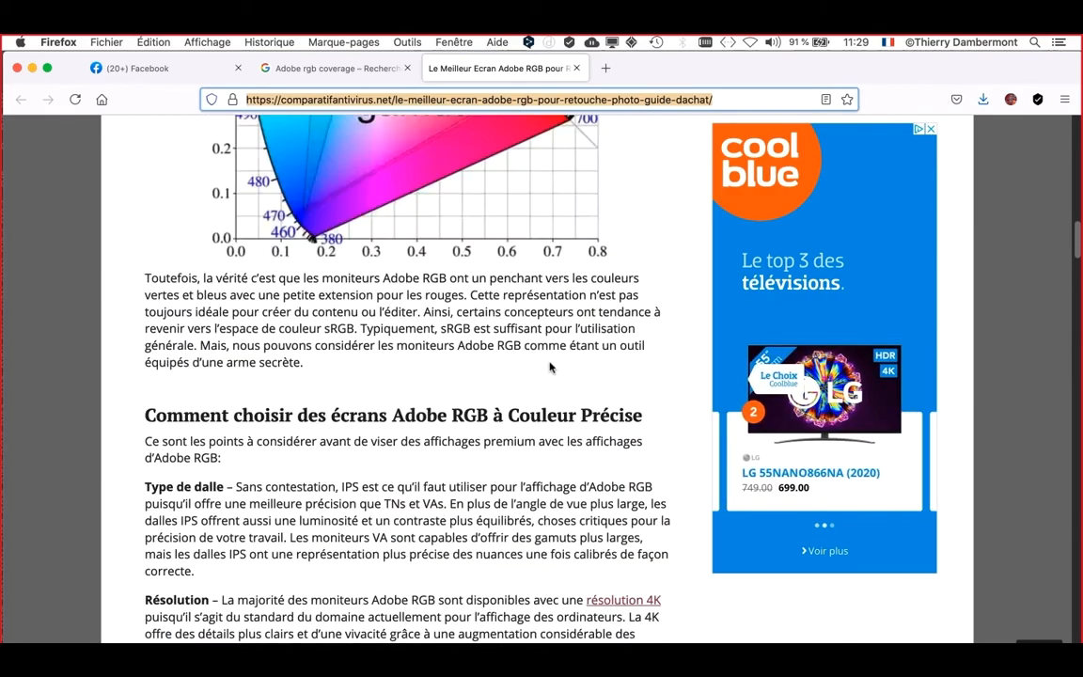
scroll(550, 368, up, 12)
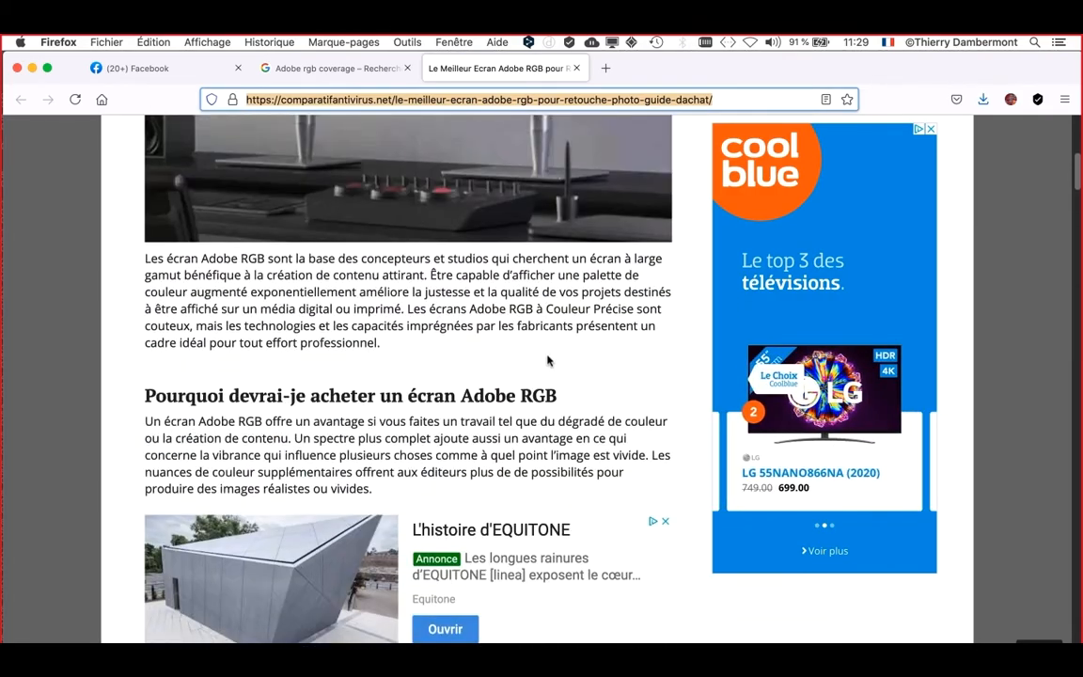
scroll(549, 361, up, 1)
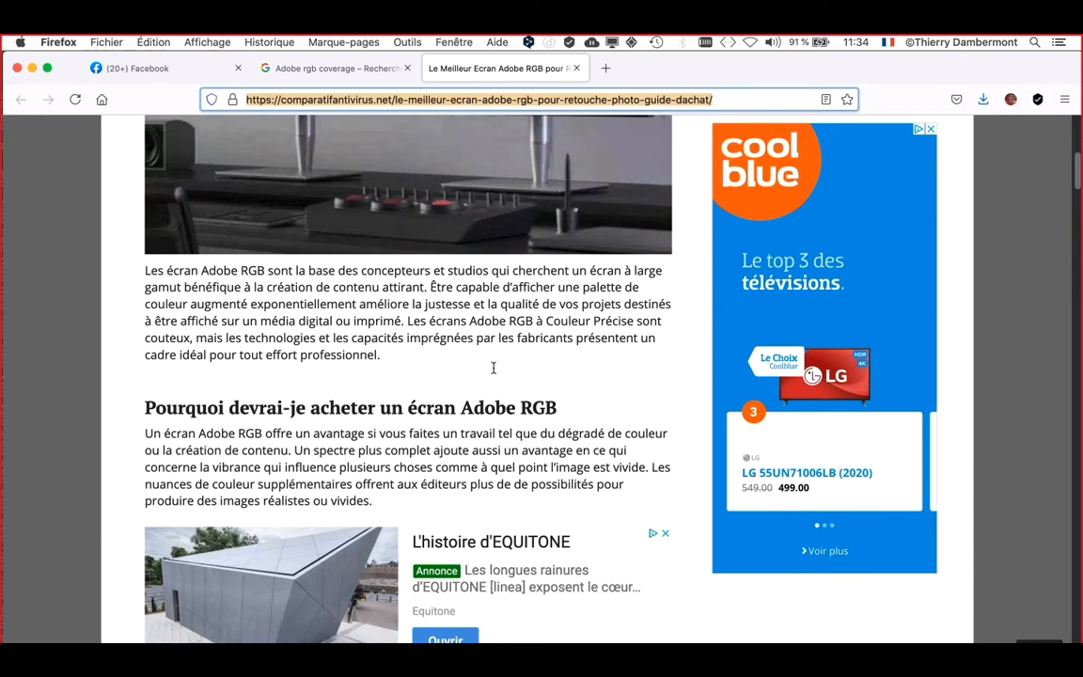
click(459, 40)
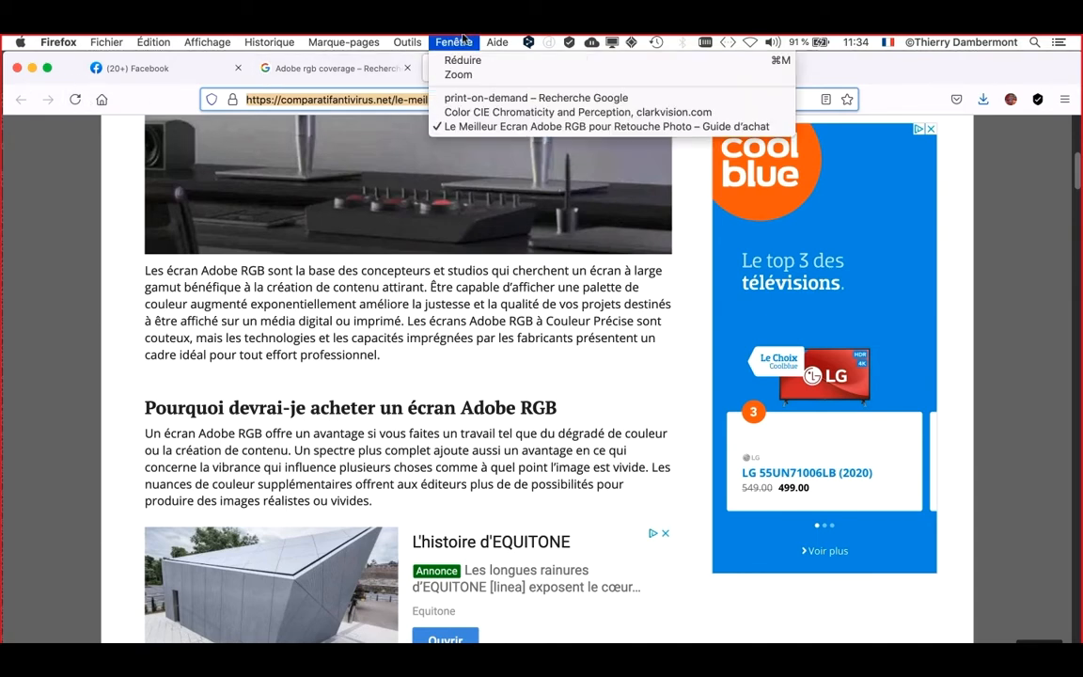
click(479, 98)
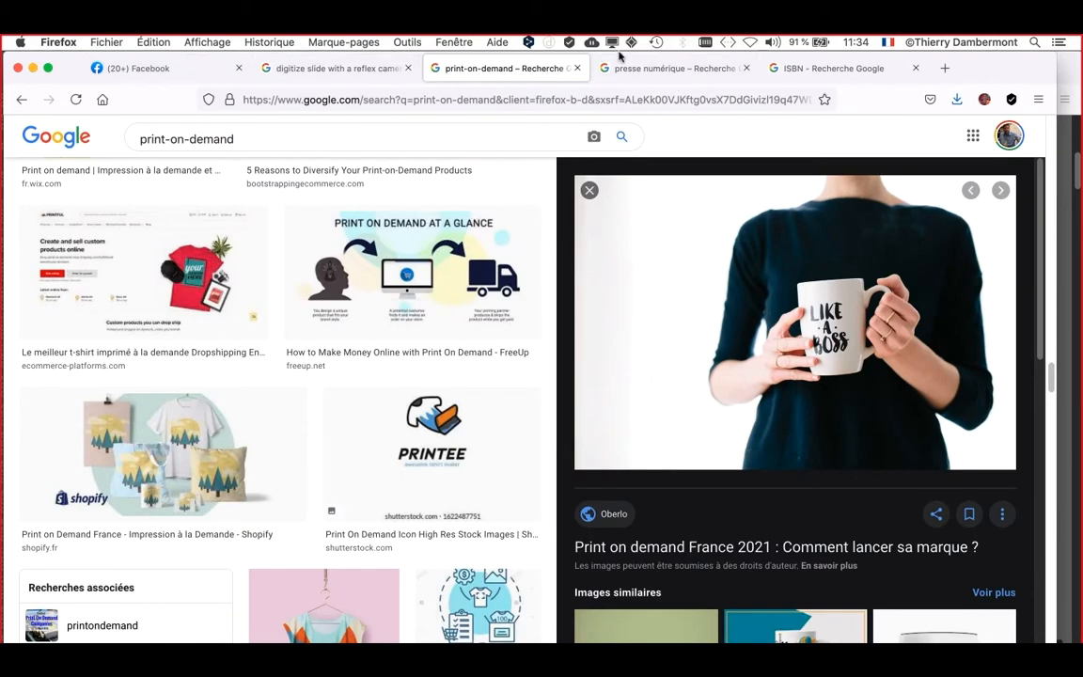
click(455, 41)
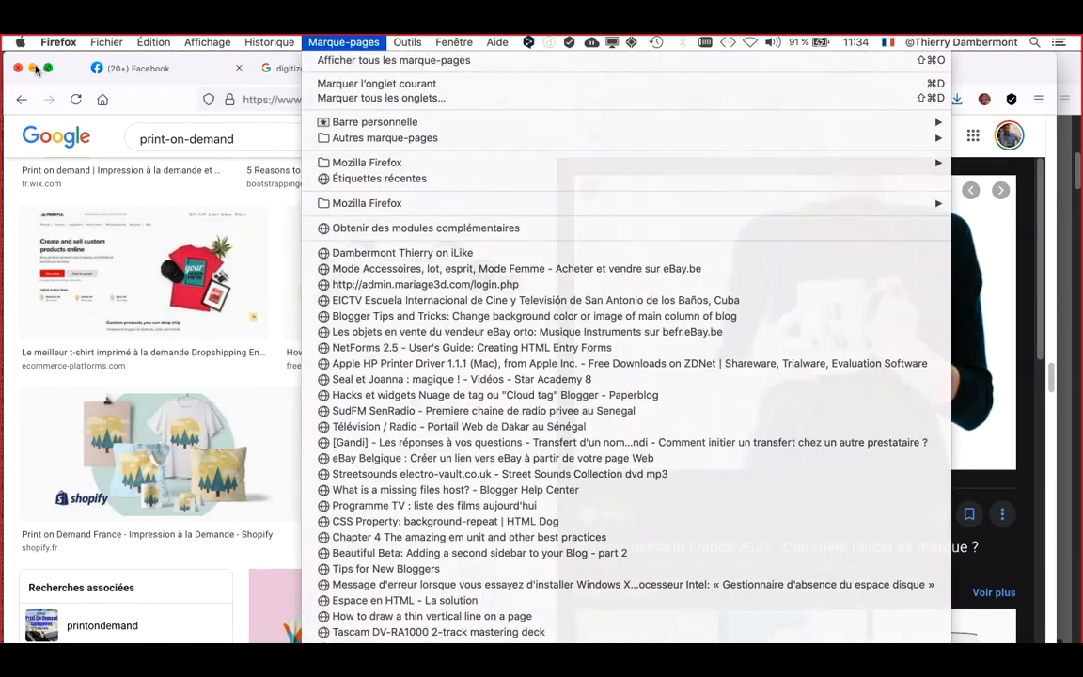
click(34, 67)
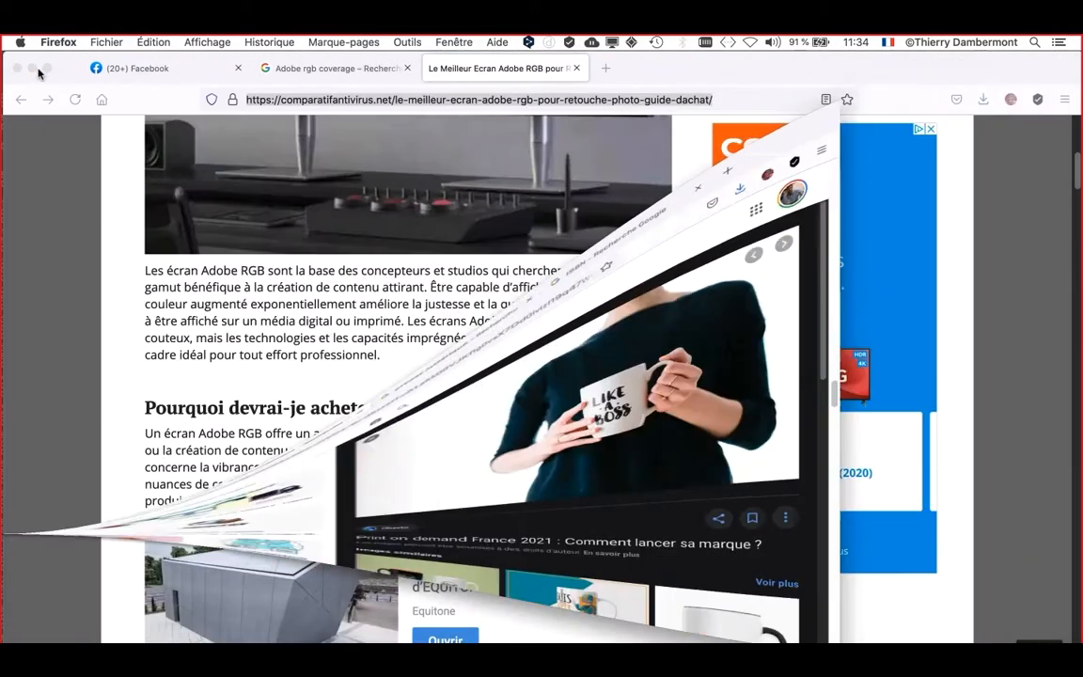
- Switch to the browser window holding the CIE chromaticity page and show the "formation Photoshop de juin 2021" document
click(454, 42)
click(479, 113)
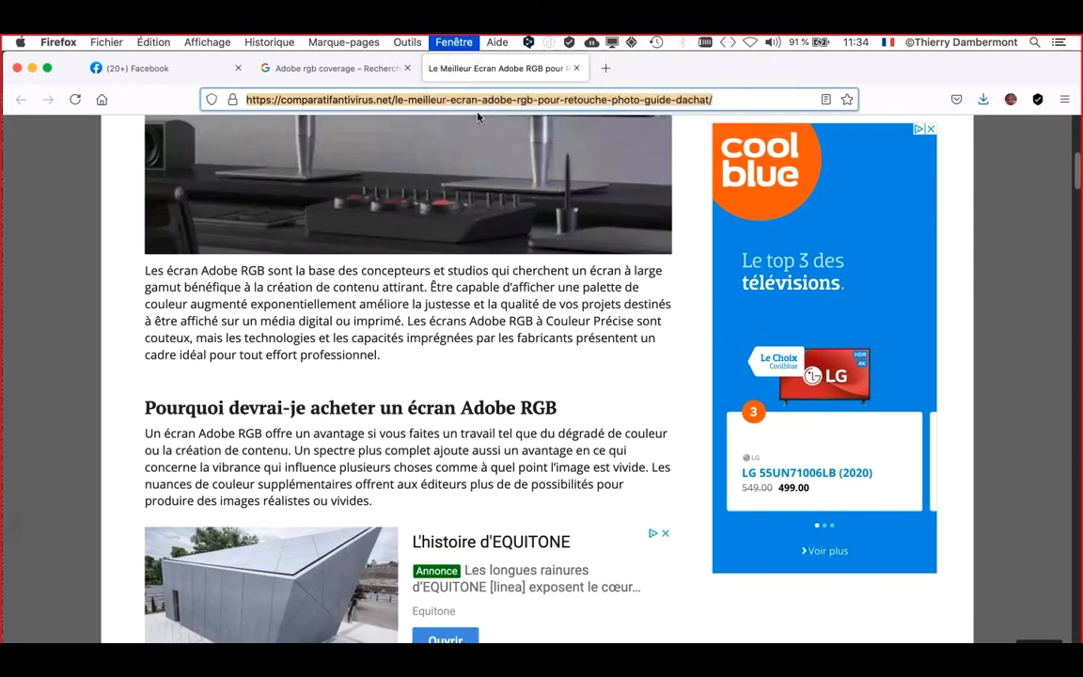
click(166, 84)
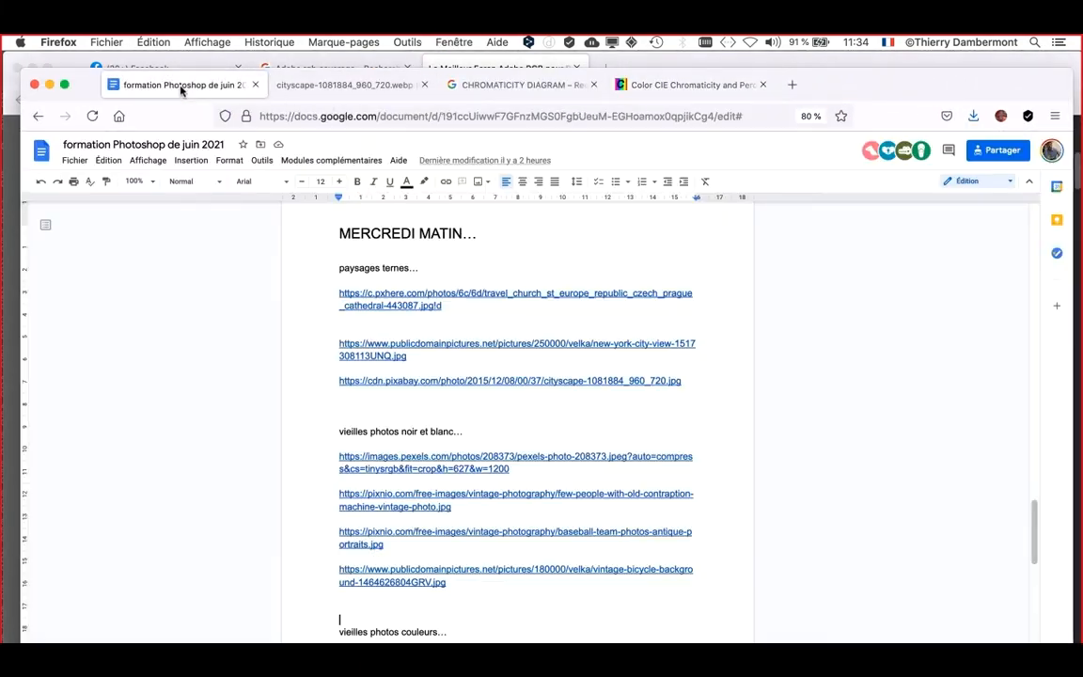
- Paste the copied comparatifantivirus.net guide address on a new line above the dashed separator preceding MERCREDI APRES-MIDI…
scroll(602, 451, down, 5)
scroll(605, 464, down, 6)
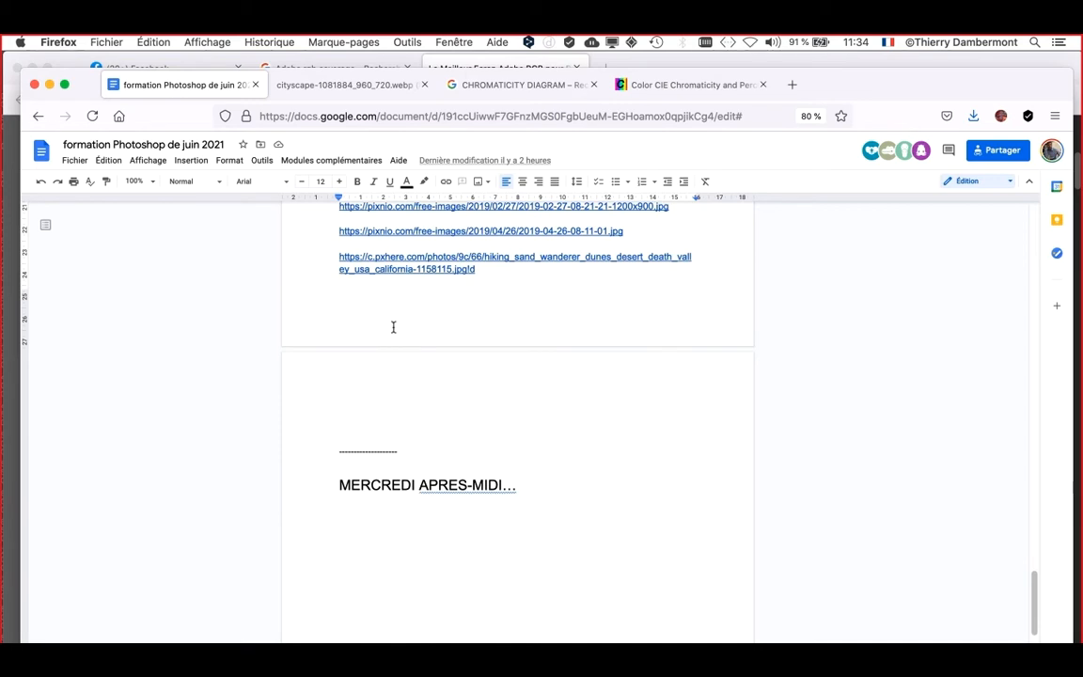
key(Return)
key(super+v)
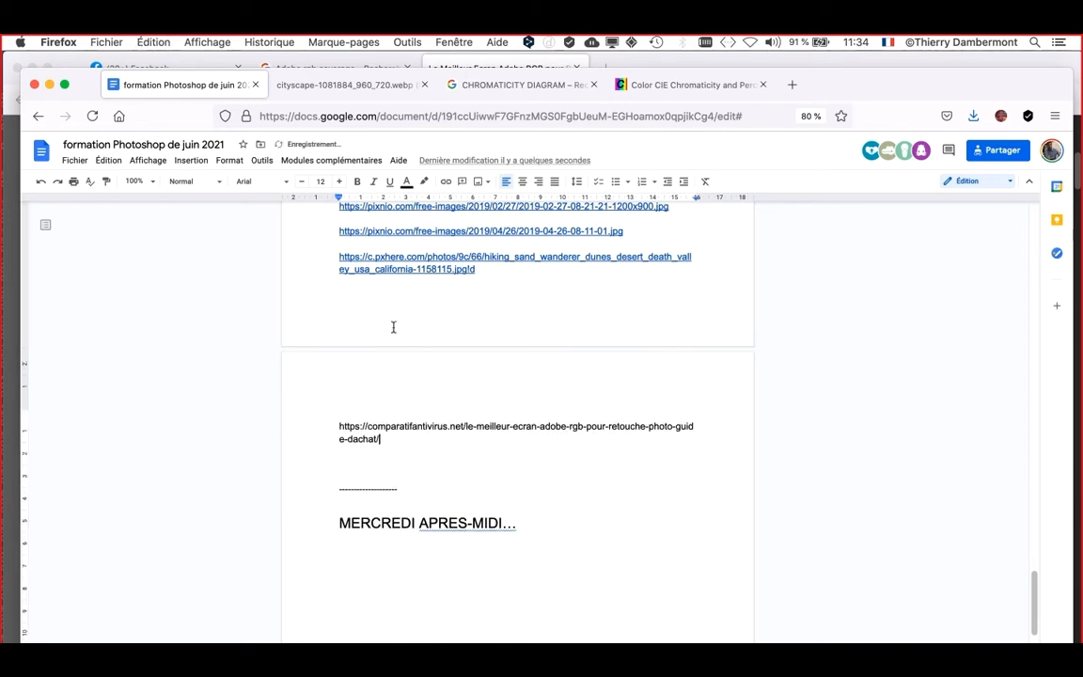
- Insert the title "Adobe RGB…" above the pasted guide address, on its own line
click(363, 410)
key(Return)
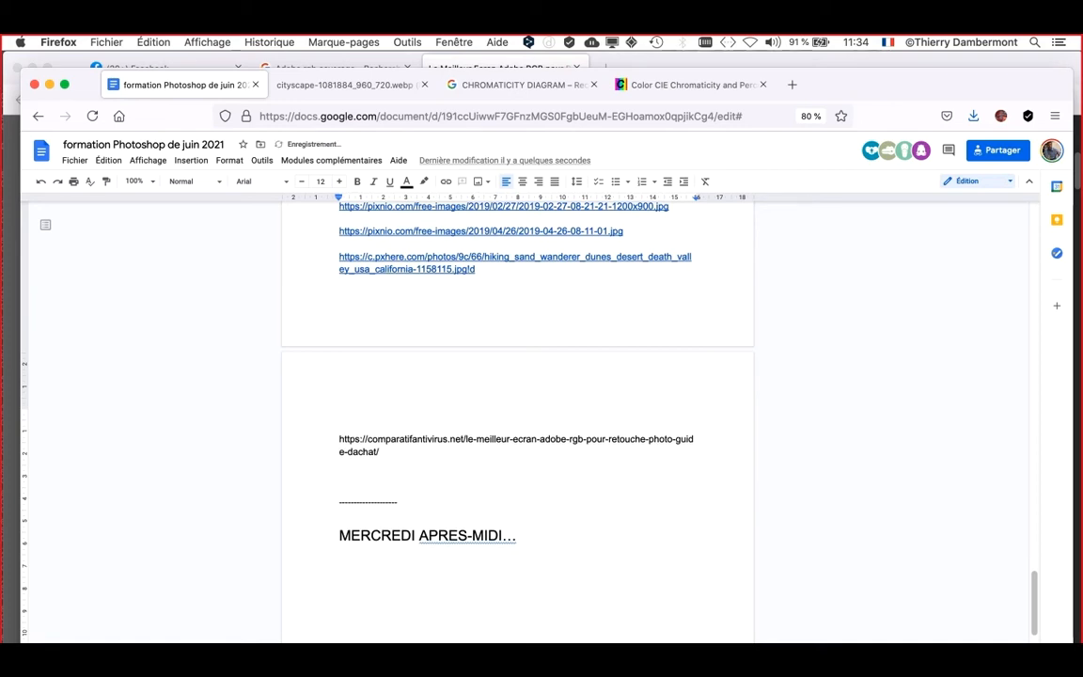
scroll(394, 435, down, 2)
scroll(394, 436, down, 1)
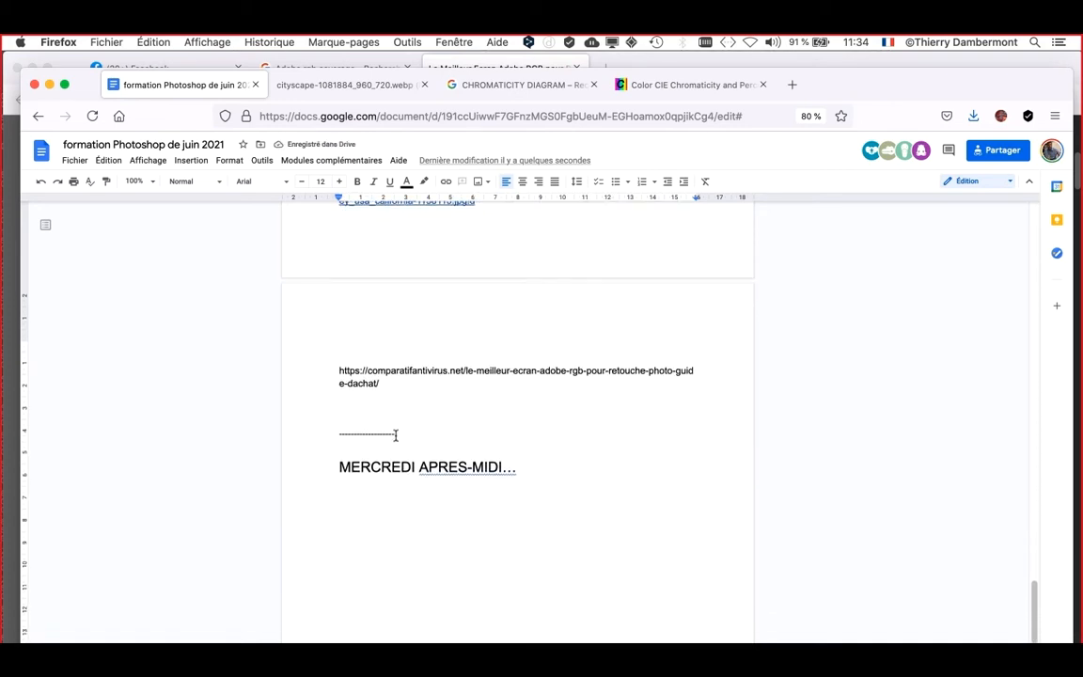
scroll(441, 401, down, 1)
scroll(440, 402, down, 1)
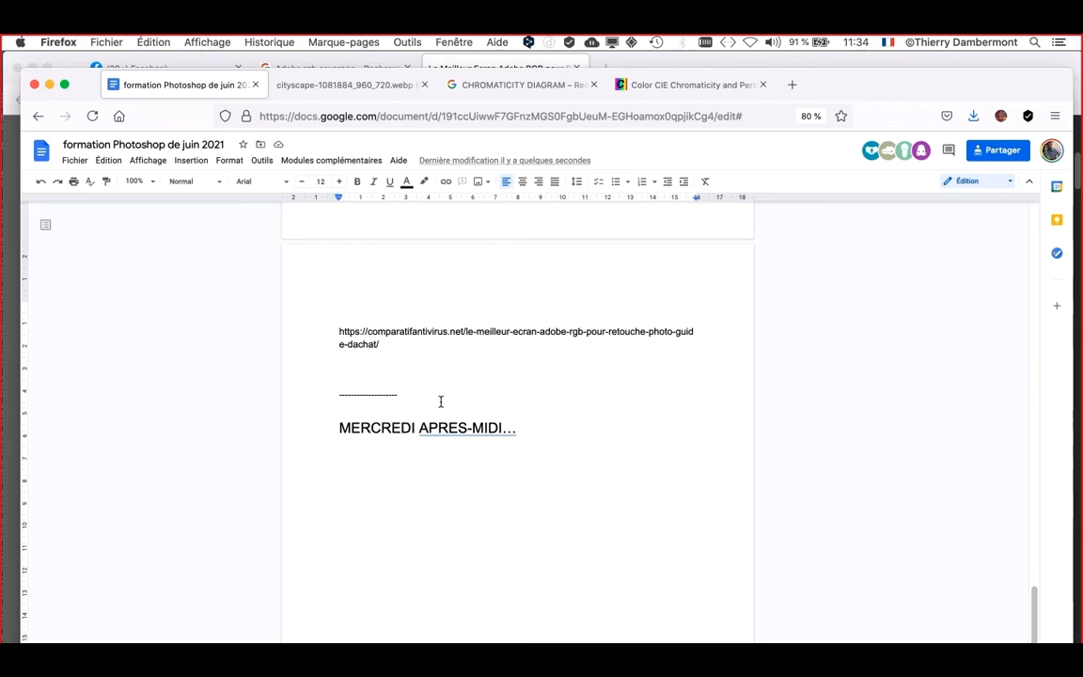
text(Adobe RGB…)
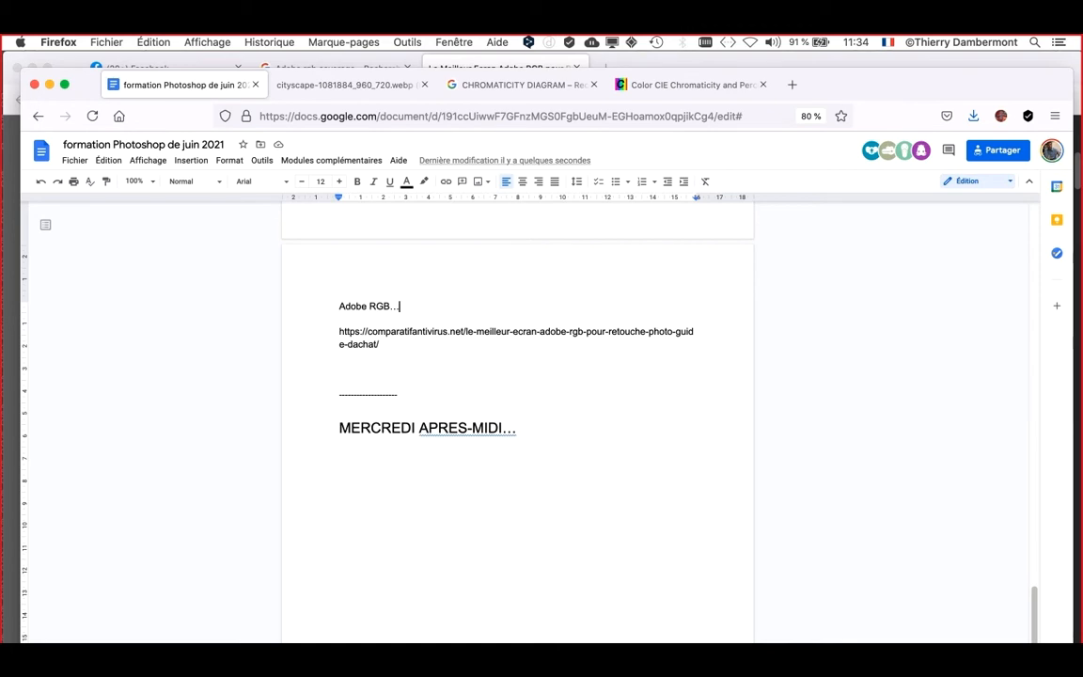
- Move the document's browser window up into the screen corner and widen it slightly to fill the screen
drag(906, 92, 891, 80)
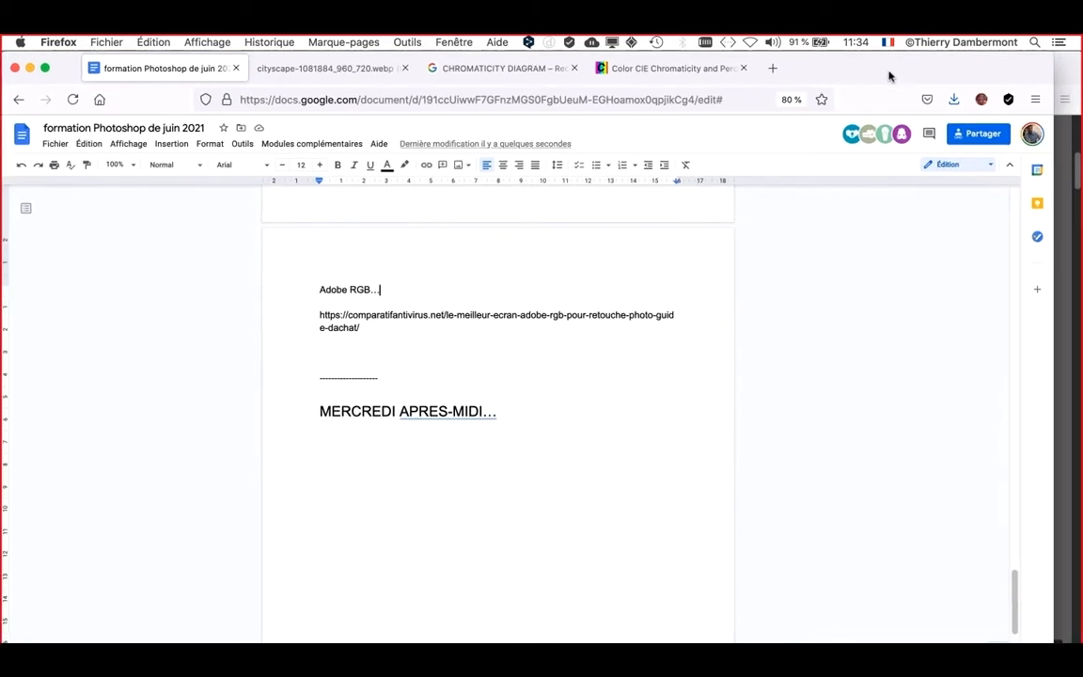
drag(1055, 642, 1072, 641)
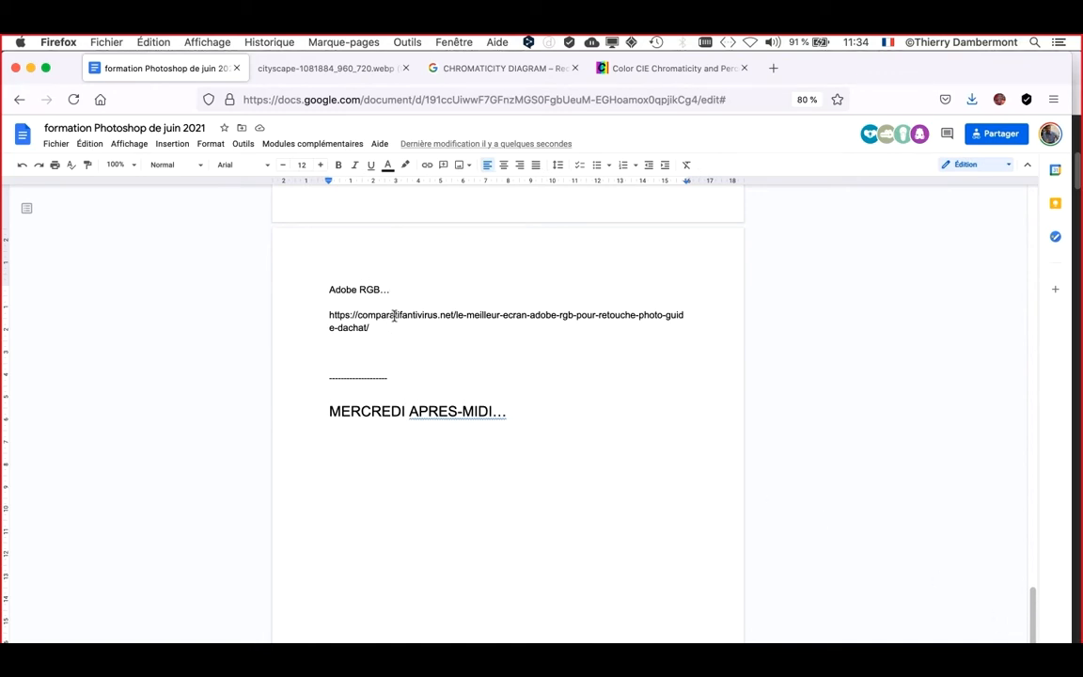
- Make the "Adobe RGB…" title bold and add an empty line directly below the guide address
drag(389, 289, 330, 290)
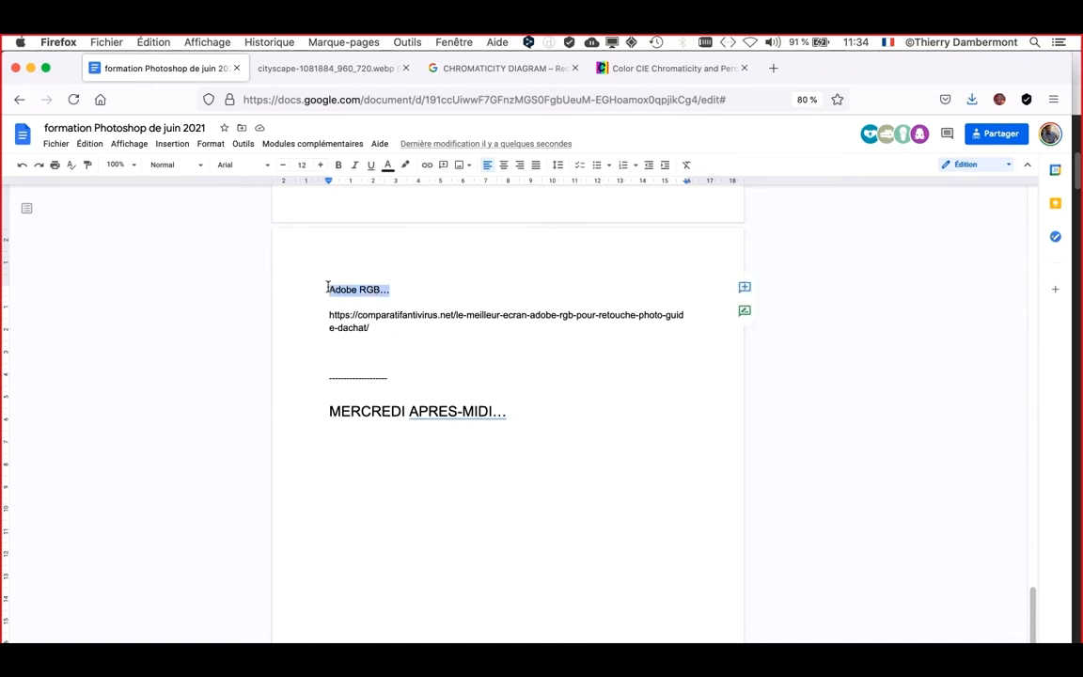
click(339, 164)
click(403, 332)
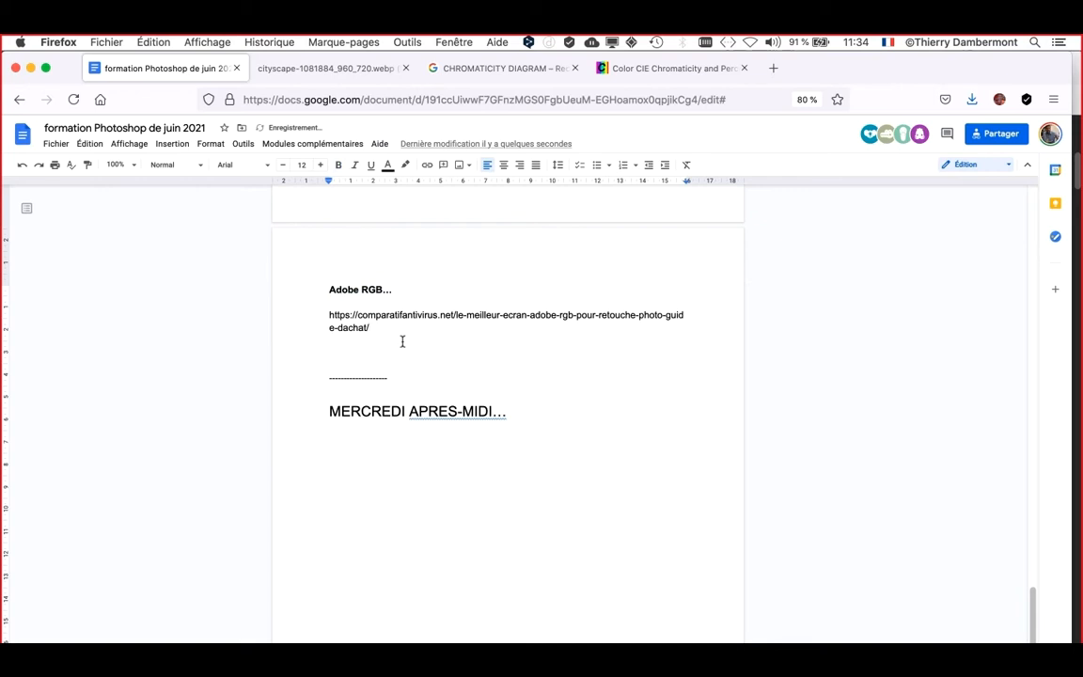
click(401, 351)
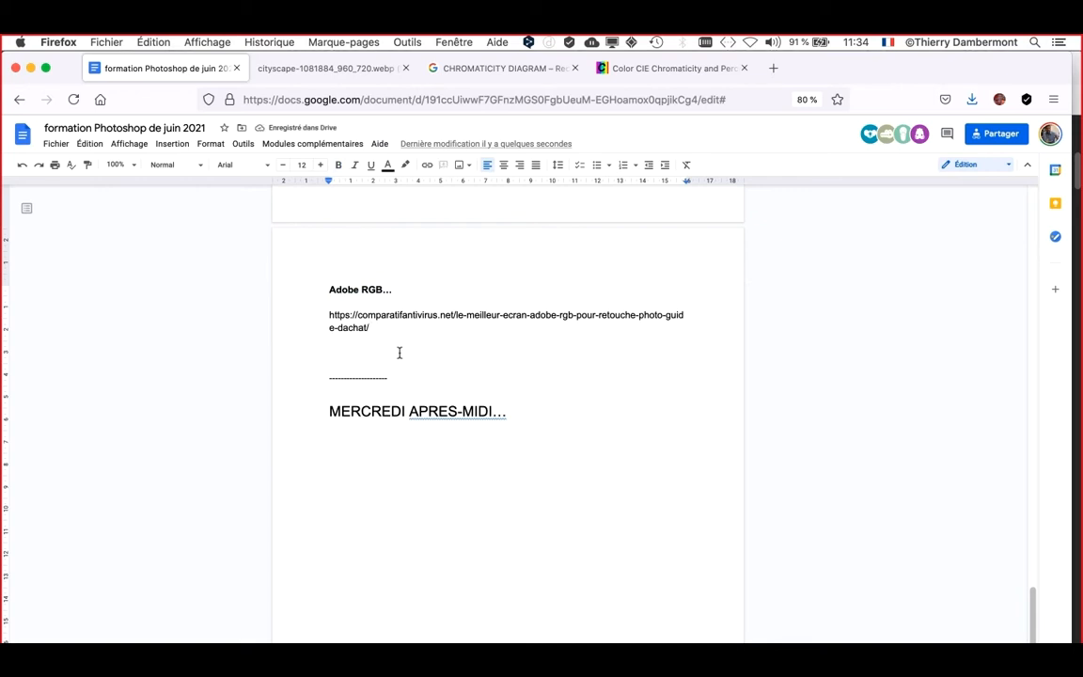
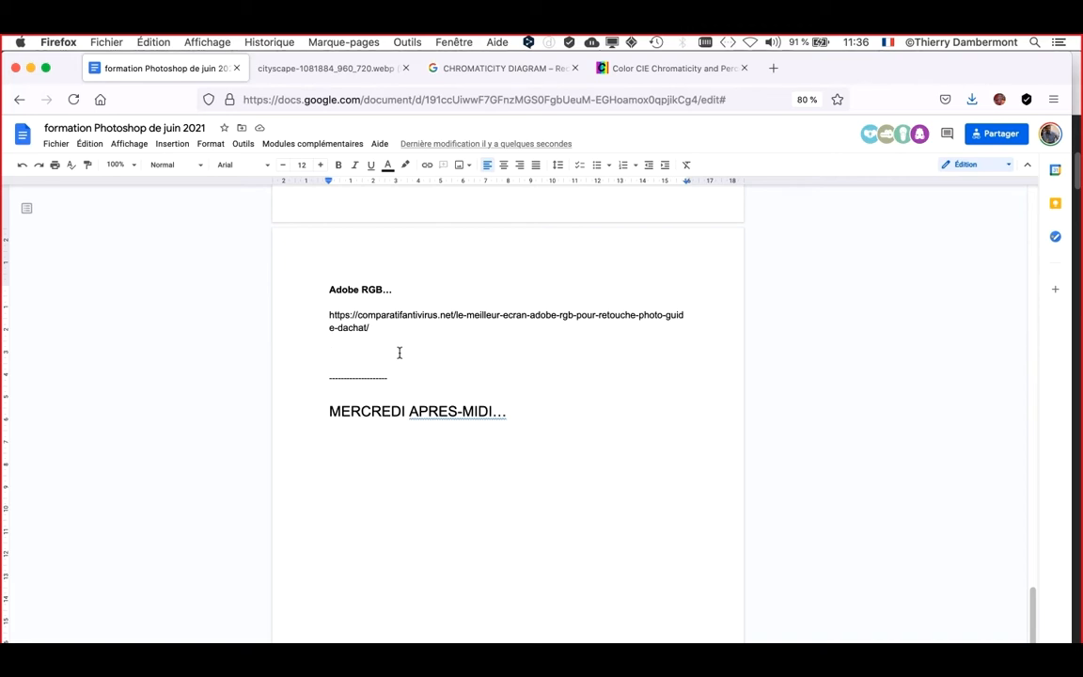
key(Return)
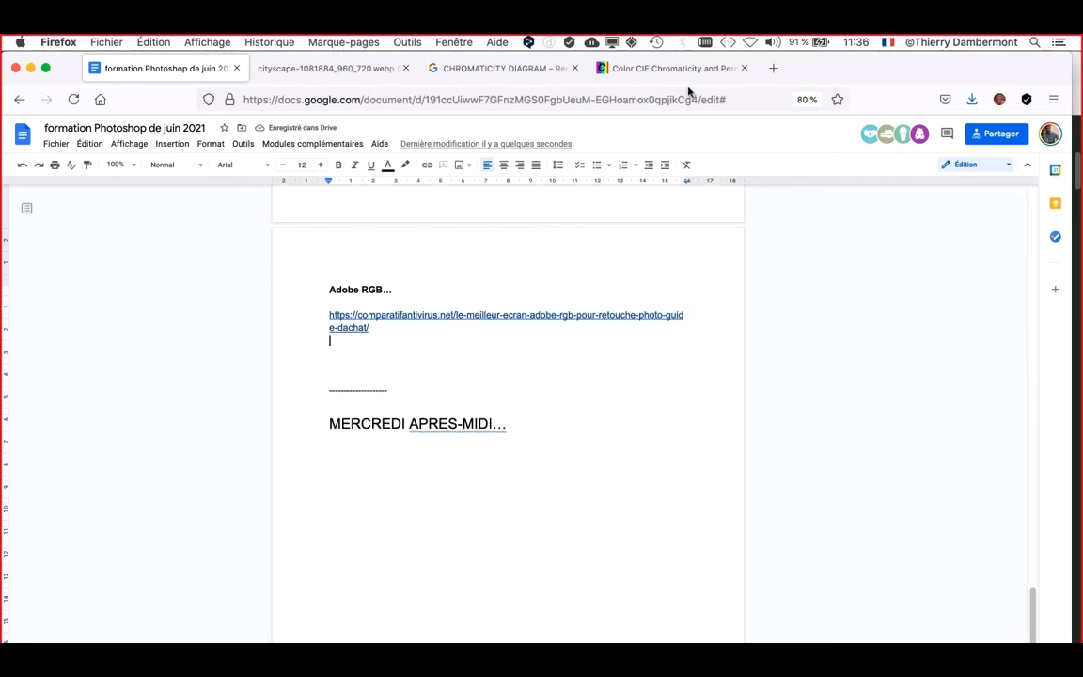
- Open a new browser tab beside the chromaticity page
click(774, 67)
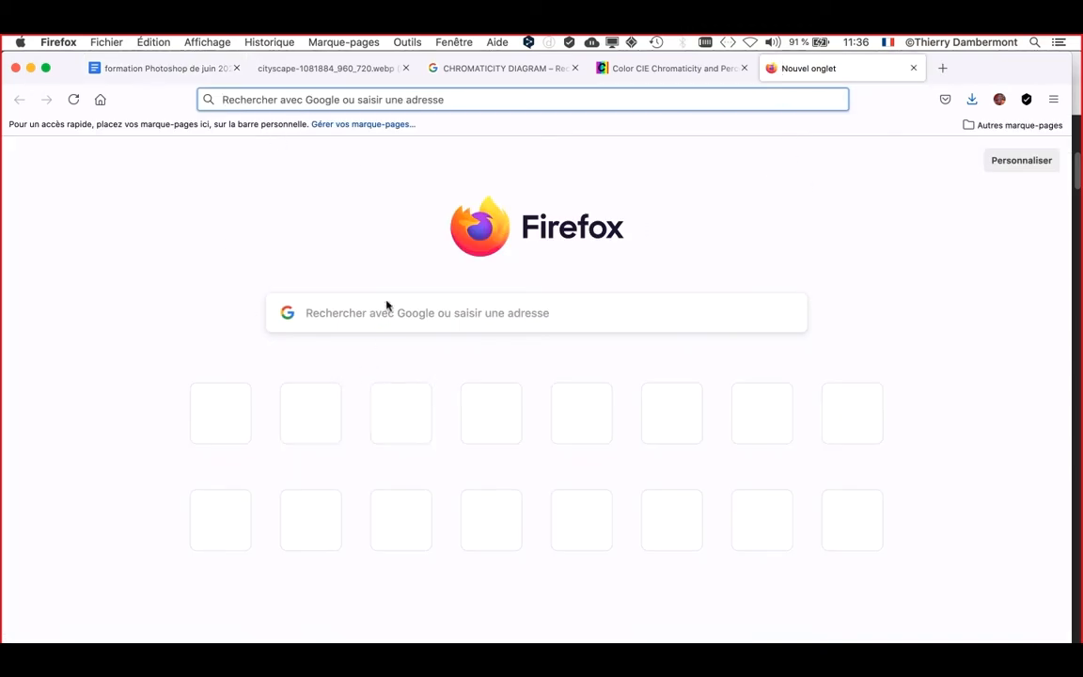
- Search Google for "colorimeter" and examine the product listings and their prices
click(353, 310)
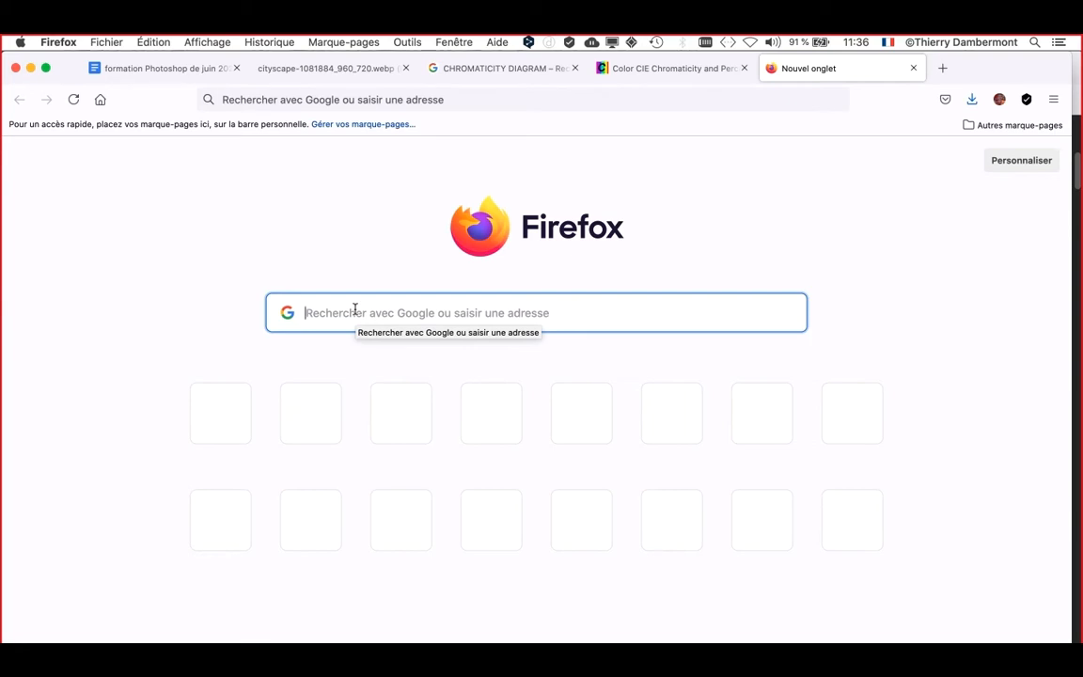
text(c)
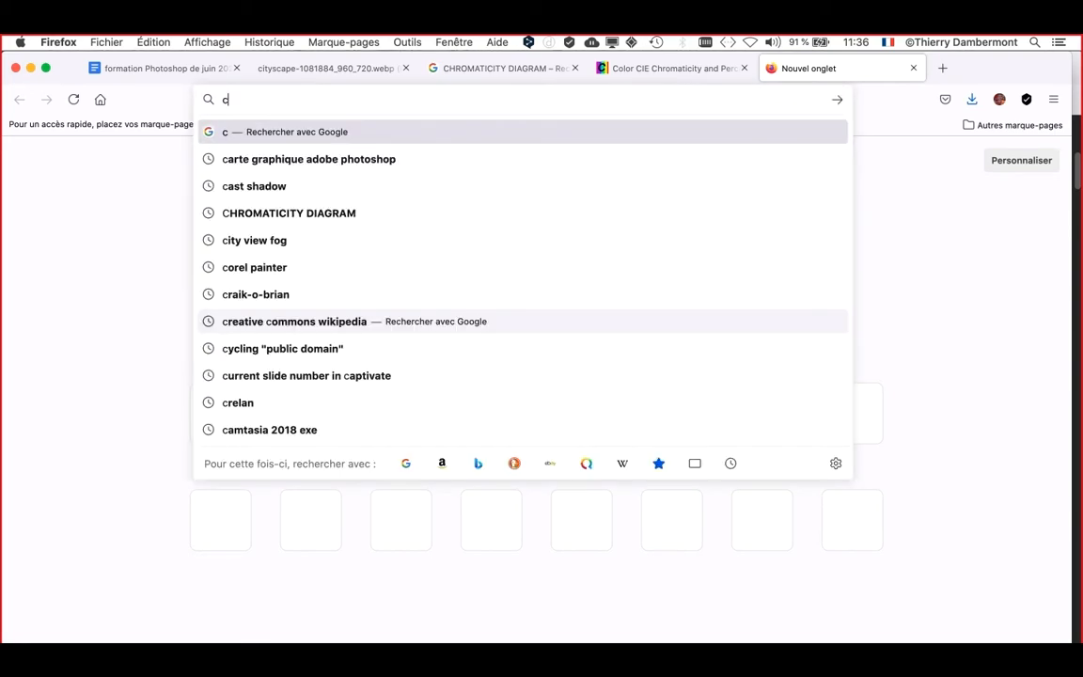
text(olorimet)
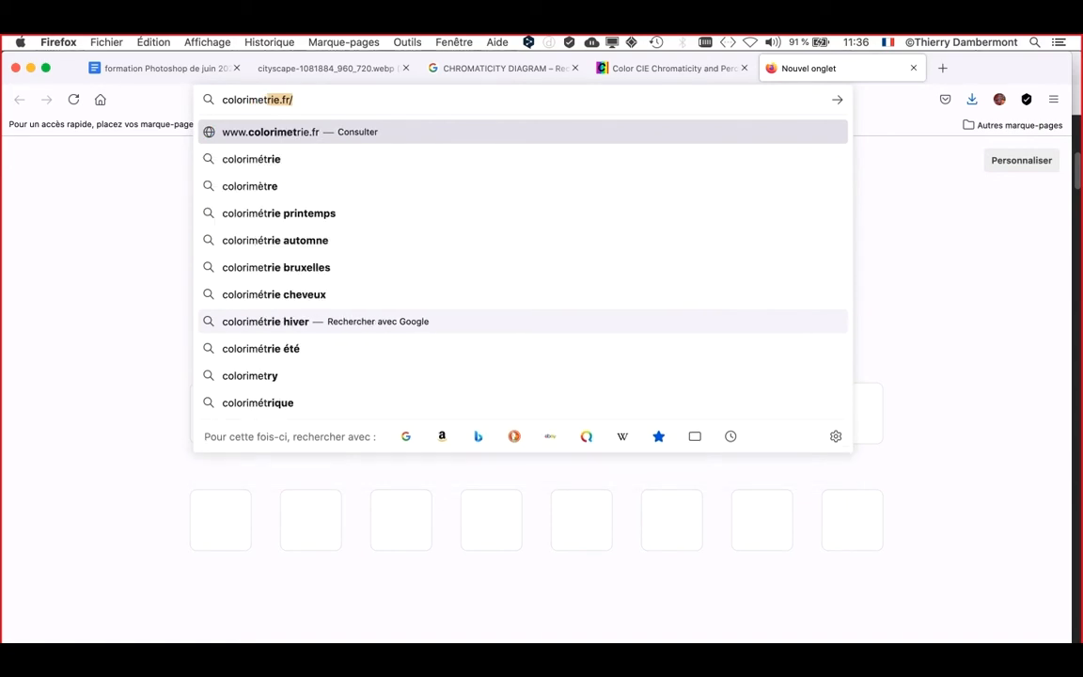
key(BackSpace)
text(er)
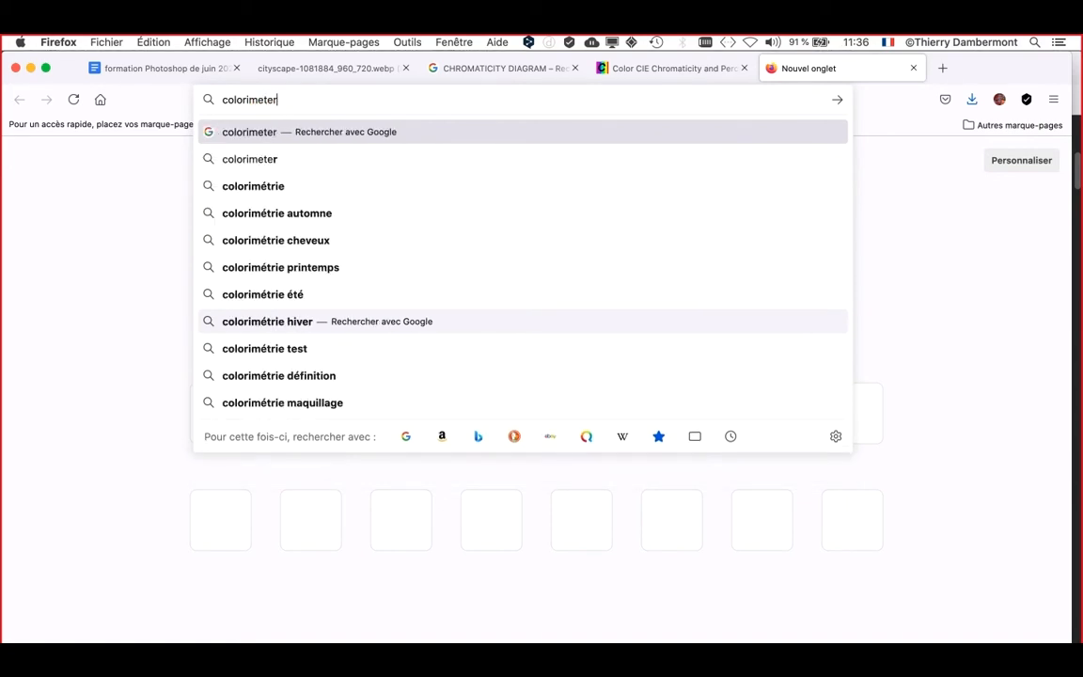
key(Return)
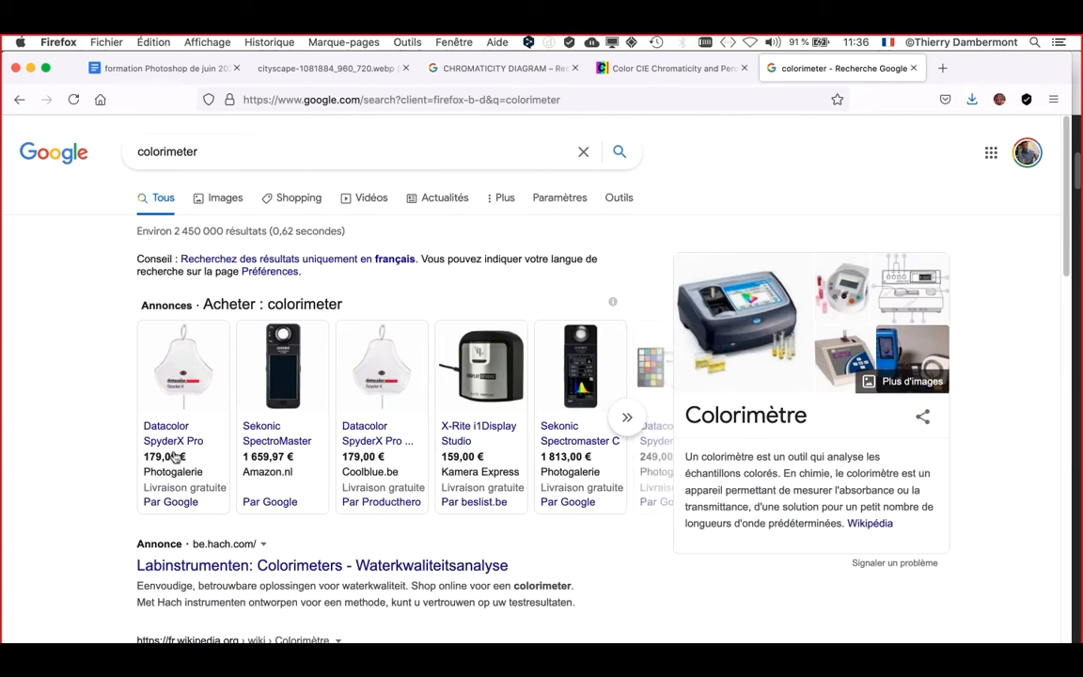
mouse_move(148, 439)
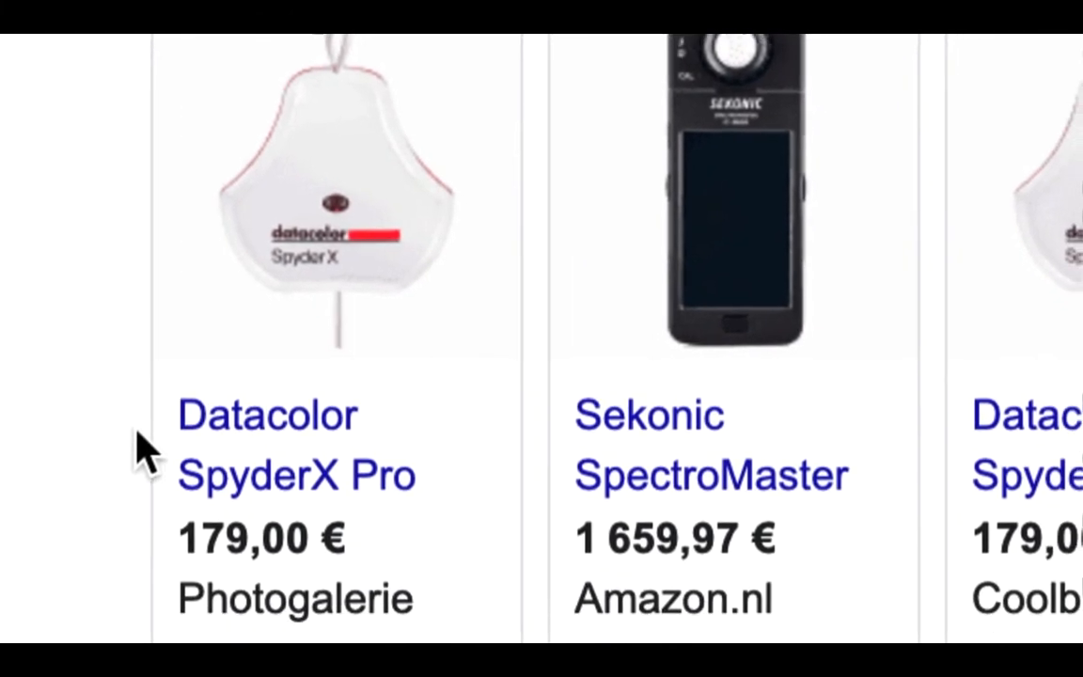
mouse_move(203, 335)
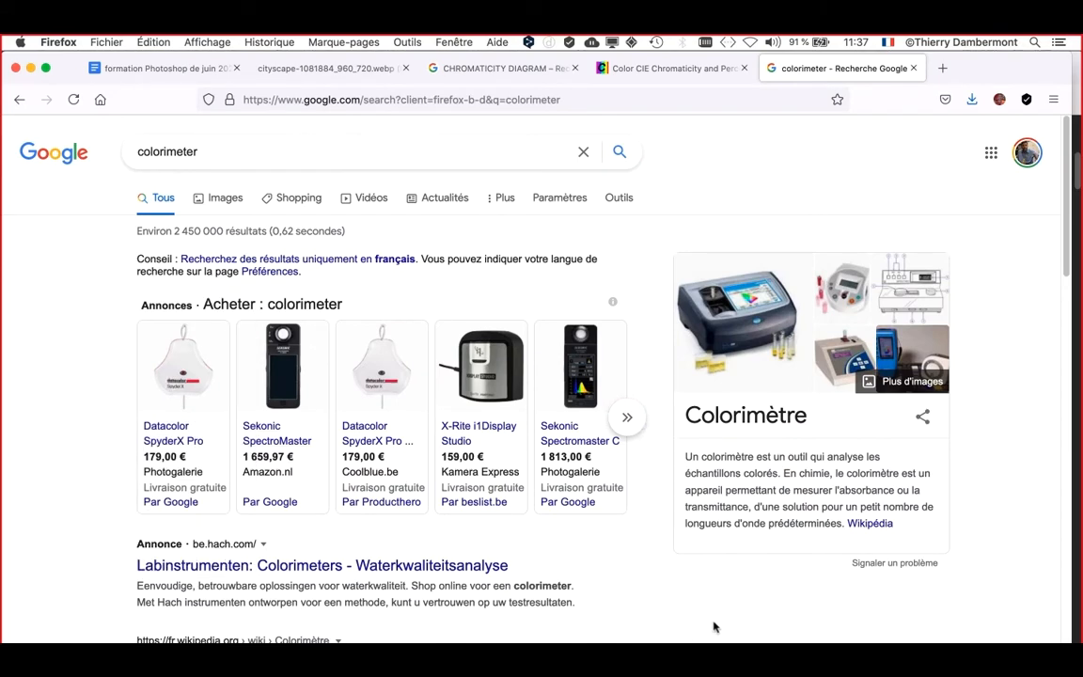
scroll(713, 628, down, 5)
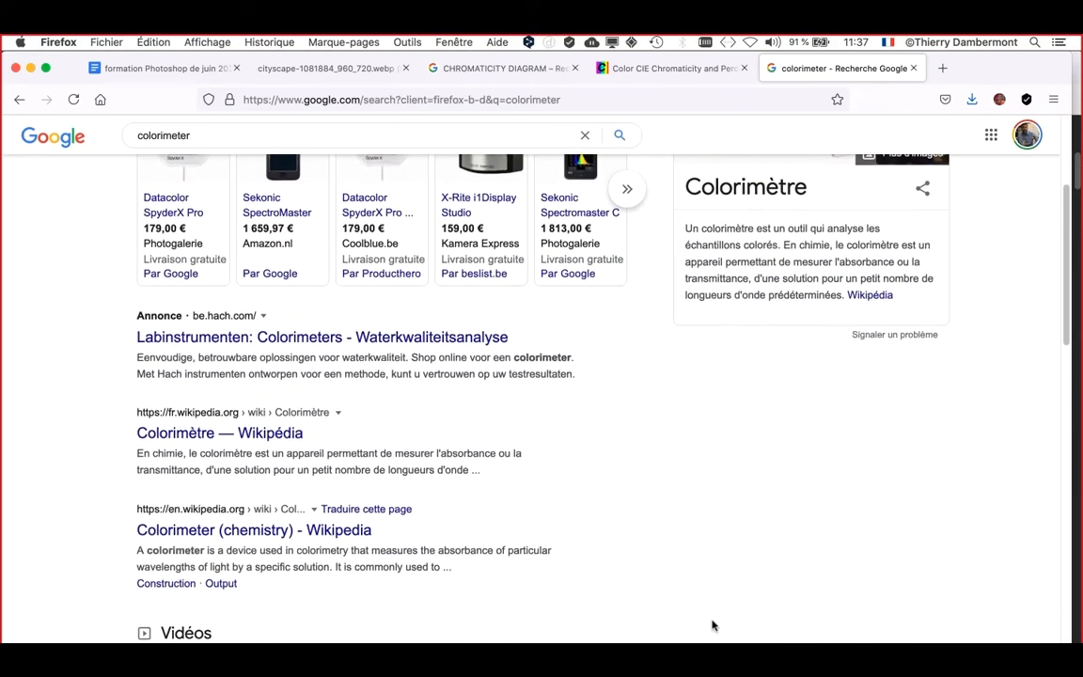
scroll(714, 626, up, 4)
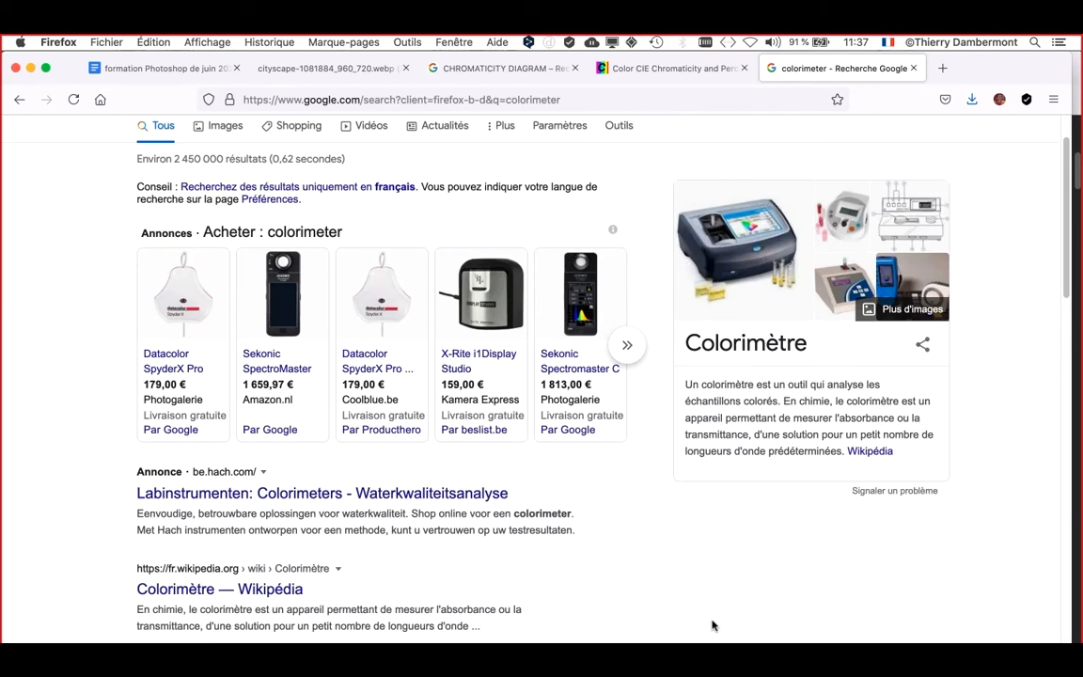
- Replace the Google search term with the suggested query "spectrophotometer" and run the search
scroll(713, 622, up, 2)
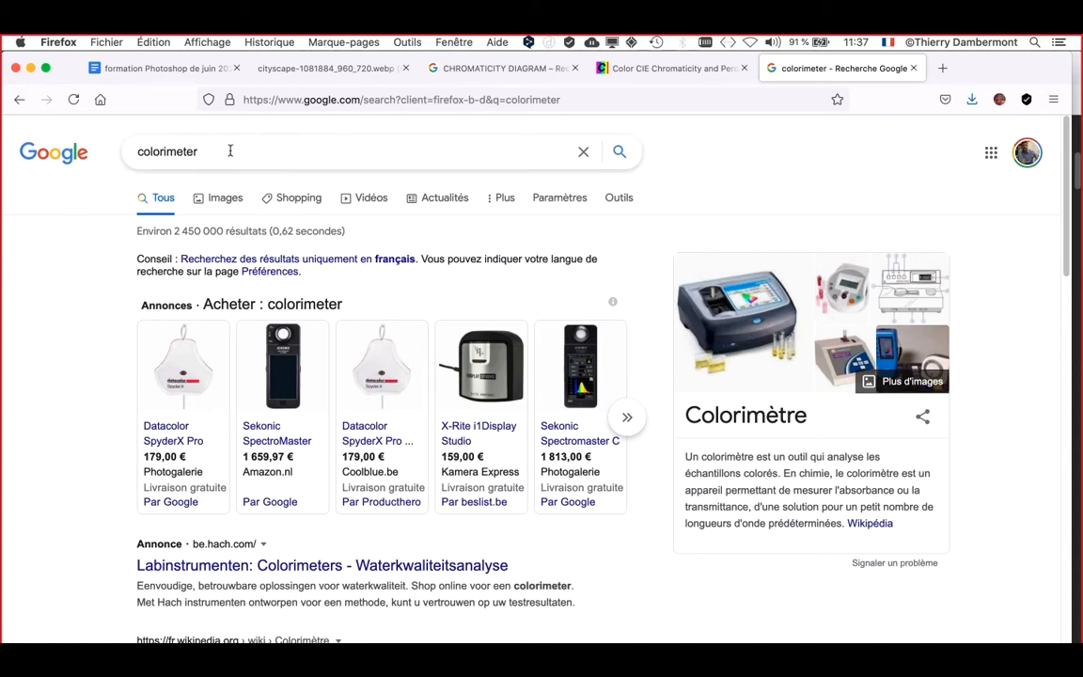
drag(231, 151, 33, 138)
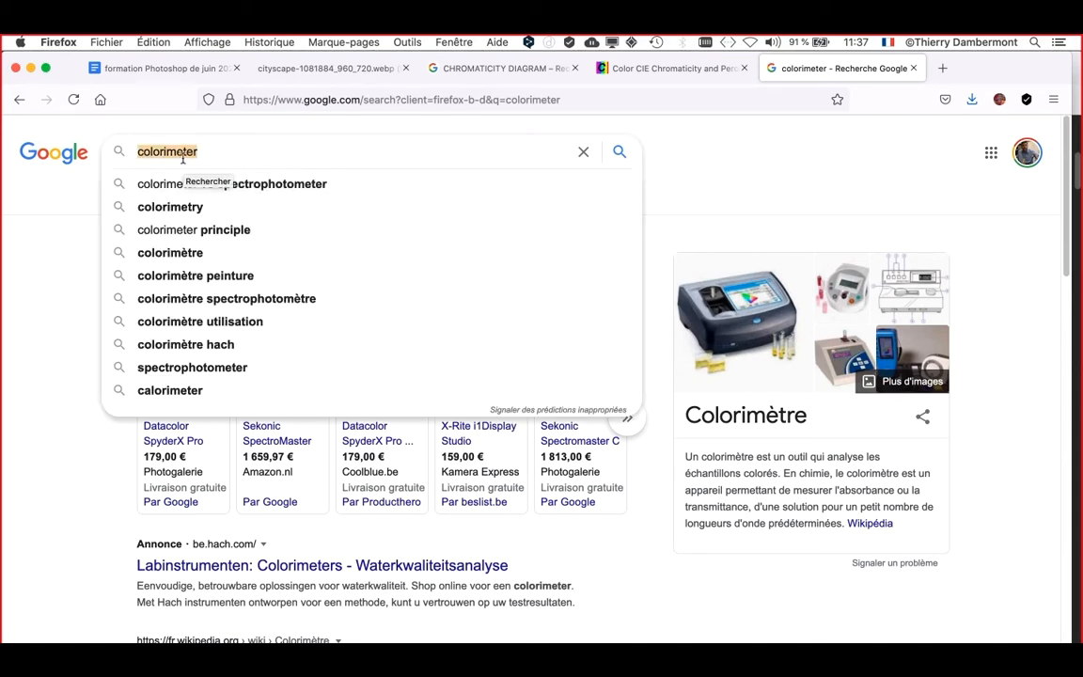
text(spe)
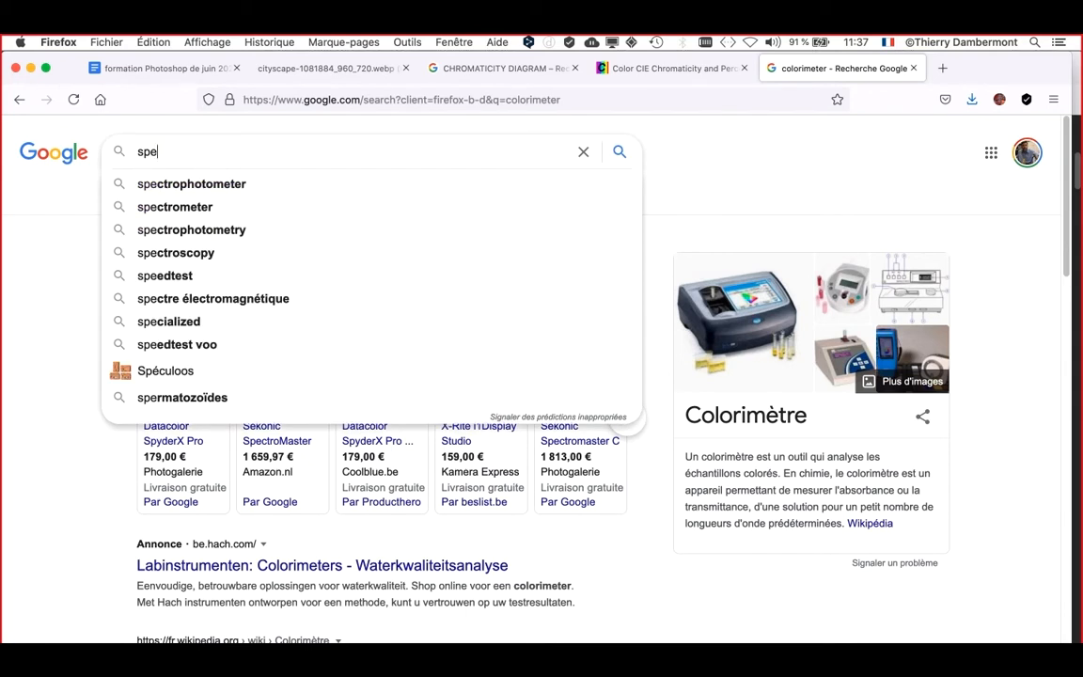
text(ct)
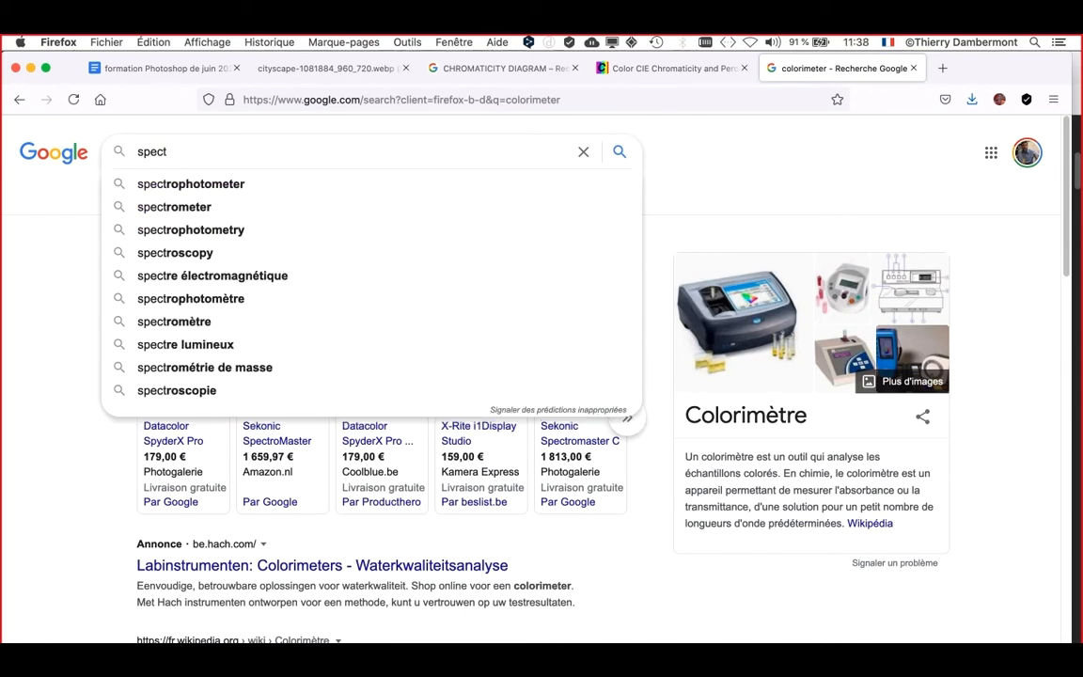
text(r)
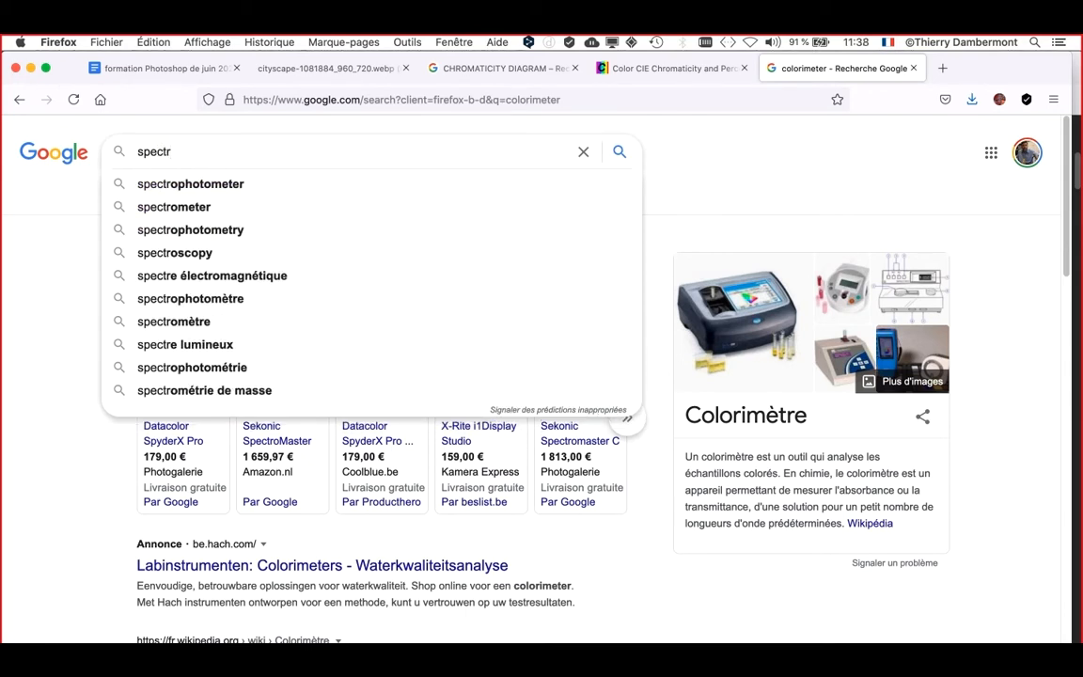
click(190, 182)
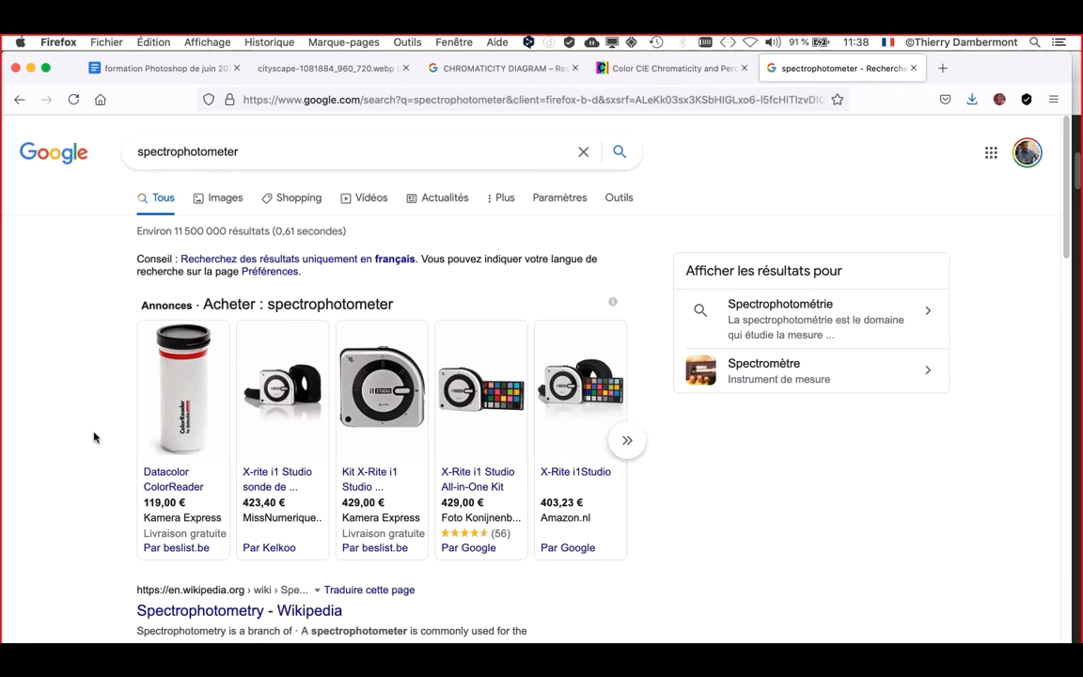
- Examine the spectrophotometer product listings, comparing the models and prices, including the X-Rite i1 Studio kit
scroll(94, 437, down, 2)
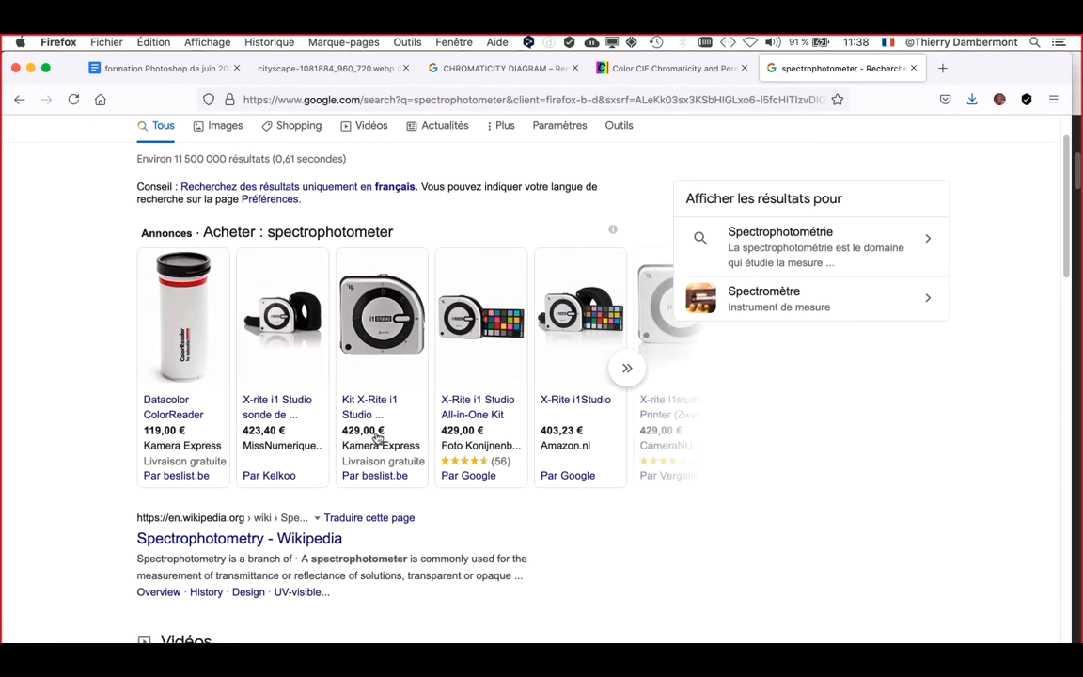
mouse_move(377, 438)
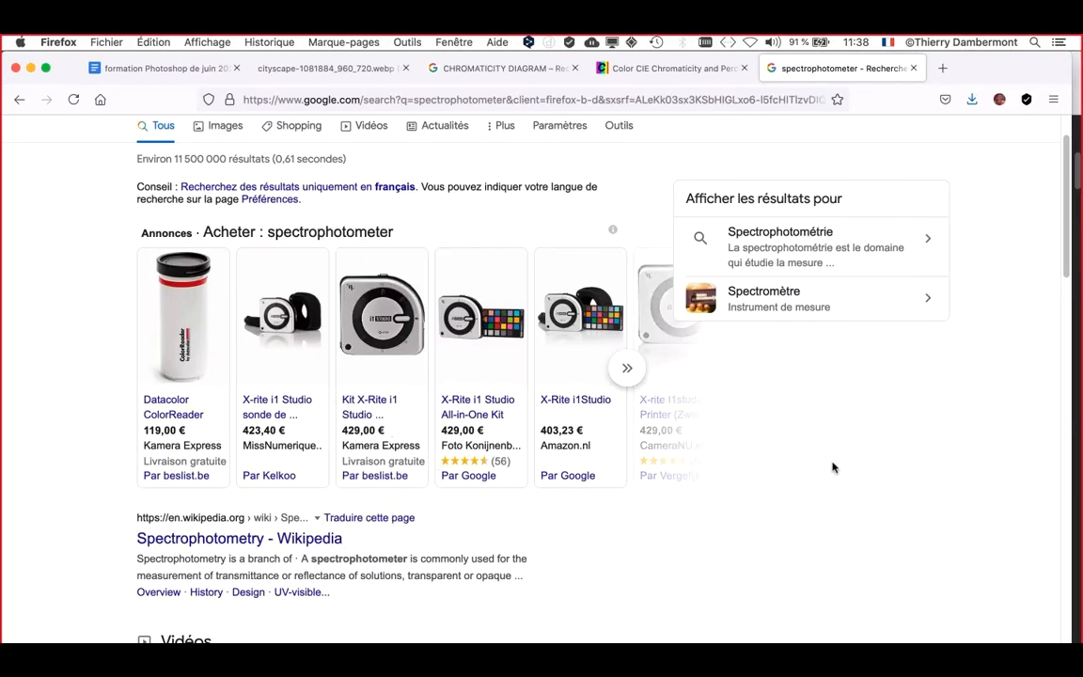
scroll(889, 452, down, 3)
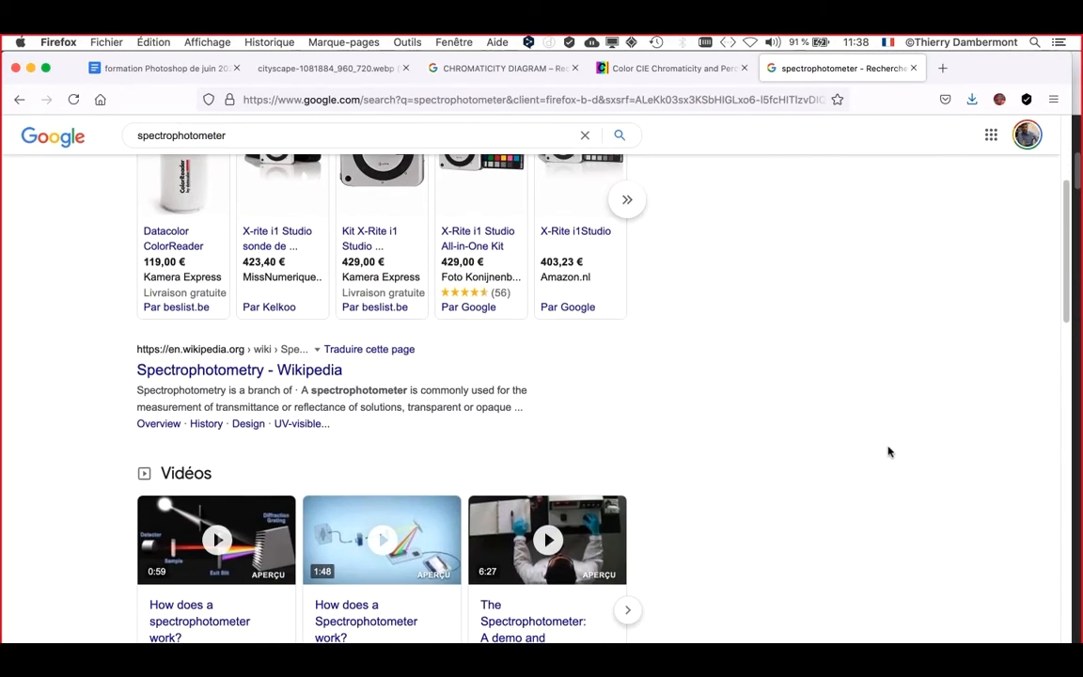
scroll(888, 451, up, 5)
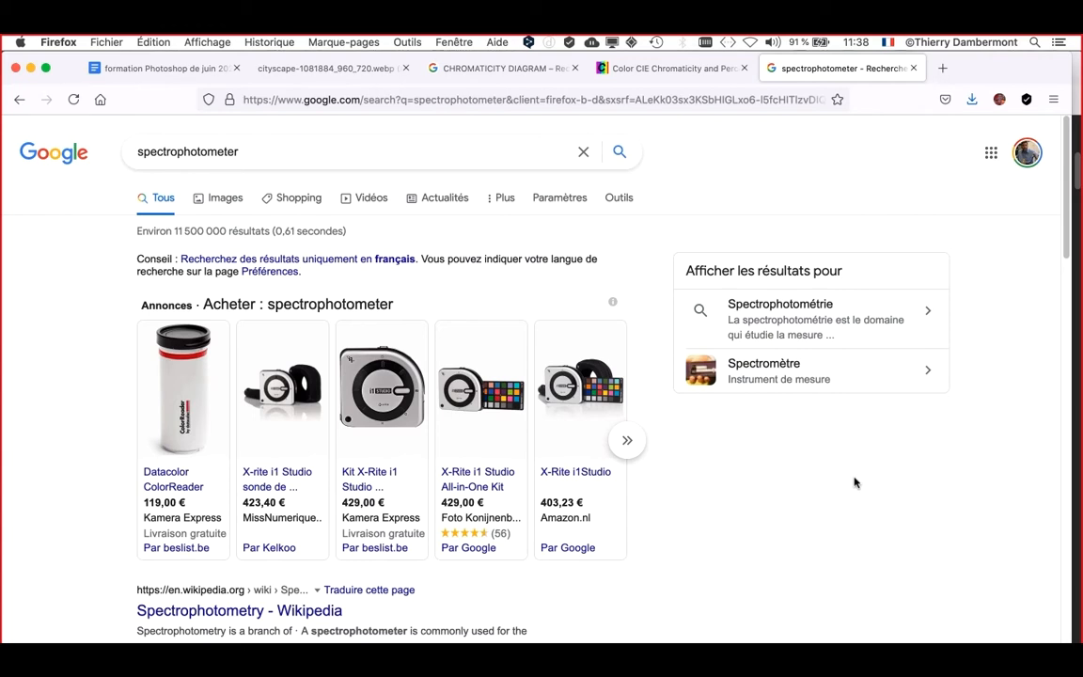
mouse_move(355, 395)
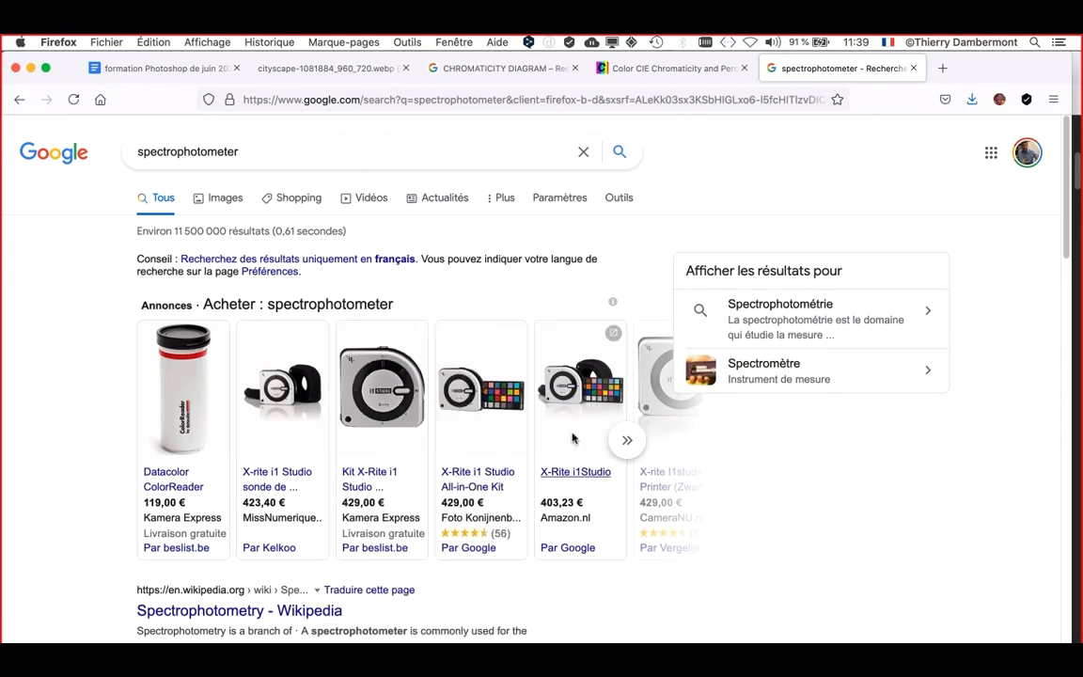
mouse_move(372, 391)
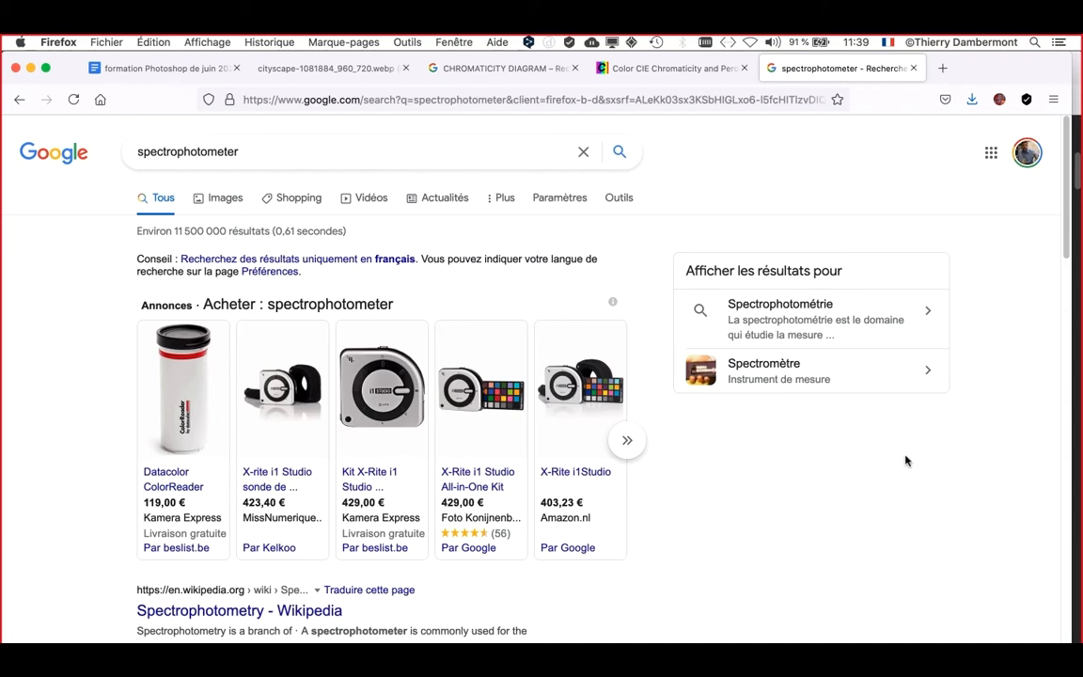
scroll(903, 461, down, 3)
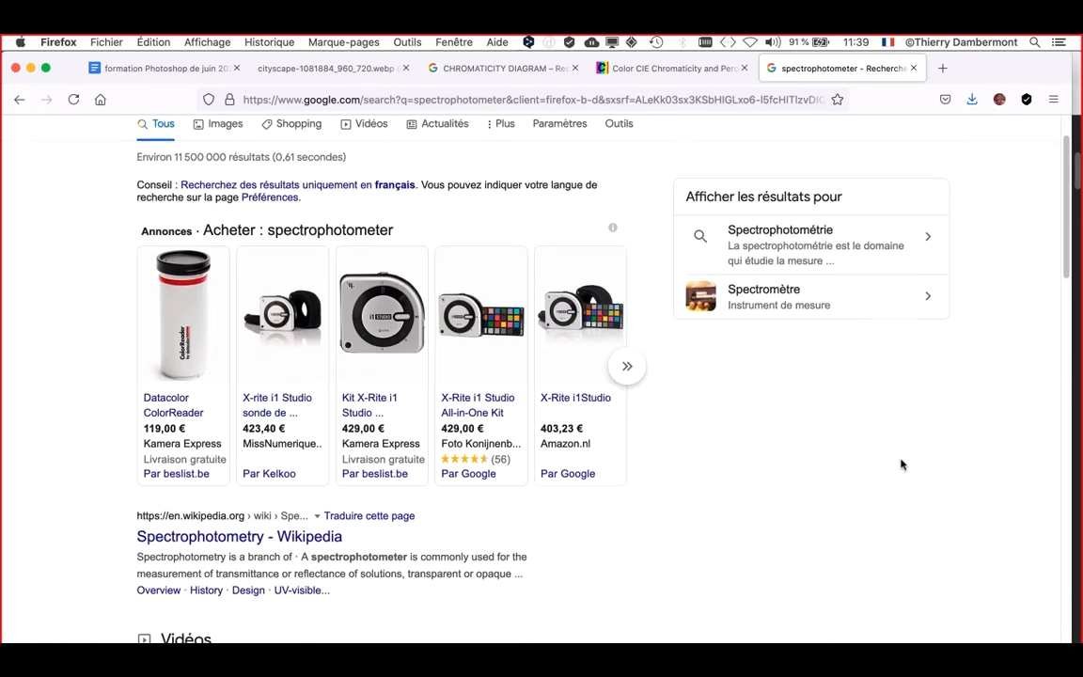
scroll(901, 465, down, 3)
scroll(901, 465, up, 6)
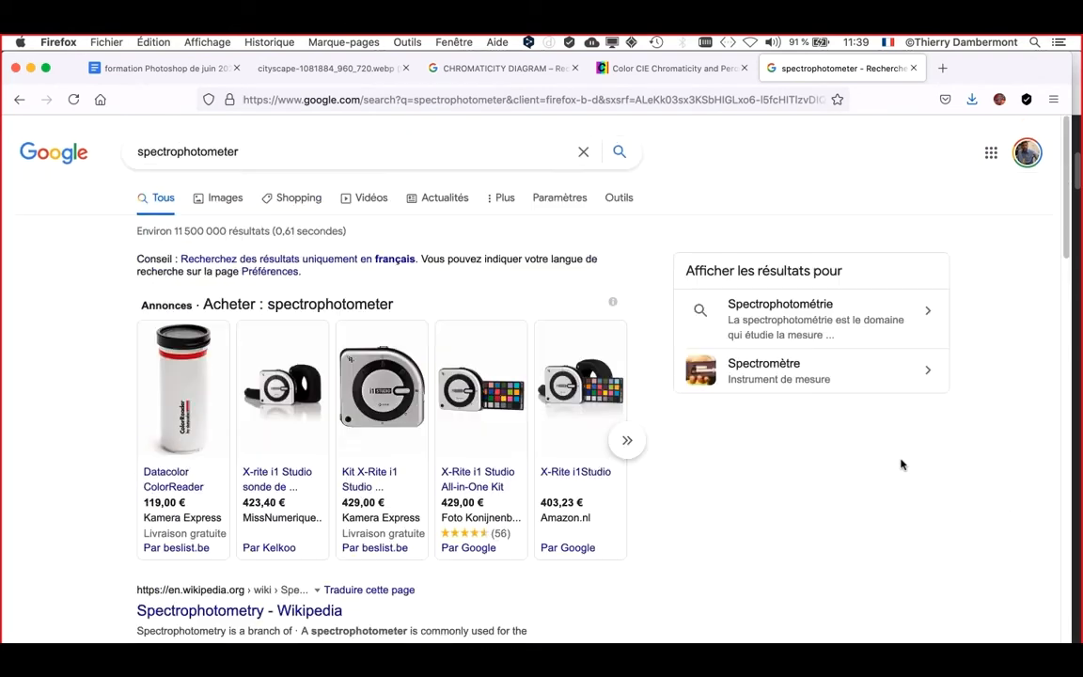
scroll(898, 465, down, 6)
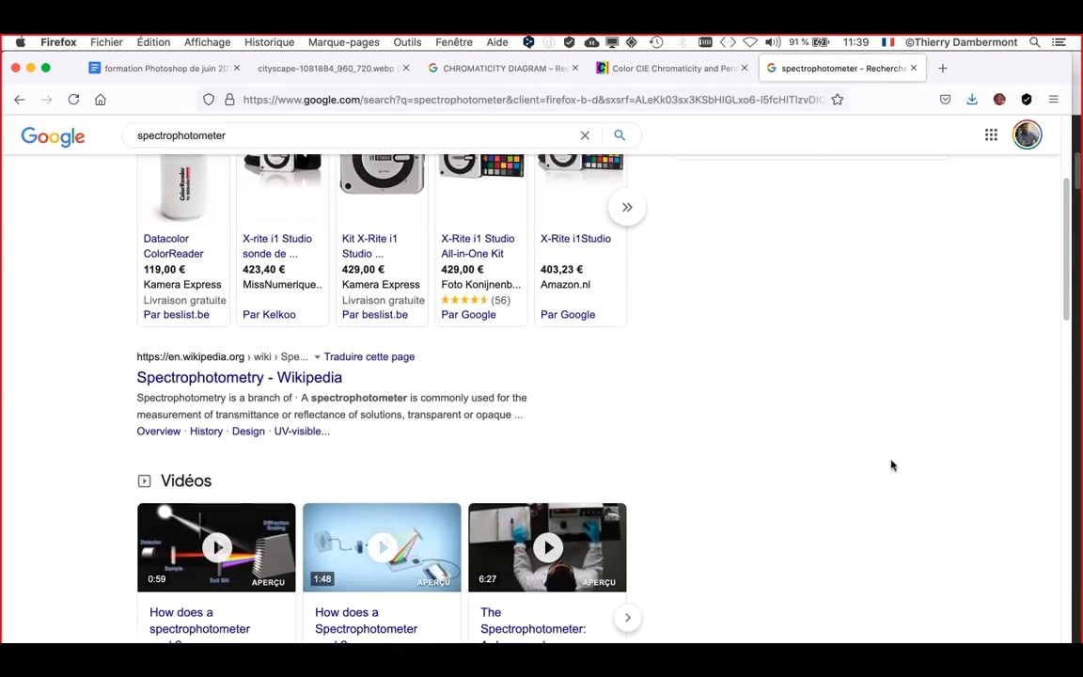
scroll(892, 464, up, 5)
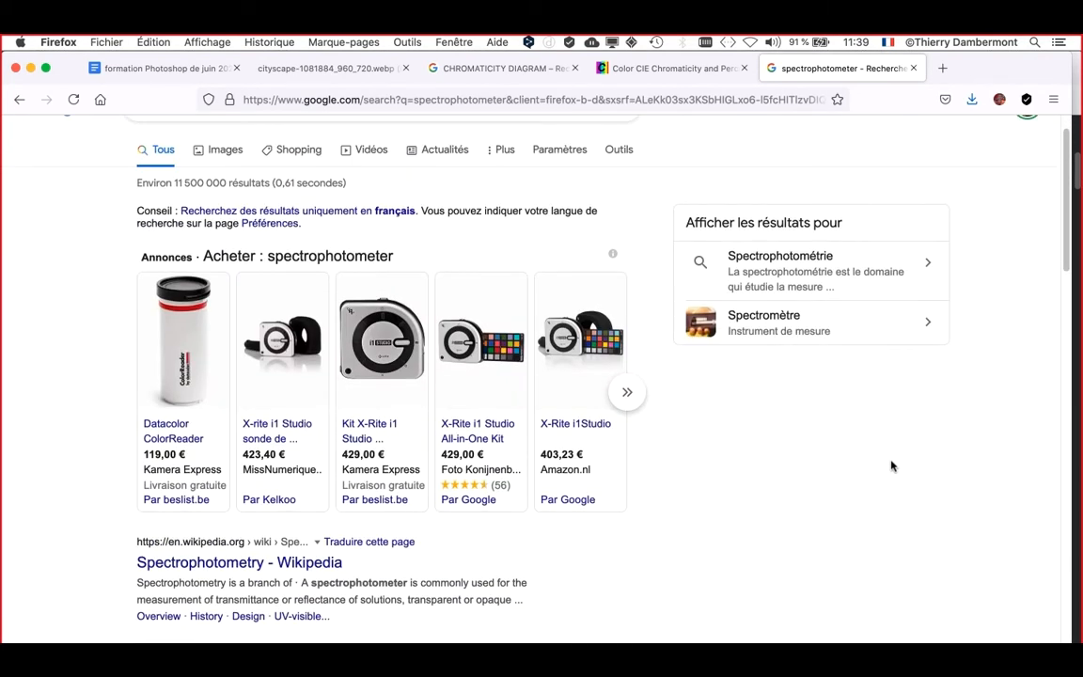
scroll(892, 464, up, 1)
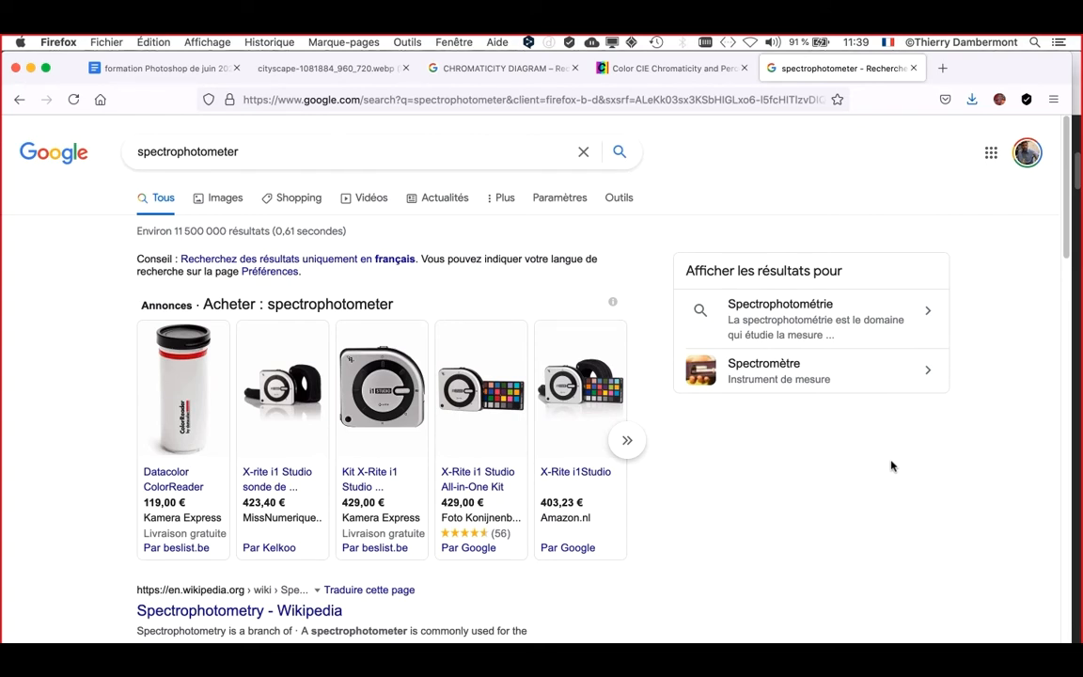
- Switch to System Preferences and show the built-in display's colour profile settings with all other applications hidden
click(18, 42)
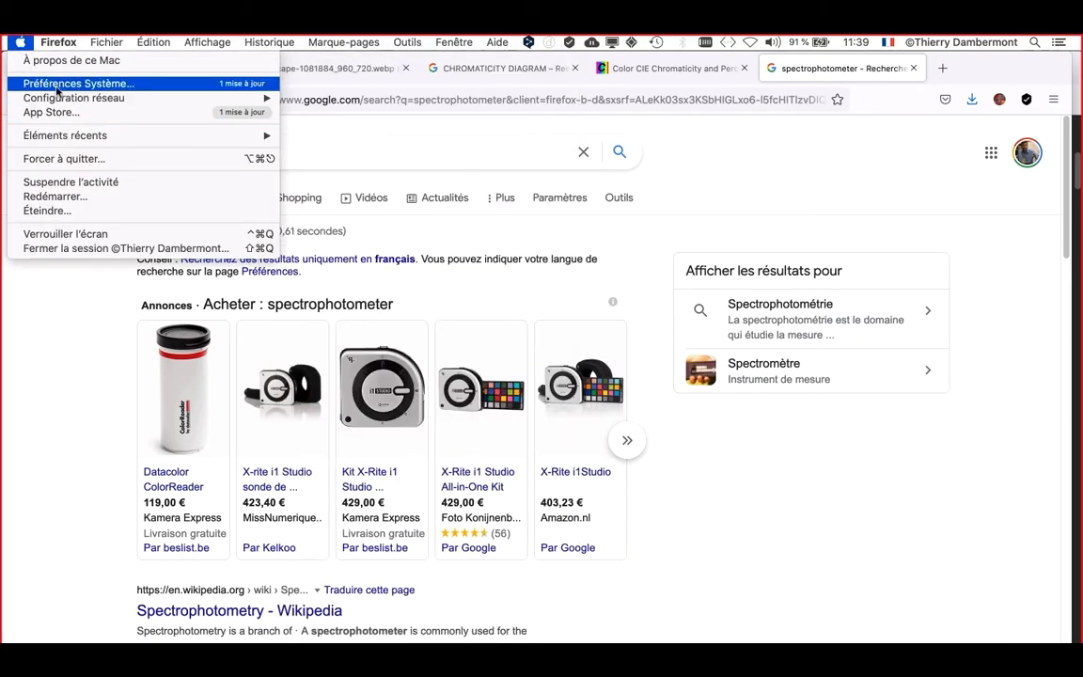
click(54, 83)
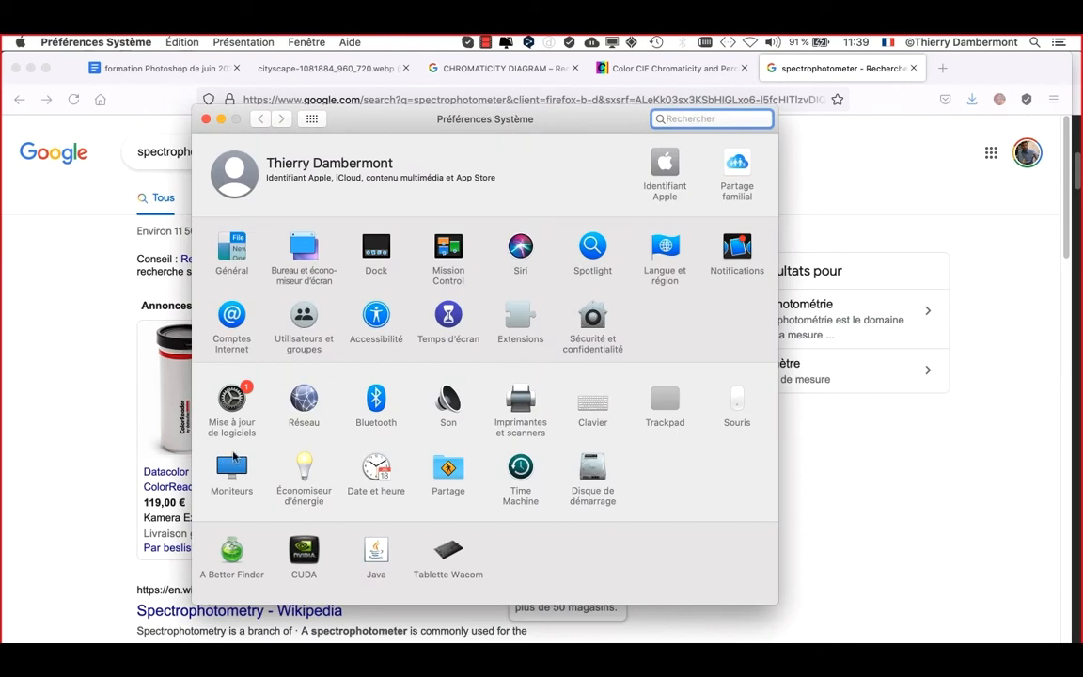
click(232, 468)
key(super+alt+h)
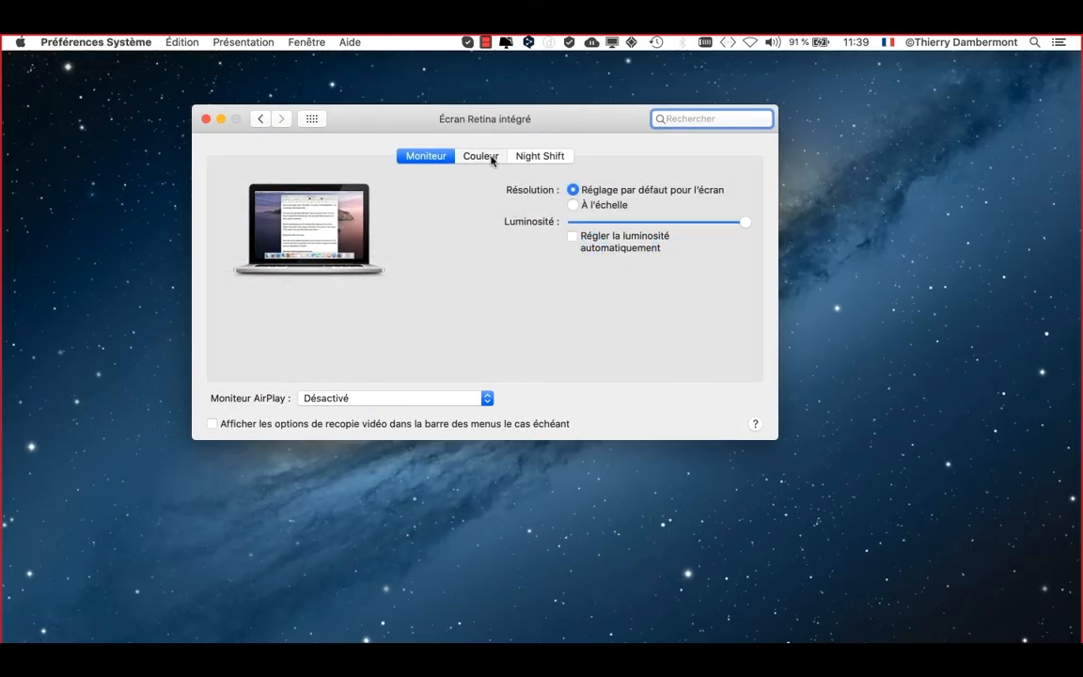
click(491, 158)
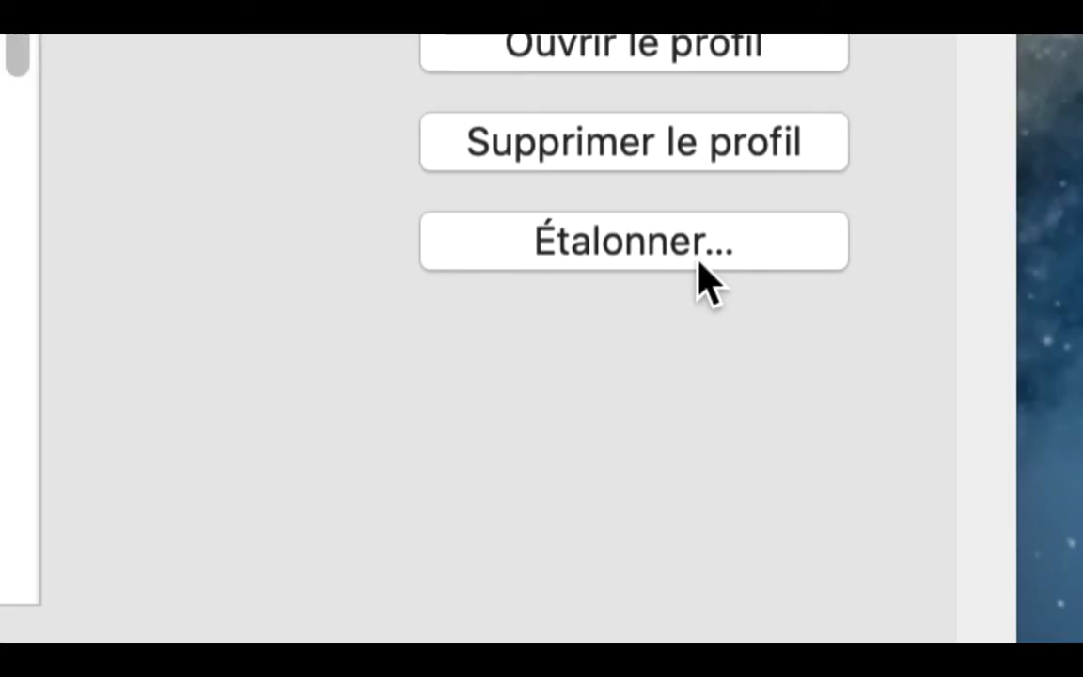
- Start calibrating the built-in display, move the assistant window upward, and proceed past its introduction
click(701, 266)
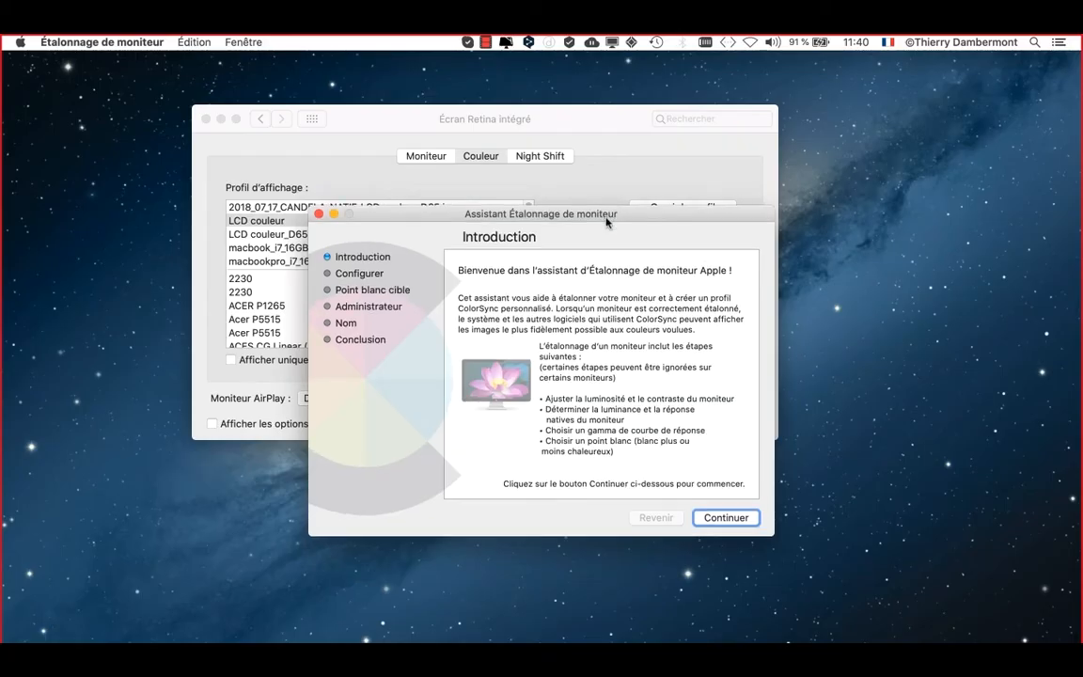
drag(702, 213, 678, 91)
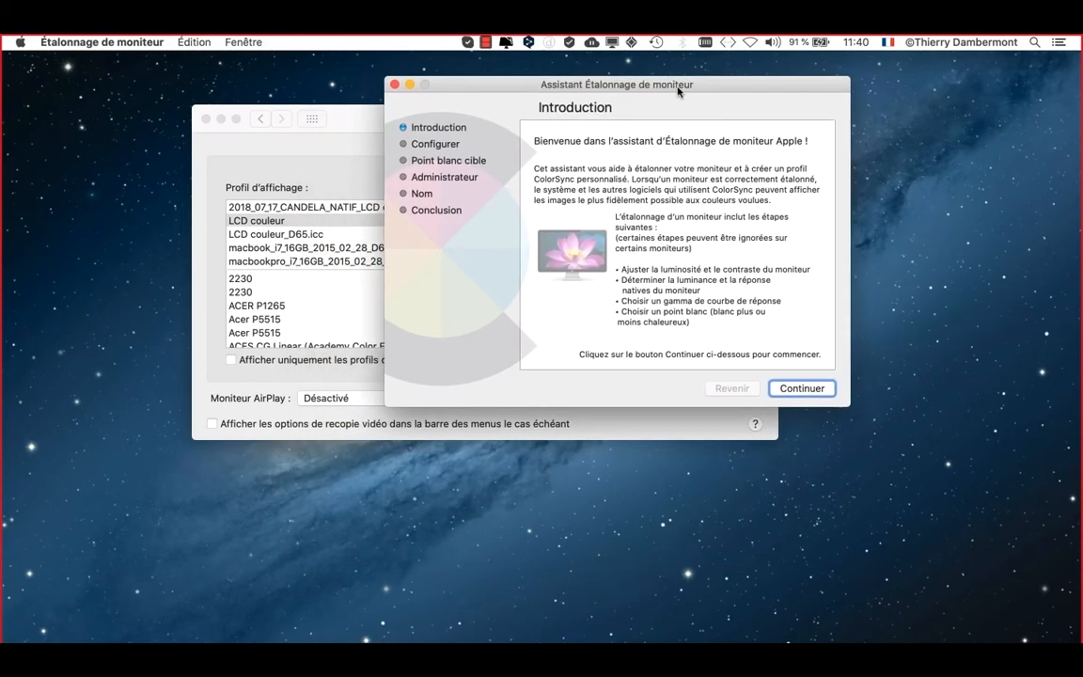
click(790, 388)
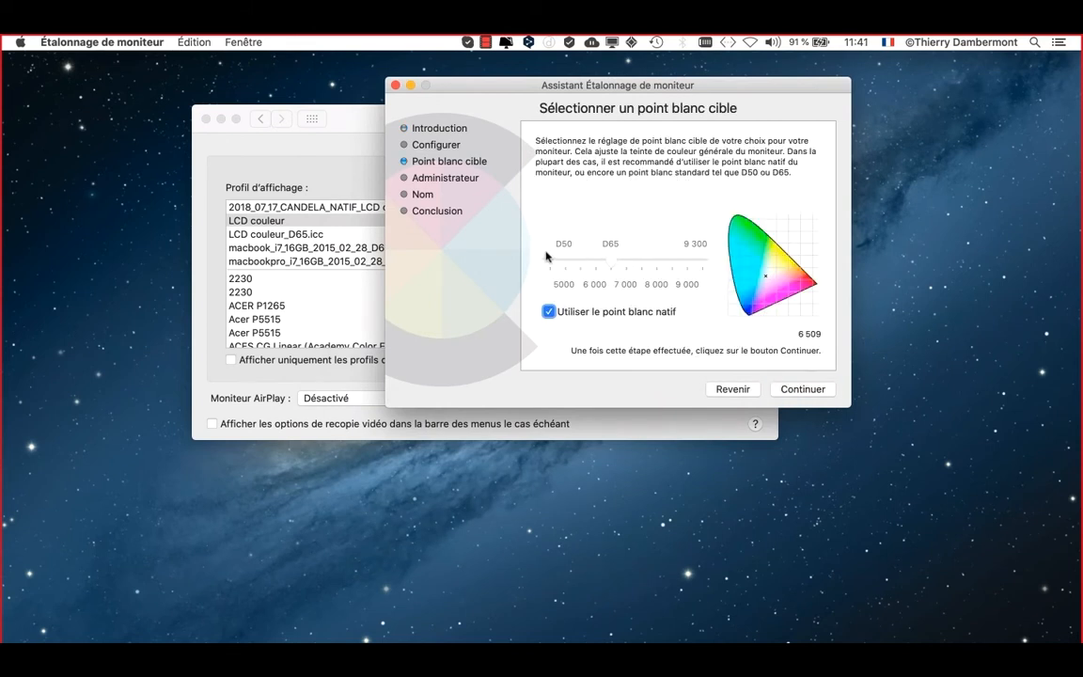
- Keep the native white point for the calibration and accept "LCD couleur étalonné" as the profile name
click(806, 389)
click(806, 392)
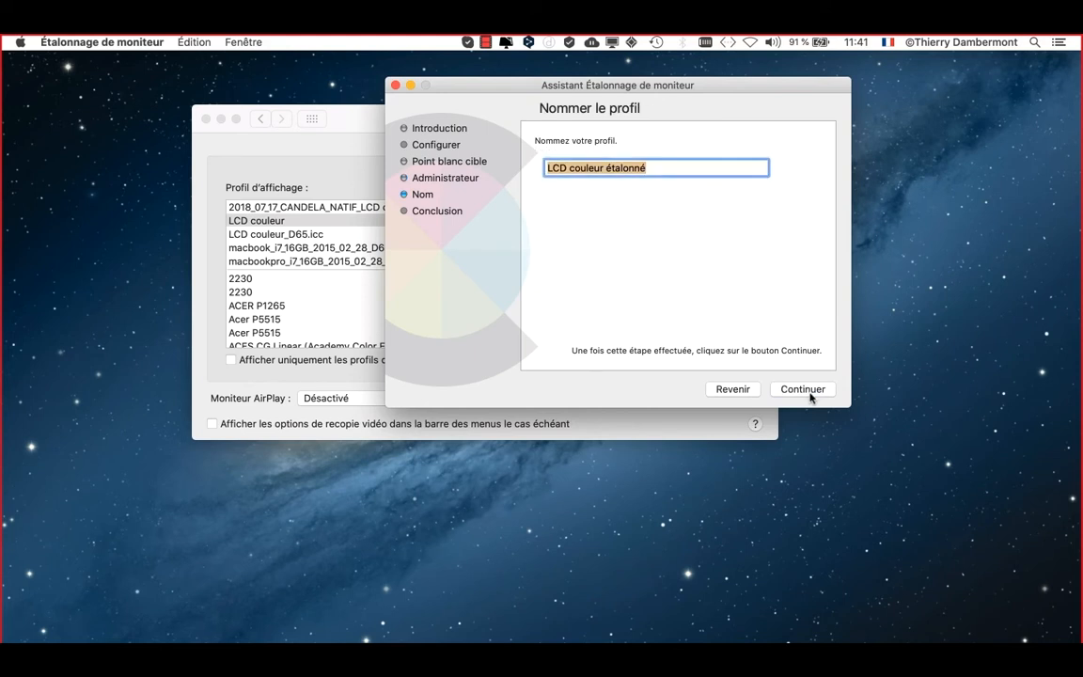
click(804, 389)
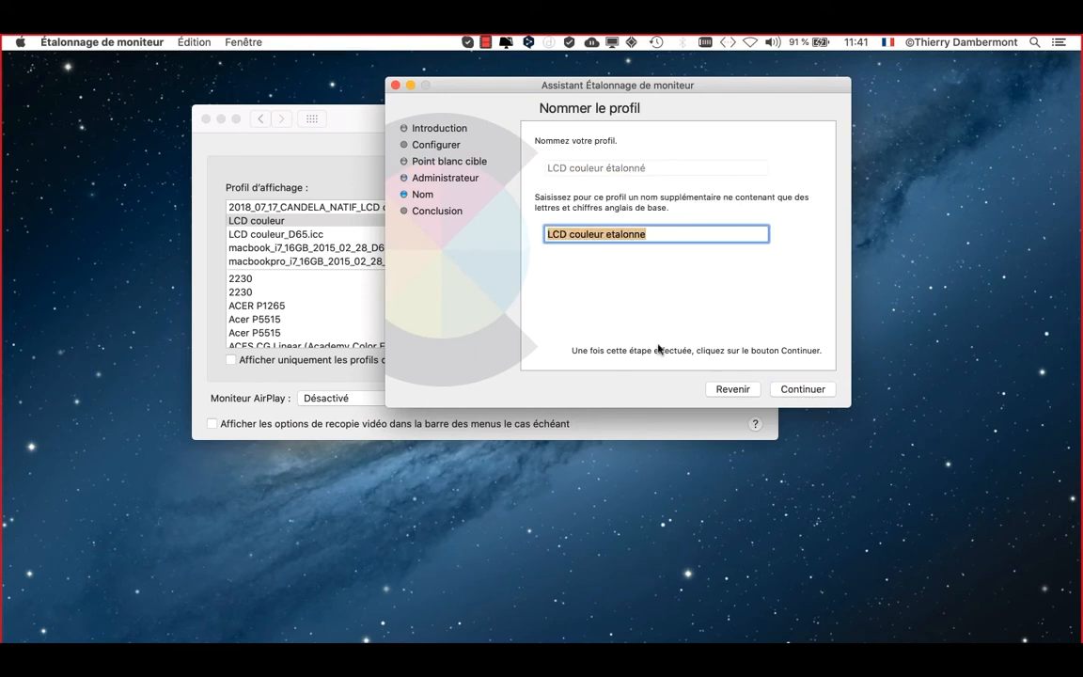
- Quit the monitor calibration assistant before completing the profile and close System Preferences
click(395, 85)
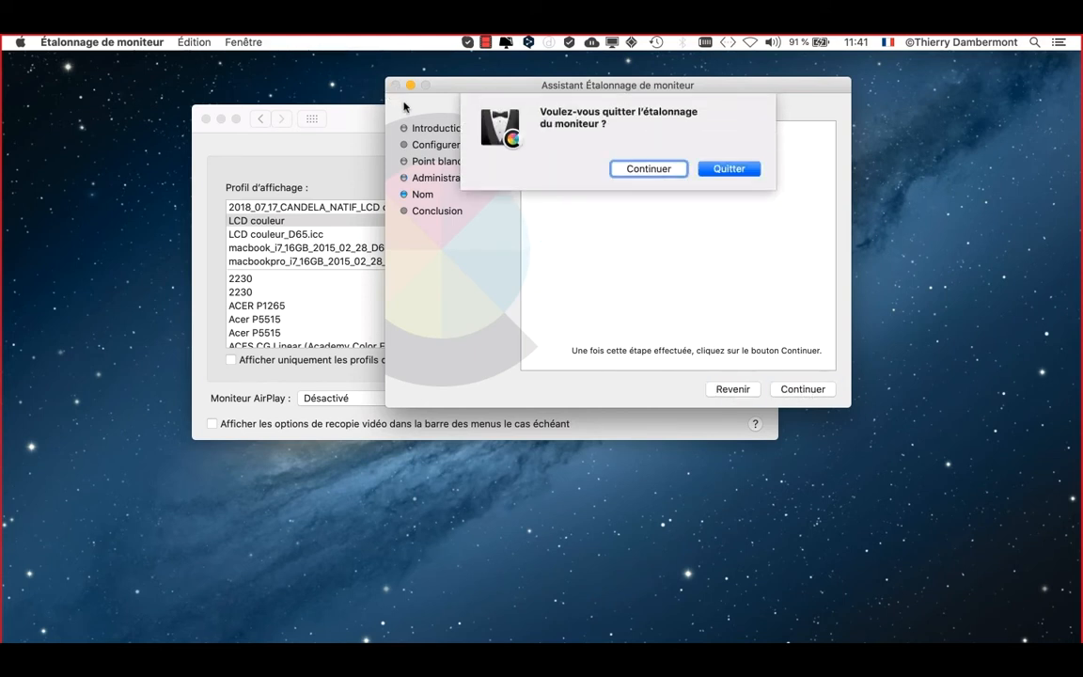
click(726, 169)
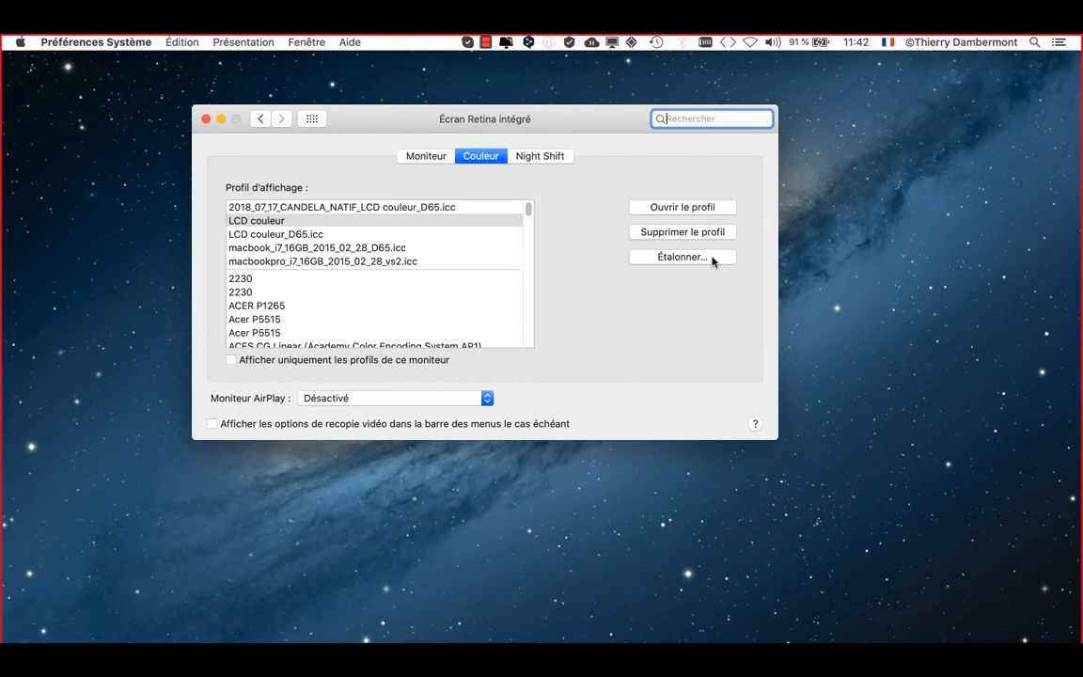
click(206, 119)
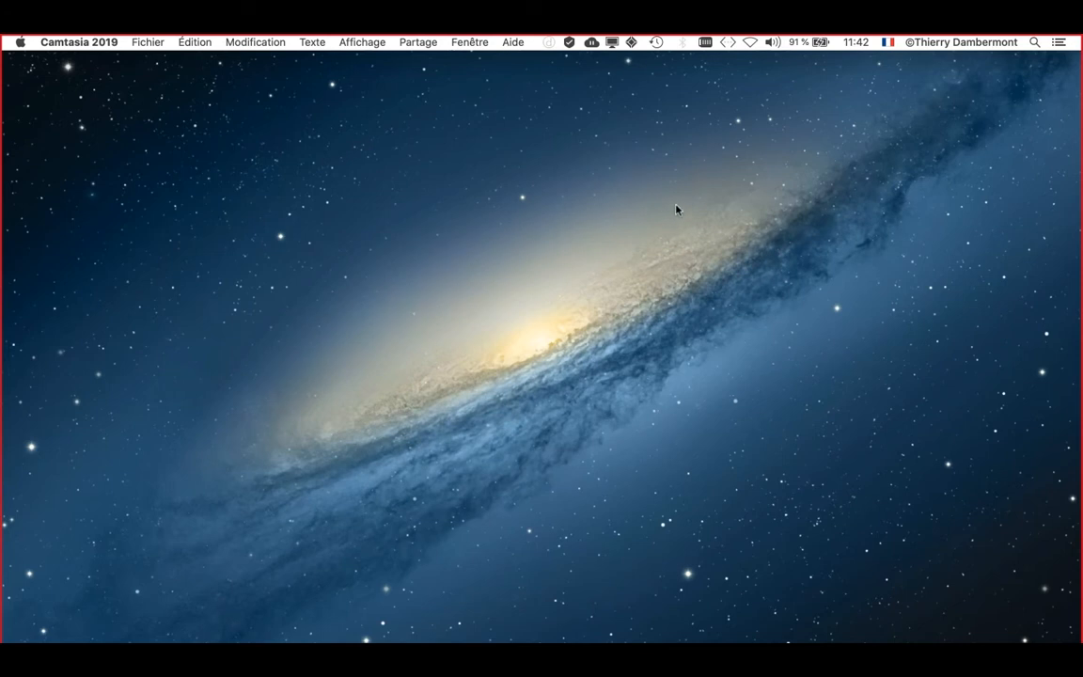
- Switch to Firefox, replace the spectrophotometer query with "color grading" and show the image results
key(super+Tab)
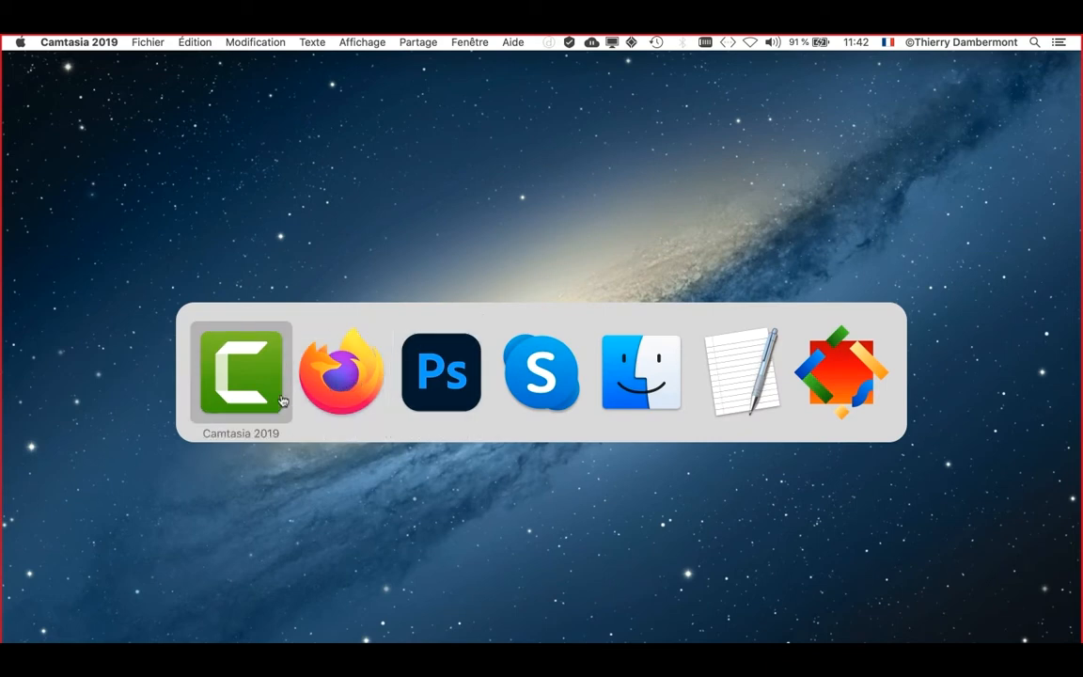
click(337, 402)
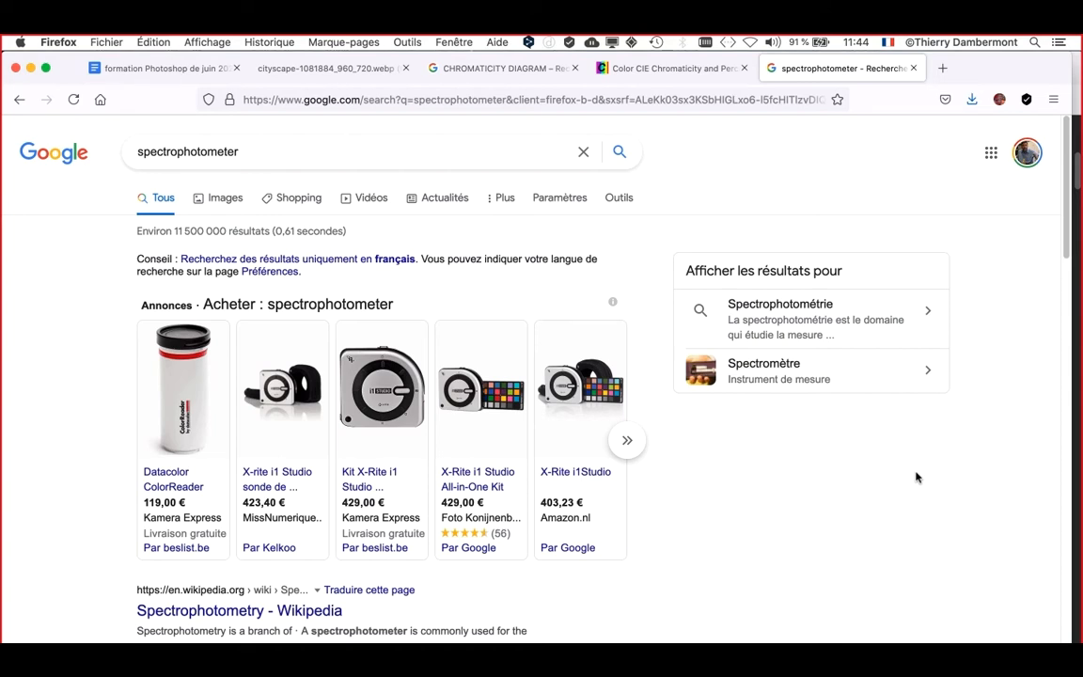
click(257, 155)
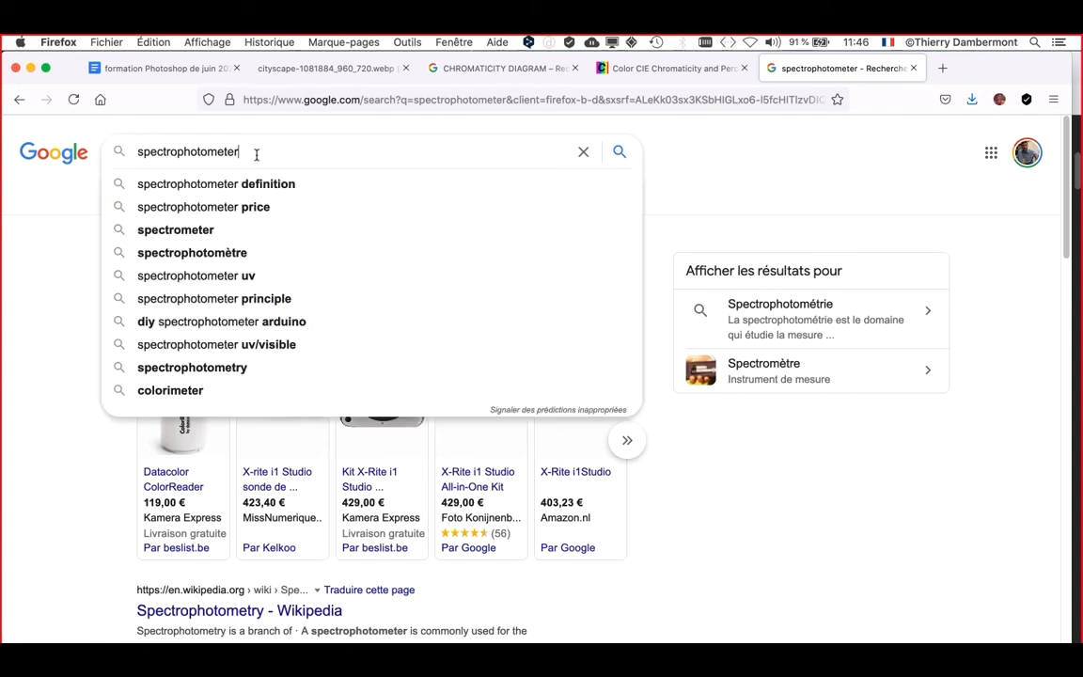
key(super+a)
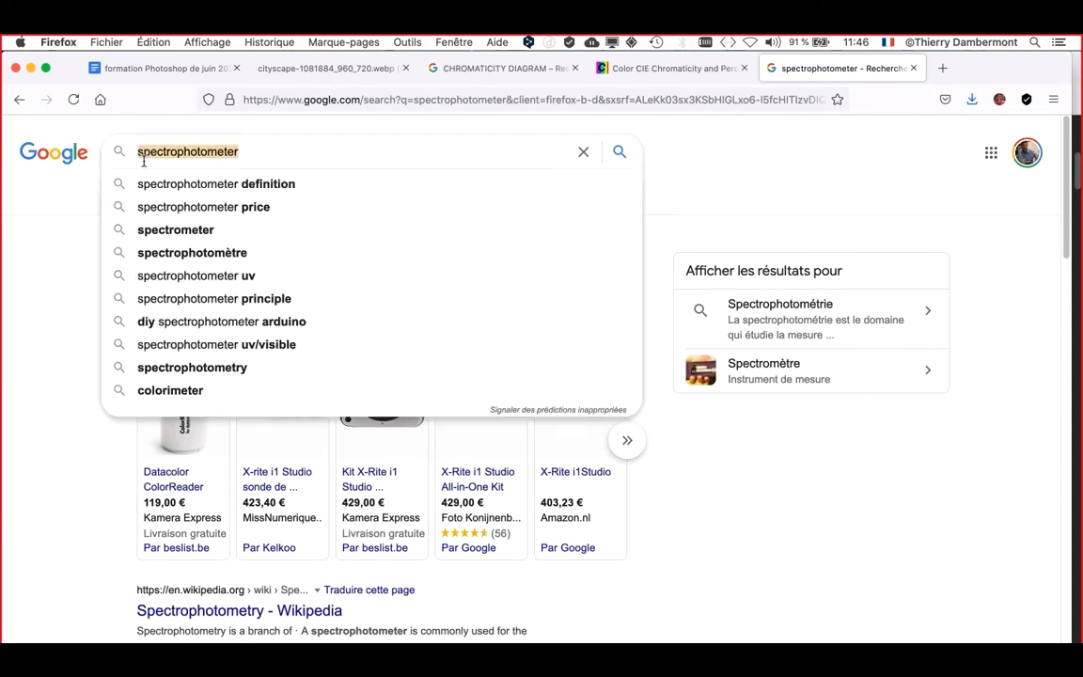
text(colo)
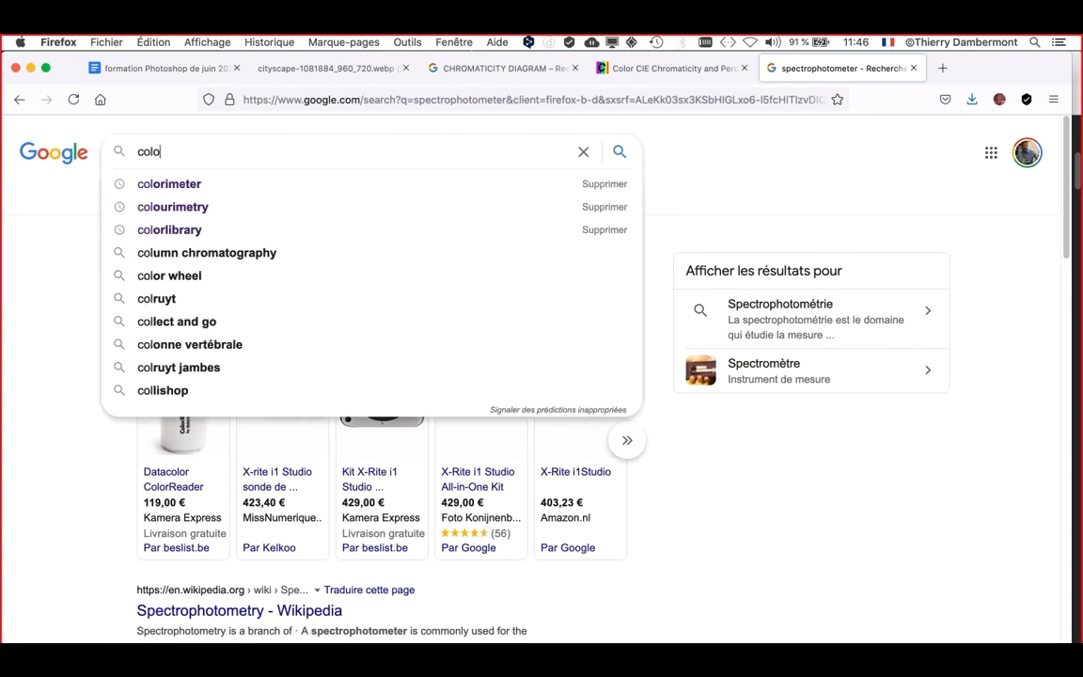
text(r granding)
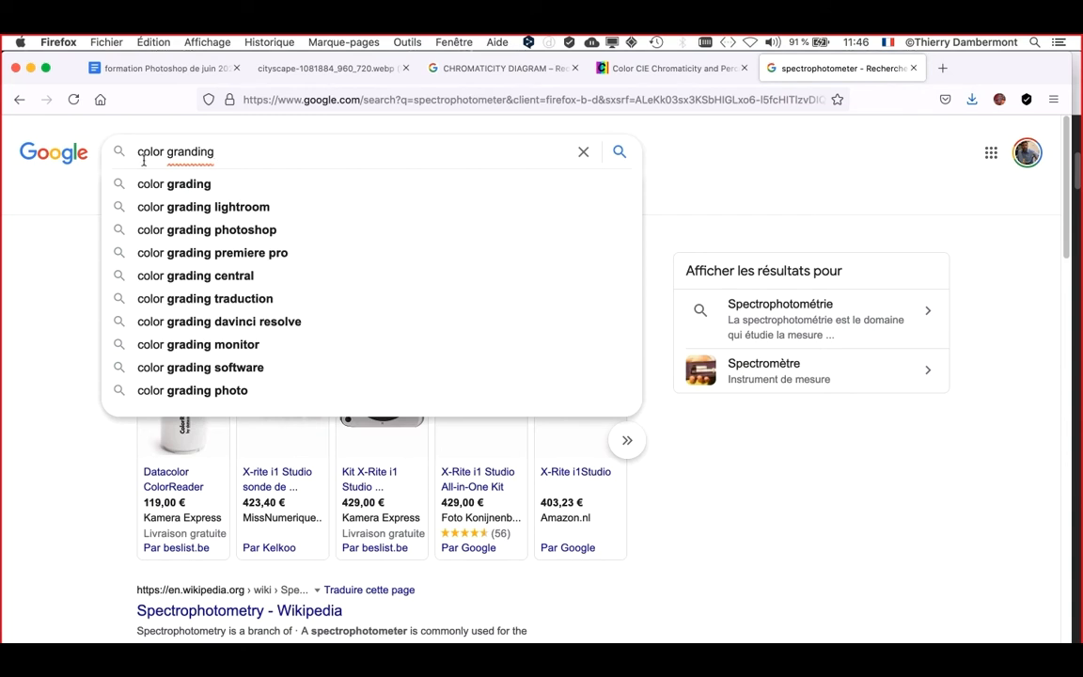
click(187, 151)
key(BackSpace)
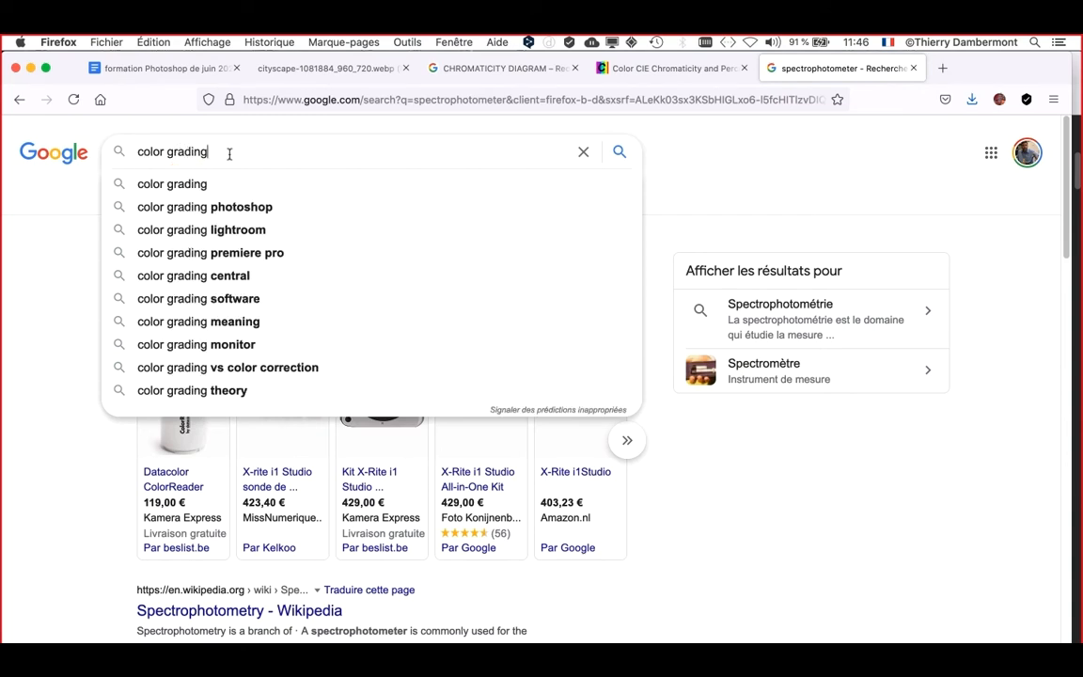
drag(208, 151, 95, 136)
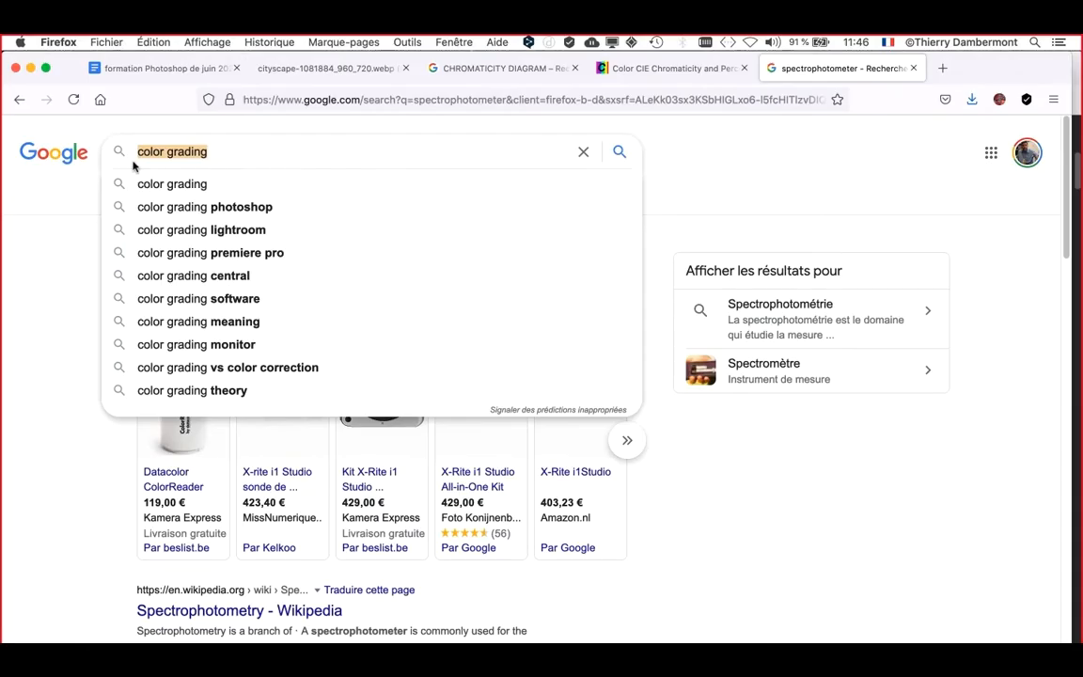
click(220, 151)
key(Return)
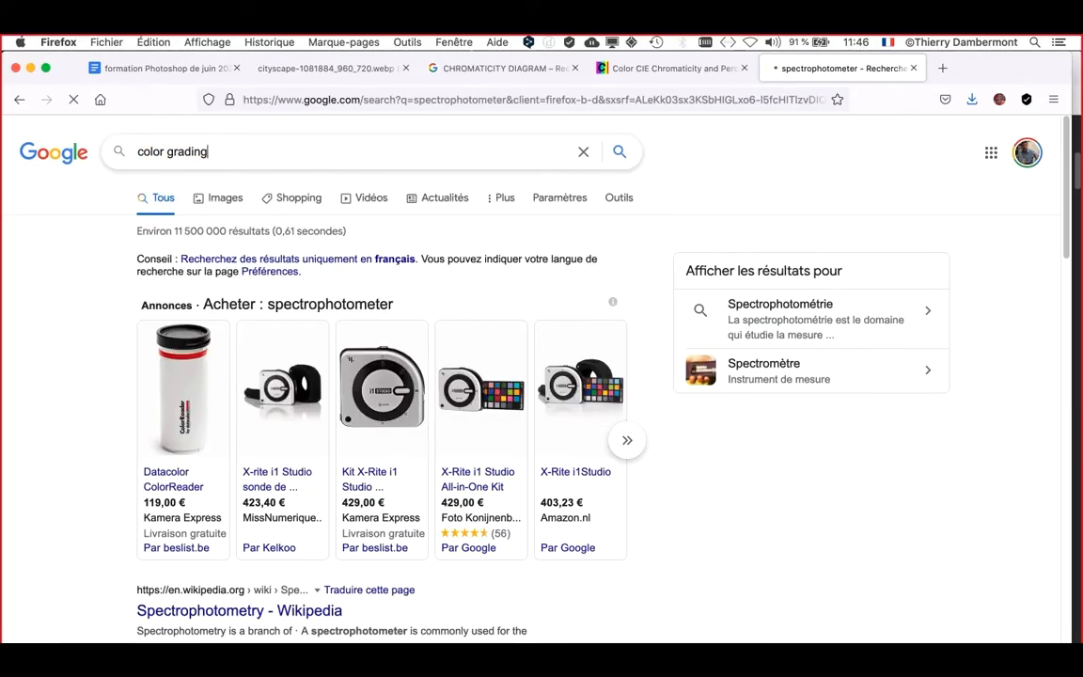
click(222, 196)
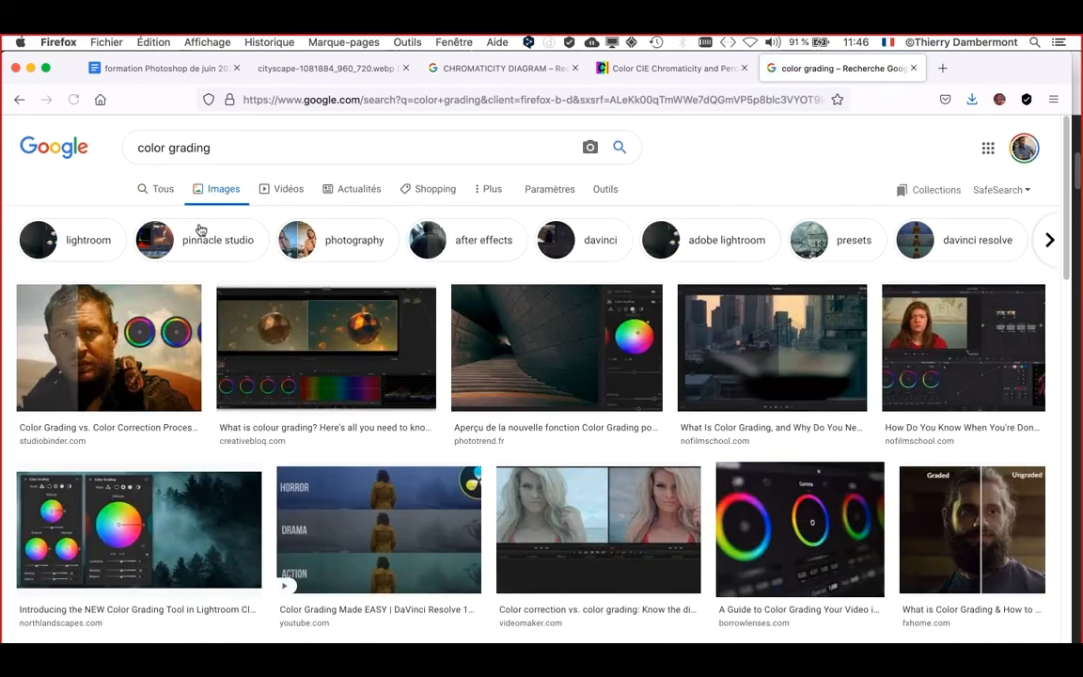
- Browse the color grading images for before-and-after examples and preview Cinecom's "Color Grading Archives" picture, closing the preview when done
scroll(377, 392, down, 3)
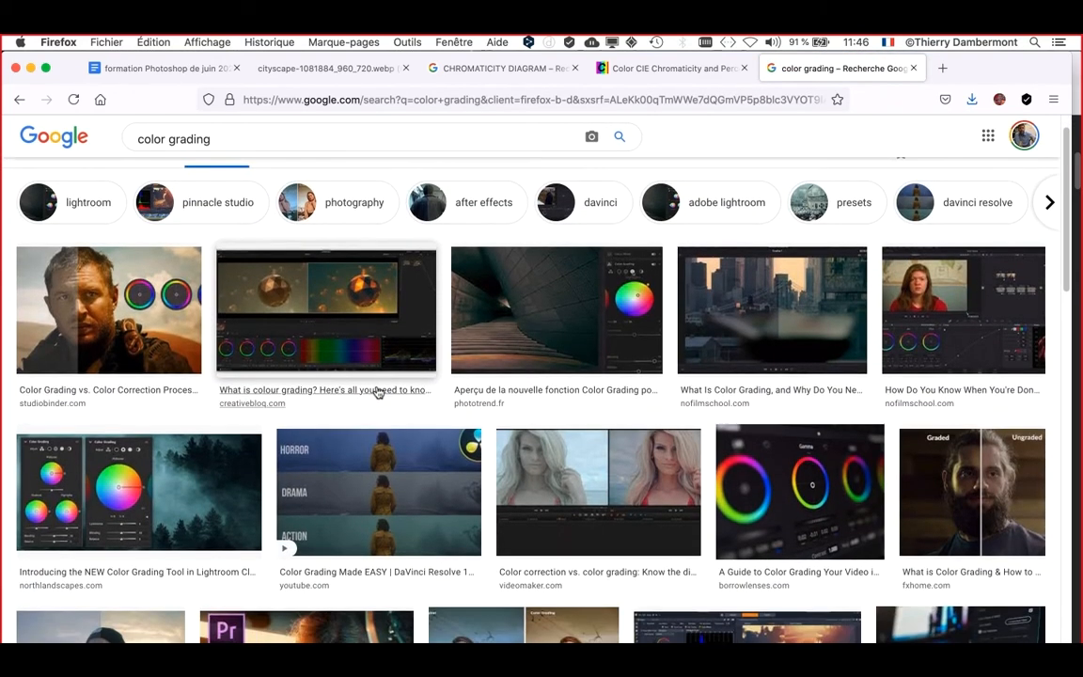
scroll(377, 392, down, 2)
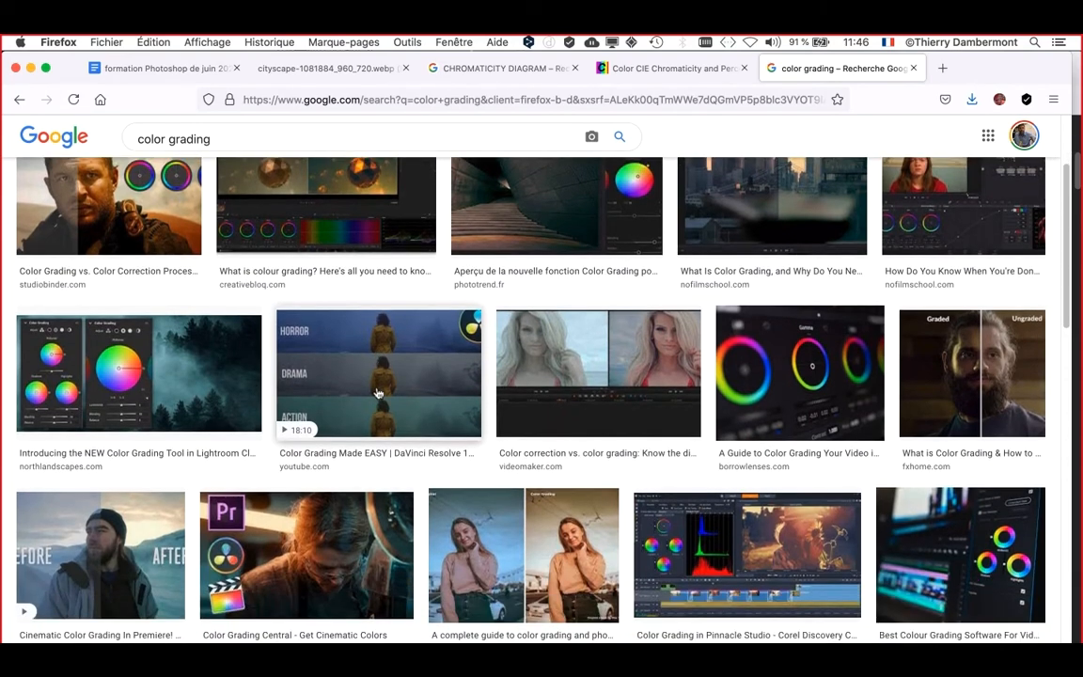
scroll(377, 393, down, 1)
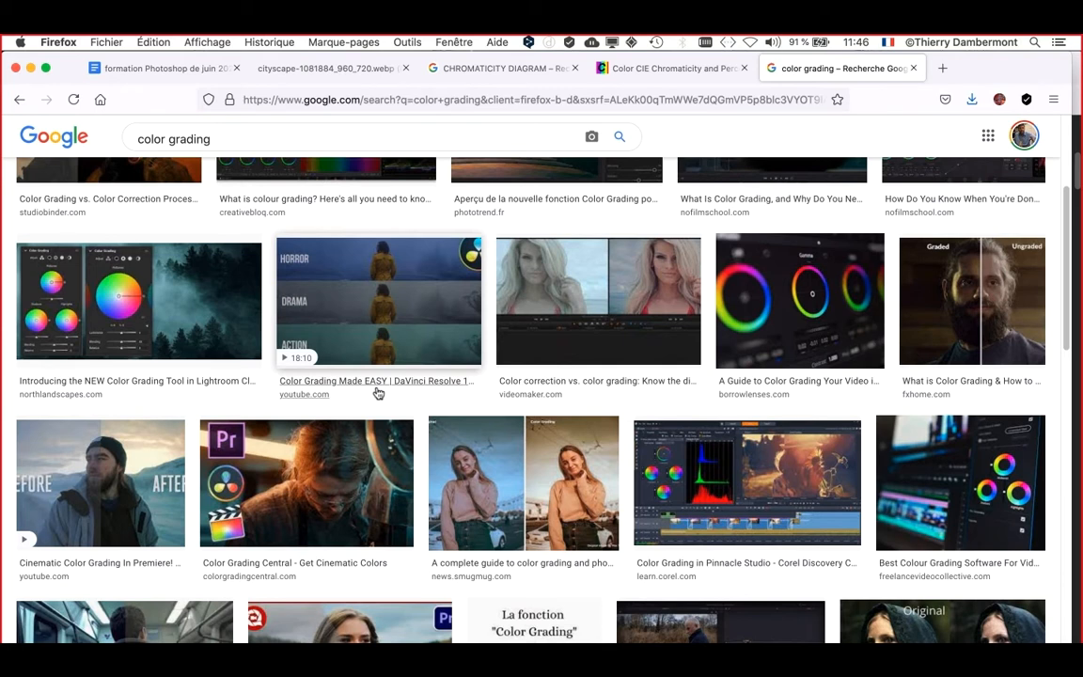
scroll(436, 391, down, 3)
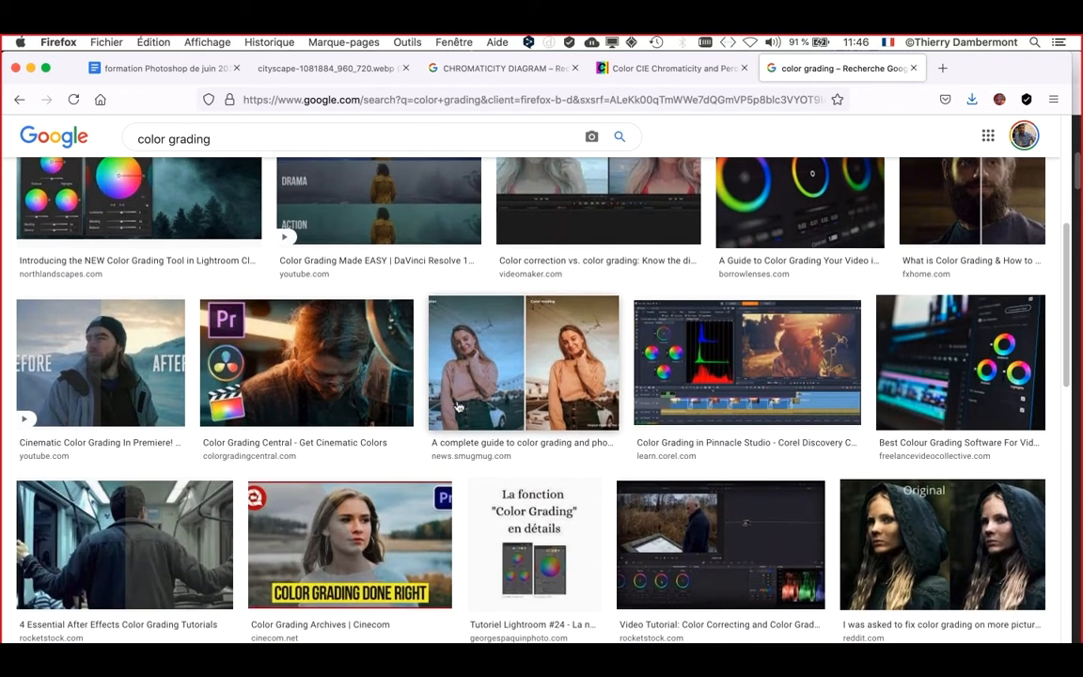
scroll(459, 403, down, 2)
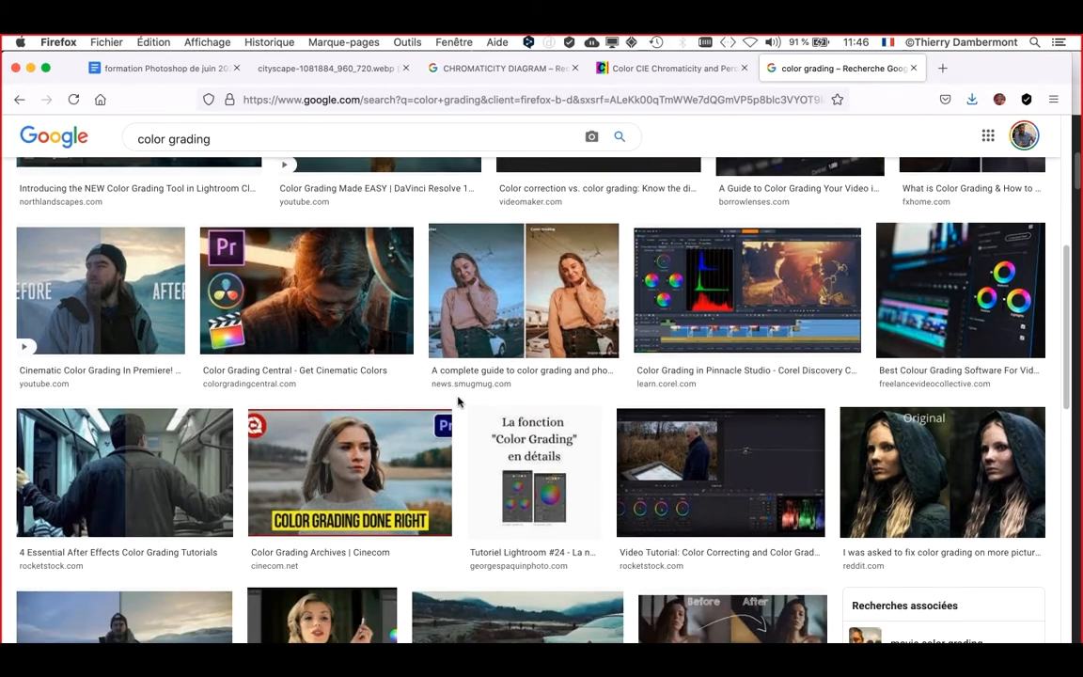
click(320, 425)
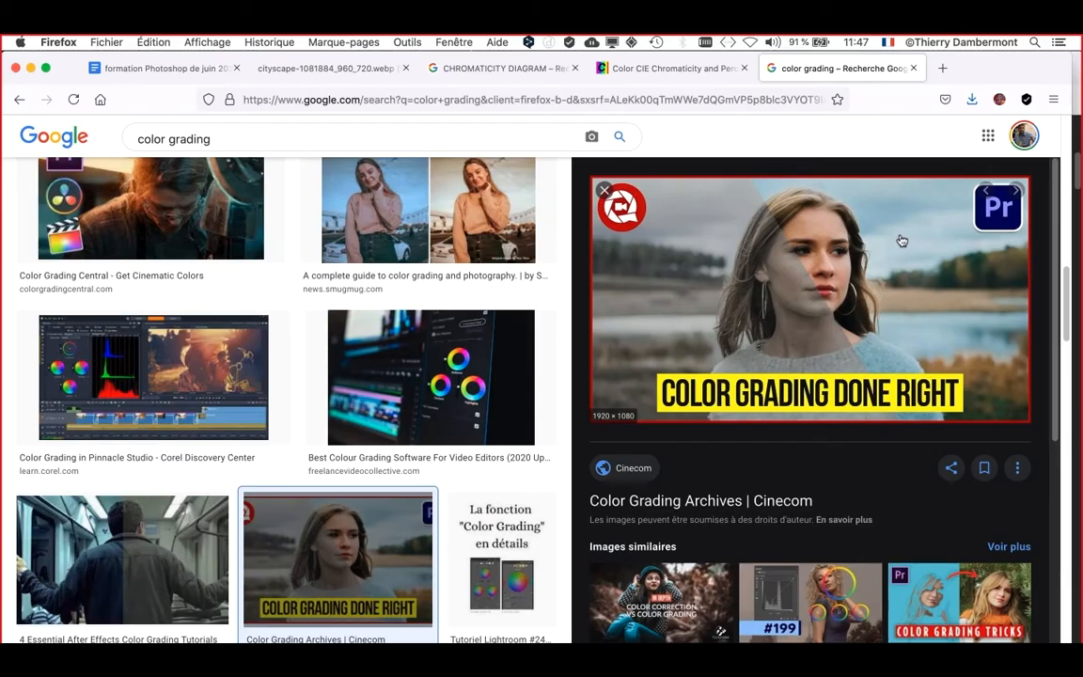
scroll(487, 455, up, 5)
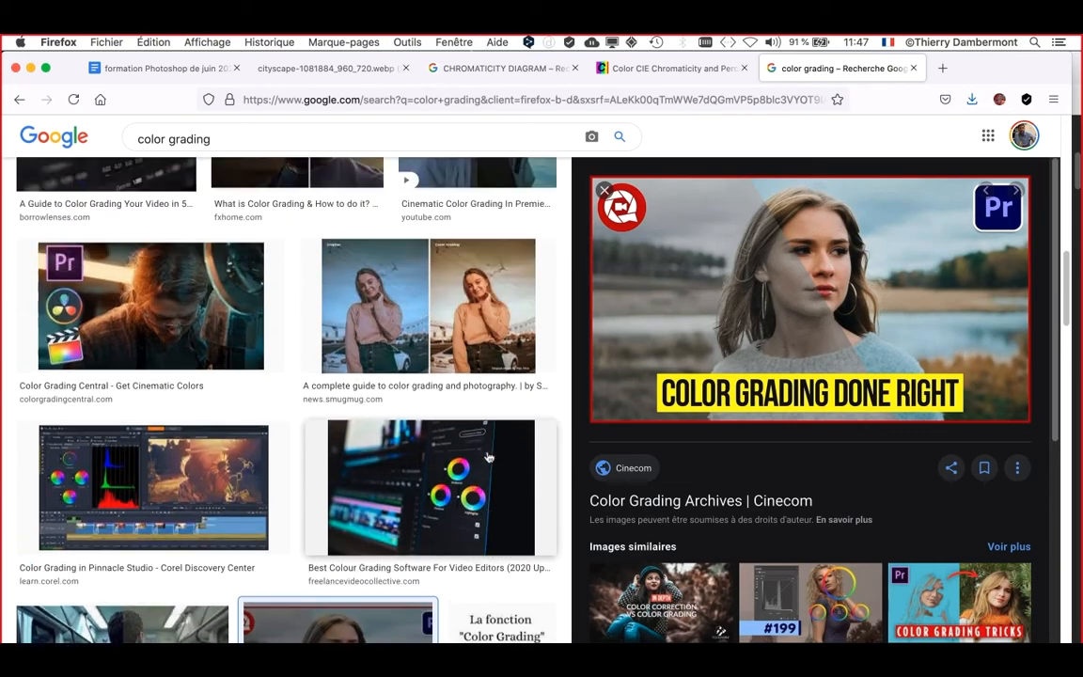
click(605, 190)
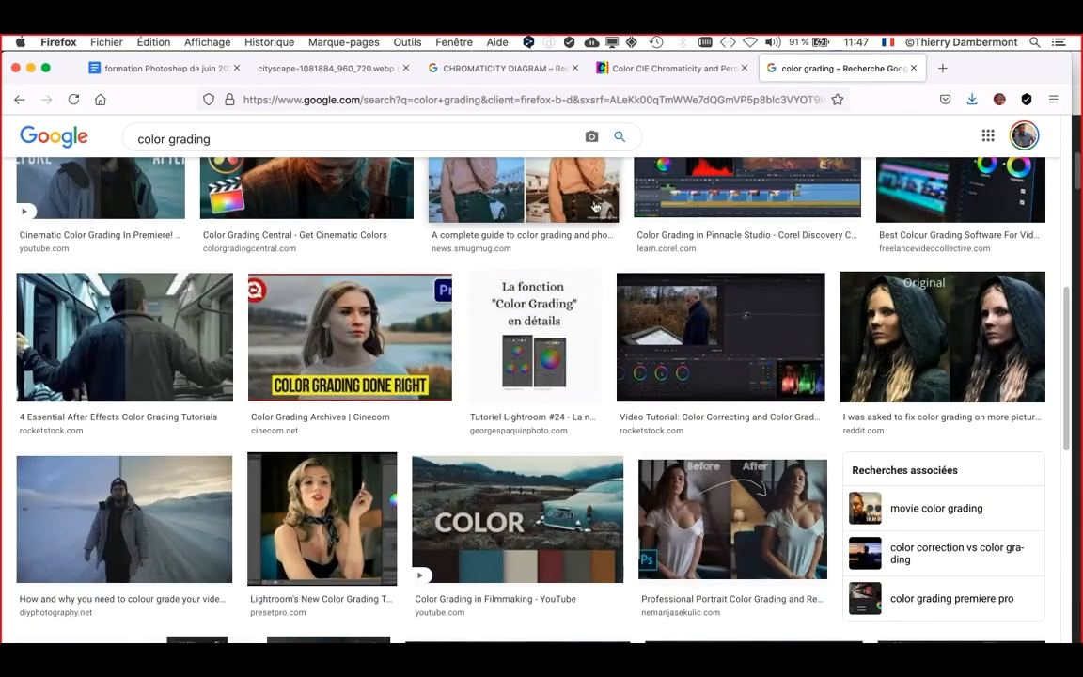
- Go back to the first image results and preview No Film School's "What Is Color Grading" picture, closing the preview when done
scroll(549, 441, up, 5)
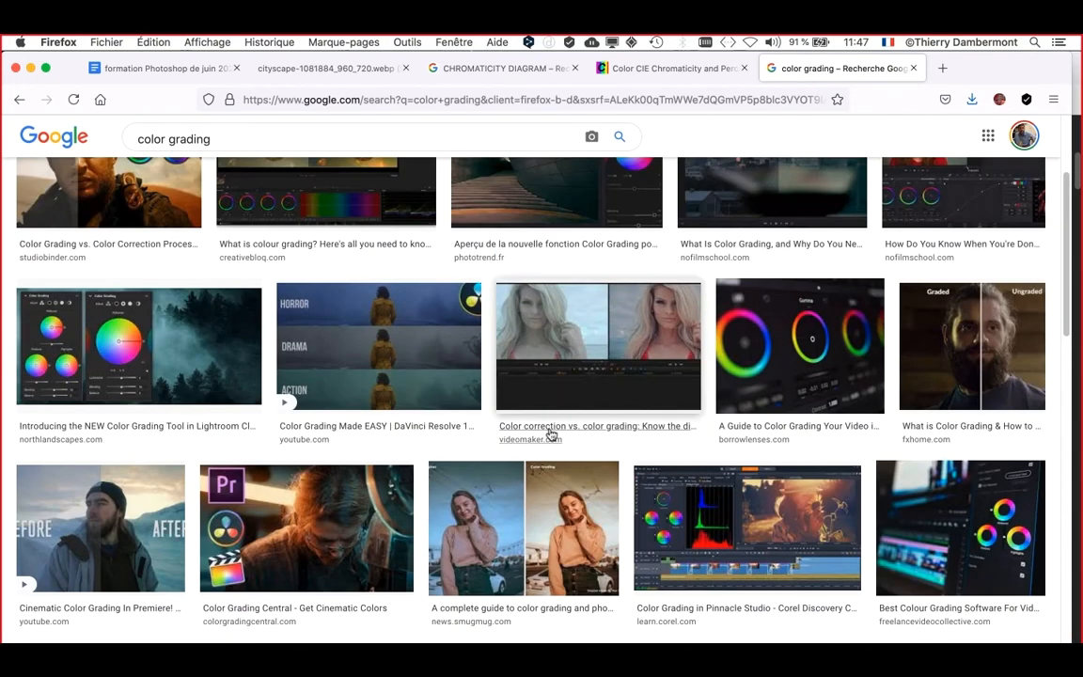
scroll(551, 433, up, 2)
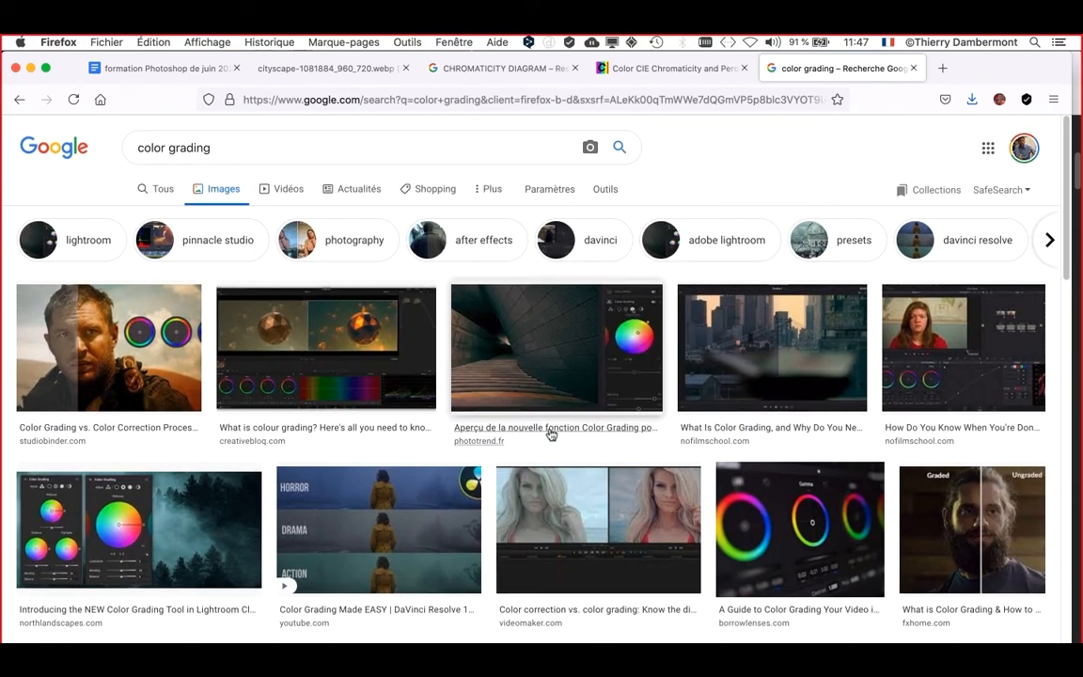
click(705, 310)
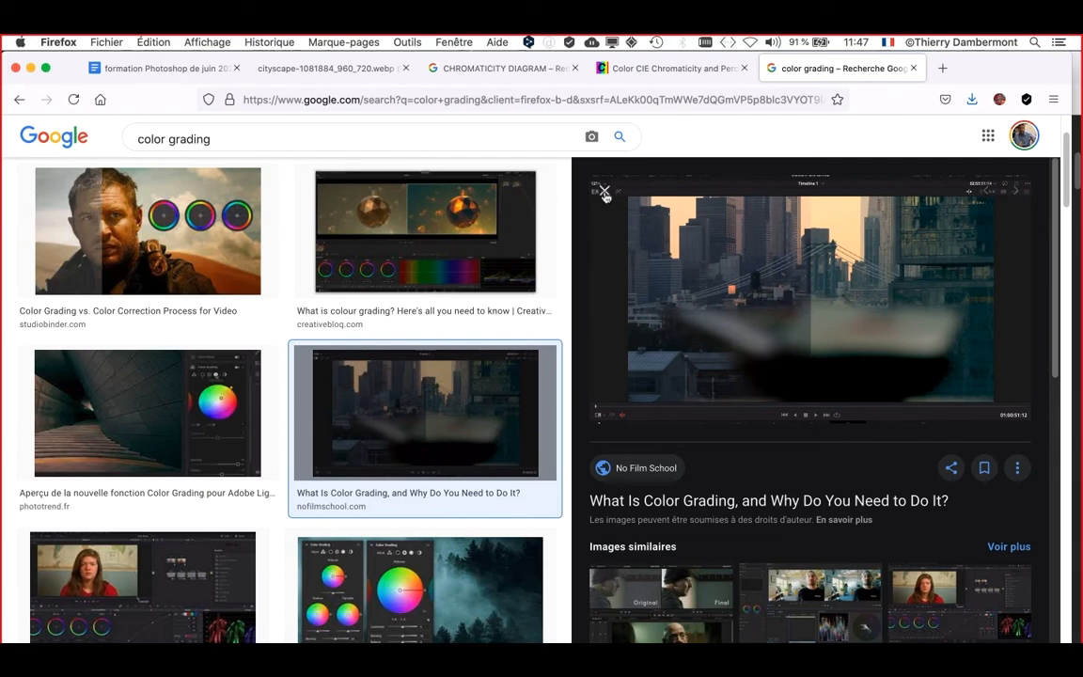
click(604, 192)
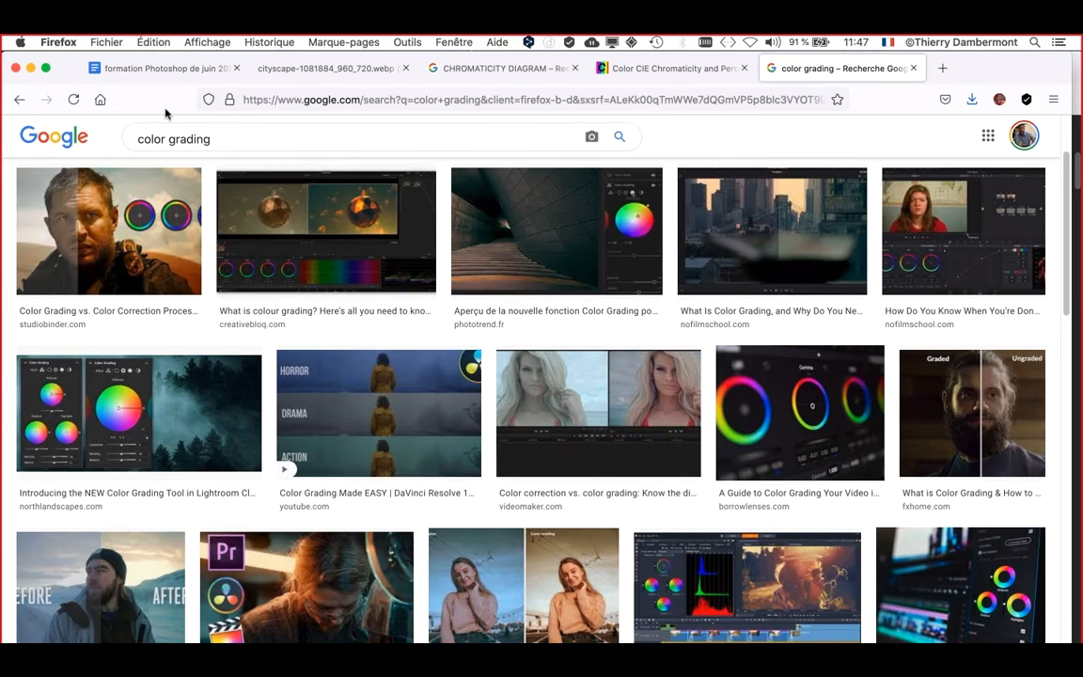
- Minimize the browser window with the color grading results and switch to Photoshop
click(30, 68)
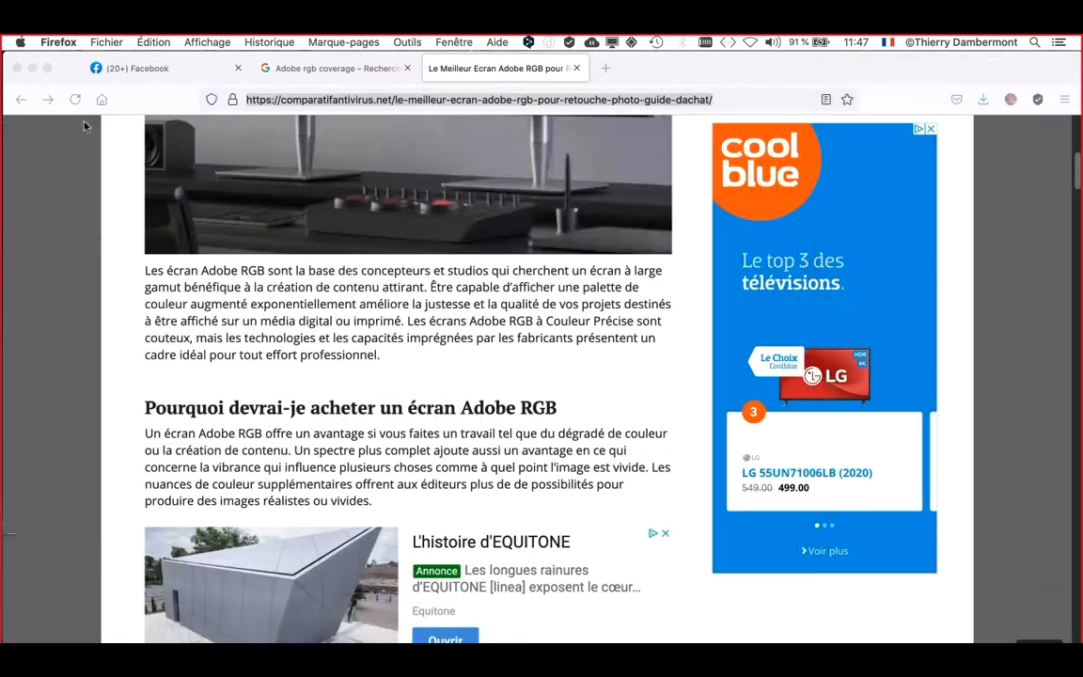
key(super+Tab)
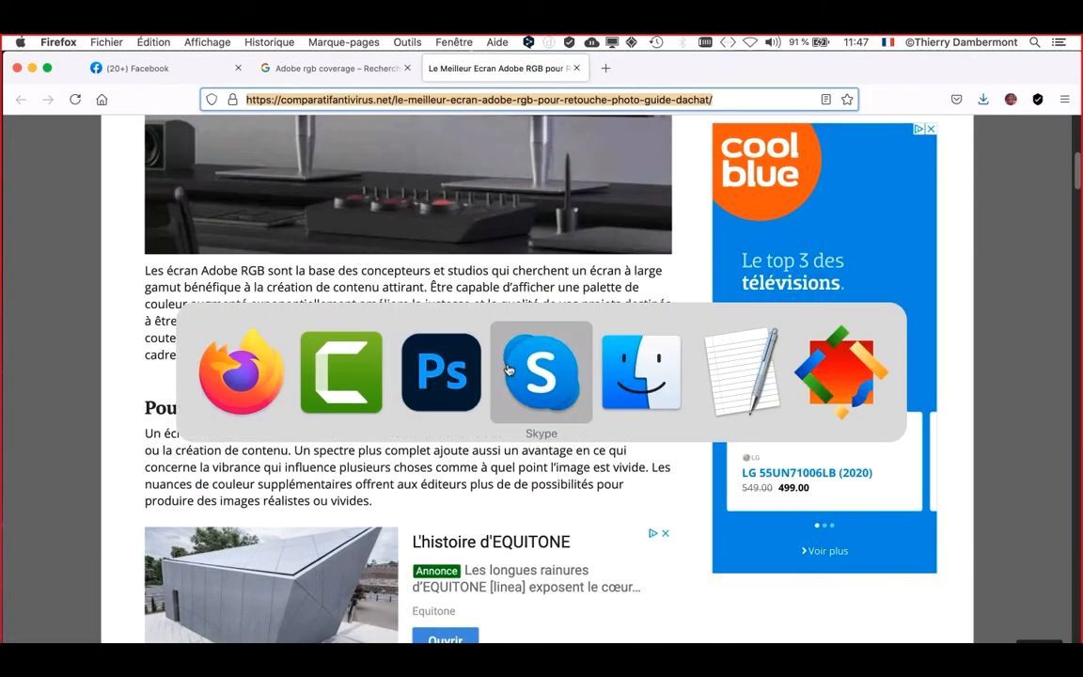
click(440, 370)
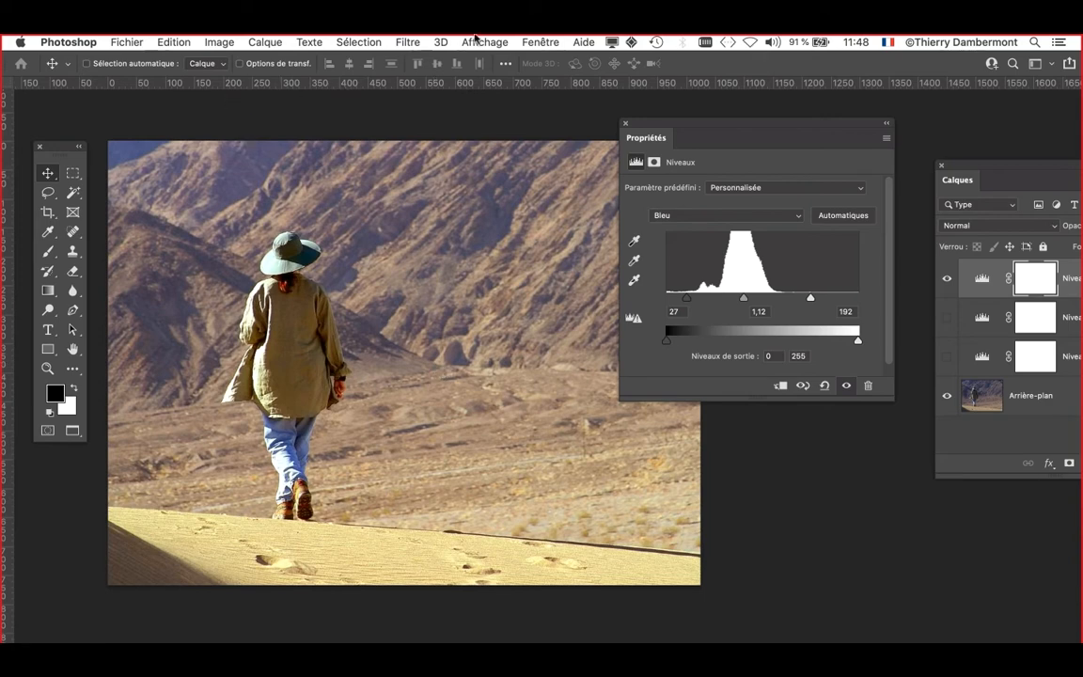
- Show the Montage timeline, and move the Calques panel over the photo to examine the Niveaux layers before returning it beside Propriétés
click(541, 42)
click(554, 379)
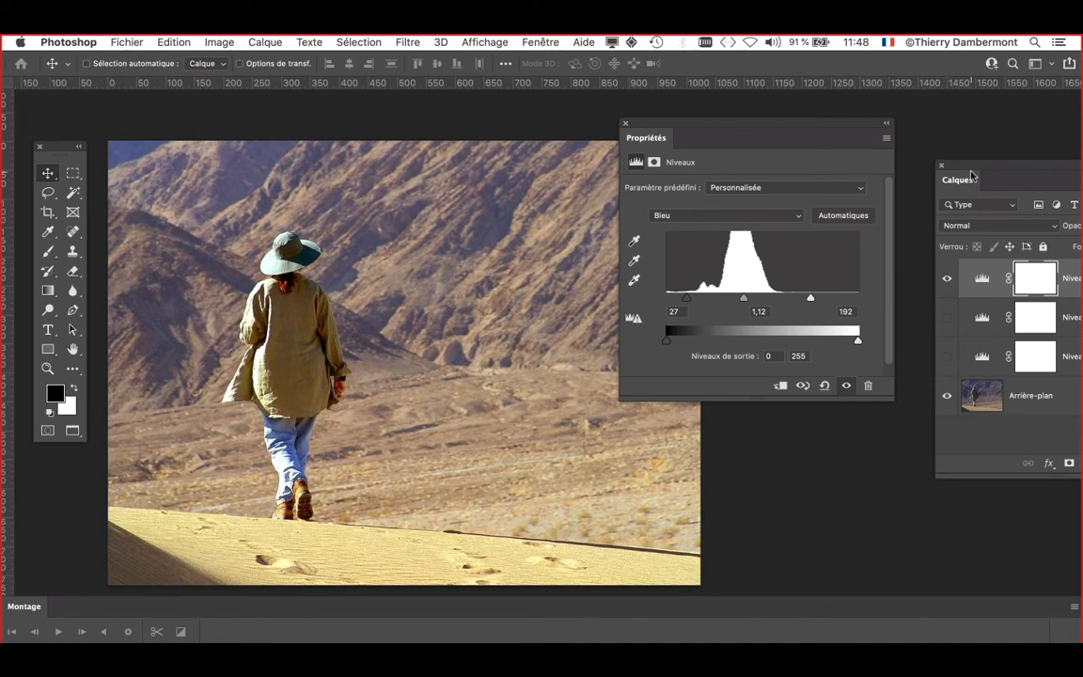
drag(978, 169, 389, 188)
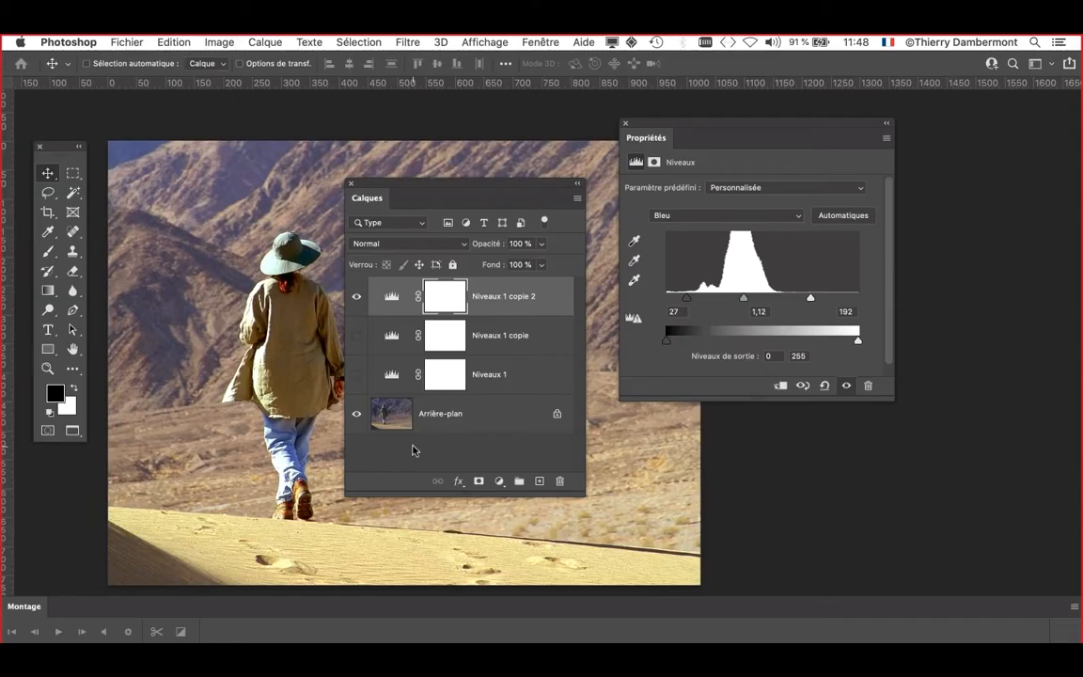
drag(370, 188, 947, 167)
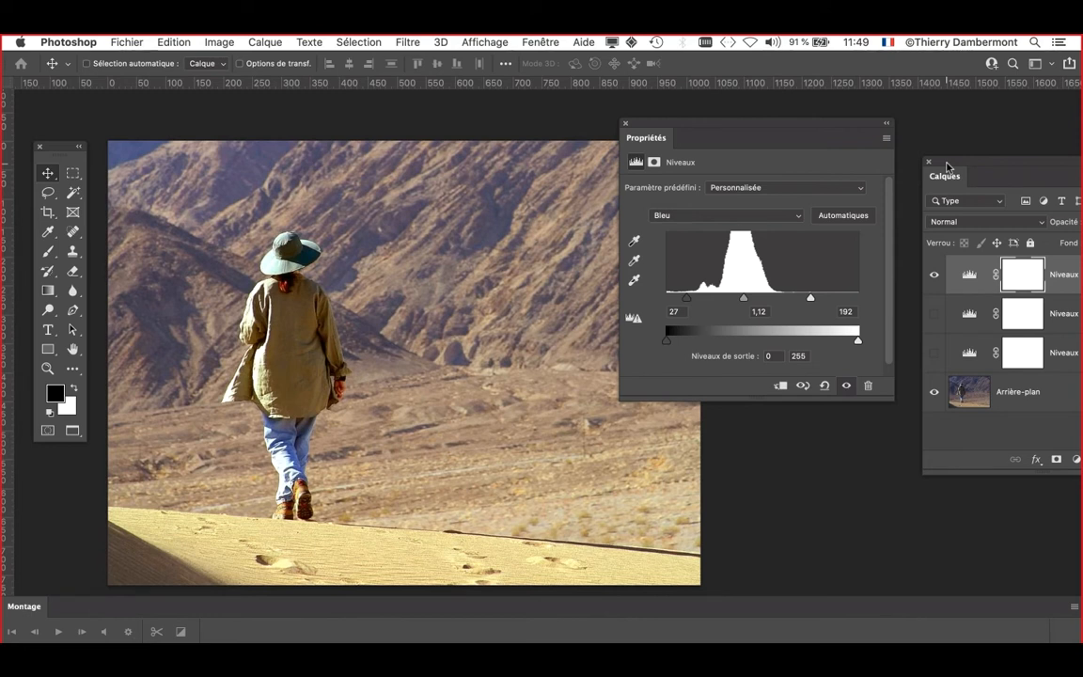
drag(947, 166, 292, 169)
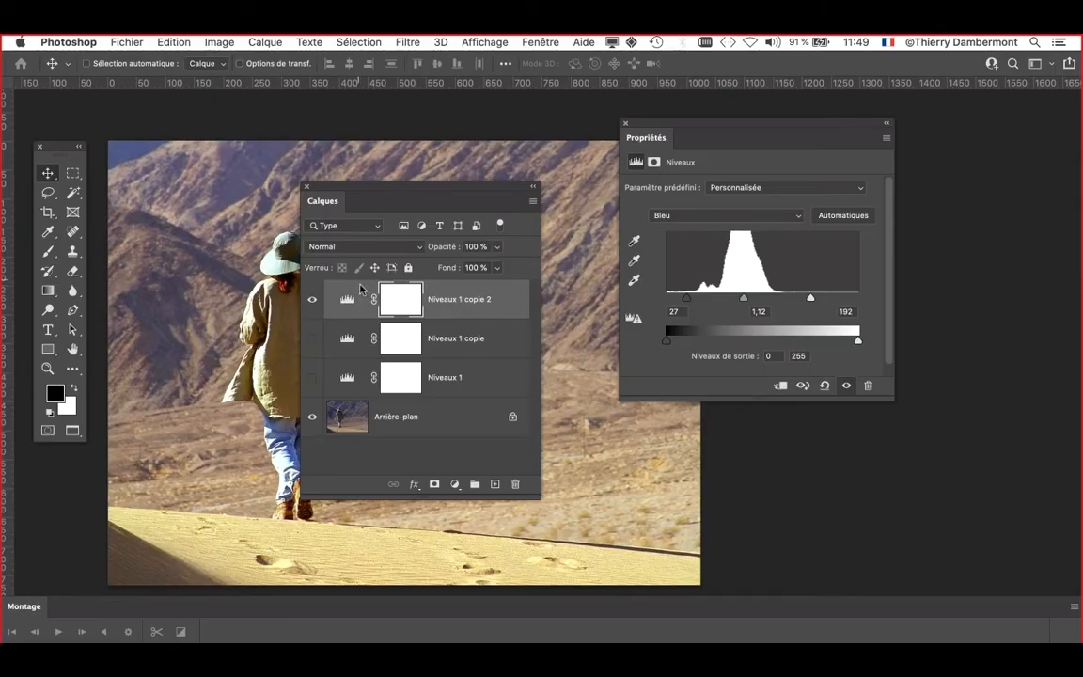
drag(339, 192, 961, 144)
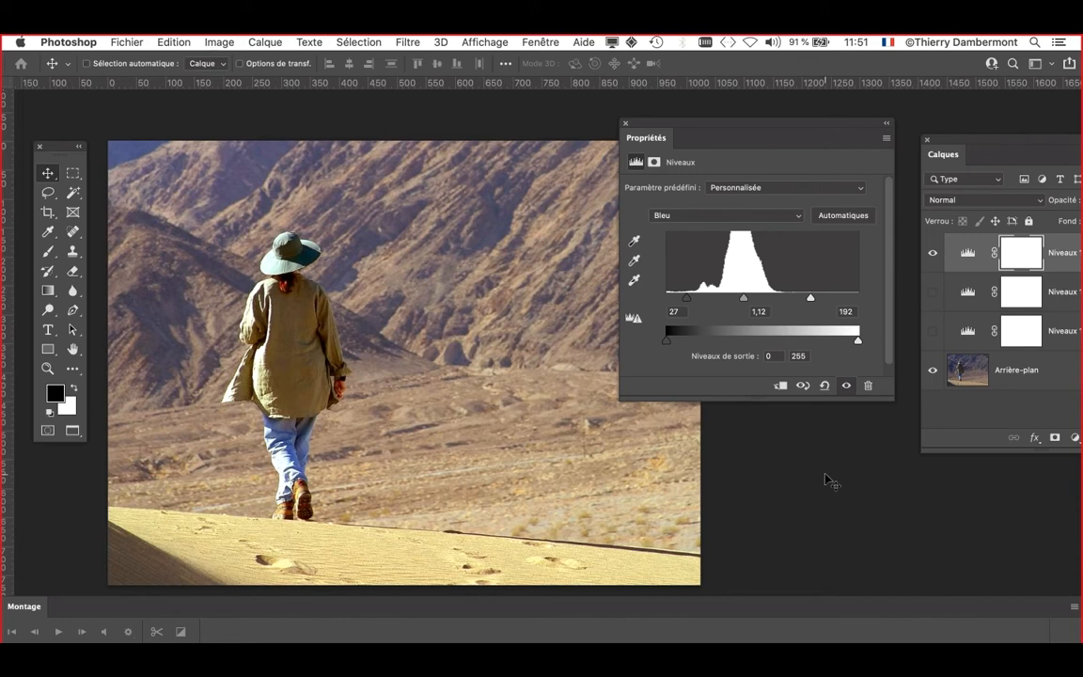
- Look through the file export options as far as Rendu vidéo, leaving without exporting anything
click(127, 42)
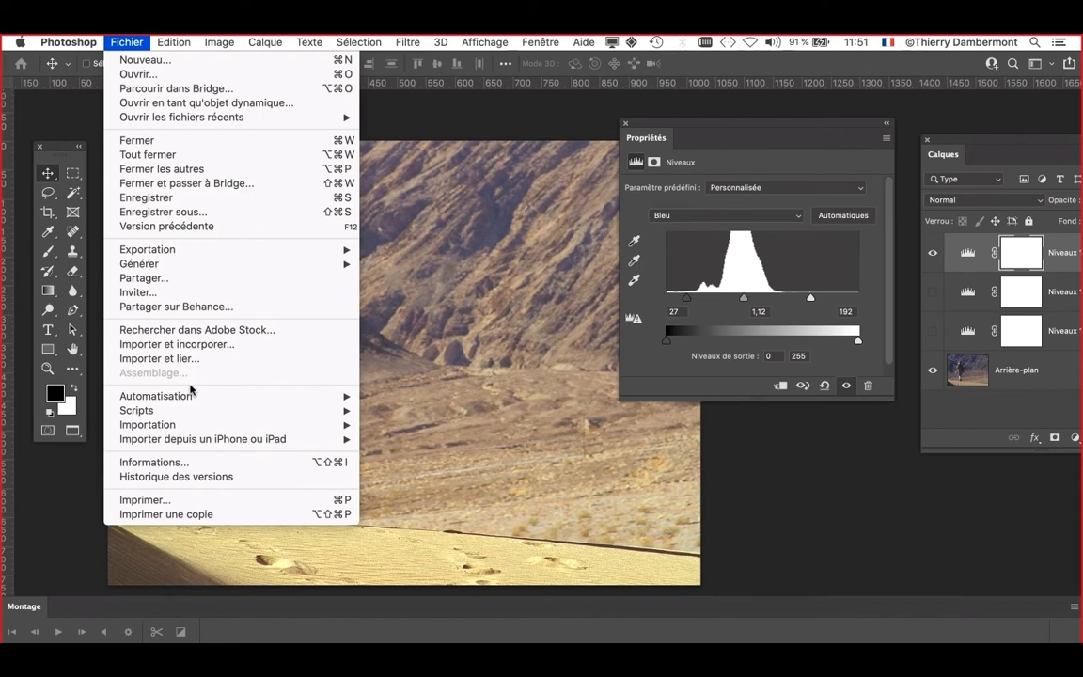
mouse_move(169, 249)
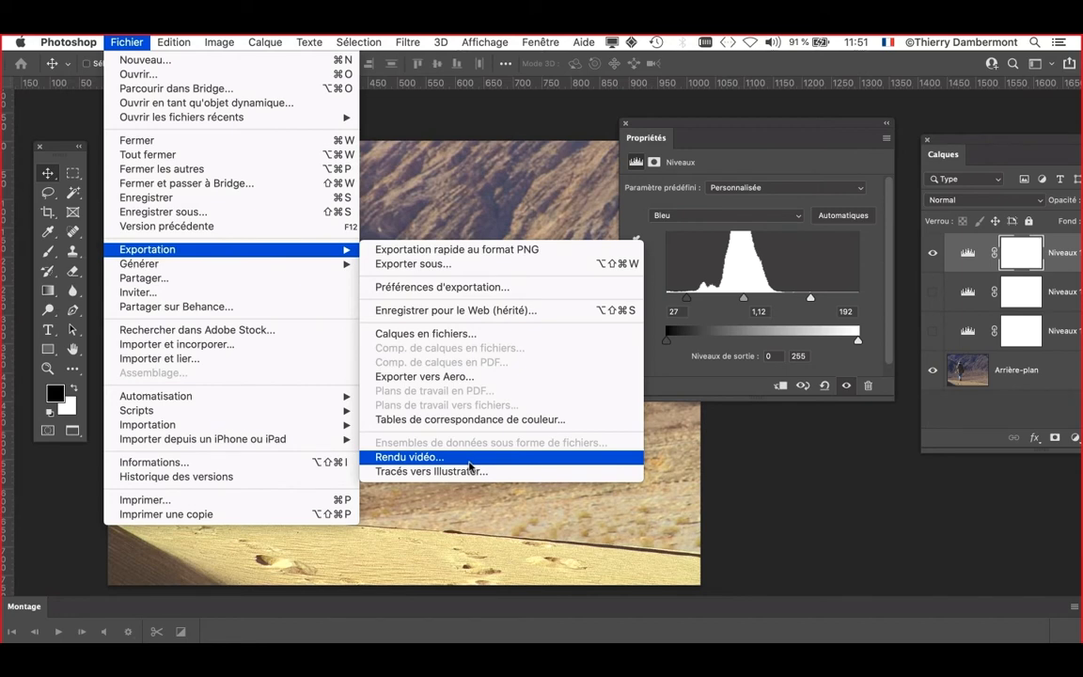
key(Escape)
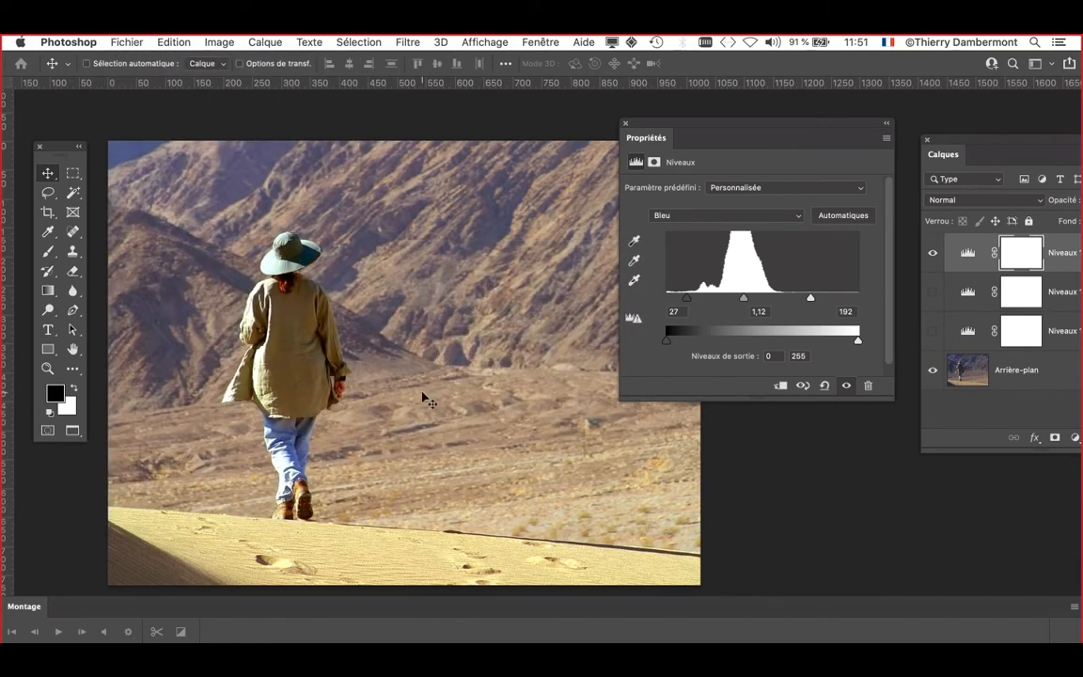
- Switch to Firefox and search Google for "davinci resolve" in a new tab
key(super+Tab)
key(super+Tab)
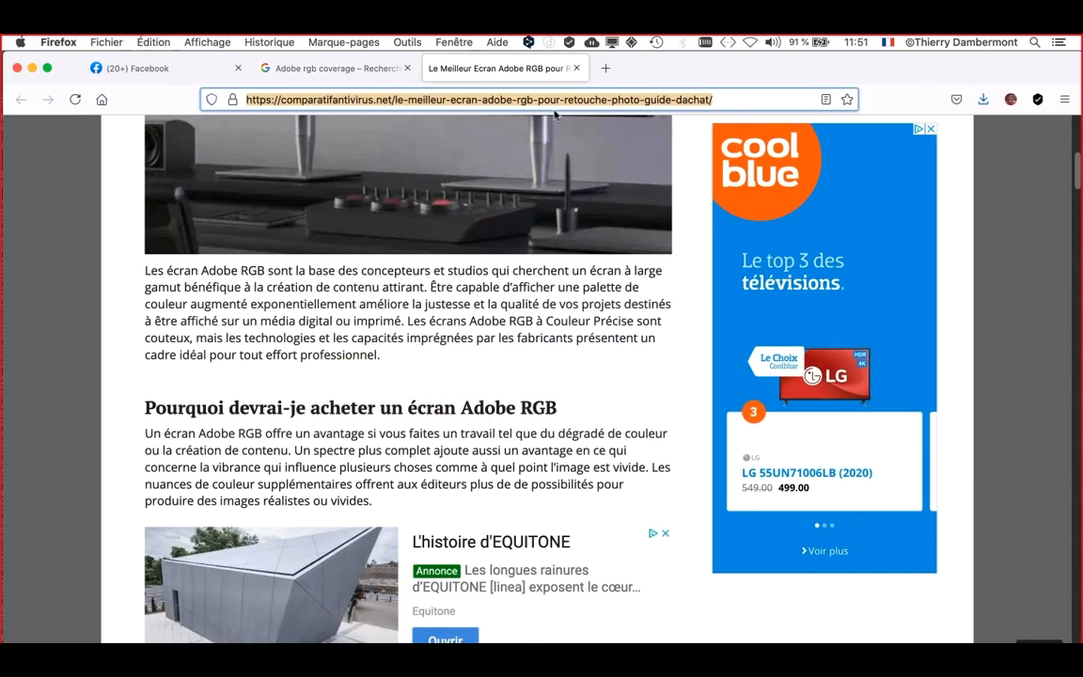
click(606, 68)
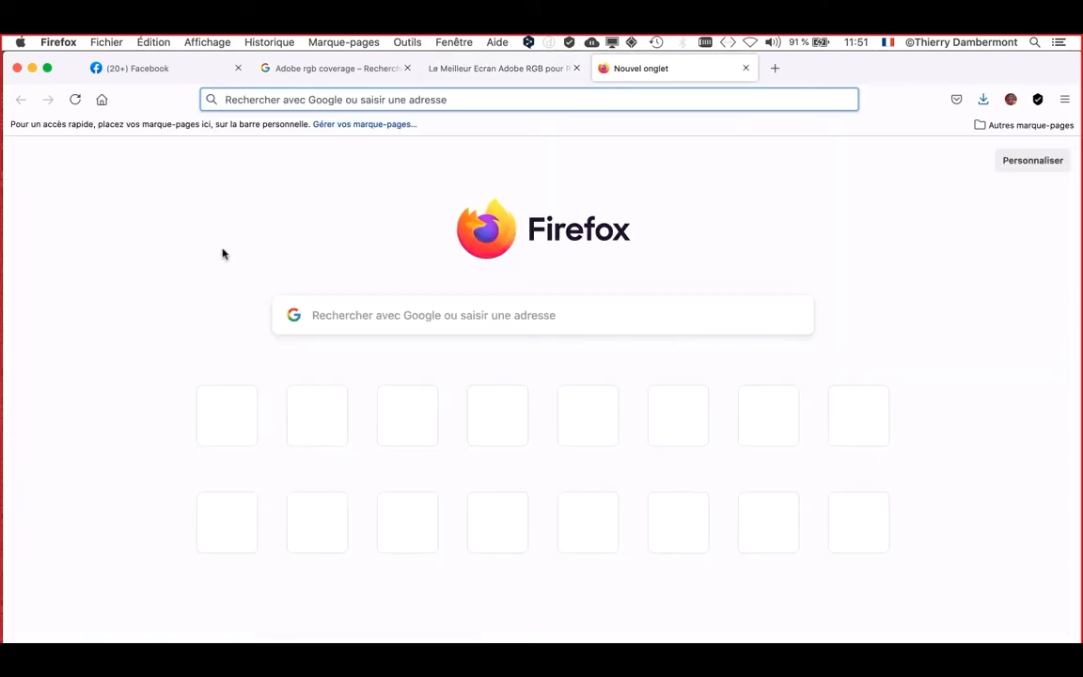
click(338, 319)
text(davinci r)
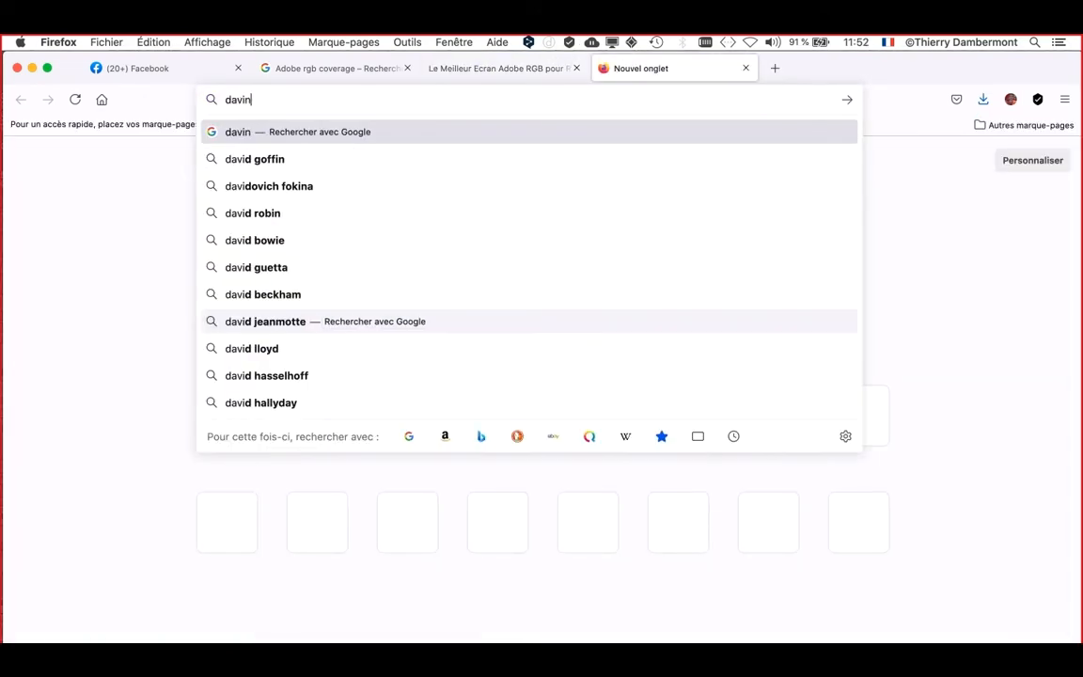
text(esolve)
key(Return)
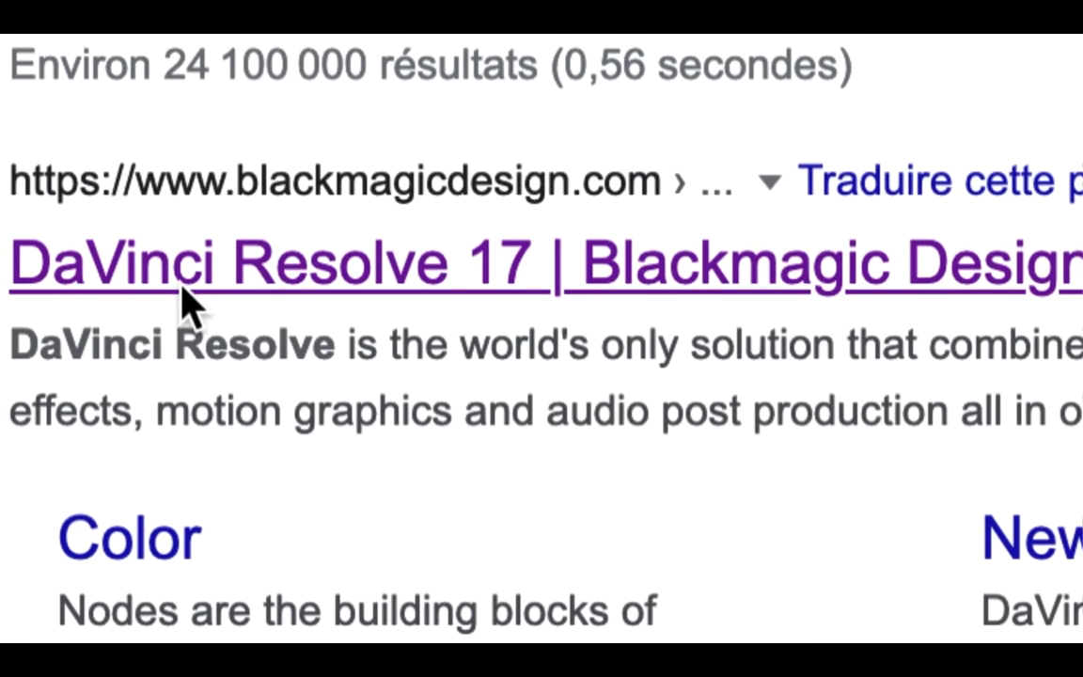
- Open Blackmagic Design's "DaVinci Resolve 17" search result in a separate tab and display that page
click(180, 284)
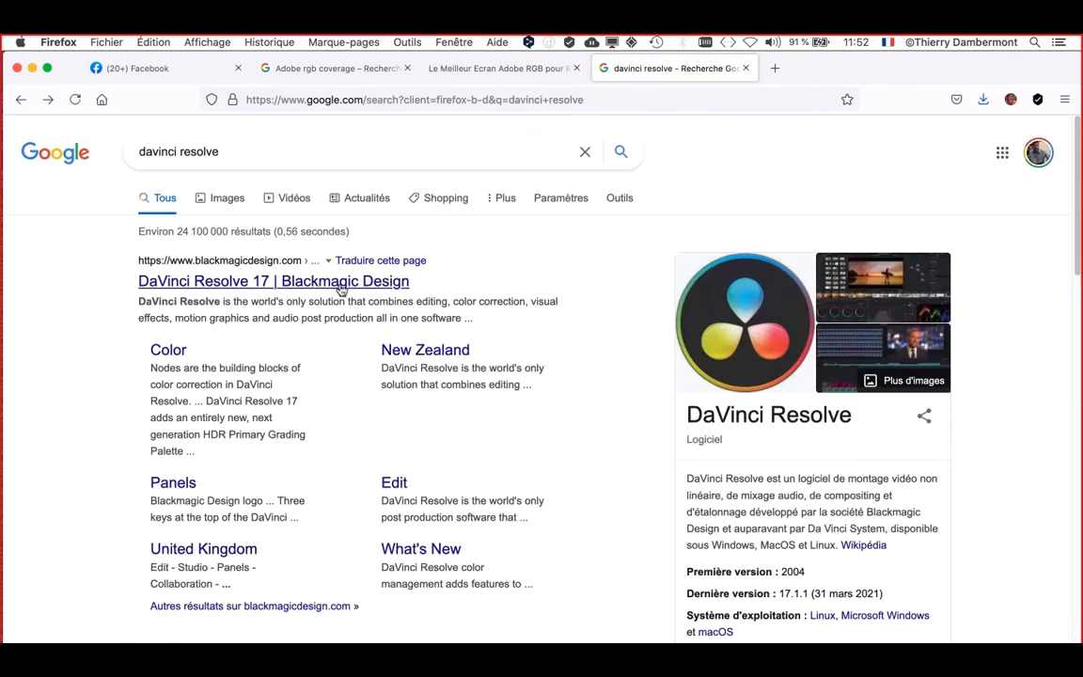
scroll(598, 430, down, 2)
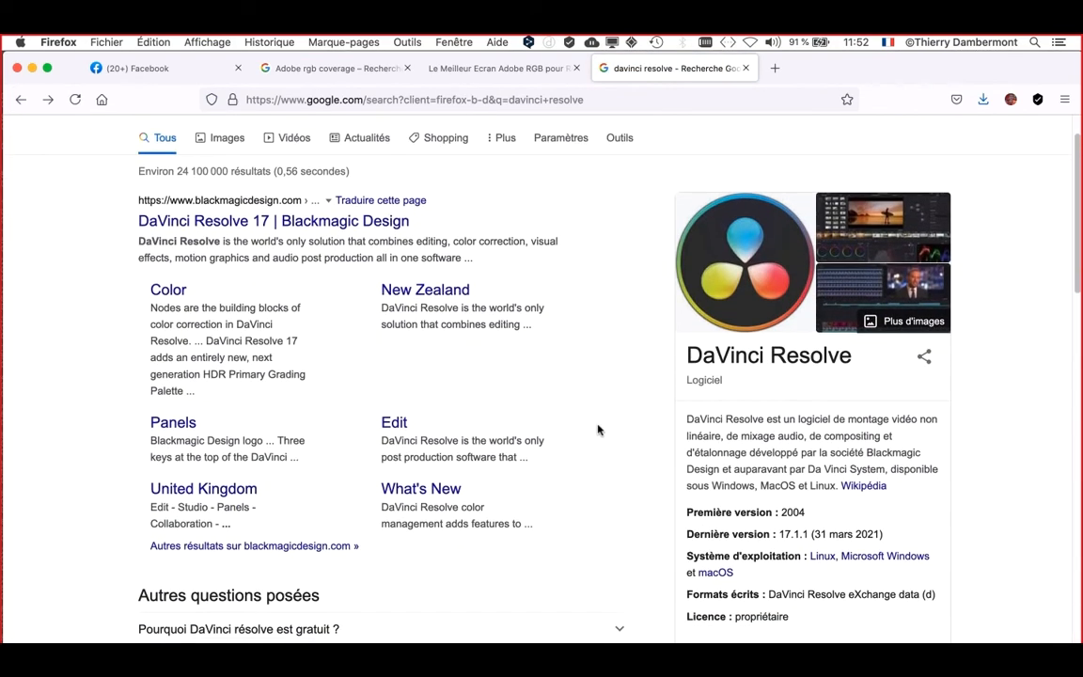
super+click(350, 222)
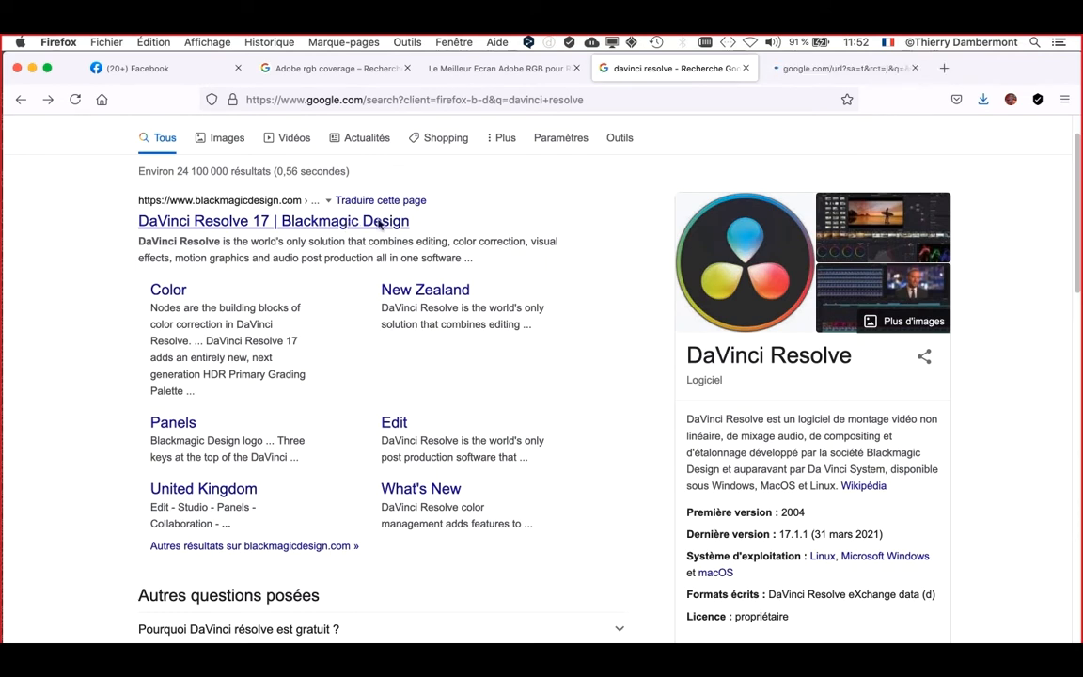
click(822, 70)
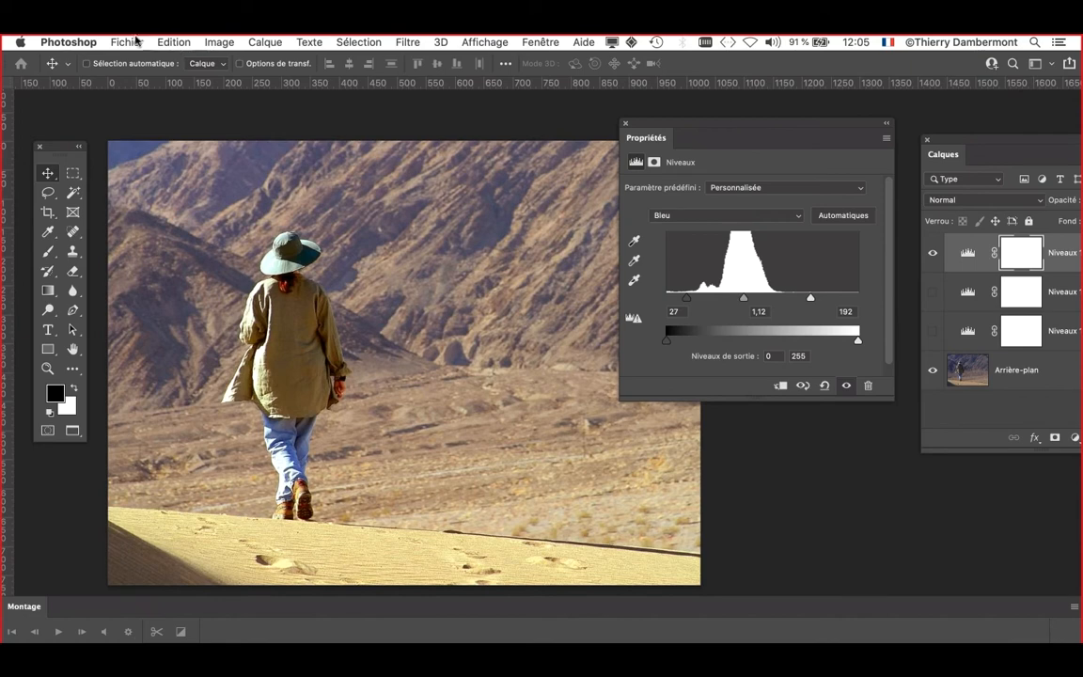
- Save the layered photo as a new Photoshop file named hiking_sand_wanderer-02.psd in the vieilles photos couleurs folder
click(136, 42)
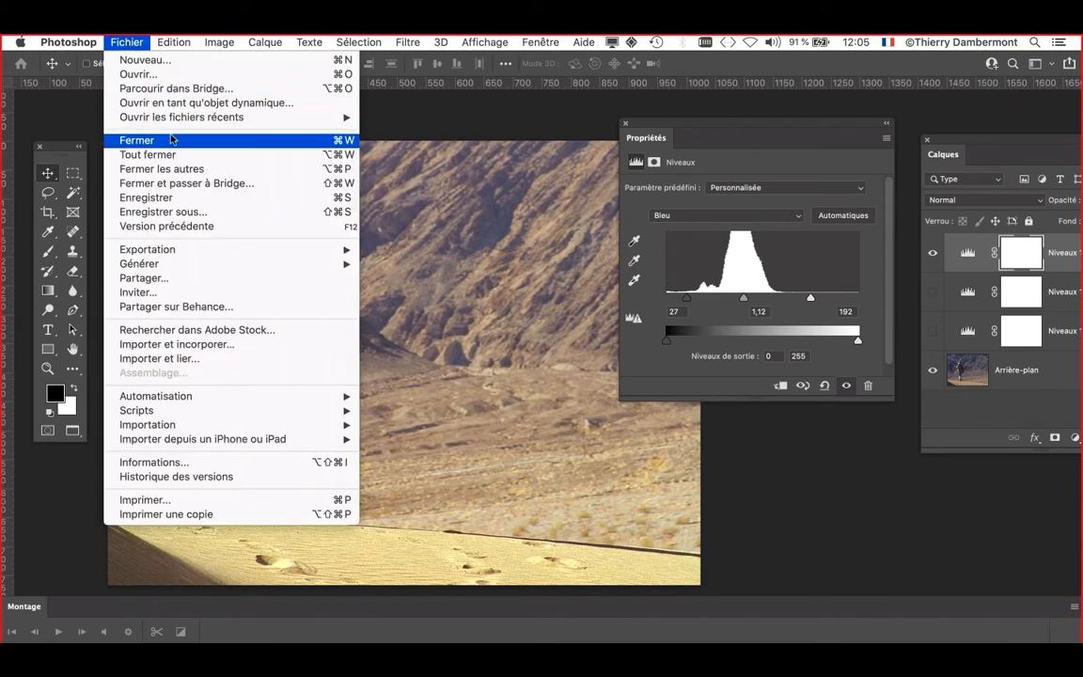
click(193, 208)
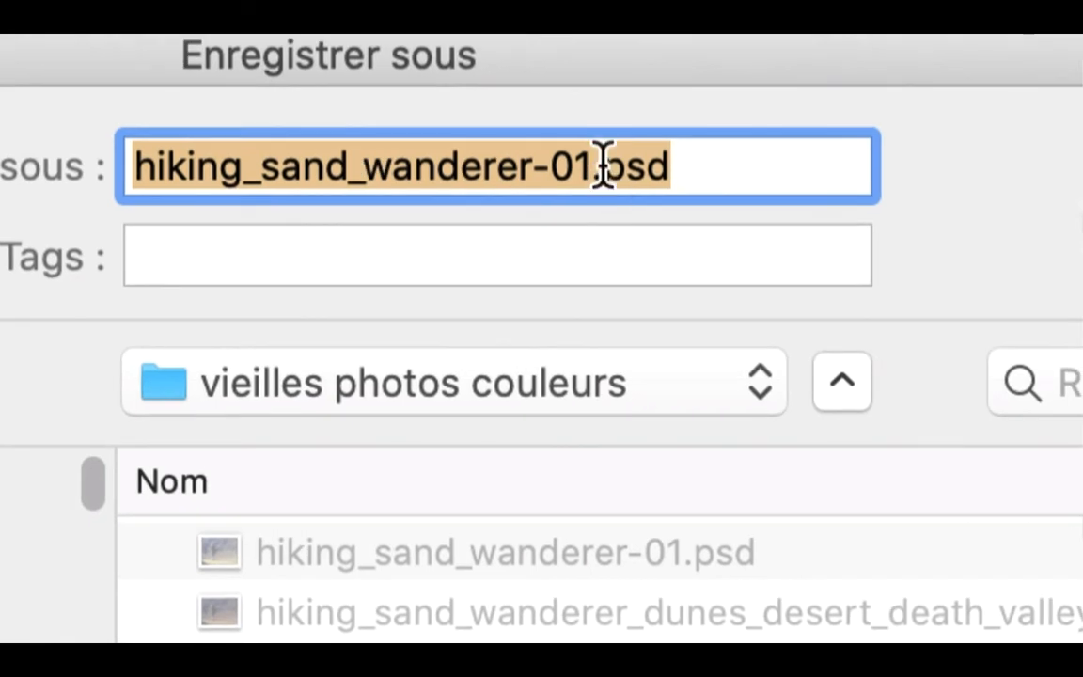
click(591, 167)
drag(593, 166, 603, 167)
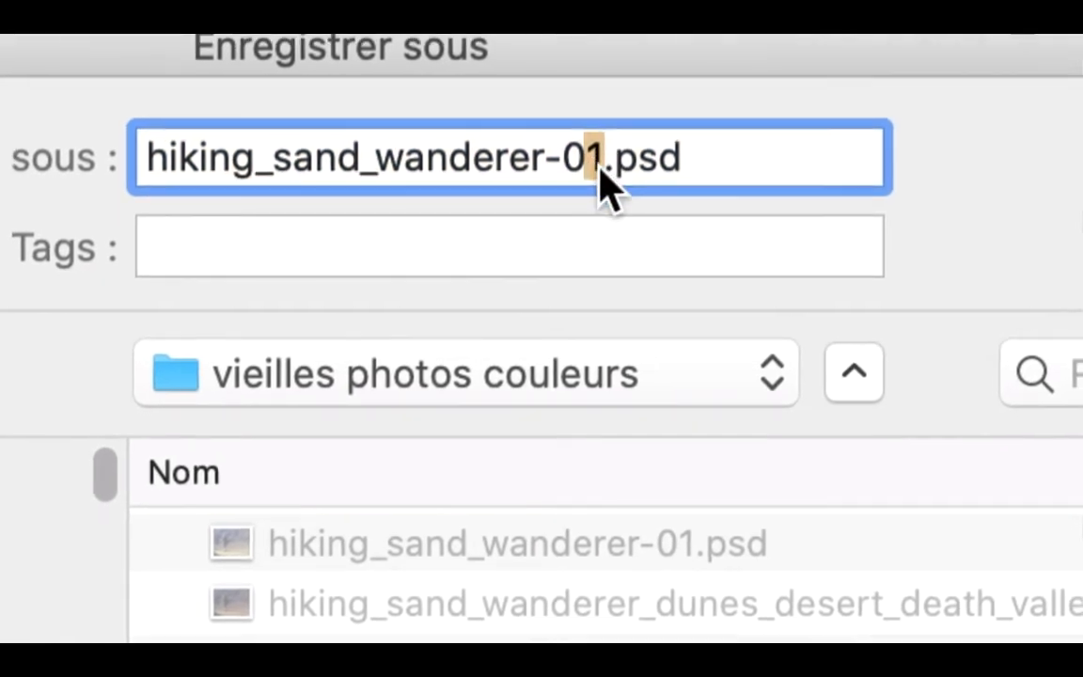
text(2)
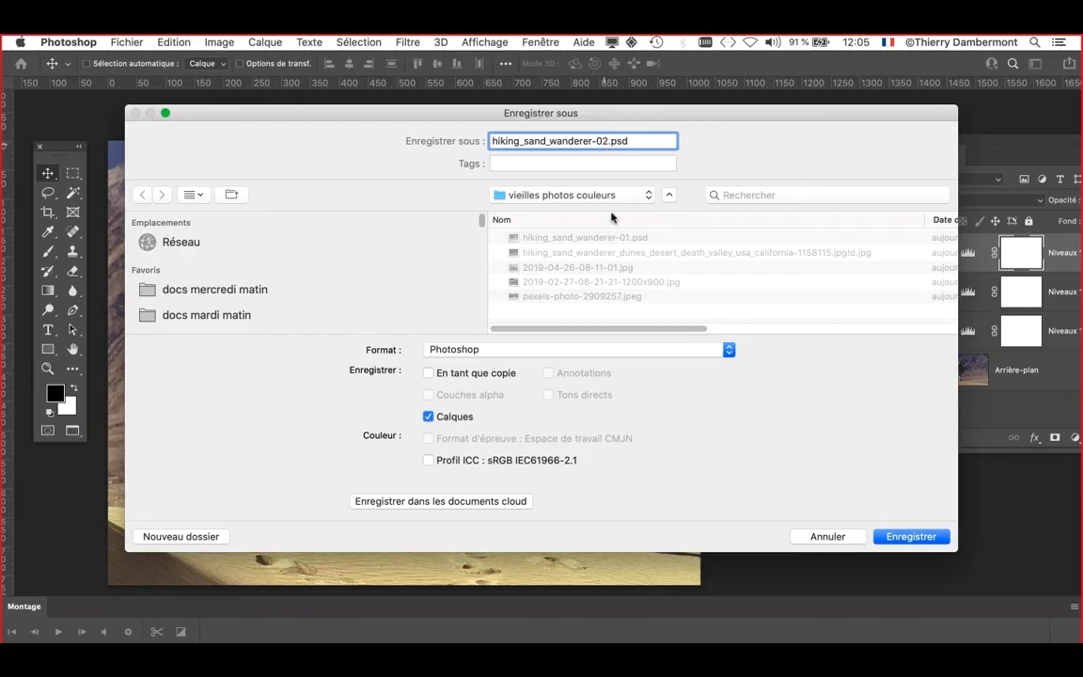
click(936, 538)
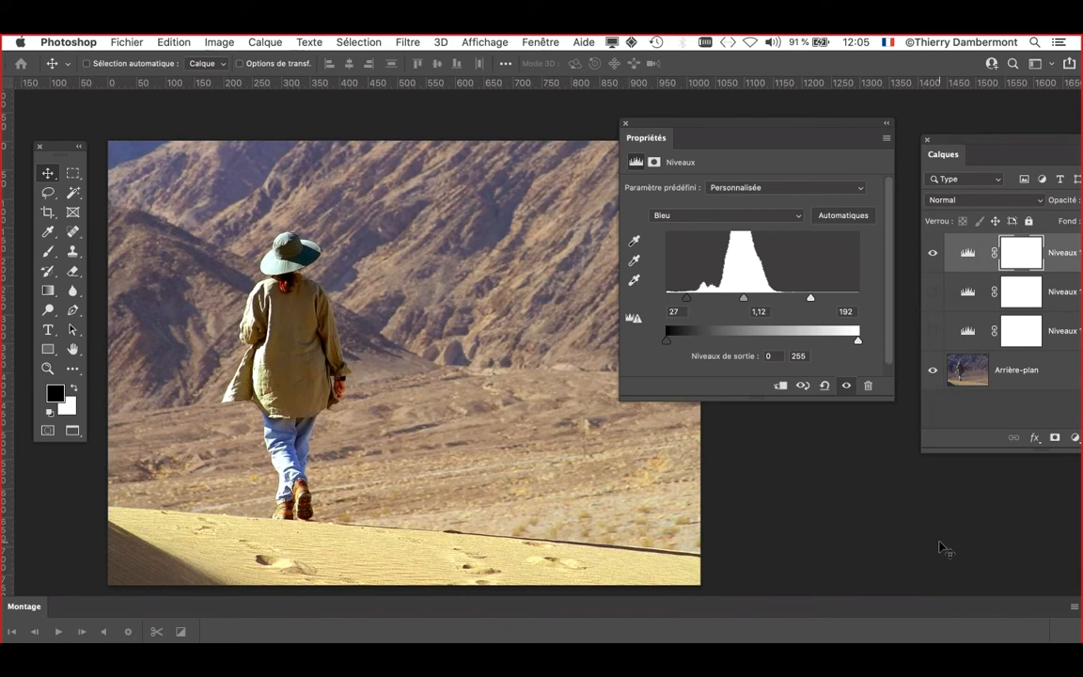
- Close the Propriétés panel, place the Calques panel just beside the photo and hide the Montage timeline
click(626, 123)
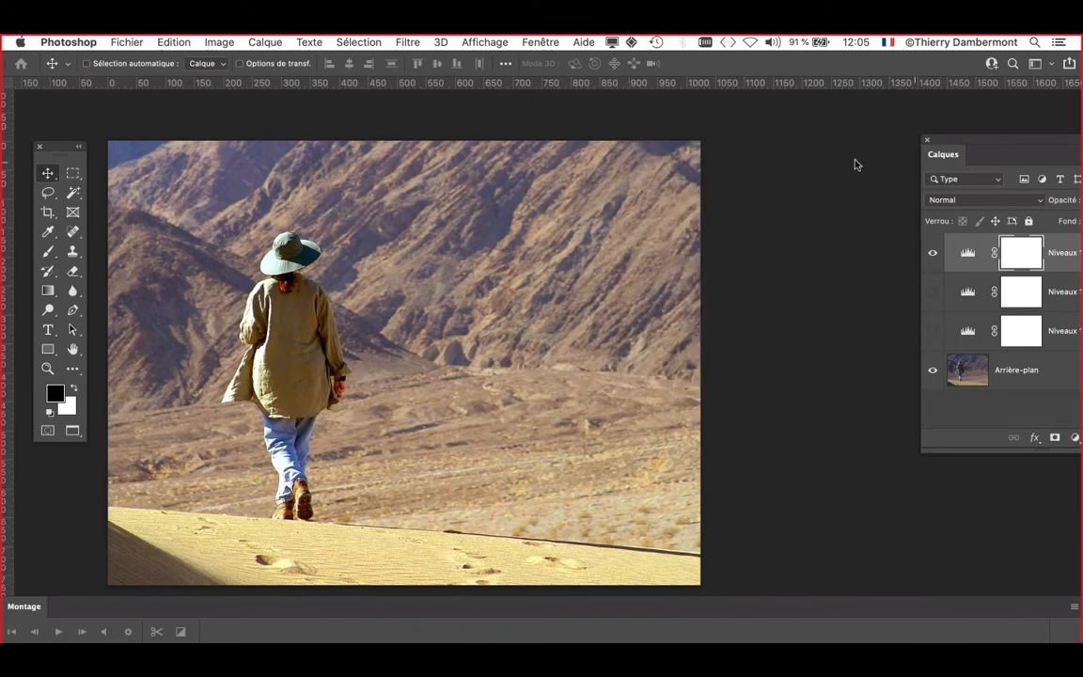
drag(947, 144, 664, 142)
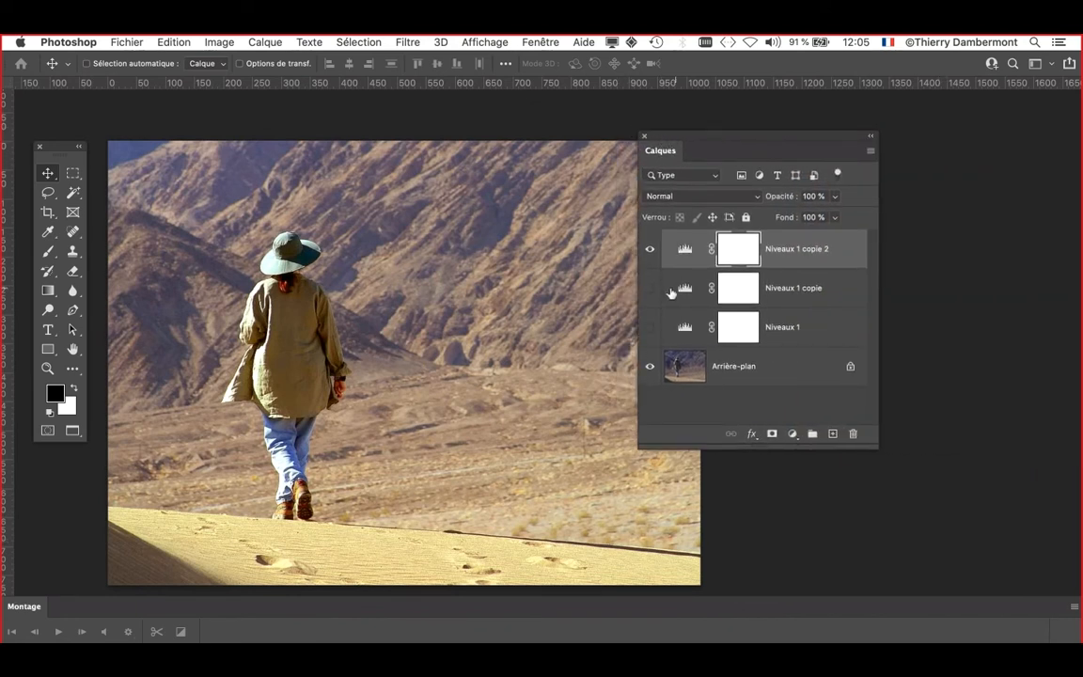
drag(733, 138, 801, 132)
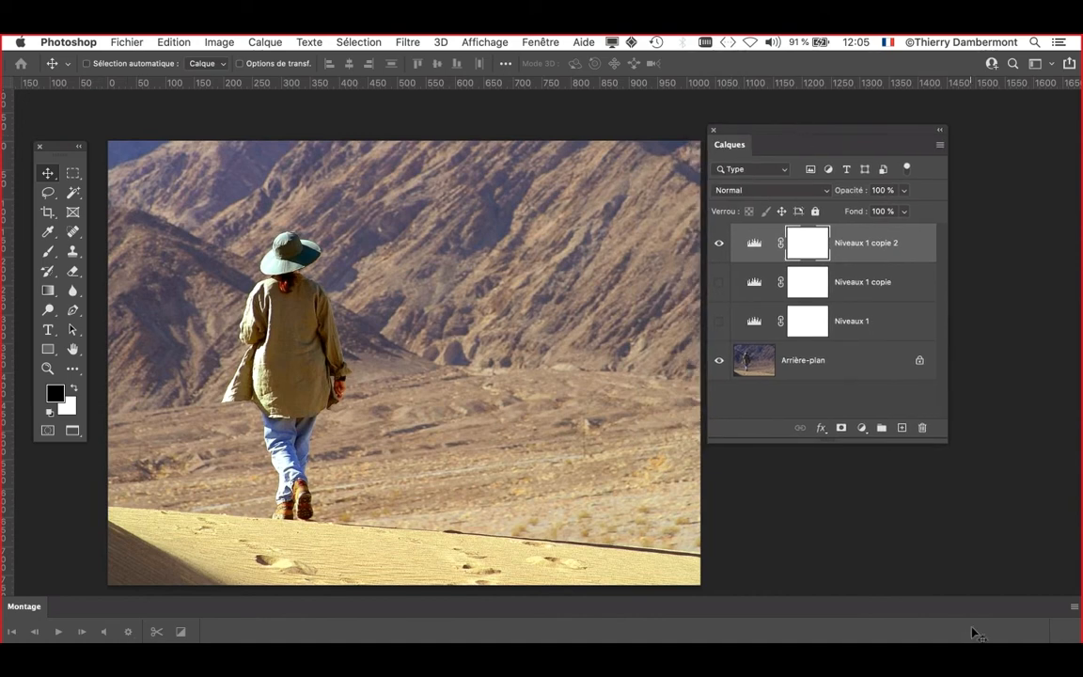
click(550, 42)
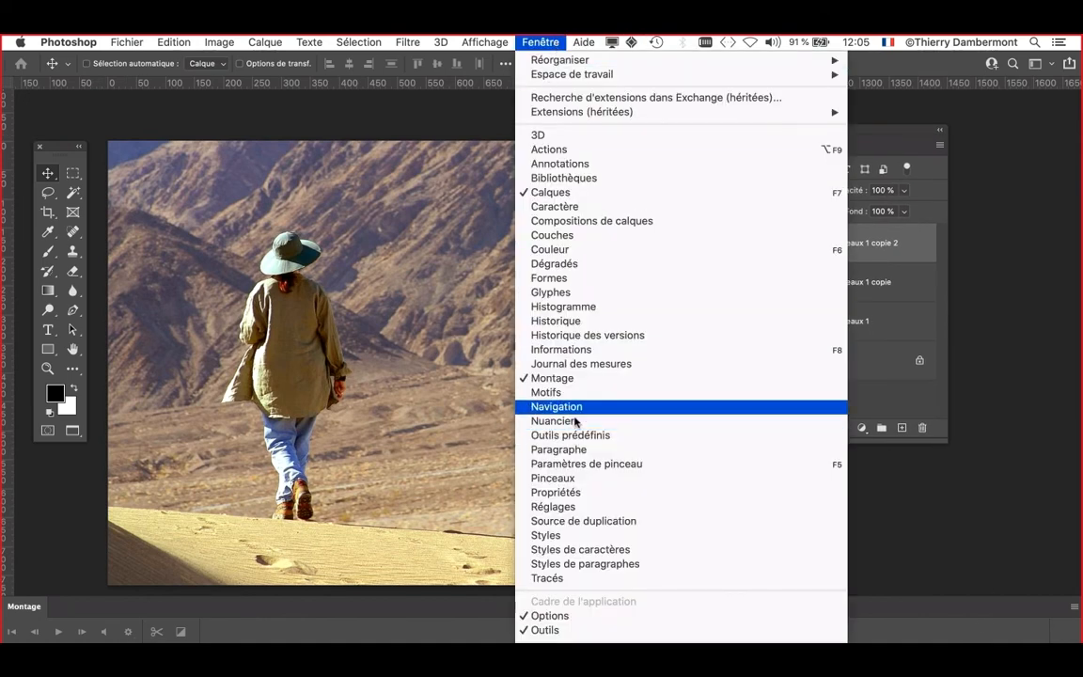
click(564, 379)
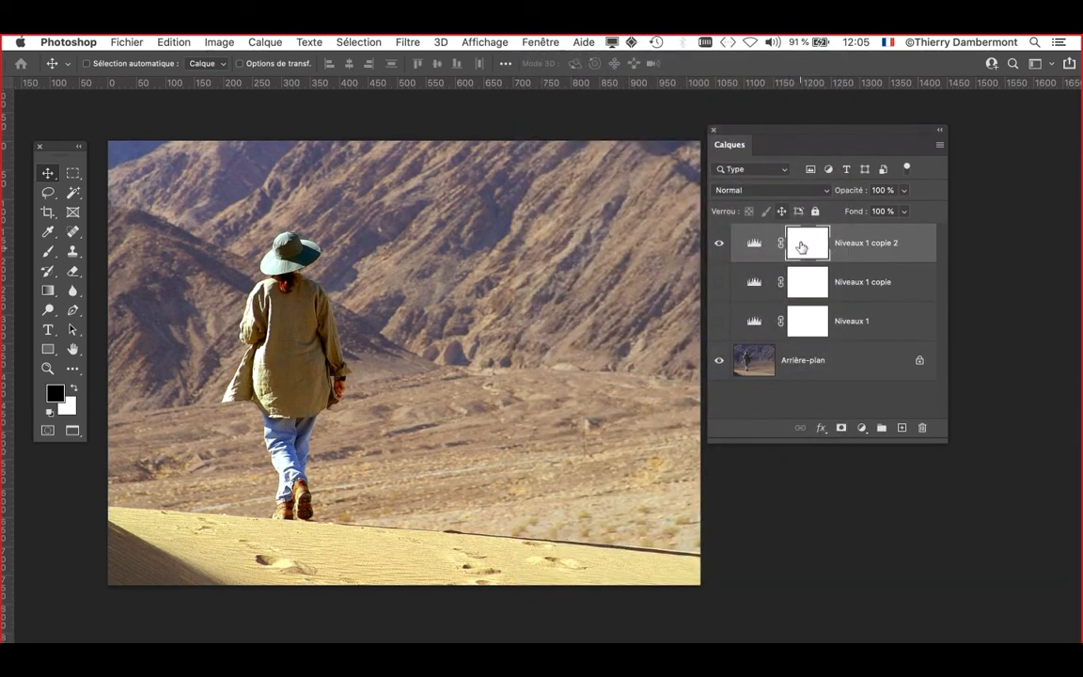
- Show and hide Niveaux 1, Niveaux 1 copie and Niveaux 1 copie 2 in turn to compare each correction with the original photo
click(720, 246)
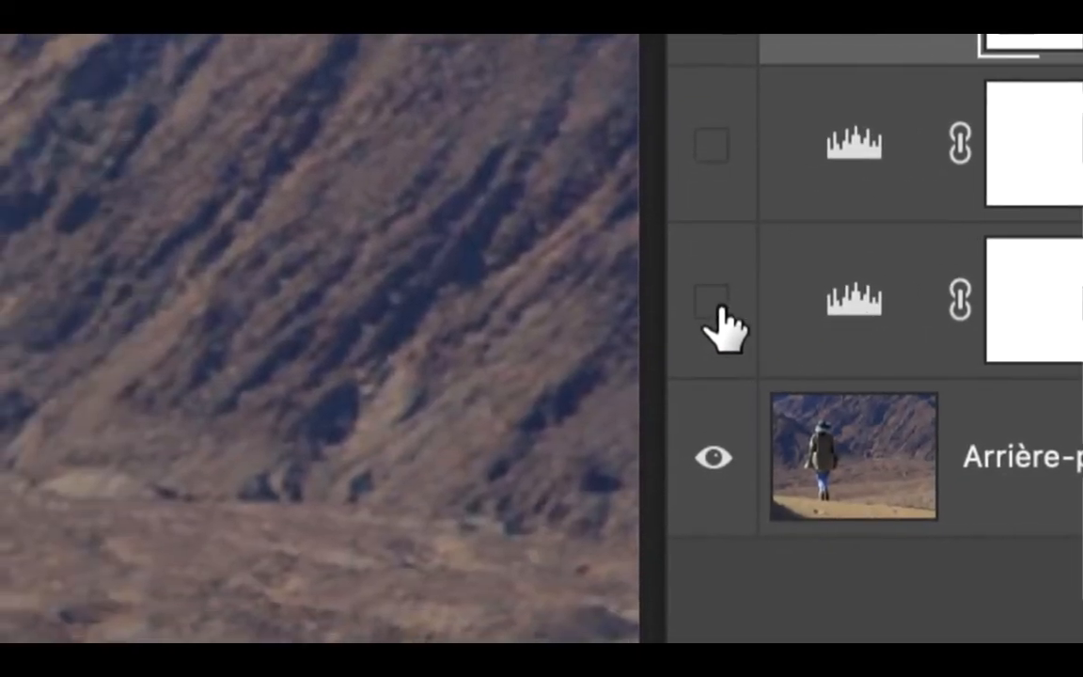
click(590, 305)
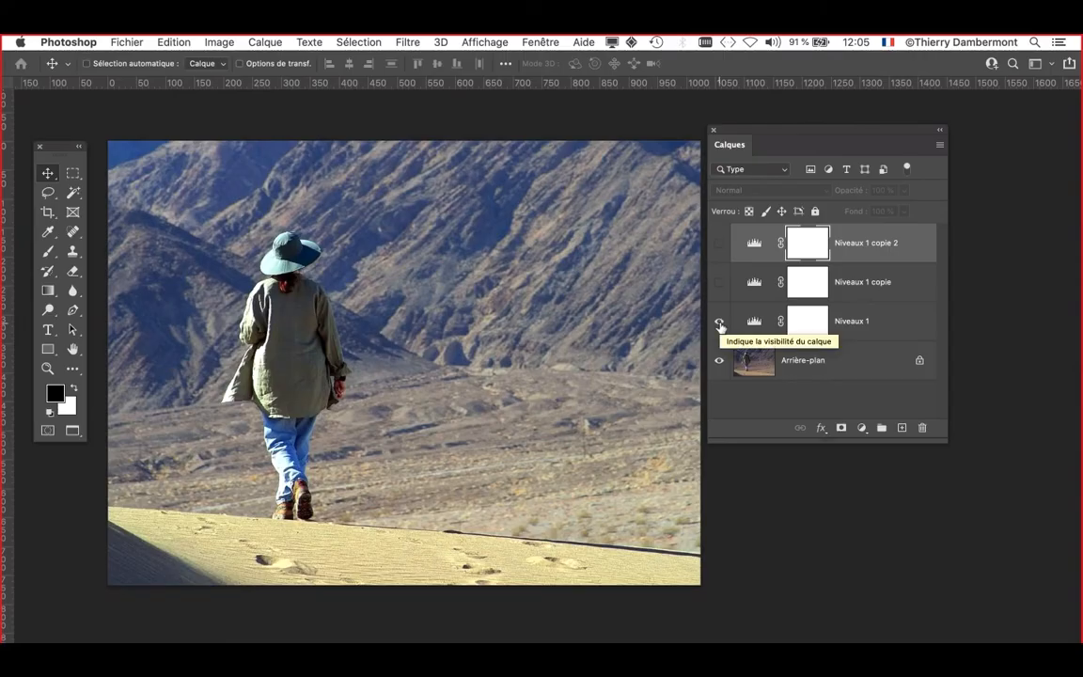
click(717, 301)
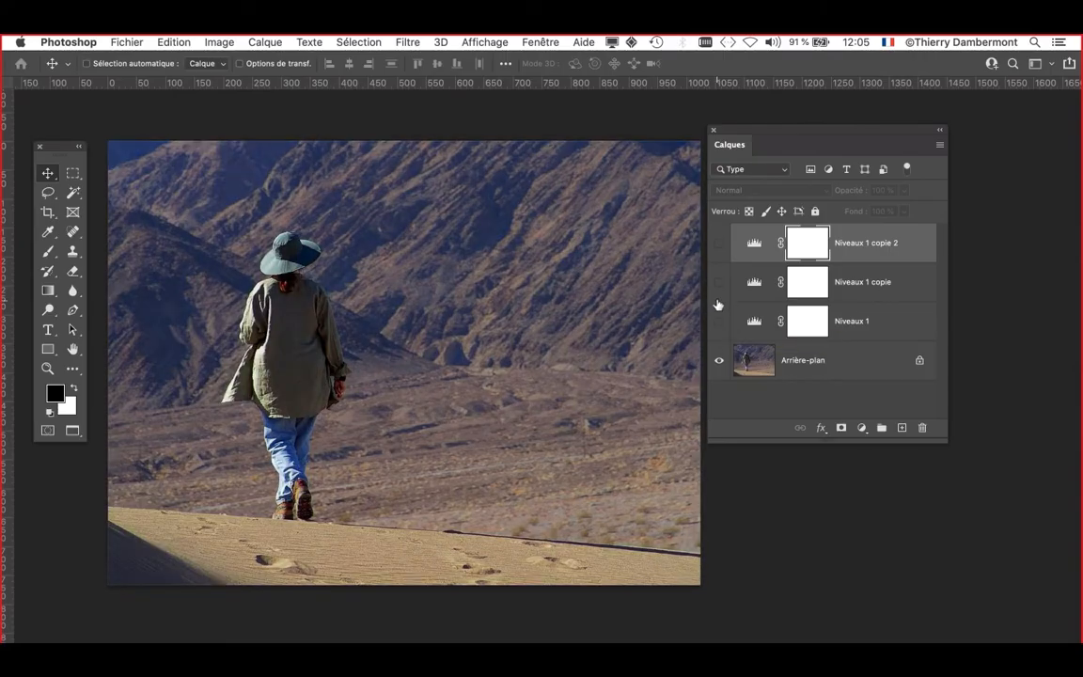
click(715, 144)
click(720, 292)
click(719, 244)
click(720, 245)
click(720, 286)
click(720, 288)
click(720, 323)
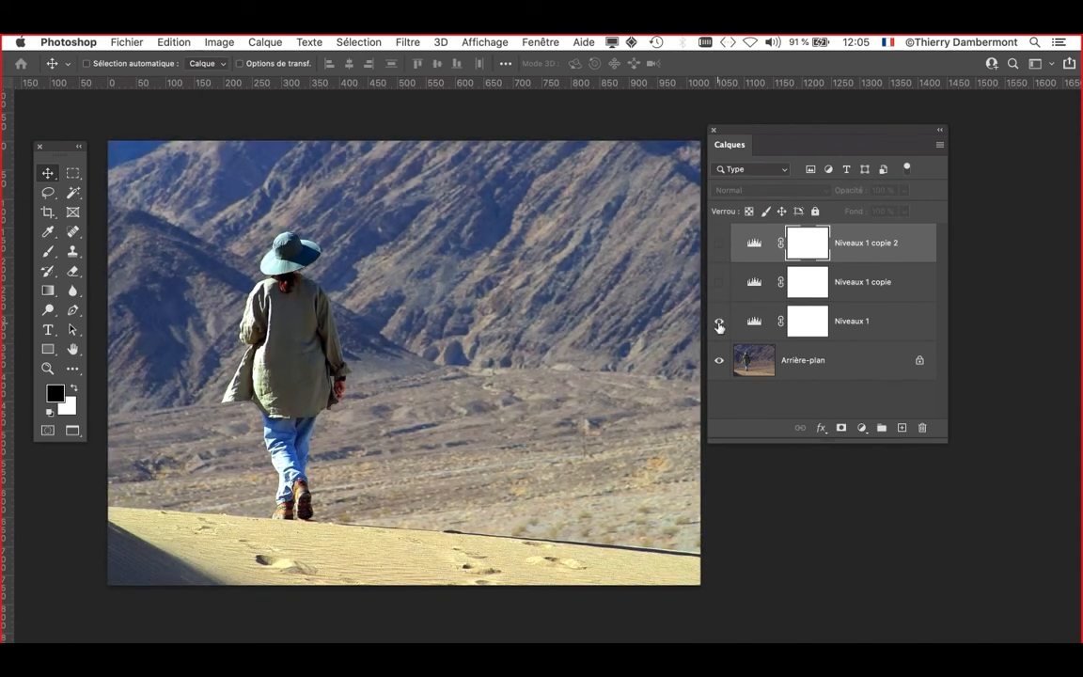
click(719, 324)
click(719, 284)
click(719, 286)
click(720, 245)
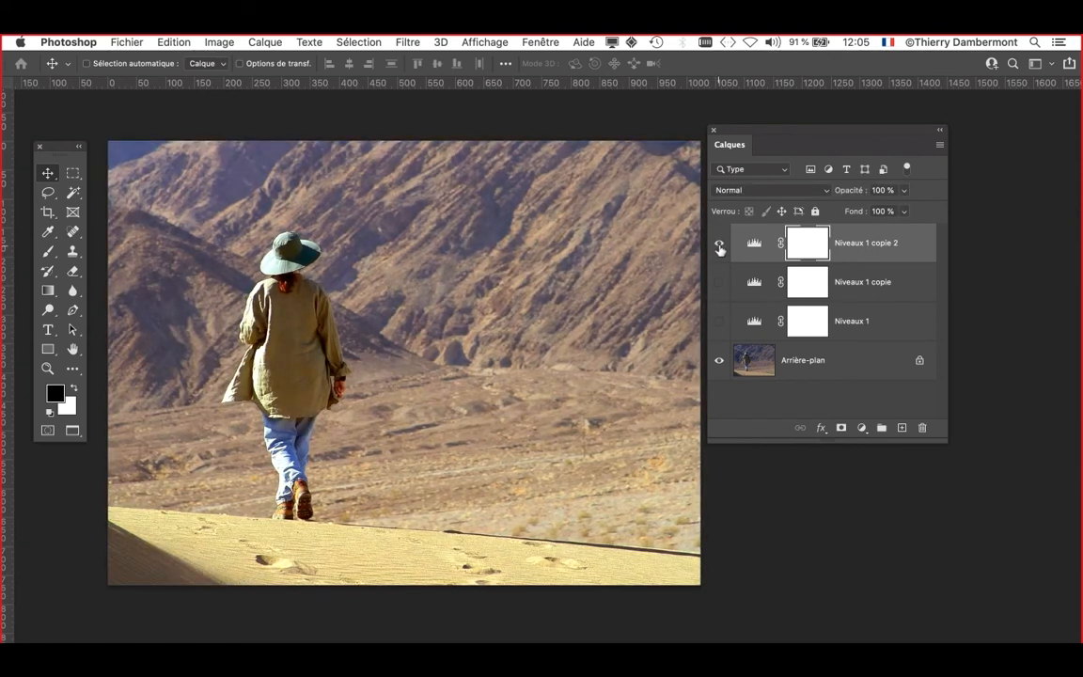
- Compare the three Niveaux corrections once more, one at a time, and leave only Niveaux 1 copie 2 visible above Arrière-plan
click(720, 245)
click(721, 283)
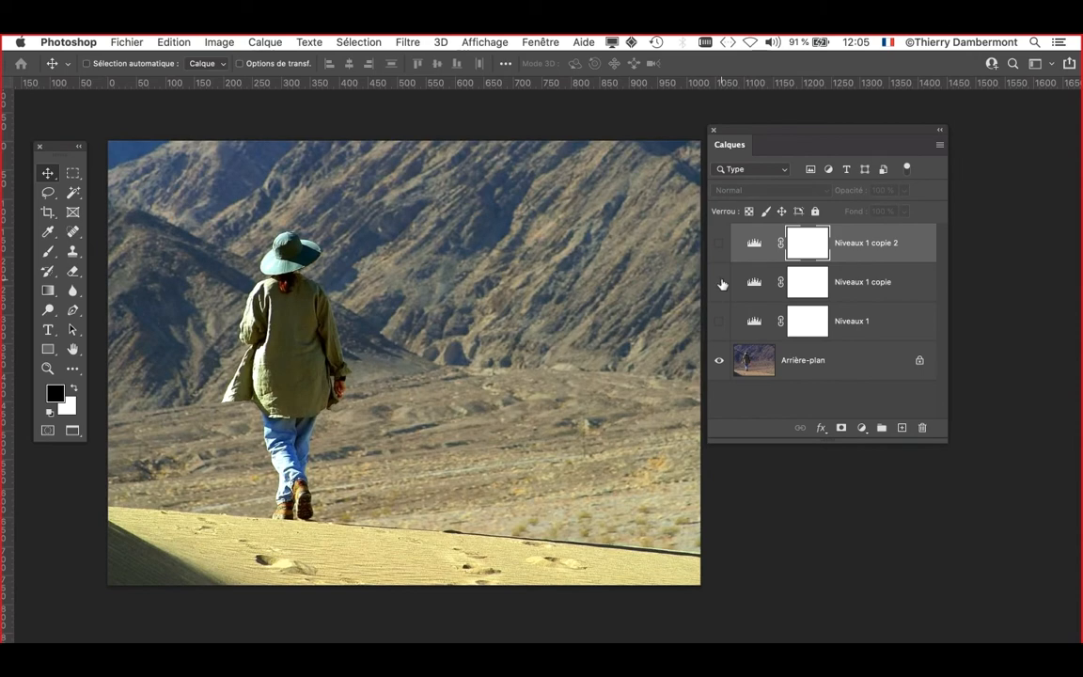
click(720, 283)
click(721, 322)
click(720, 323)
click(720, 323)
click(721, 324)
click(720, 285)
click(721, 286)
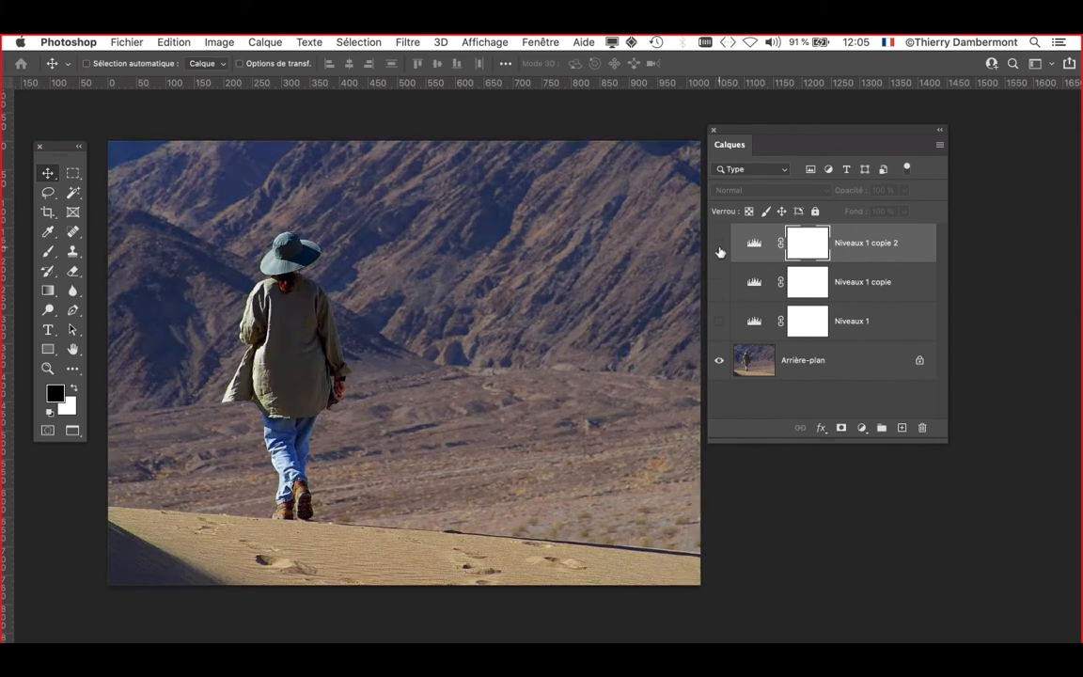
click(719, 245)
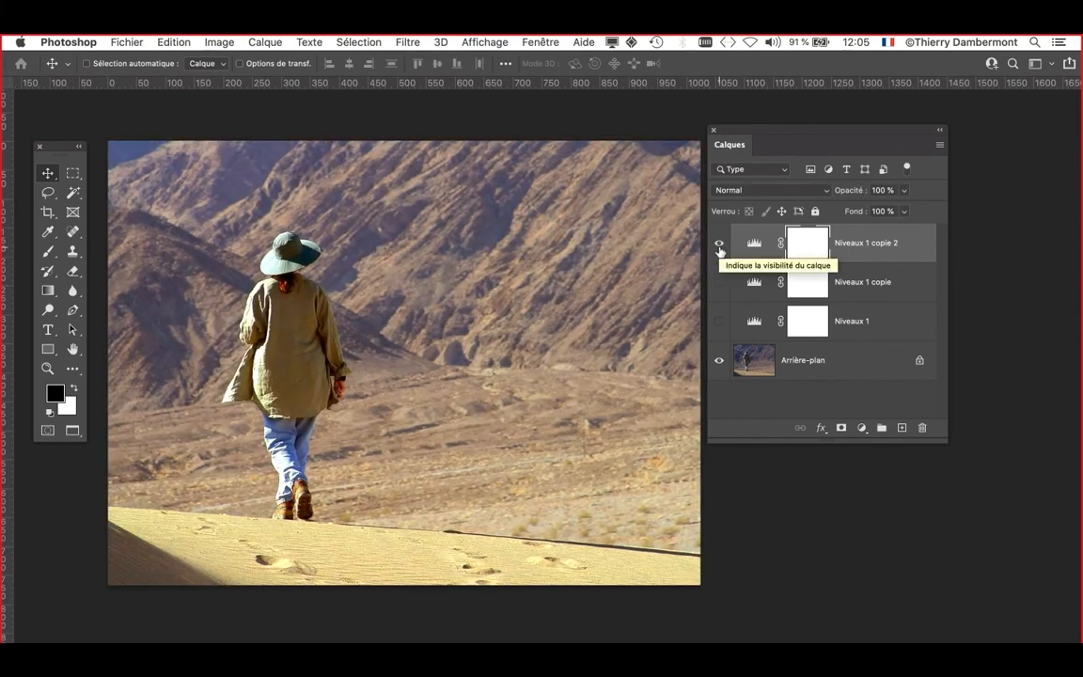
- Turn Niveaux 1 copie 2 off and on to compare the whole photo before and after correction
click(720, 246)
click(720, 246)
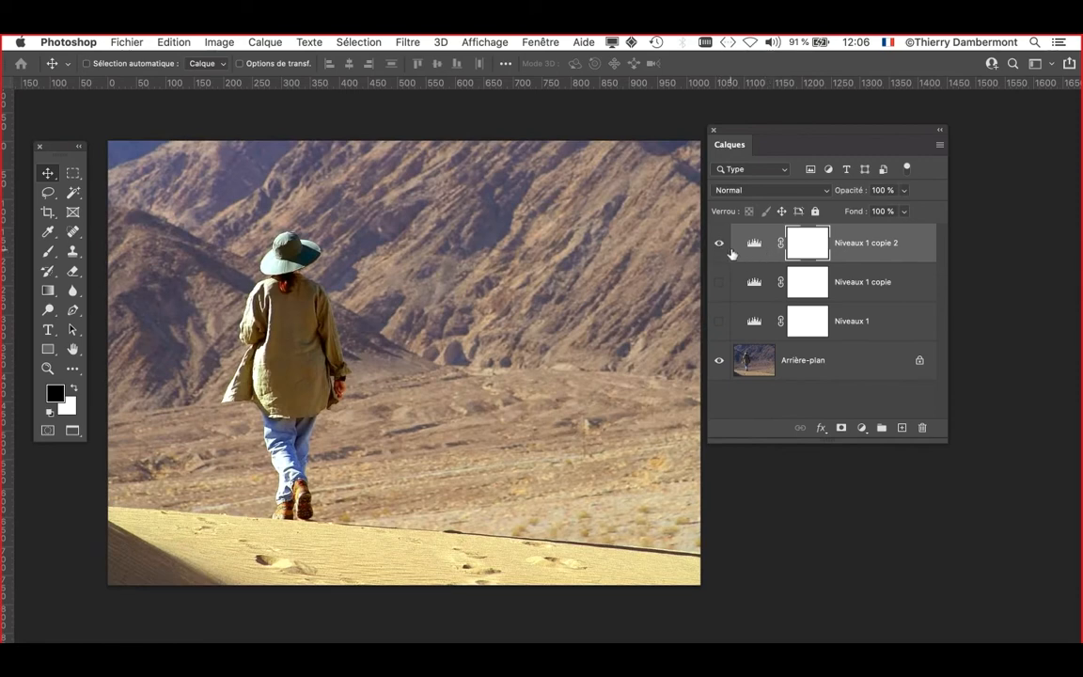
click(722, 248)
click(721, 248)
- Examine the hiker's hat and shirt close up with Niveaux 1 copie 2 on and off, leaving the layer hidden
scroll(271, 292, up, 5)
scroll(271, 293, down, 2)
scroll(271, 293, down, 3)
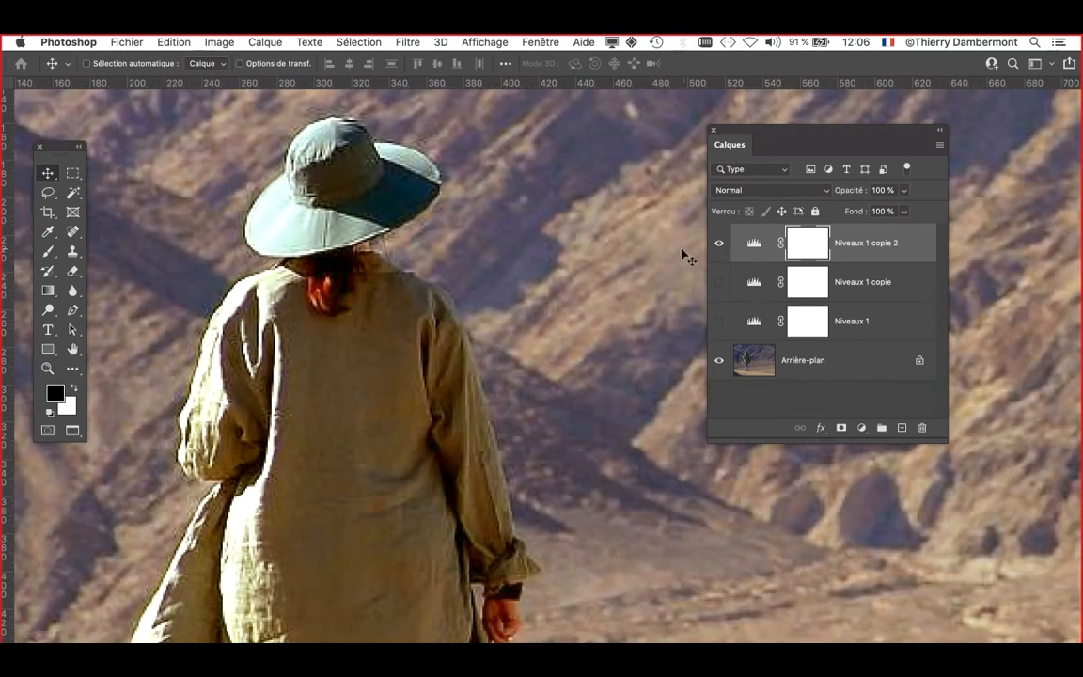
click(715, 244)
click(716, 246)
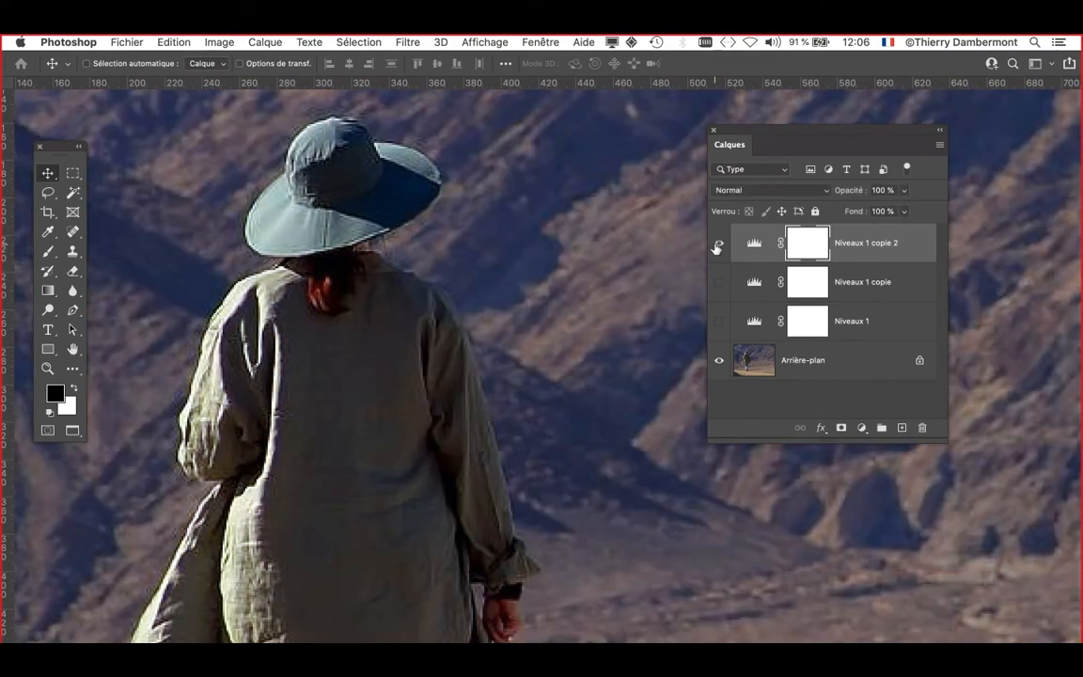
click(718, 246)
click(716, 246)
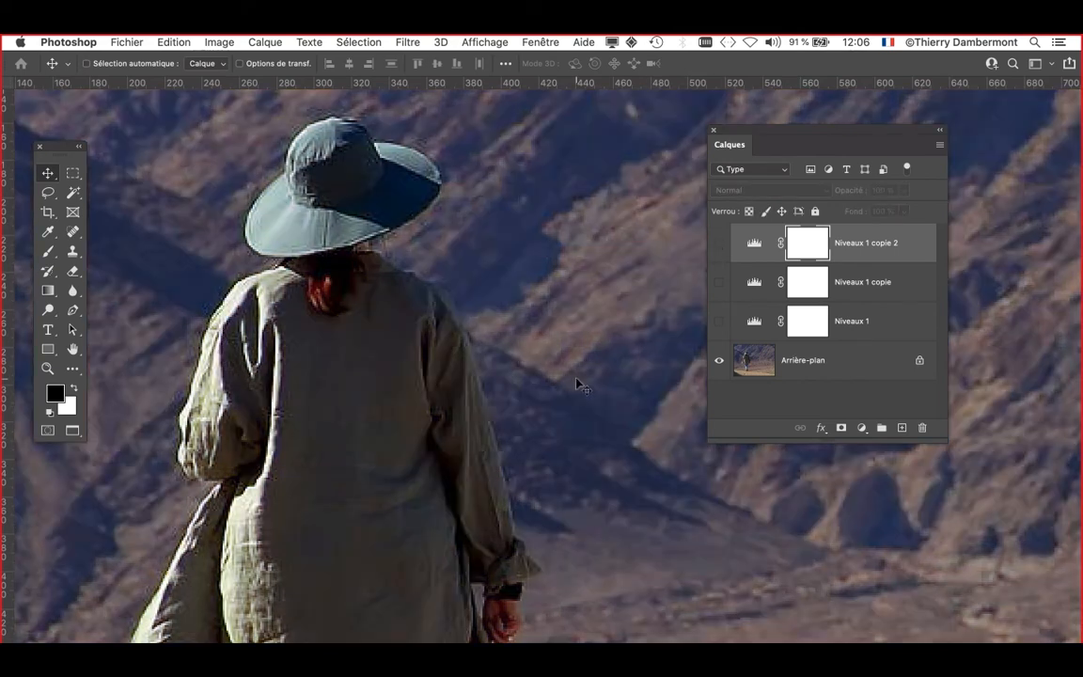
- Return to a wider view of the hiker and briefly show Niveaux 1 copie 2 again before hiding it
scroll(577, 385, down, 5)
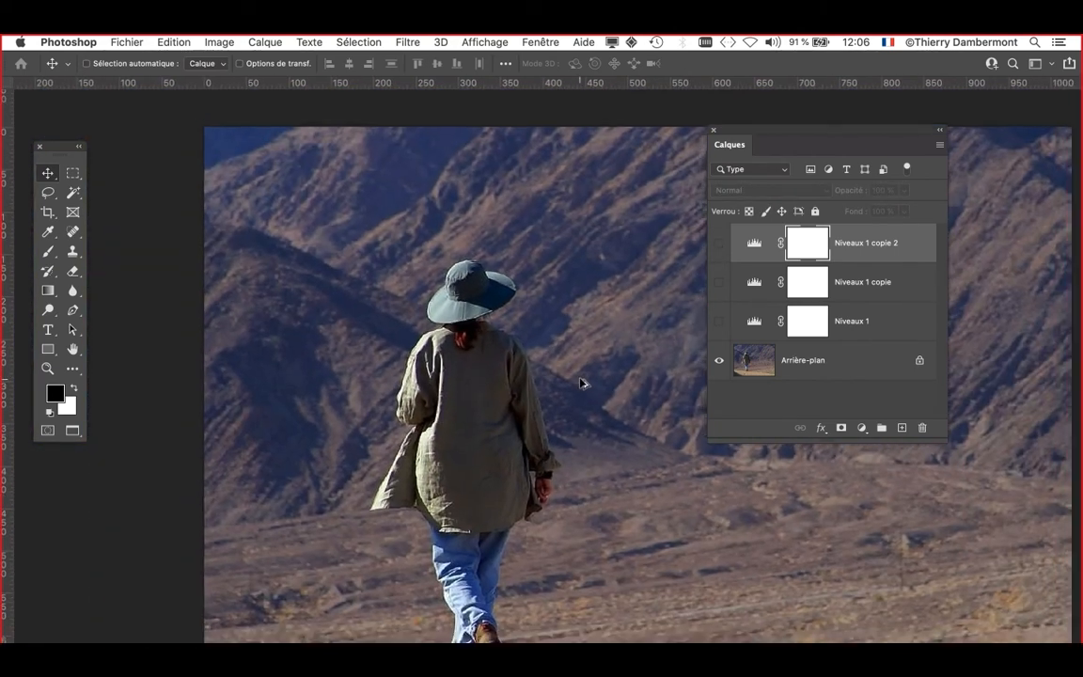
scroll(581, 383, down, 1)
click(720, 246)
click(719, 247)
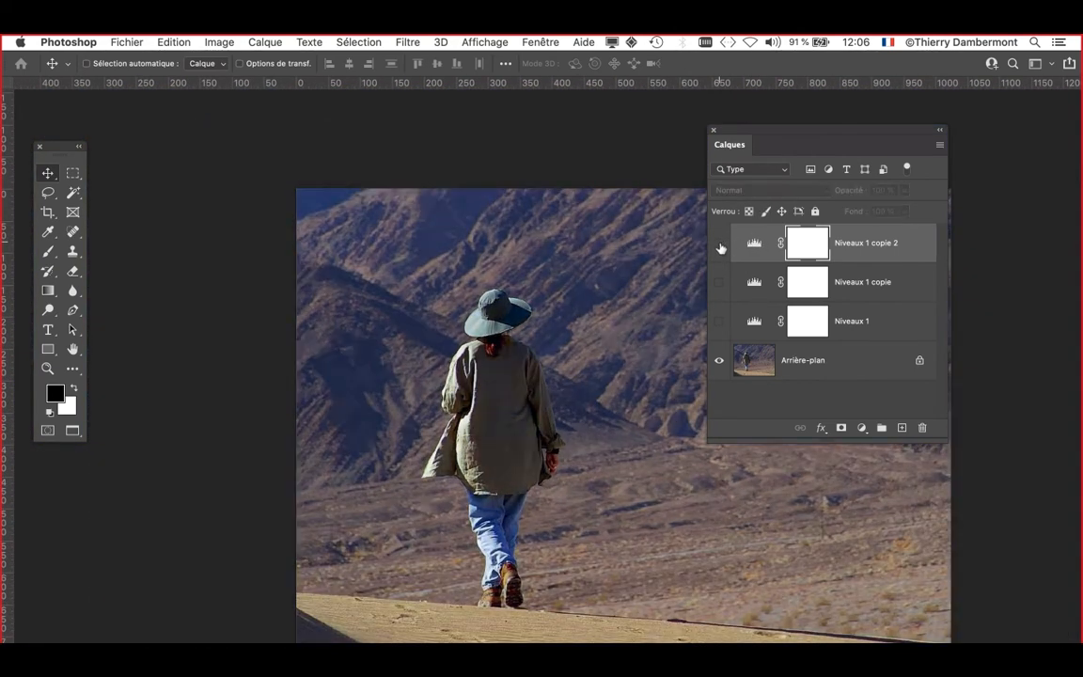
- Compare Niveaux 1 copie 2, Niveaux 1 copie and Niveaux 1 one at a time on the whole hiker photo, leaving Niveaux 1 visible
drag(737, 132, 935, 141)
drag(604, 313, 450, 257)
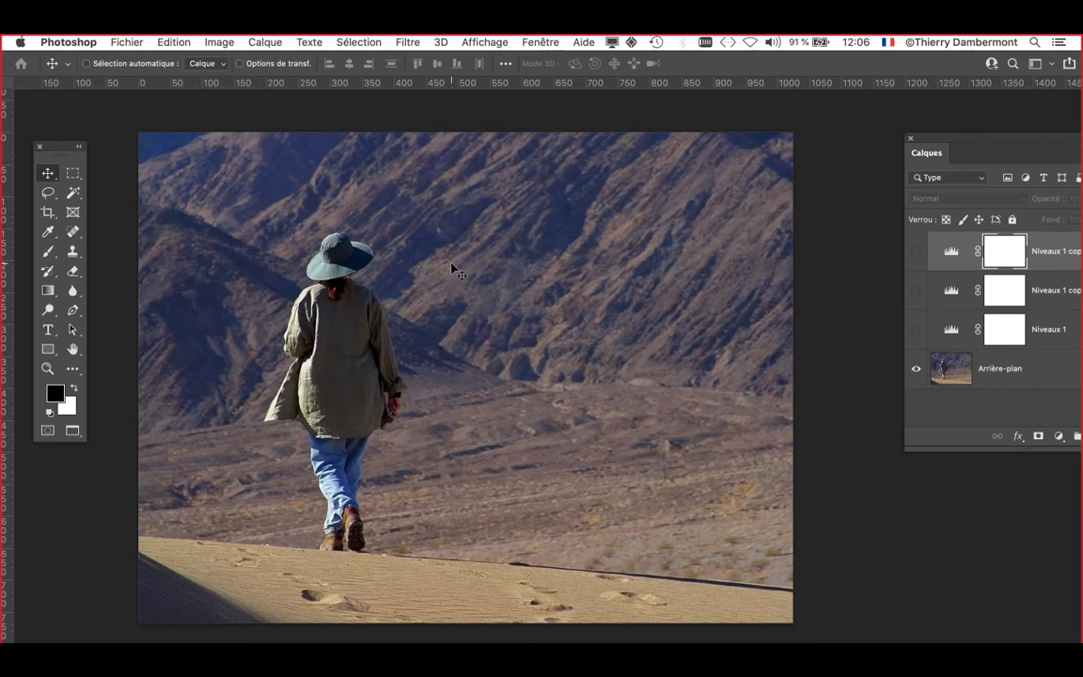
click(913, 252)
drag(953, 142, 864, 133)
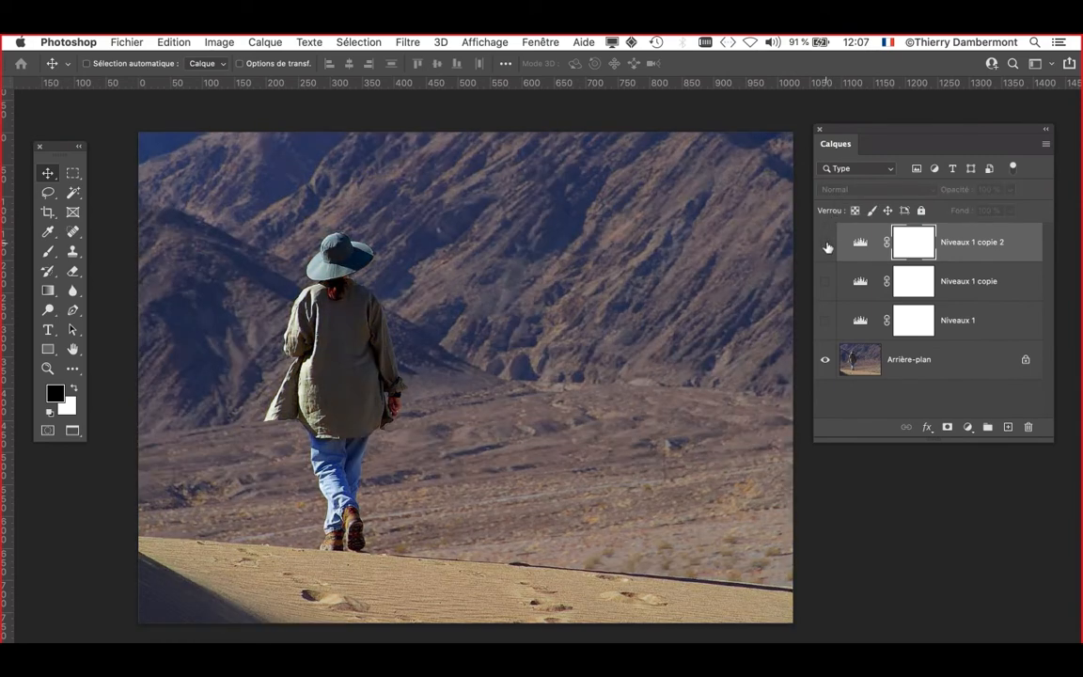
click(827, 246)
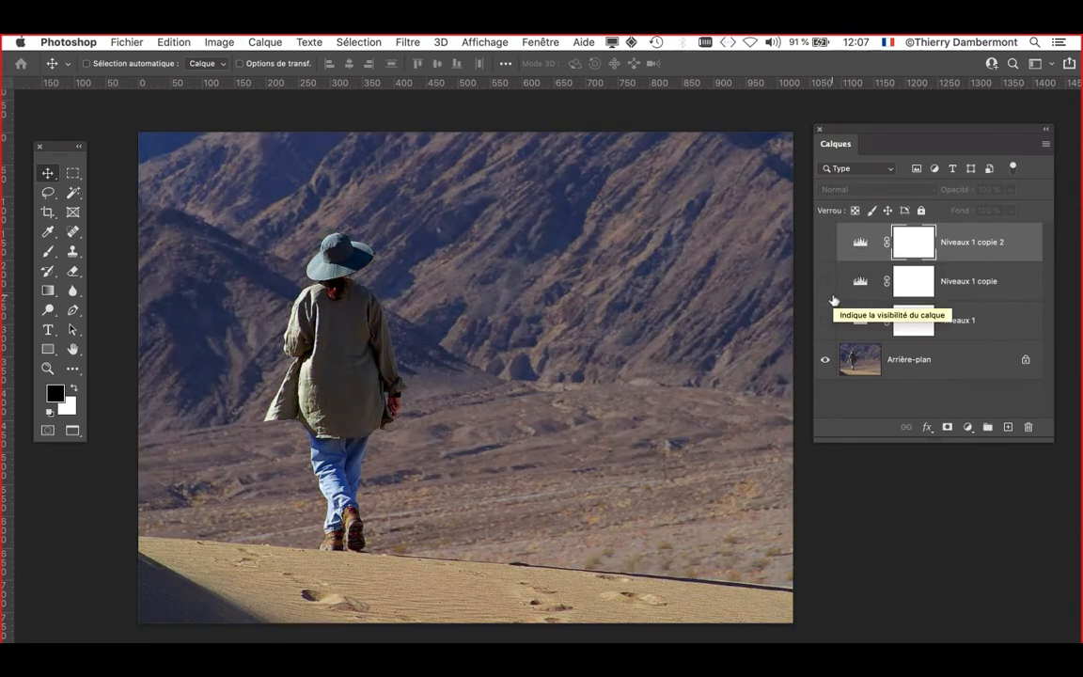
click(827, 285)
click(827, 283)
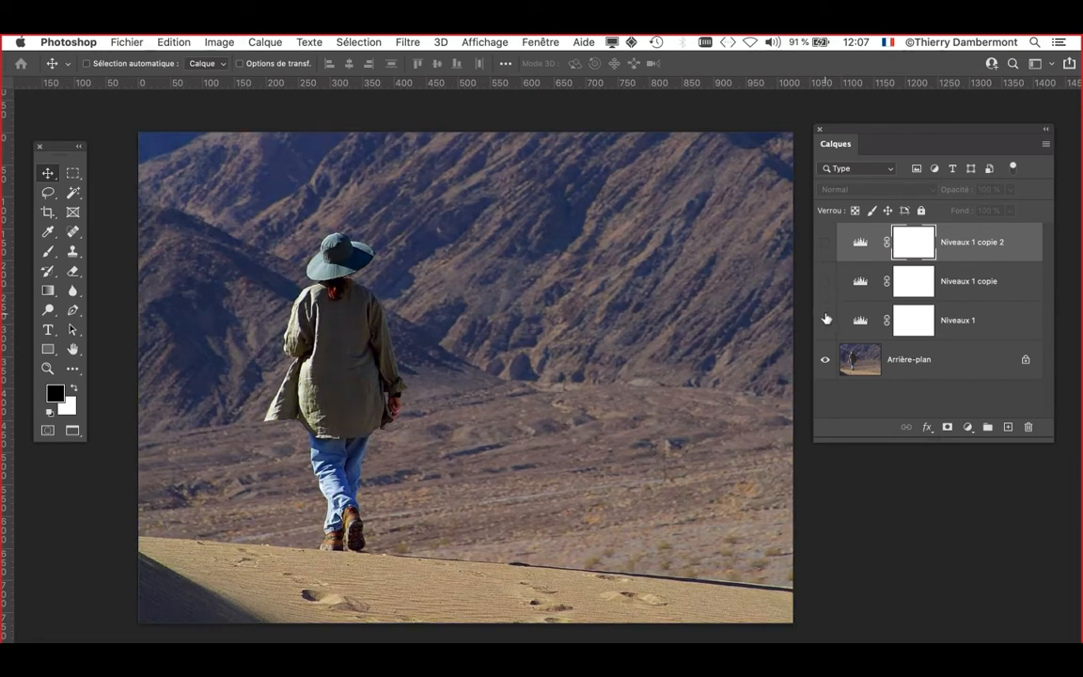
click(826, 320)
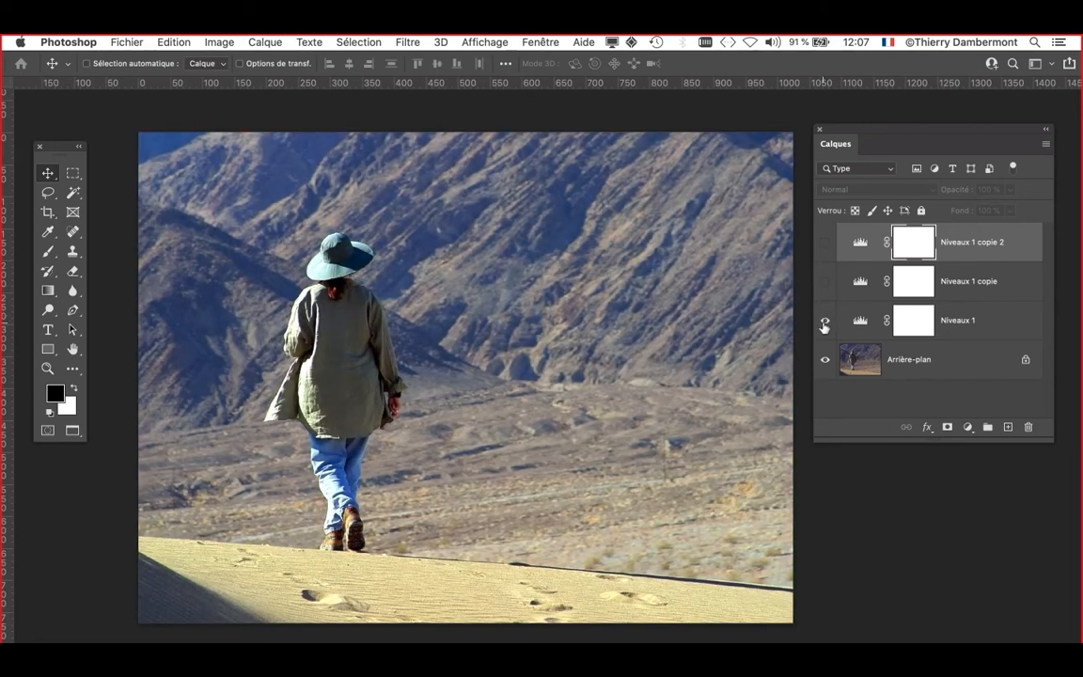
drag(847, 131, 849, 113)
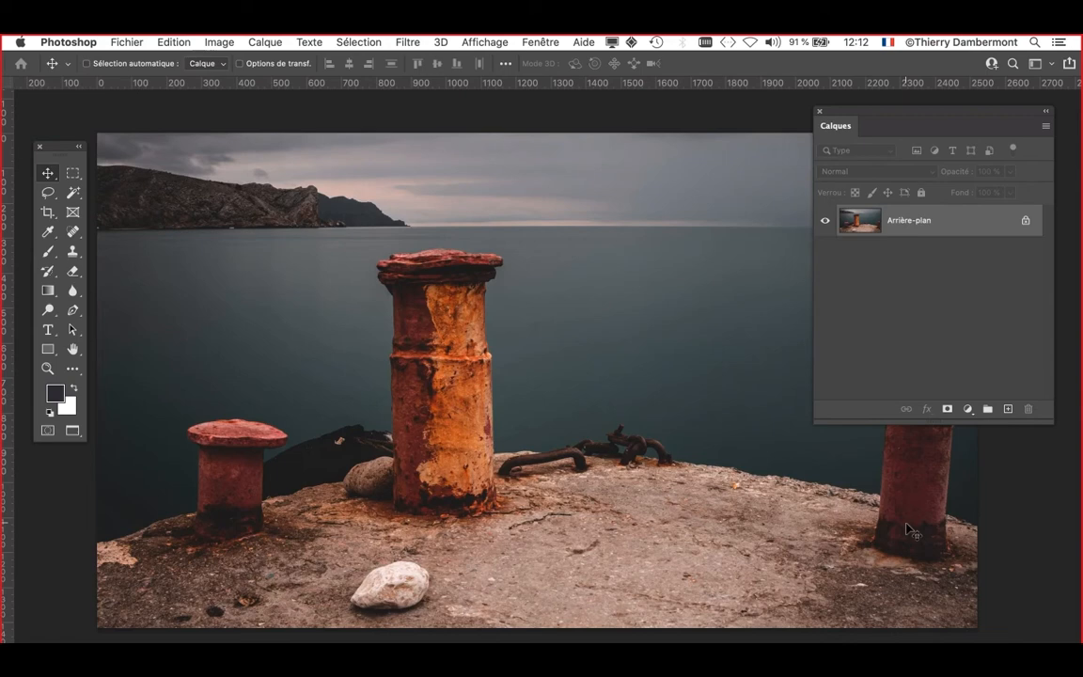
- Add a Niveaux adjustment layer above Arrière-plan in the seaside bollard photo
scroll(506, 416, down, 4)
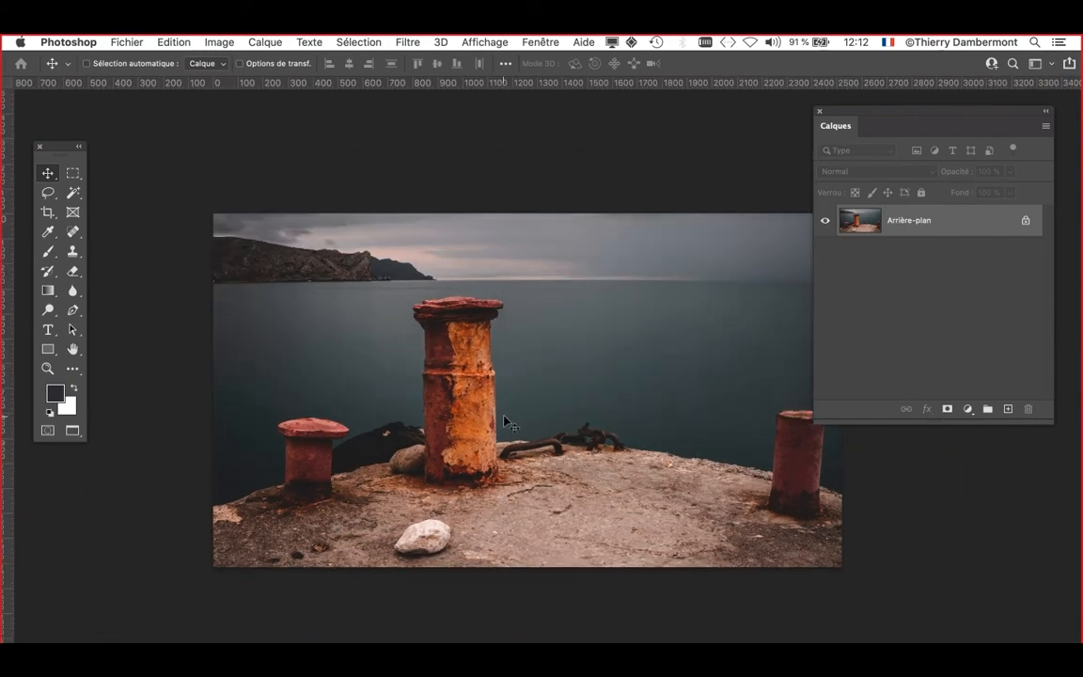
drag(437, 383, 380, 352)
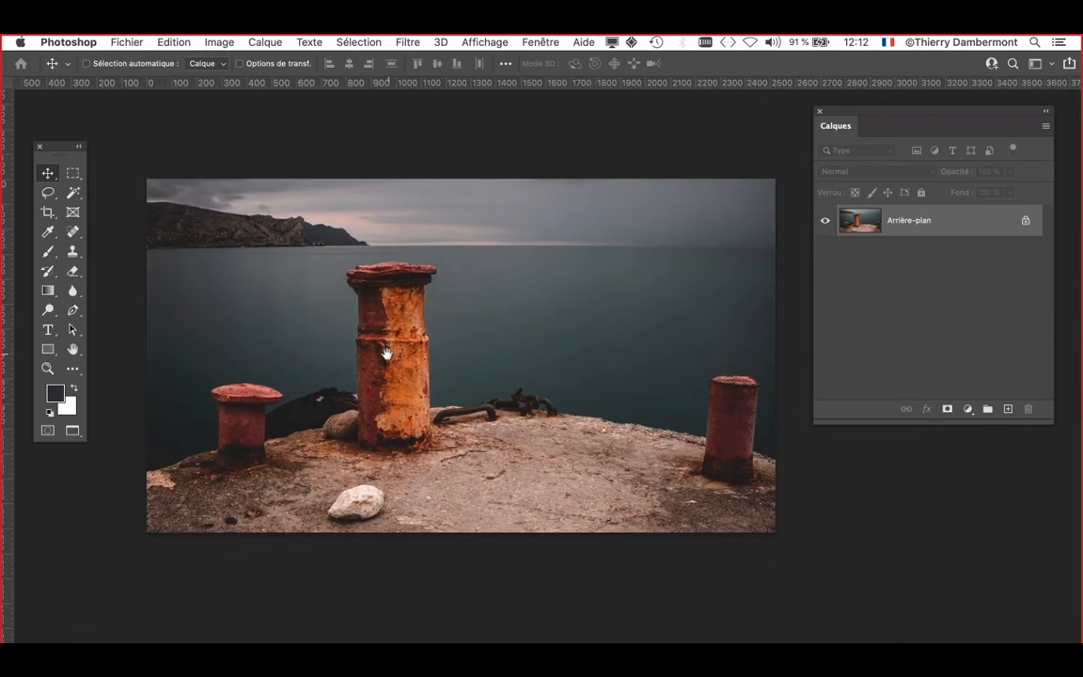
click(970, 413)
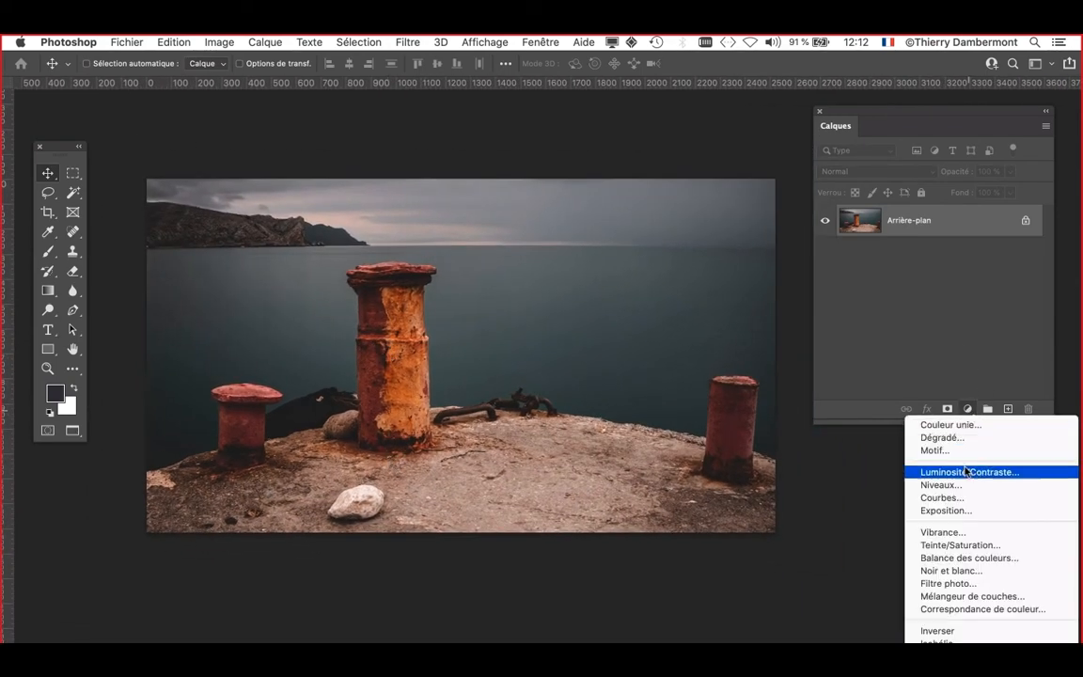
click(972, 488)
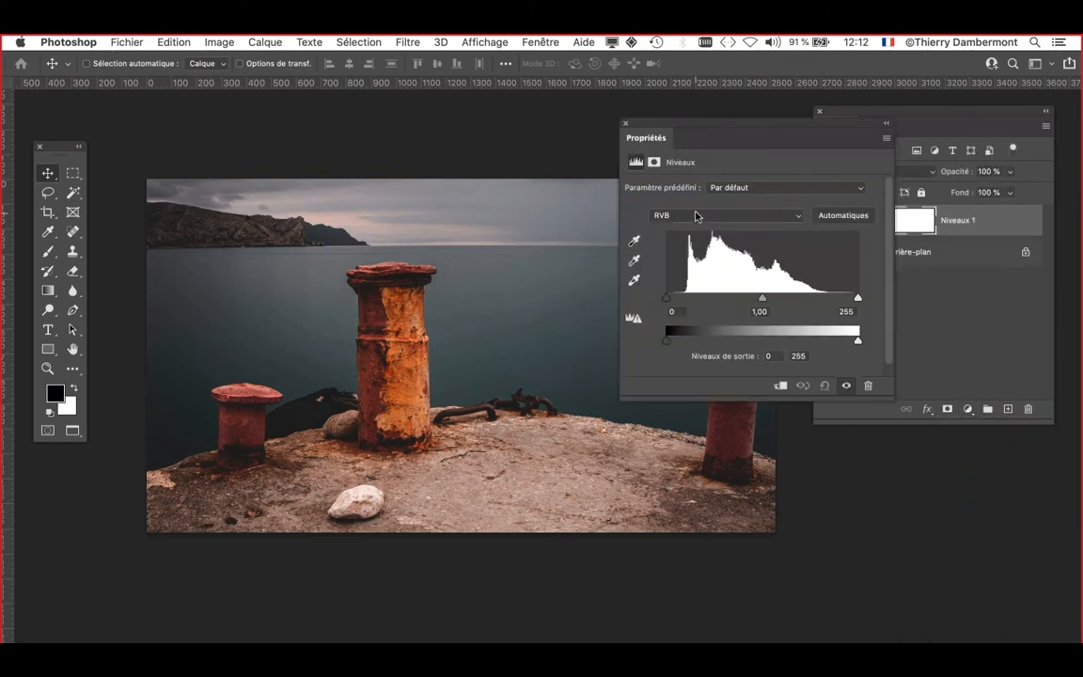
- In the Rouge channel of the levels, set the black input to 26 and the white input to 224
click(702, 216)
click(701, 227)
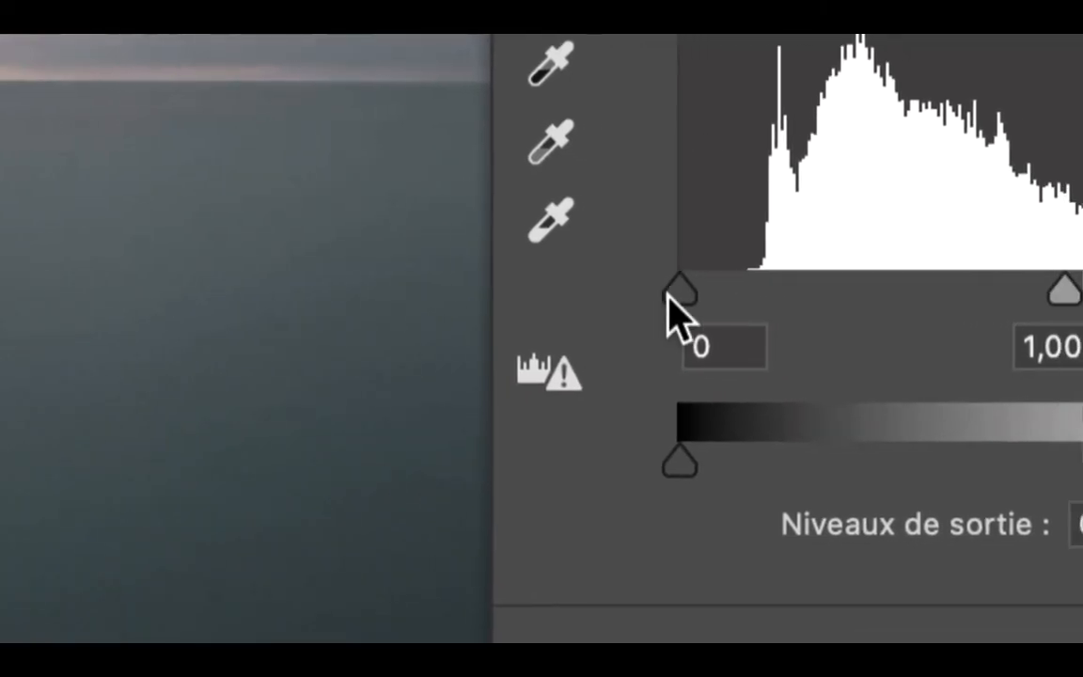
drag(598, 315, 679, 315)
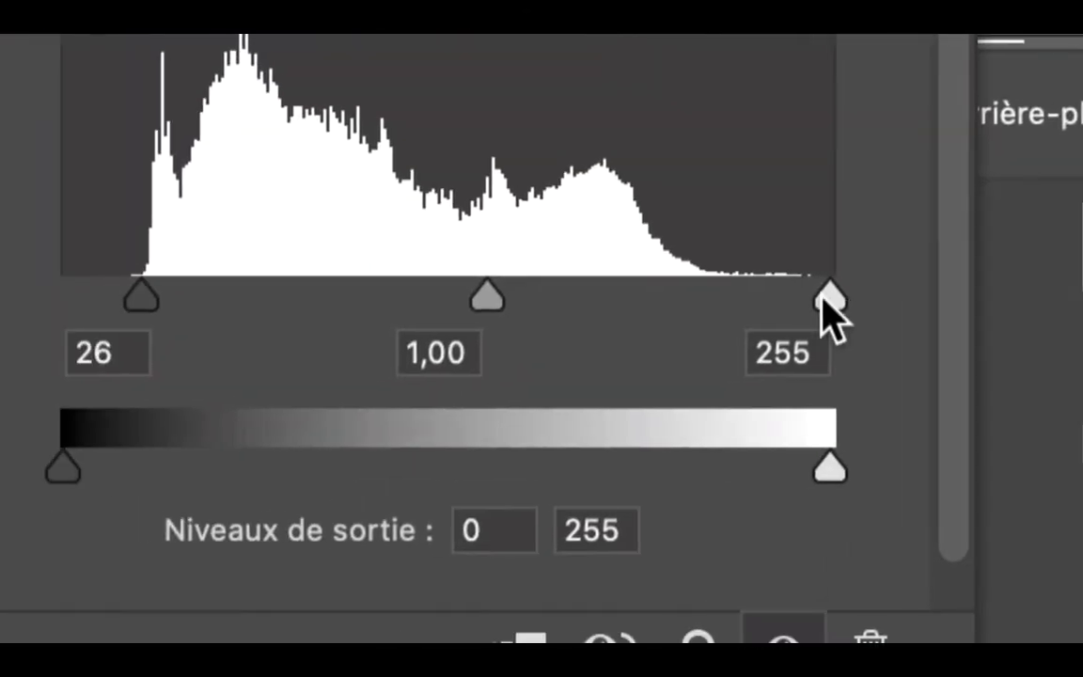
drag(705, 273, 613, 273)
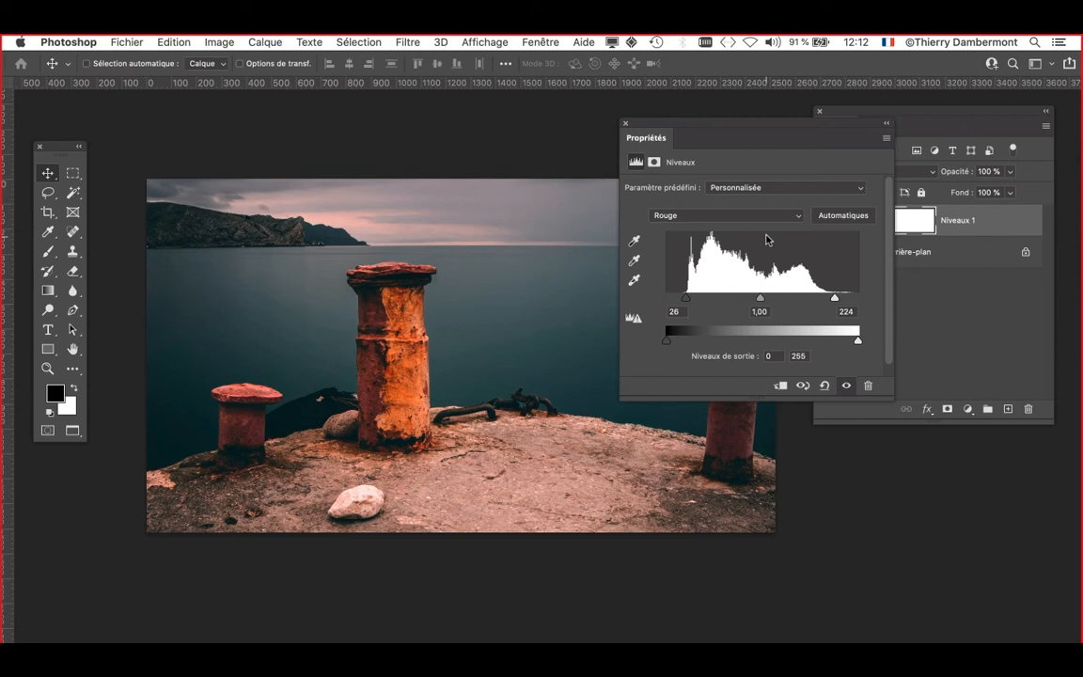
- In the Vert channel of the levels, set the black input to 25 and the white input to 189
click(702, 198)
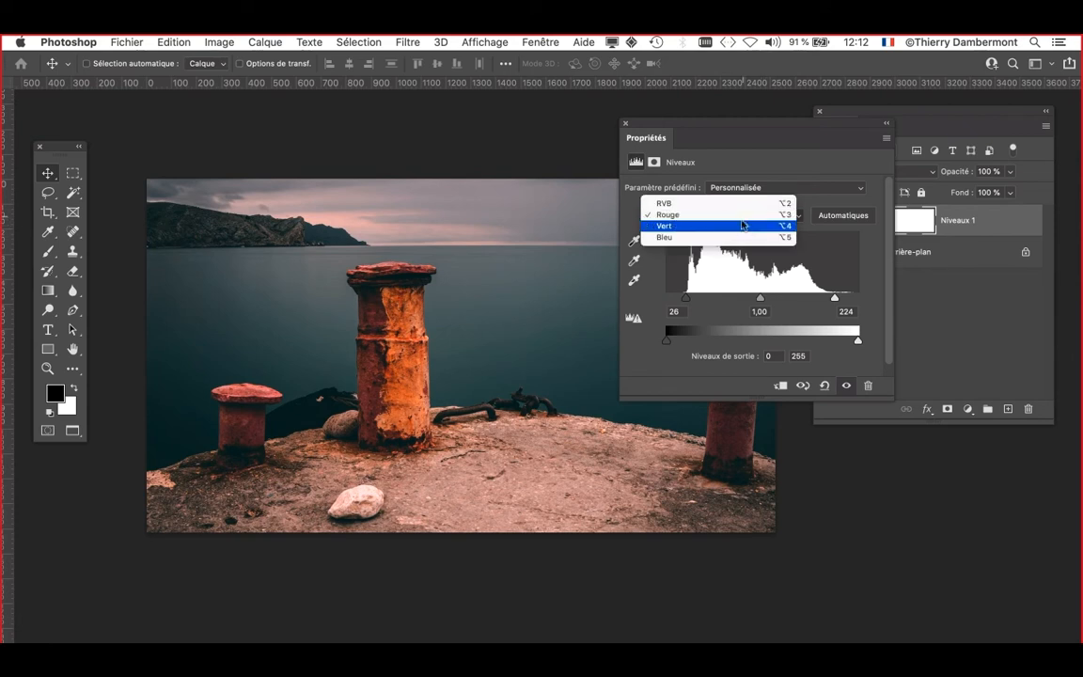
click(715, 226)
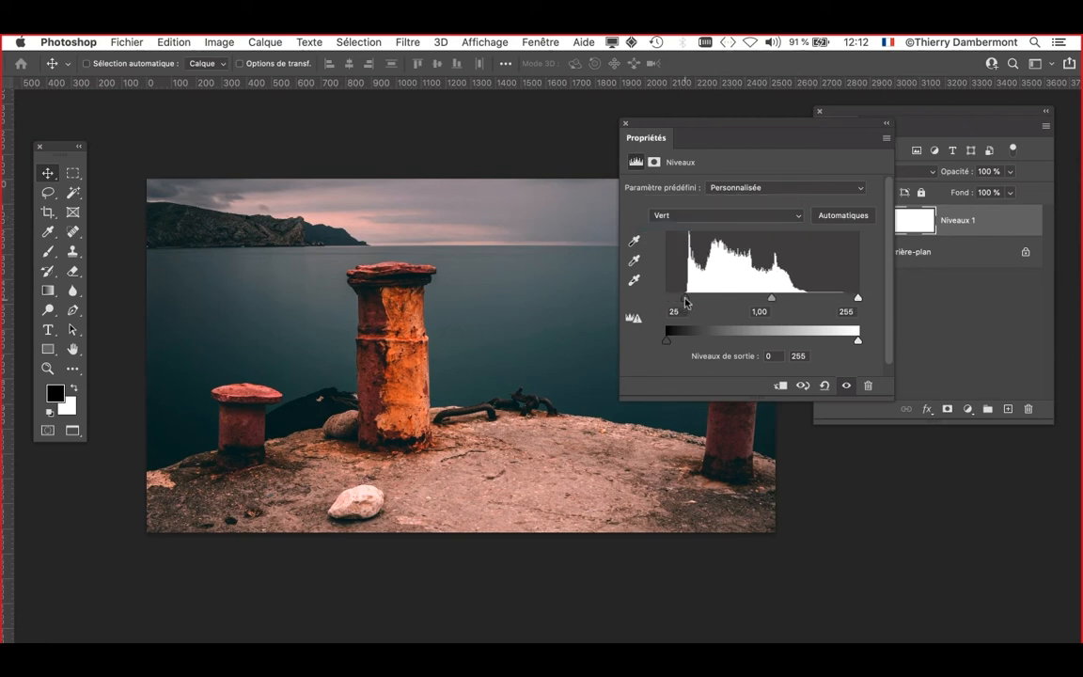
drag(666, 299, 685, 299)
drag(858, 299, 808, 298)
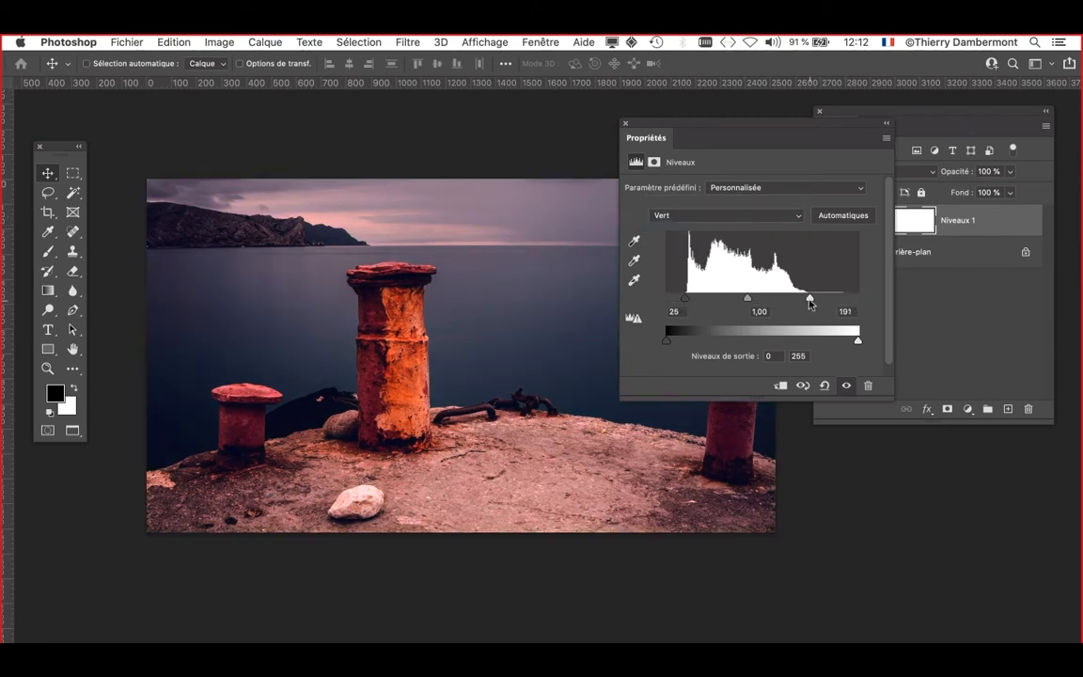
- In the Bleu channel of the levels, set the black input to 25 and the white input to 182
click(702, 215)
click(702, 227)
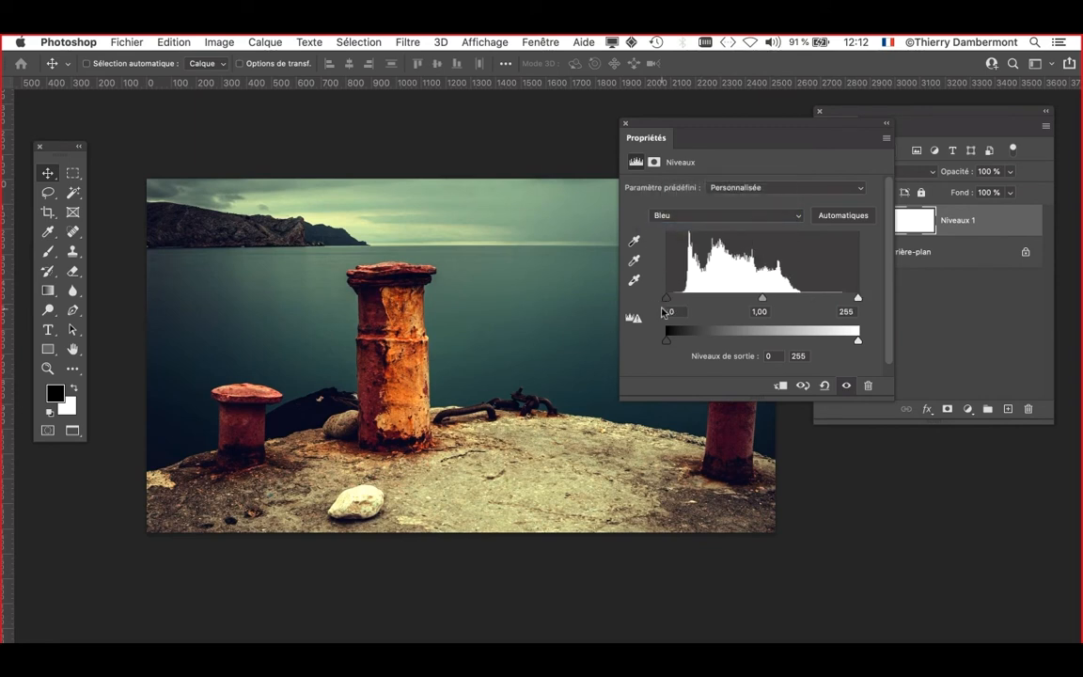
drag(668, 300, 683, 299)
drag(856, 299, 804, 301)
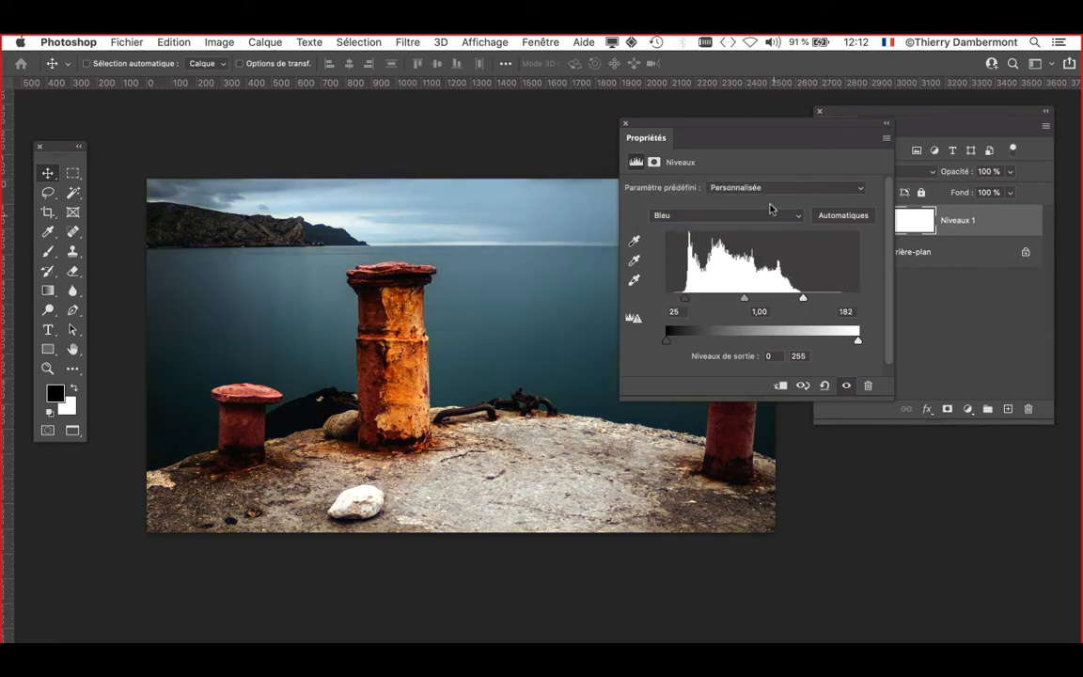
- Uncover the whole bollard photo and turn Niveaux 1 off and on to compare before and after, leaving it hidden
drag(713, 126, 873, 326)
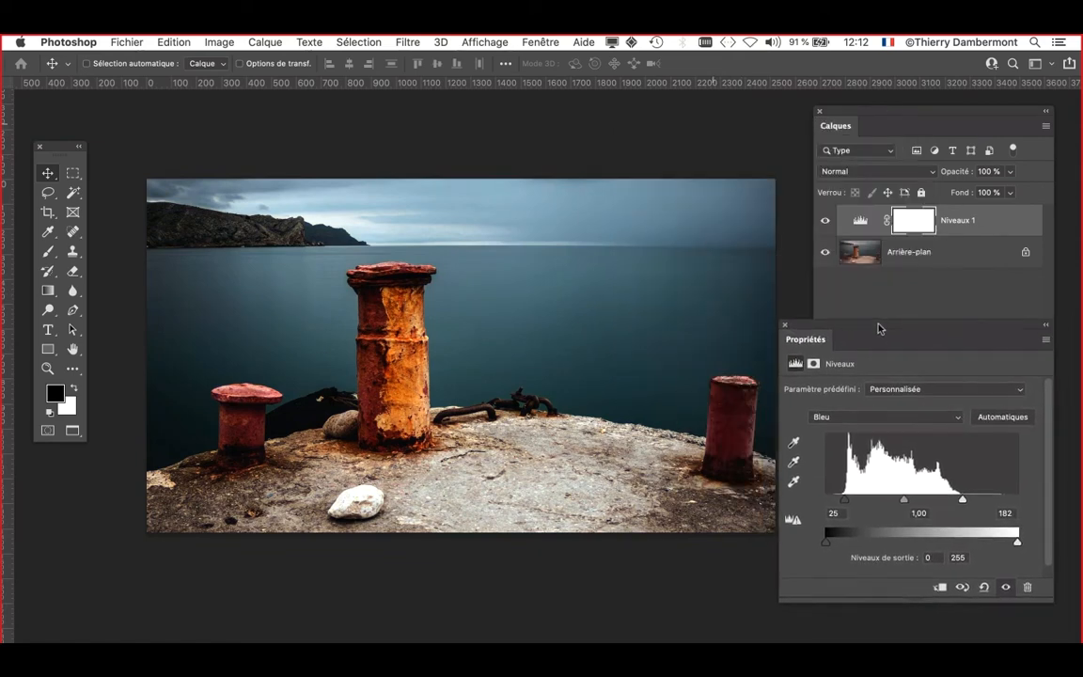
click(1006, 586)
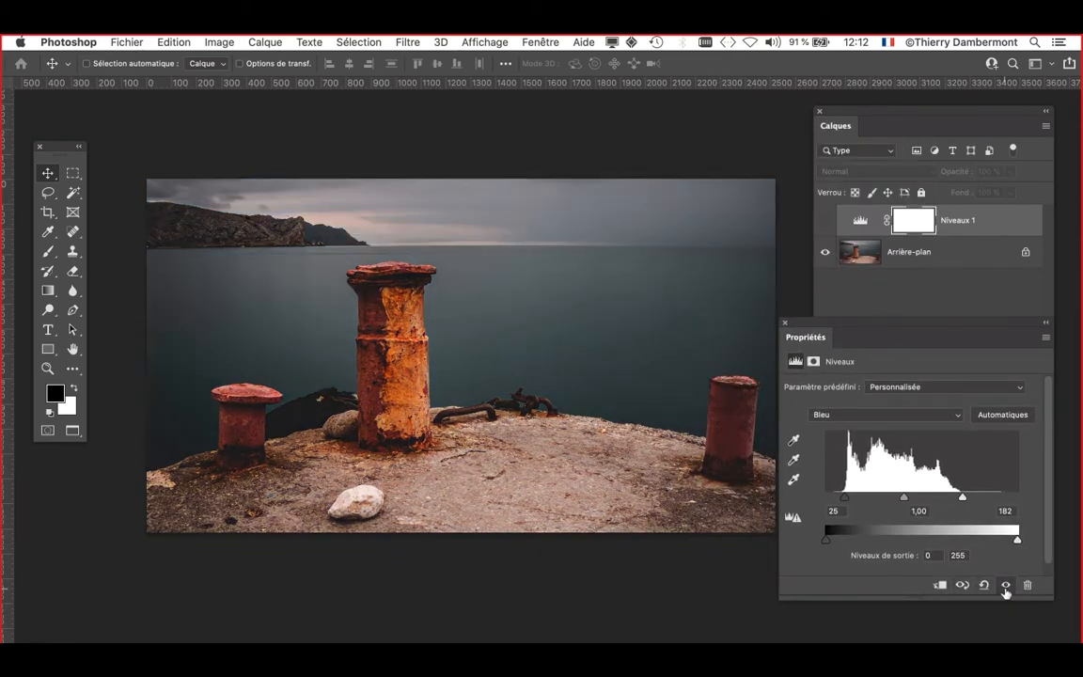
click(1006, 586)
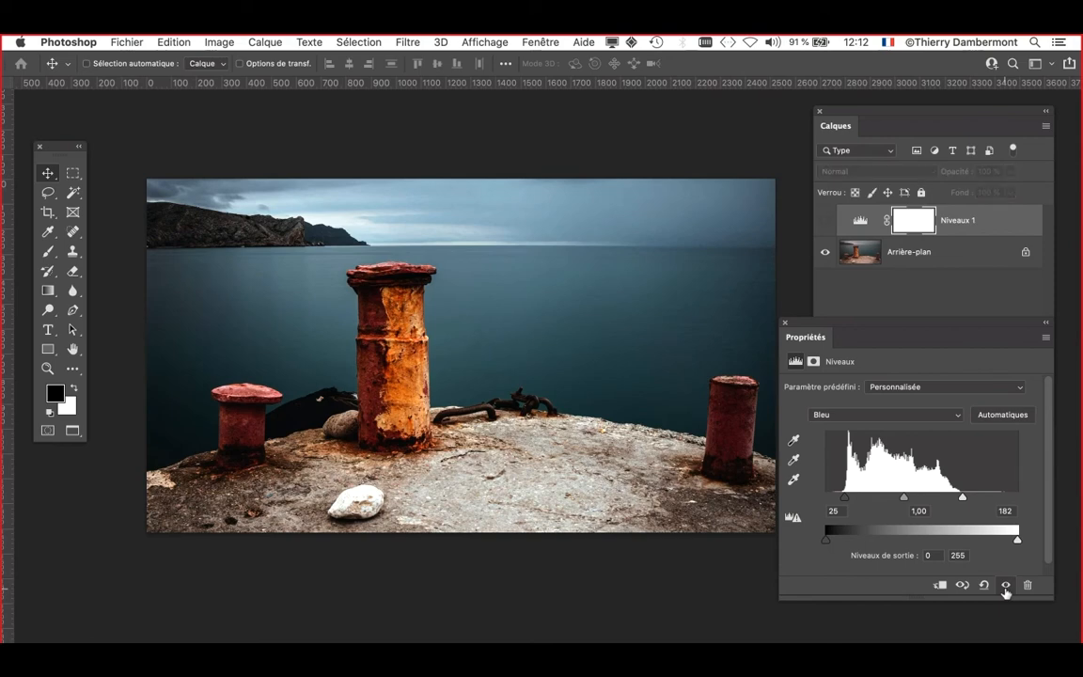
click(1005, 586)
click(1005, 586)
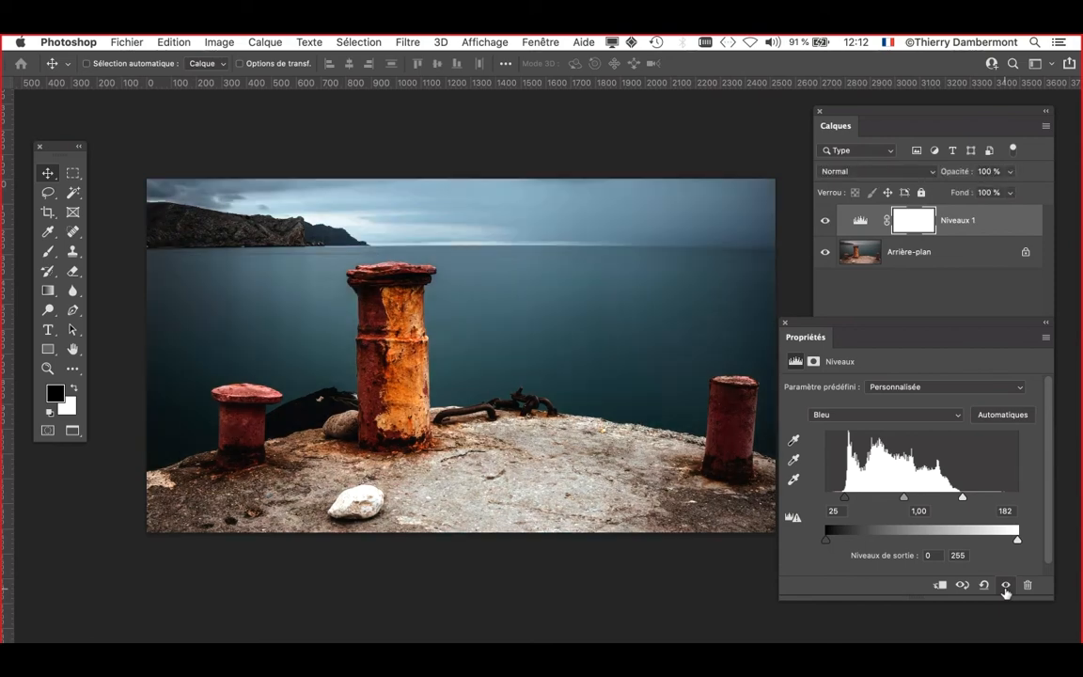
click(1006, 586)
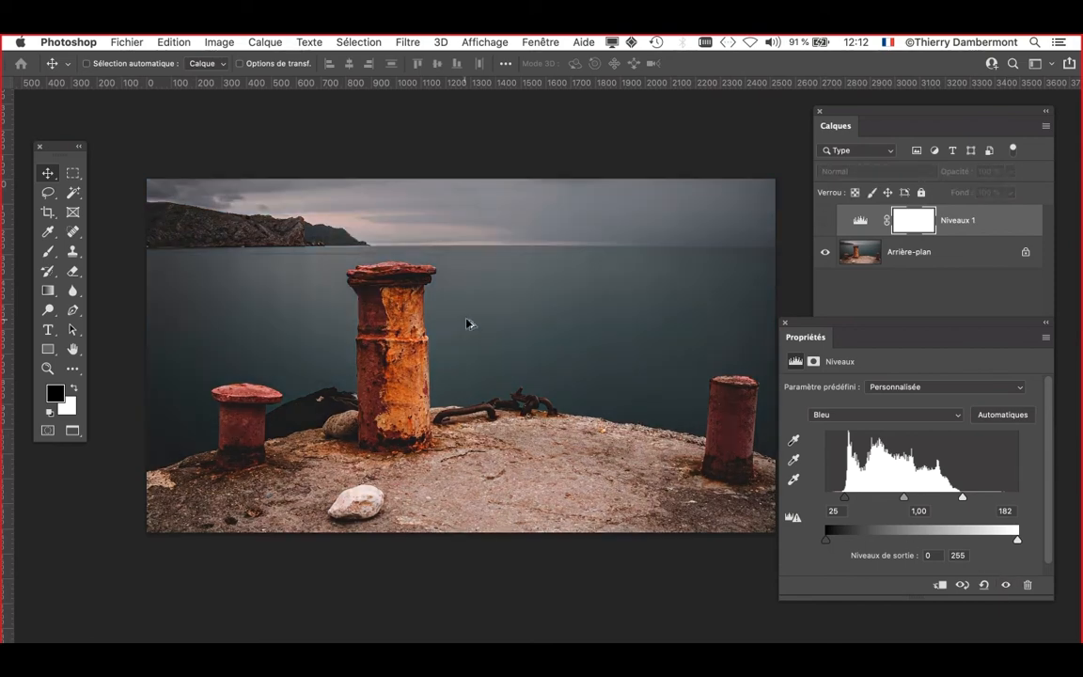
- Compare the rusty bollard and rocks close up with Niveaux 1 on and off, leaving the layer visible
scroll(462, 322, up, 3)
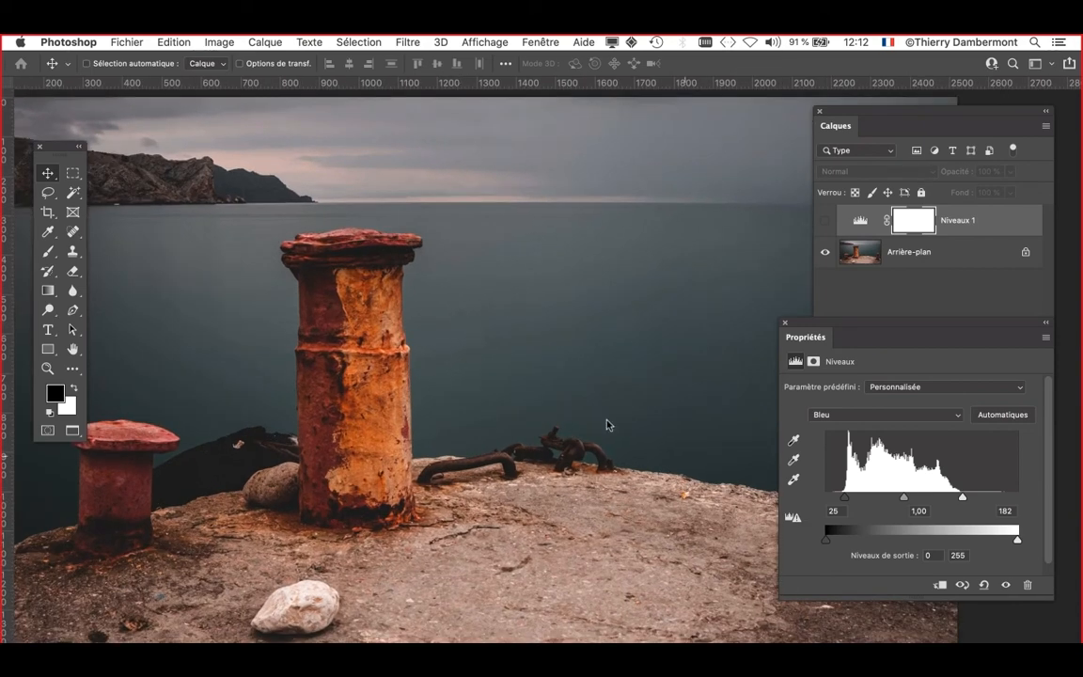
click(1006, 586)
click(1006, 586)
click(1005, 586)
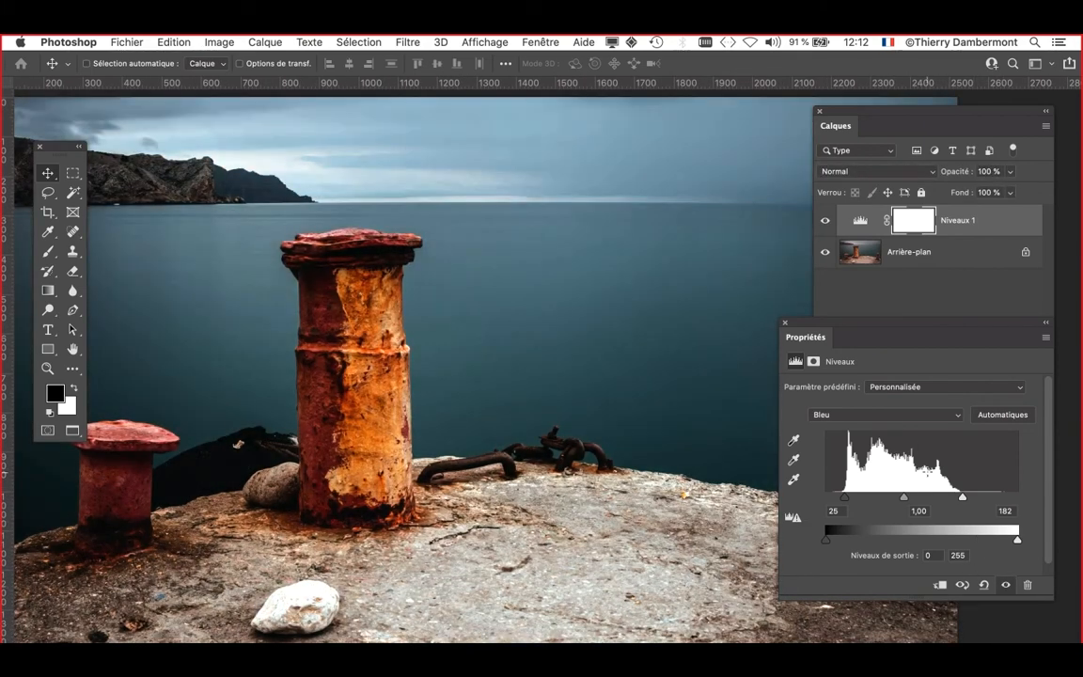
- Soften the shadows by lowering the black input to 19 in the Rouge channel and 22 in the Vert channel
click(874, 418)
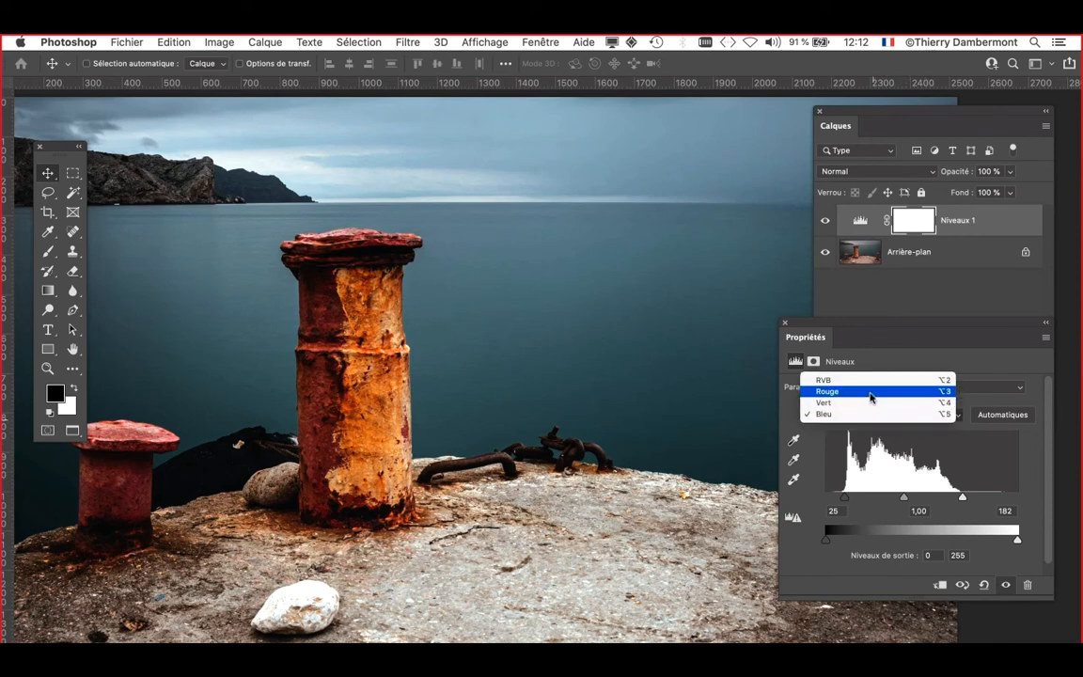
click(875, 391)
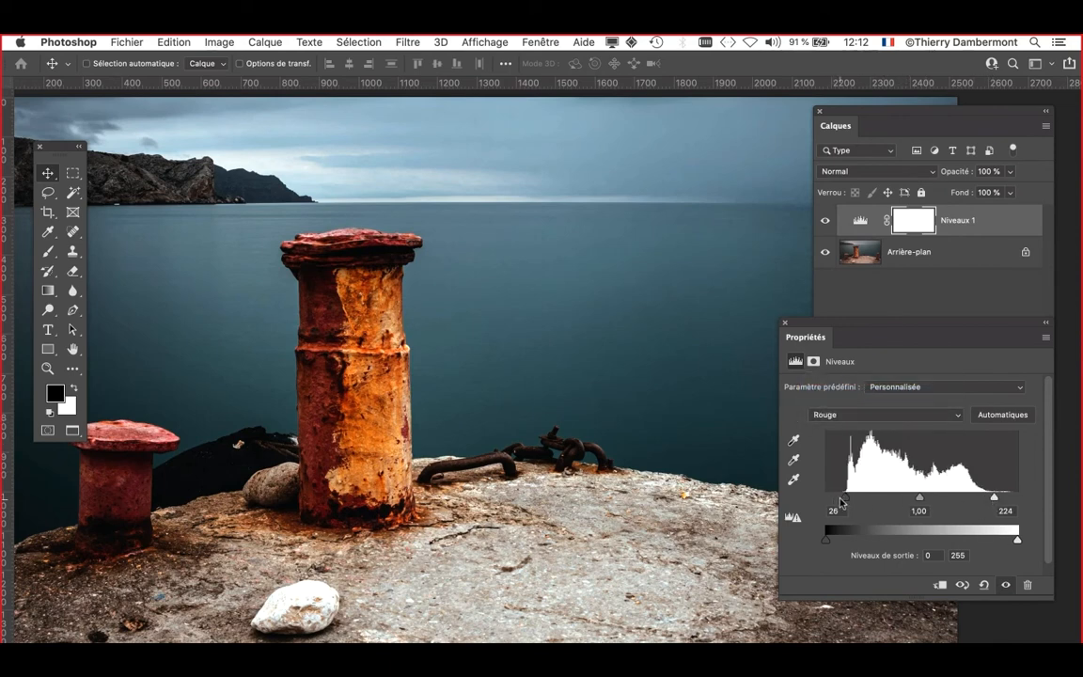
drag(846, 498, 840, 501)
click(880, 415)
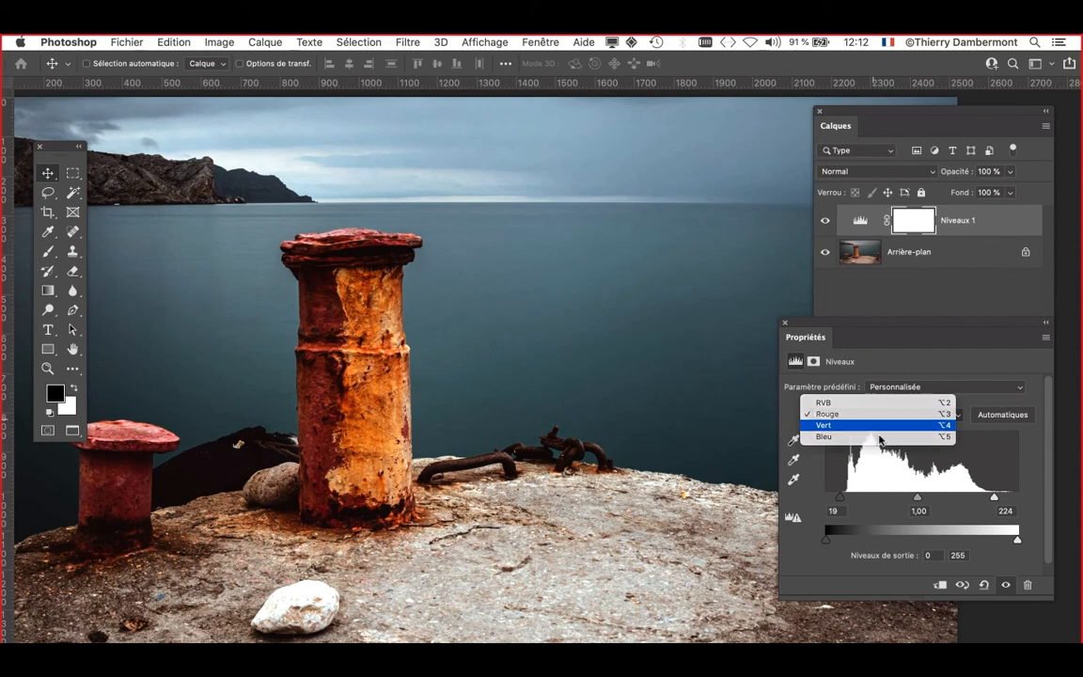
click(847, 424)
drag(845, 497, 842, 497)
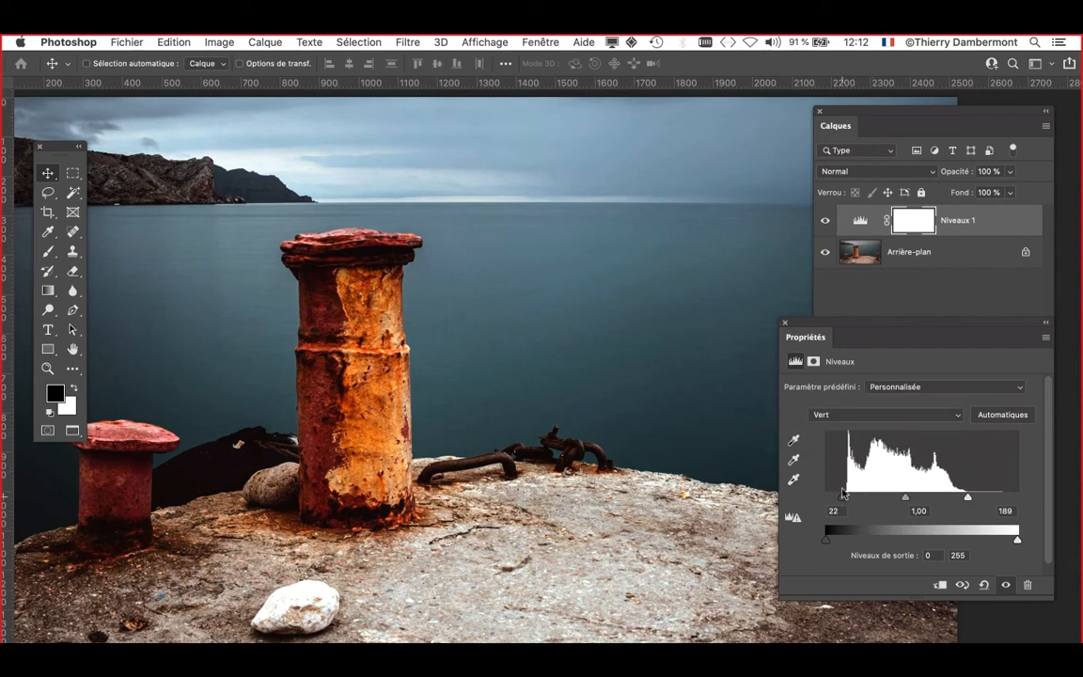
- In the Bleu channel, raise the white input to 187 and lower the black input slightly
click(834, 415)
click(827, 426)
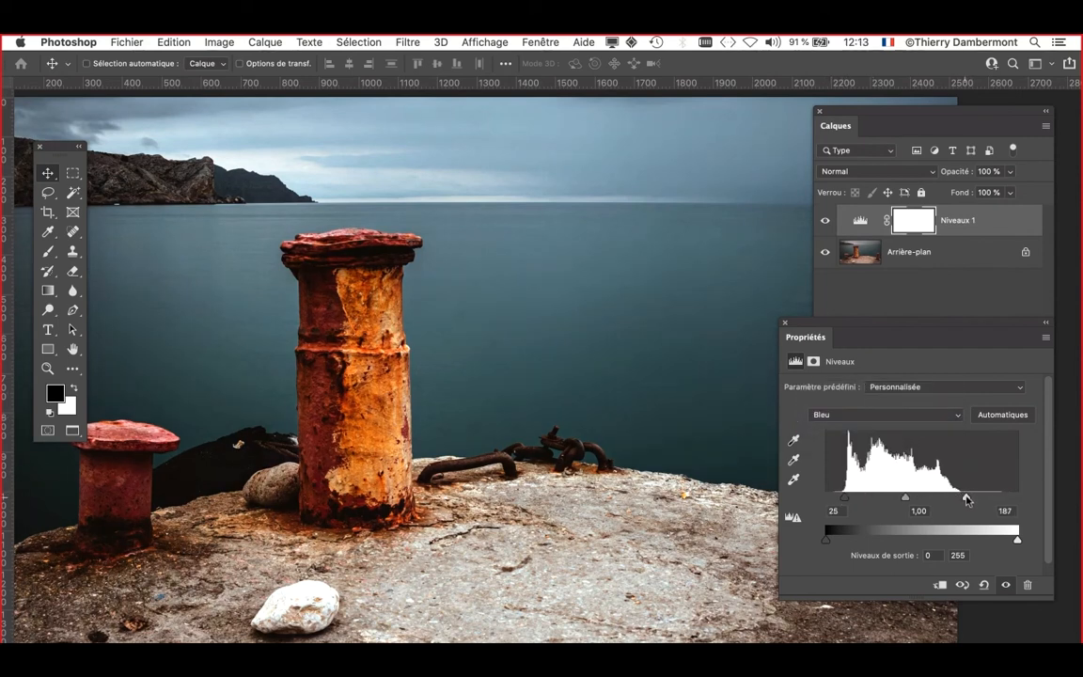
drag(843, 499, 840, 499)
- Toggle Niveaux 1 once more to check the refined correction, and close its properties to clear the view of the layers
click(1007, 586)
click(1007, 586)
click(786, 324)
drag(864, 113, 781, 152)
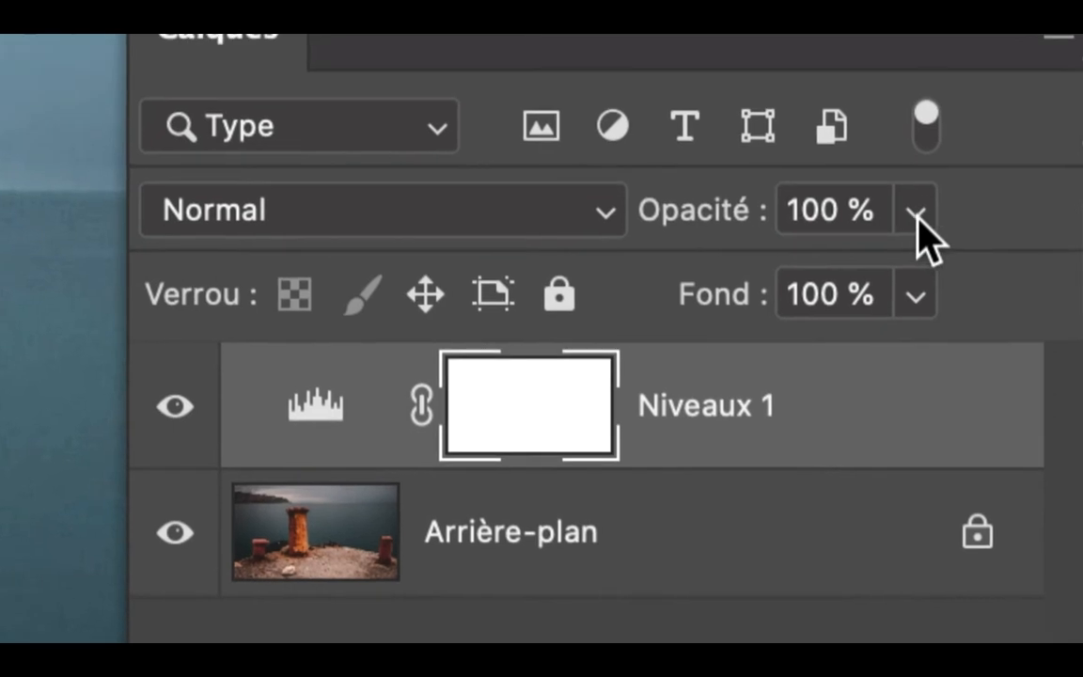
- Reduce the opacity of Niveaux 1, trying 41 % before raising it to 53 %
click(916, 216)
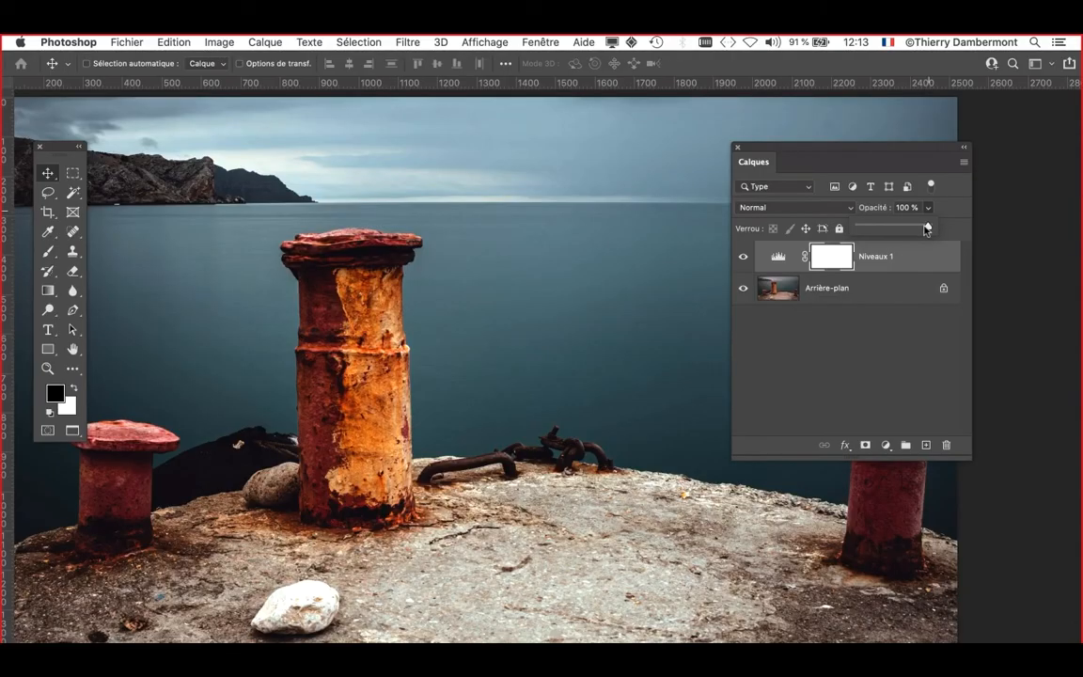
drag(927, 229, 889, 228)
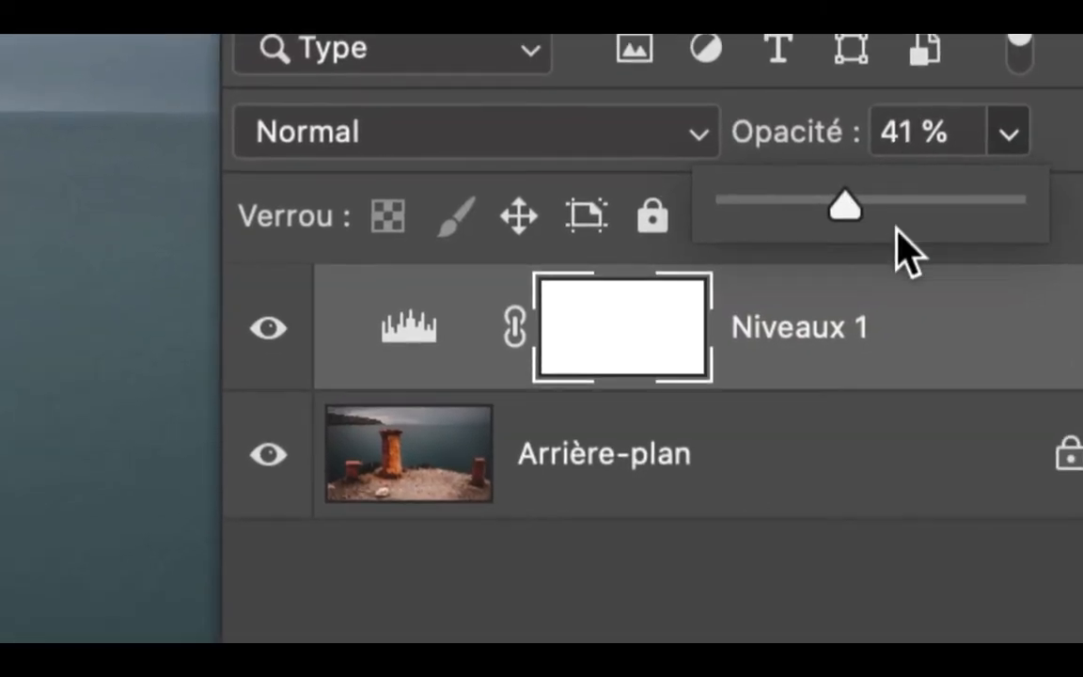
click(938, 314)
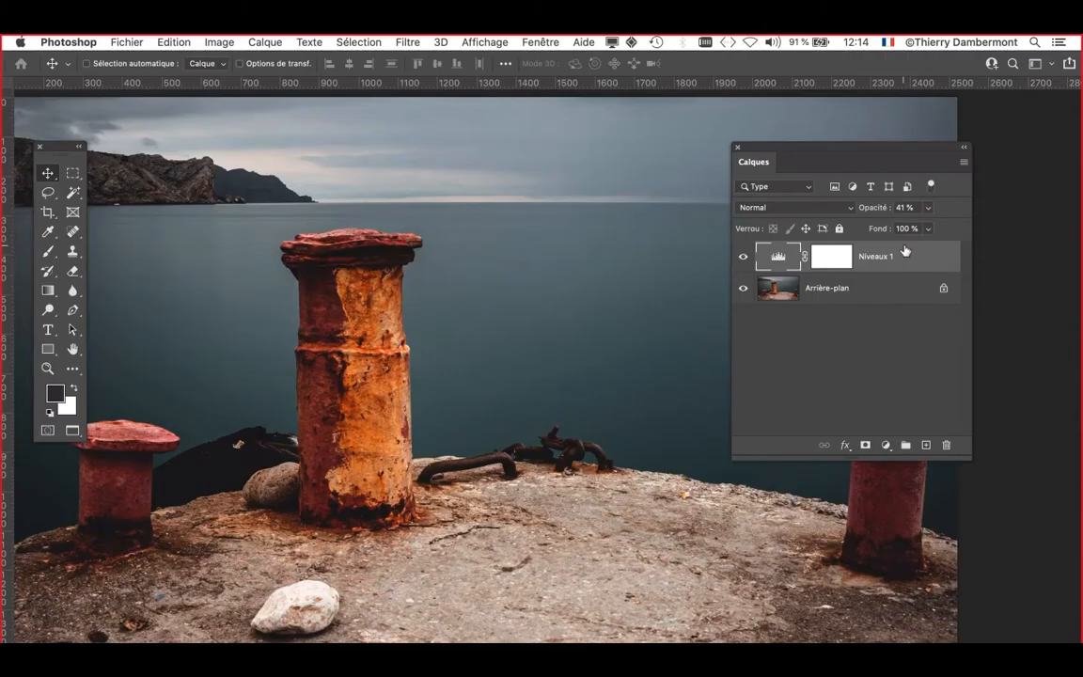
click(929, 207)
drag(921, 227, 929, 227)
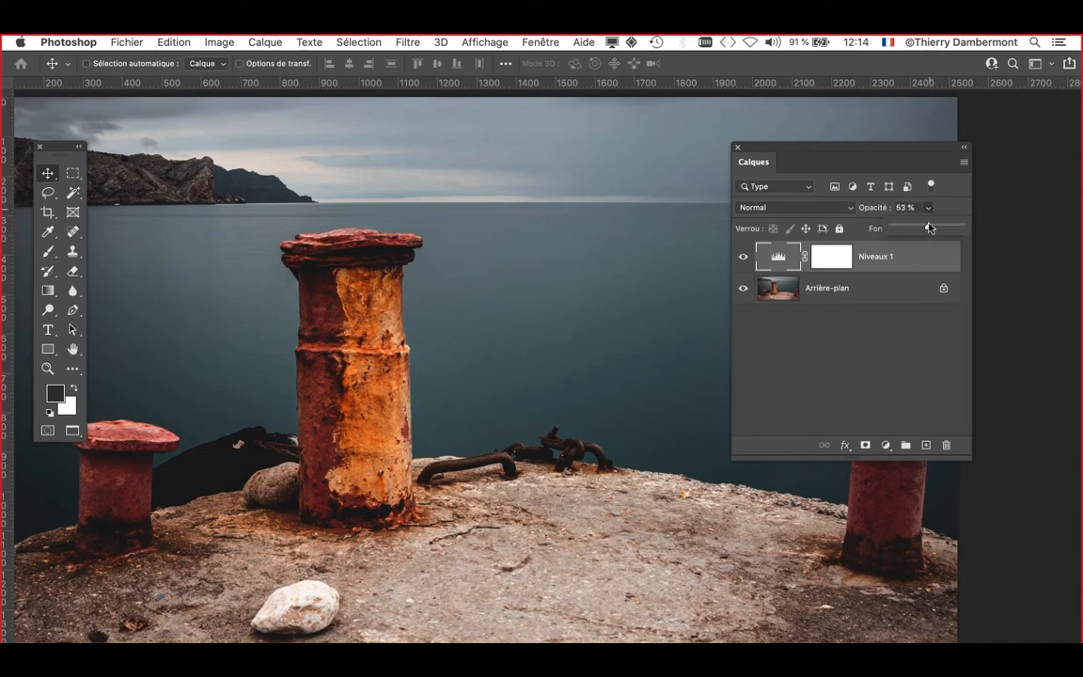
- Toggle Niveaux 1 to compare the bollard photo with and without the correction, and clear the layers away from the image
click(746, 258)
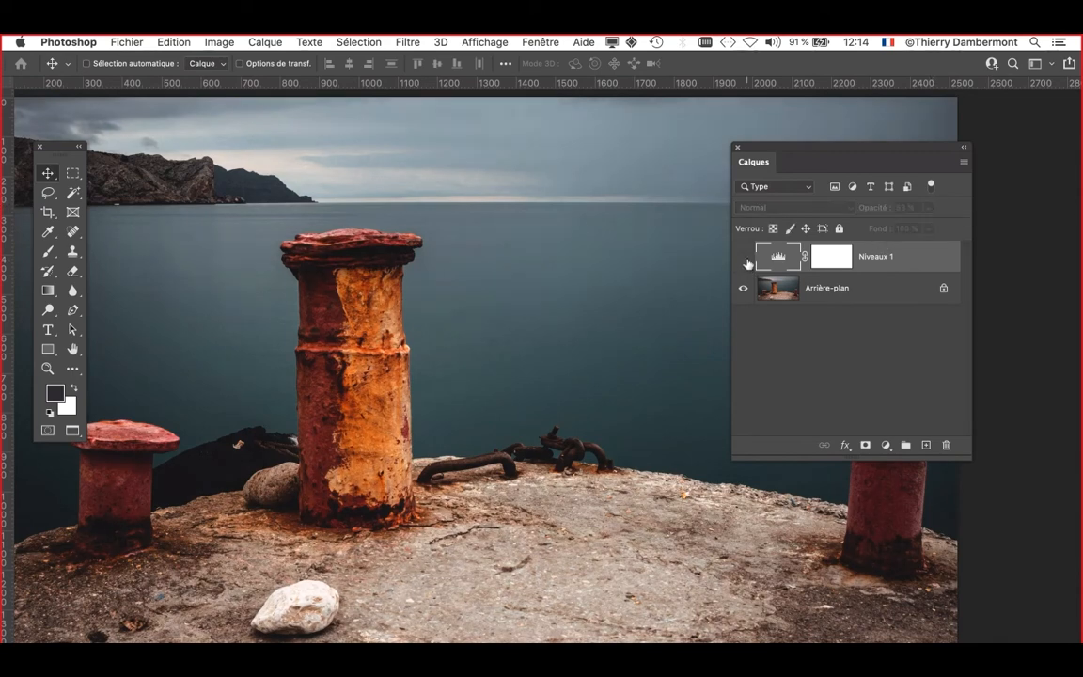
click(746, 258)
scroll(488, 384, down, 5)
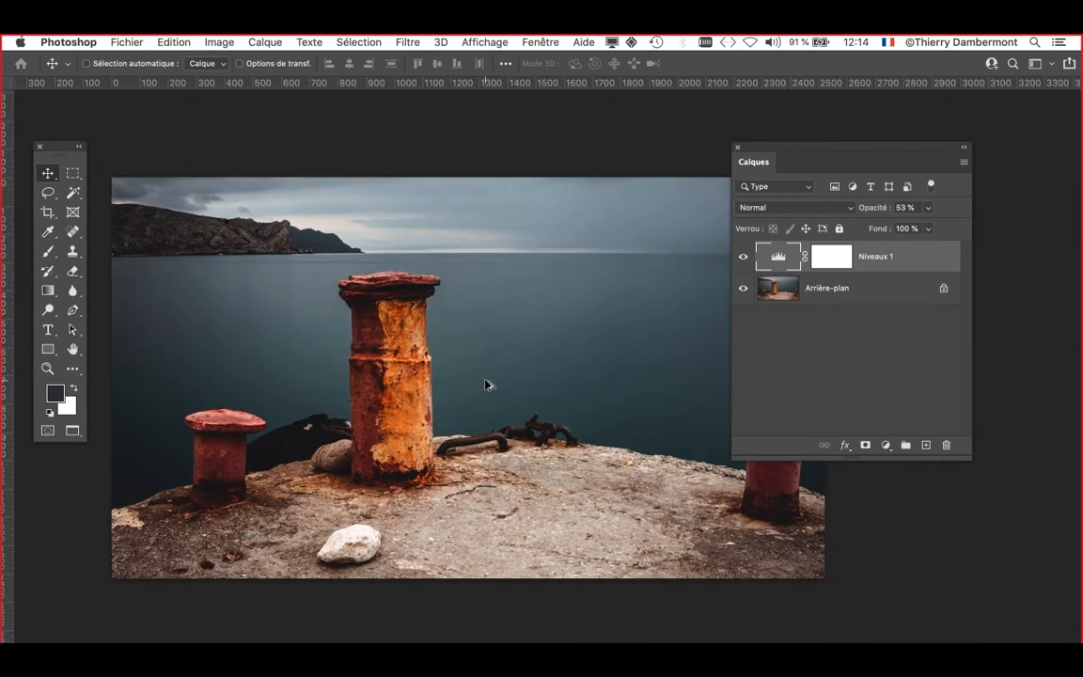
drag(777, 161, 902, 160)
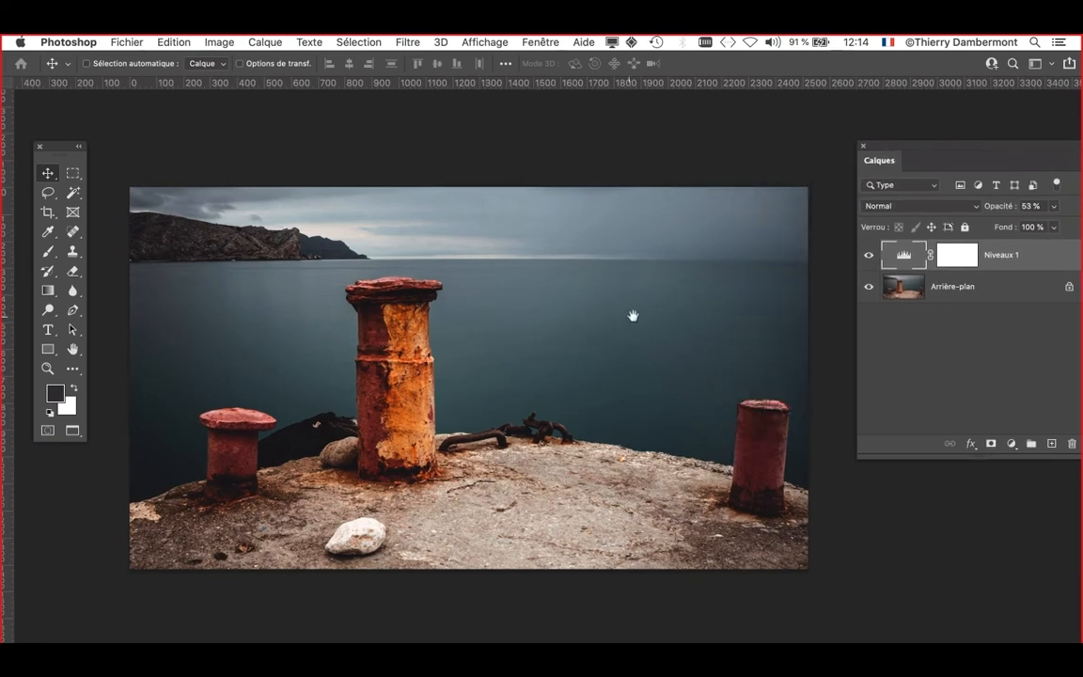
drag(631, 314, 602, 251)
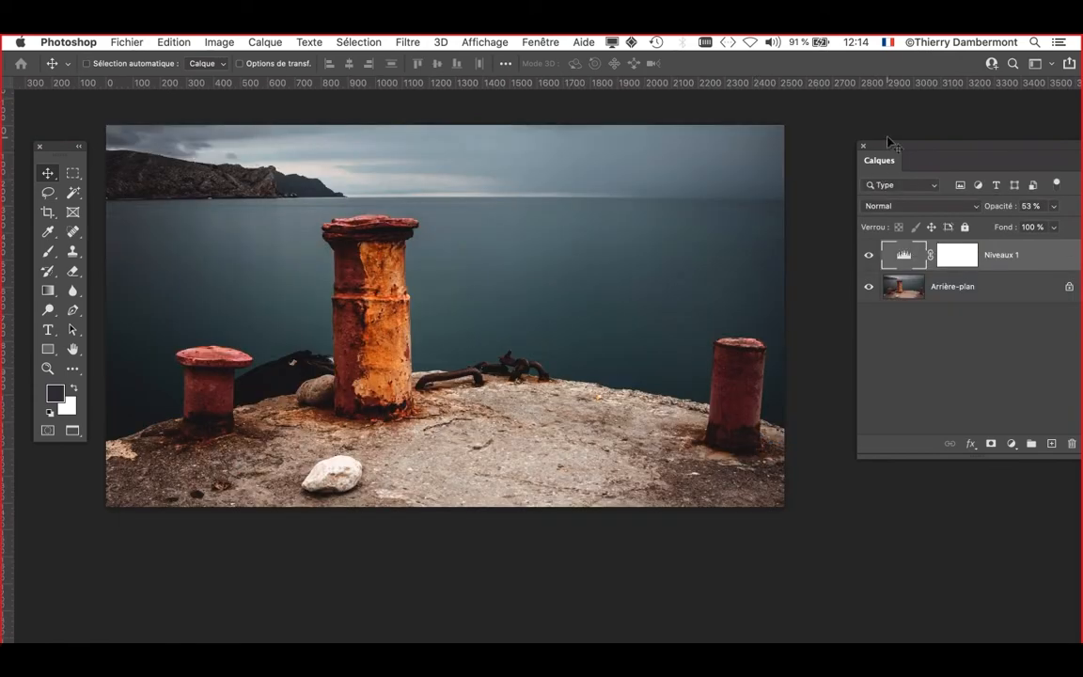
- Reopen the Niveaux 1 settings and try shifting the Rouge channel's midtones, leaving them at 1,00
drag(892, 151, 541, 571)
double_click(727, 268)
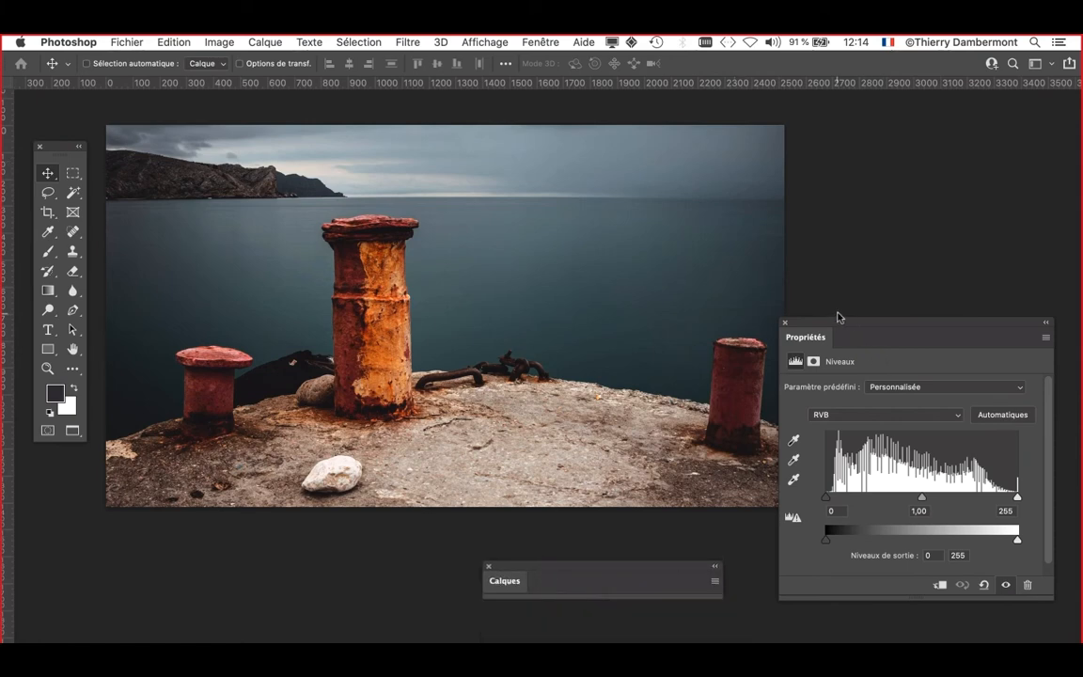
drag(838, 320, 665, 143)
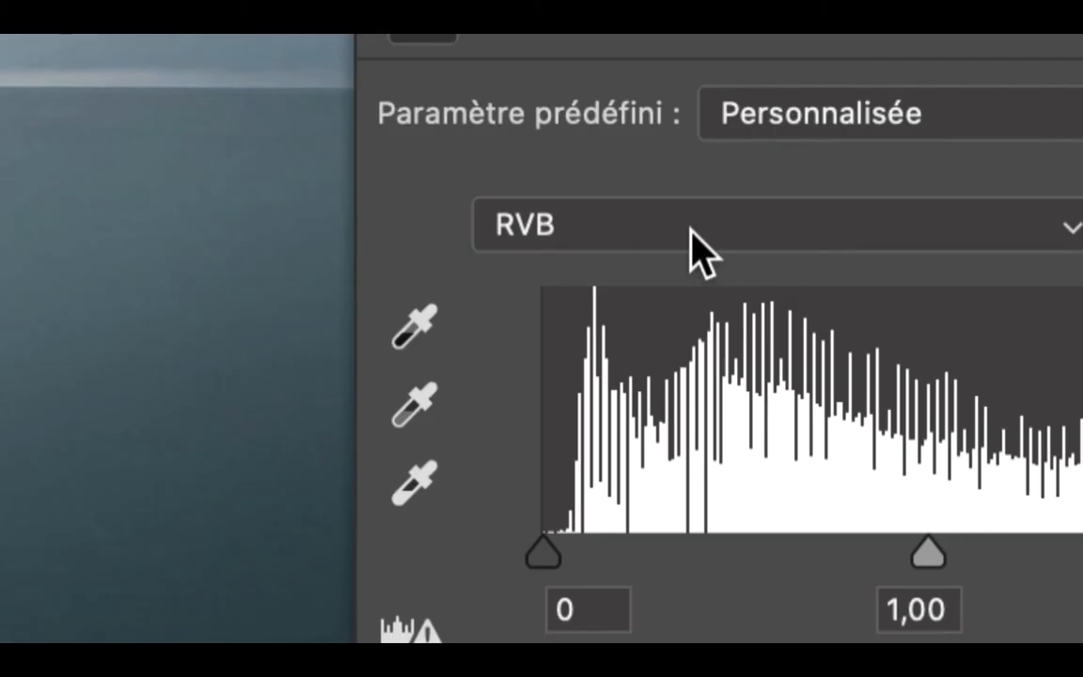
click(693, 237)
click(693, 242)
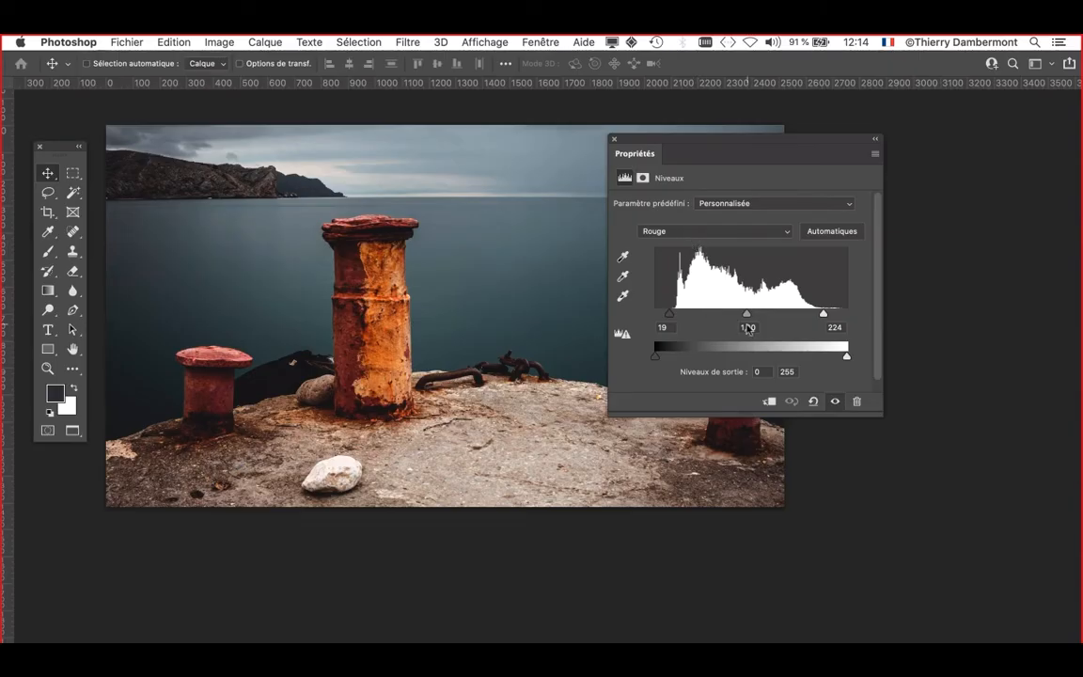
mouse_move(750, 316)
mouse_down()
mouse_move(768, 317)
mouse_move(706, 314)
mouse_move(747, 318)
mouse_up()
- Set the midtone input to 0,94 in the Vert channel and 1,04 in the Bleu channel, and close the levels properties
click(691, 232)
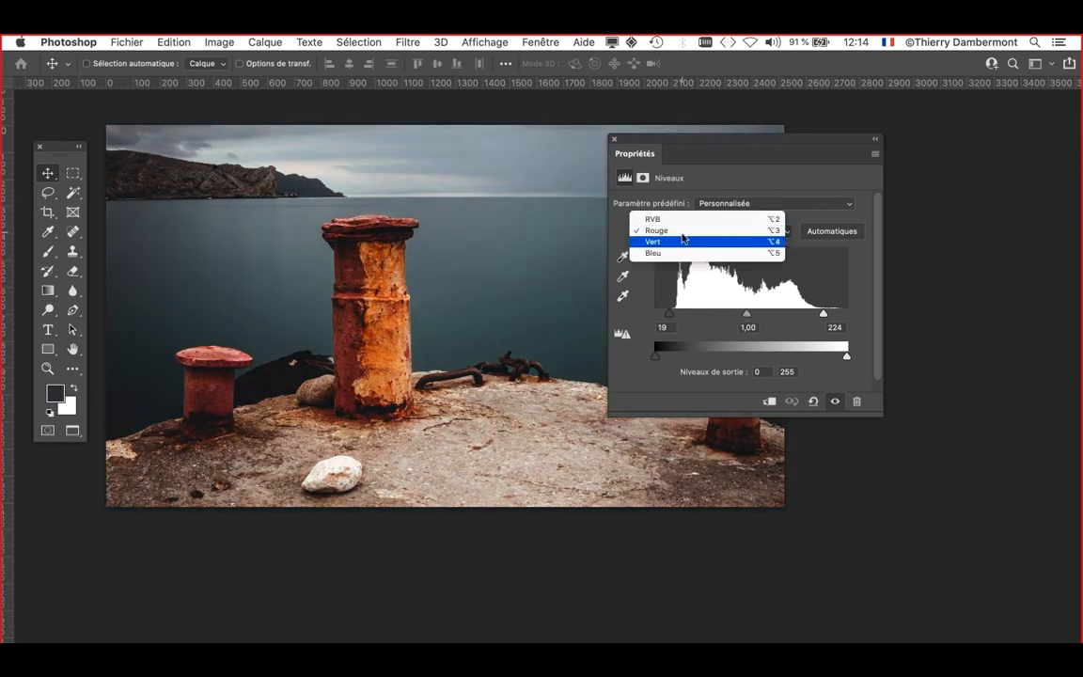
click(679, 240)
mouse_move(740, 317)
mouse_down()
mouse_move(783, 317)
mouse_move(725, 315)
mouse_move(739, 316)
mouse_up()
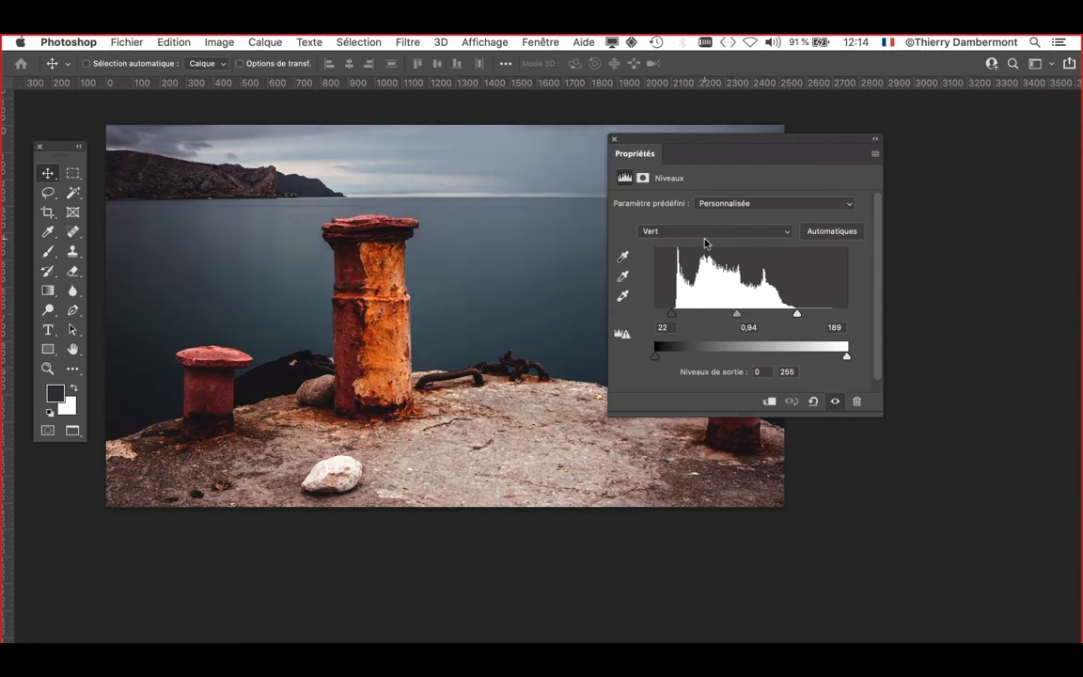
click(649, 231)
click(649, 242)
mouse_move(734, 318)
mouse_down()
mouse_move(749, 317)
mouse_move(710, 314)
mouse_move(733, 314)
mouse_up()
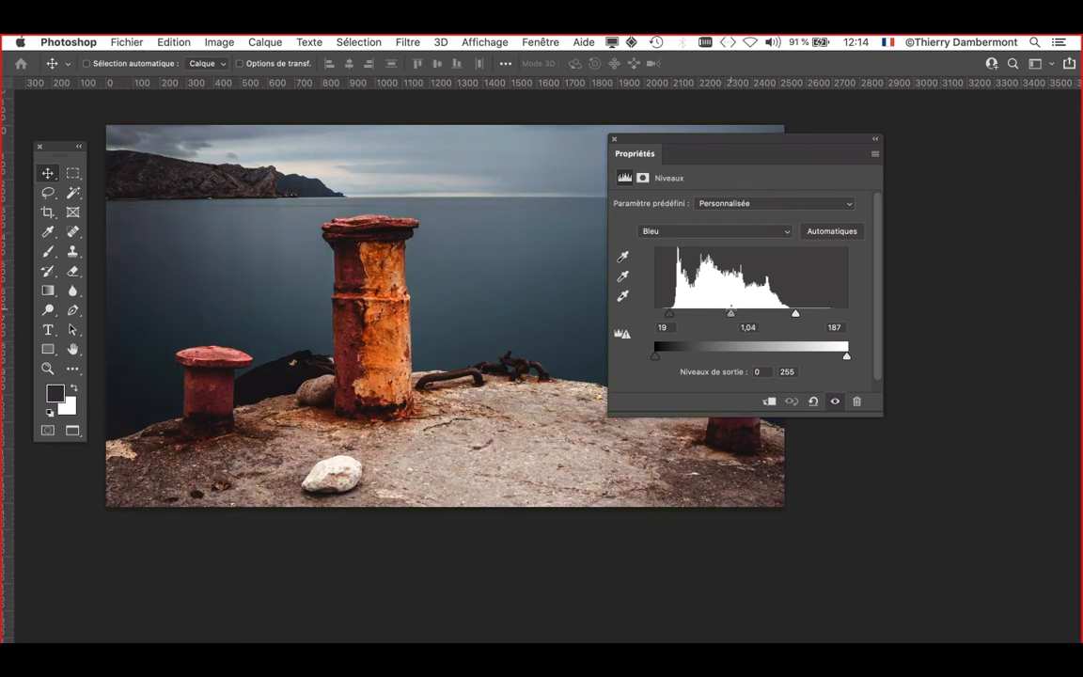
click(616, 139)
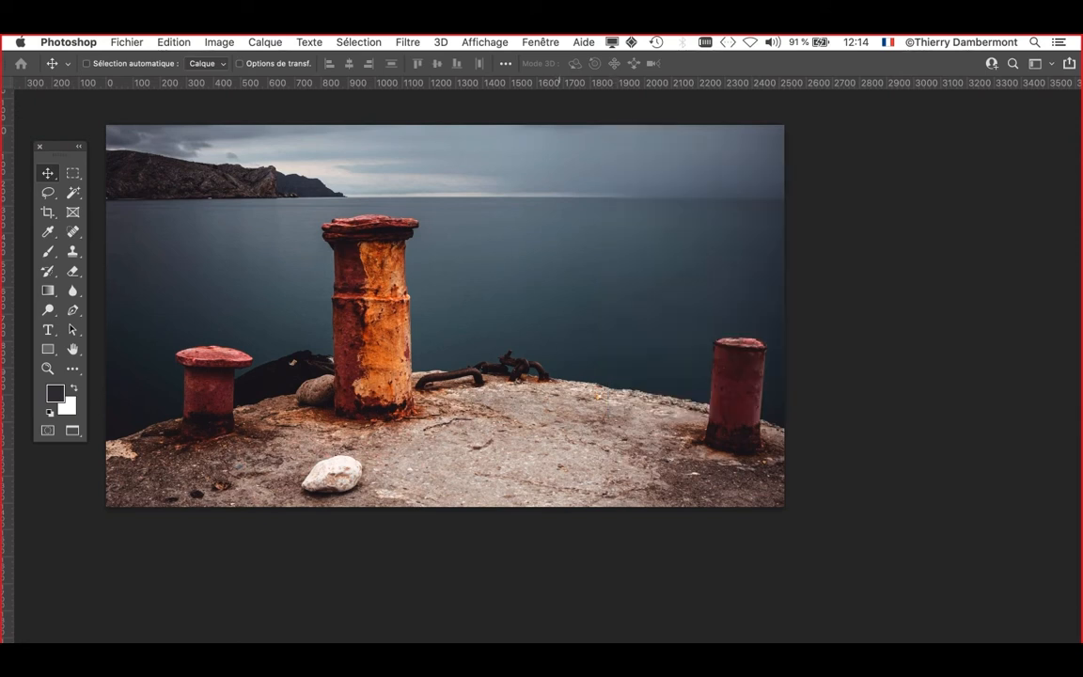
- Bring the collapsed layers back into view and expand them for the old hand tools photo
drag(628, 632, 807, 181)
double_click(772, 181)
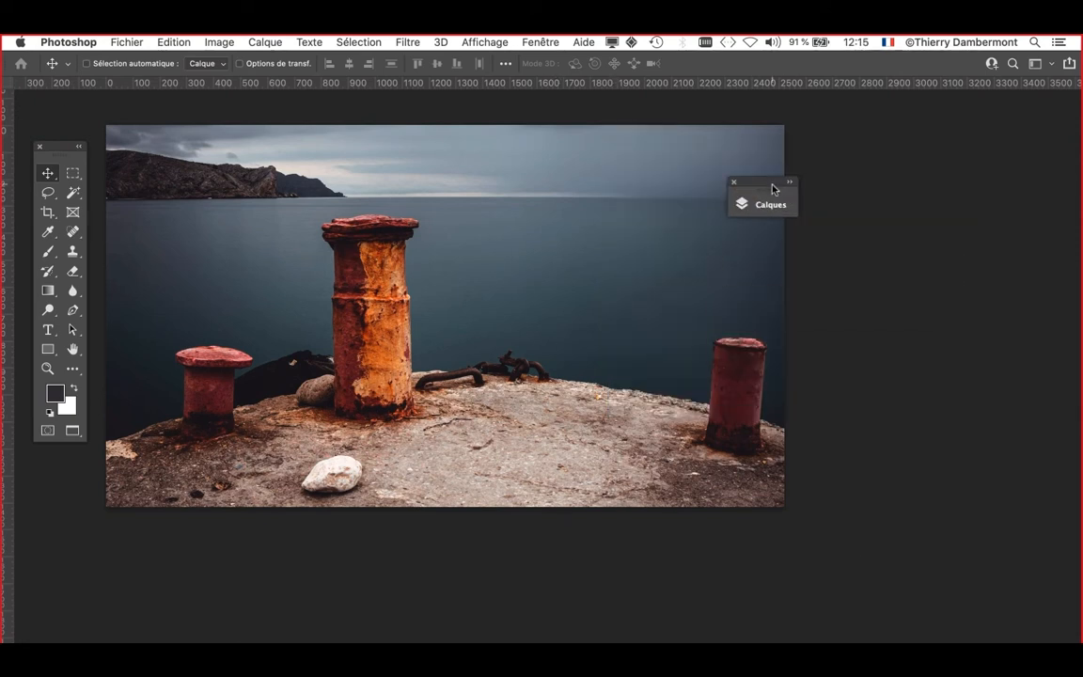
click(790, 182)
click(764, 197)
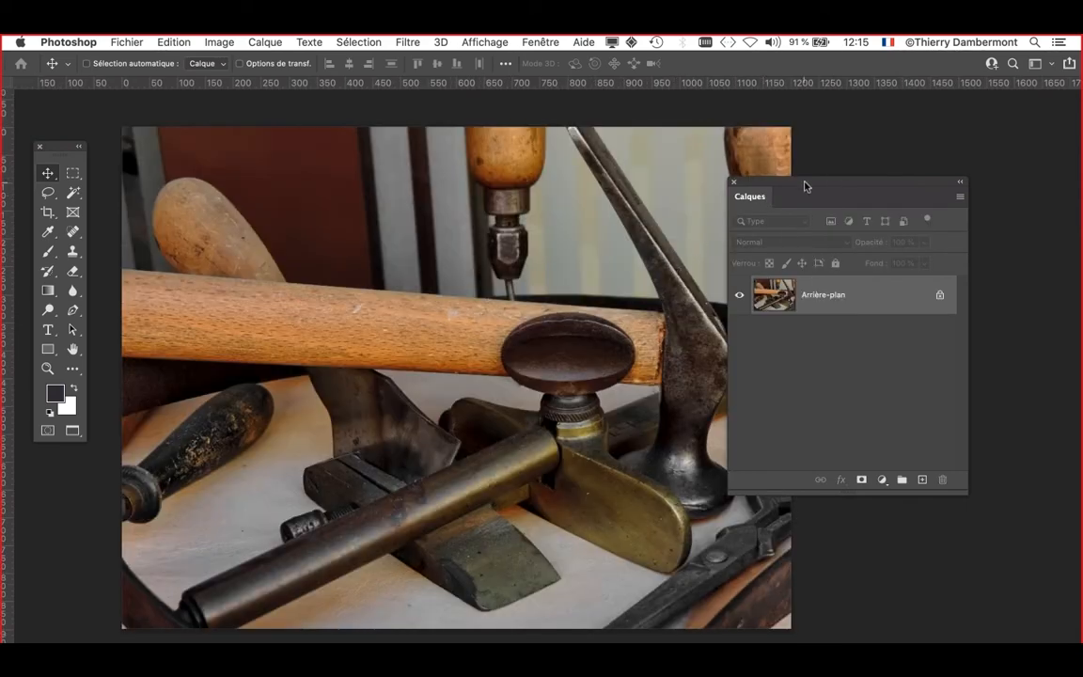
- Add a Niveaux adjustment layer to the hand tools photo and lower the Rouge channel's white input to 218
drag(802, 183, 853, 96)
click(931, 389)
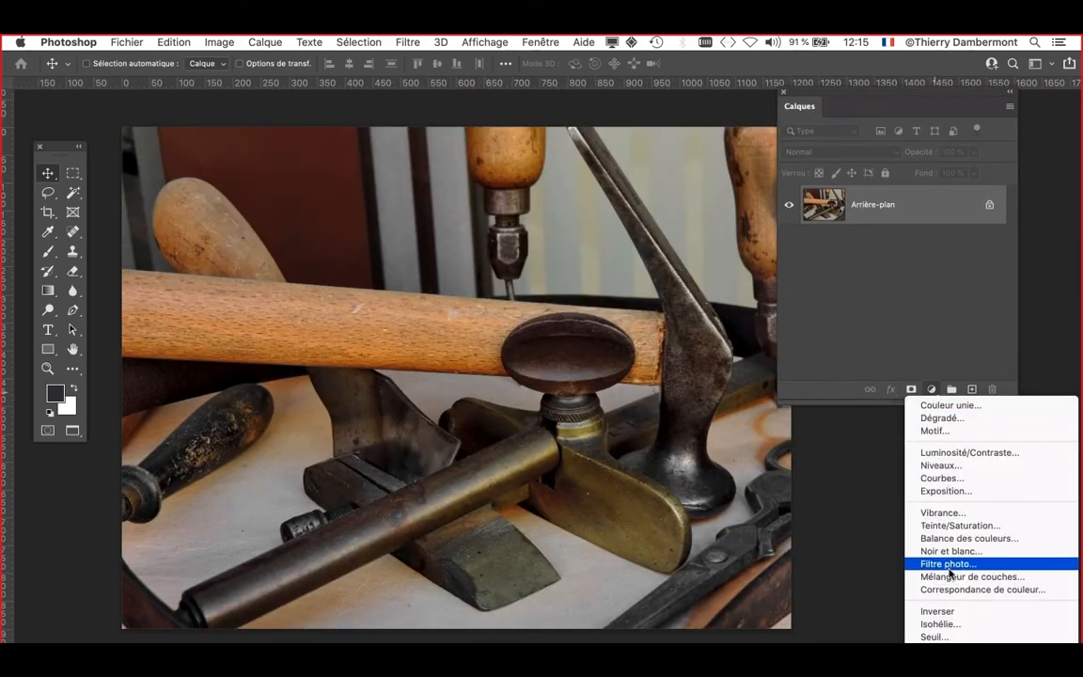
click(941, 465)
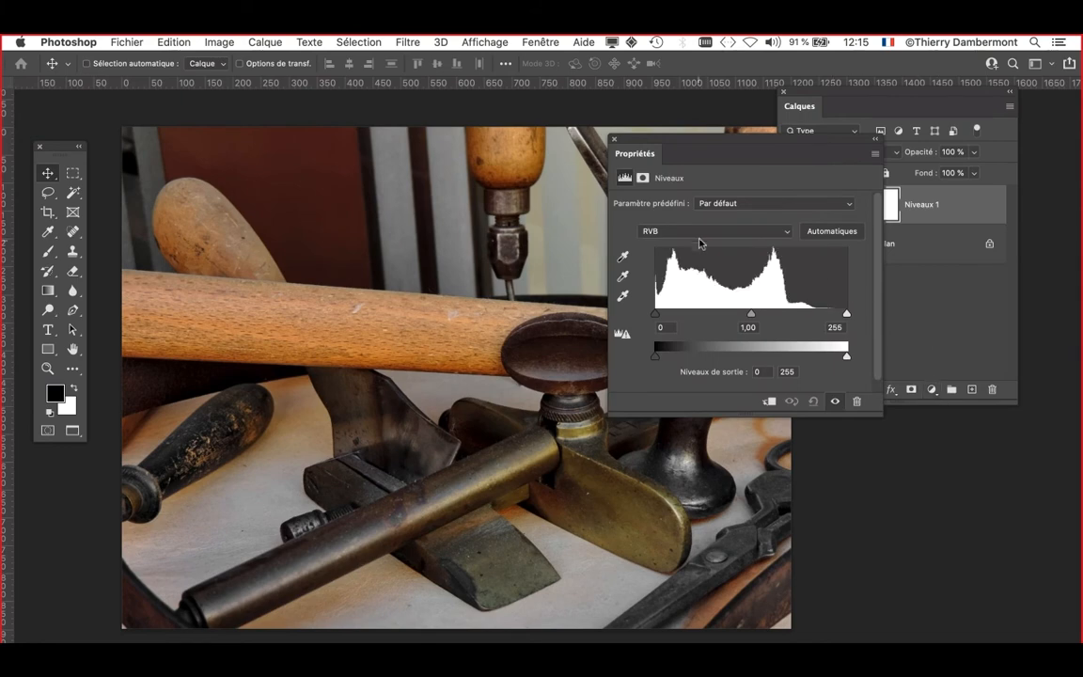
click(658, 230)
click(658, 243)
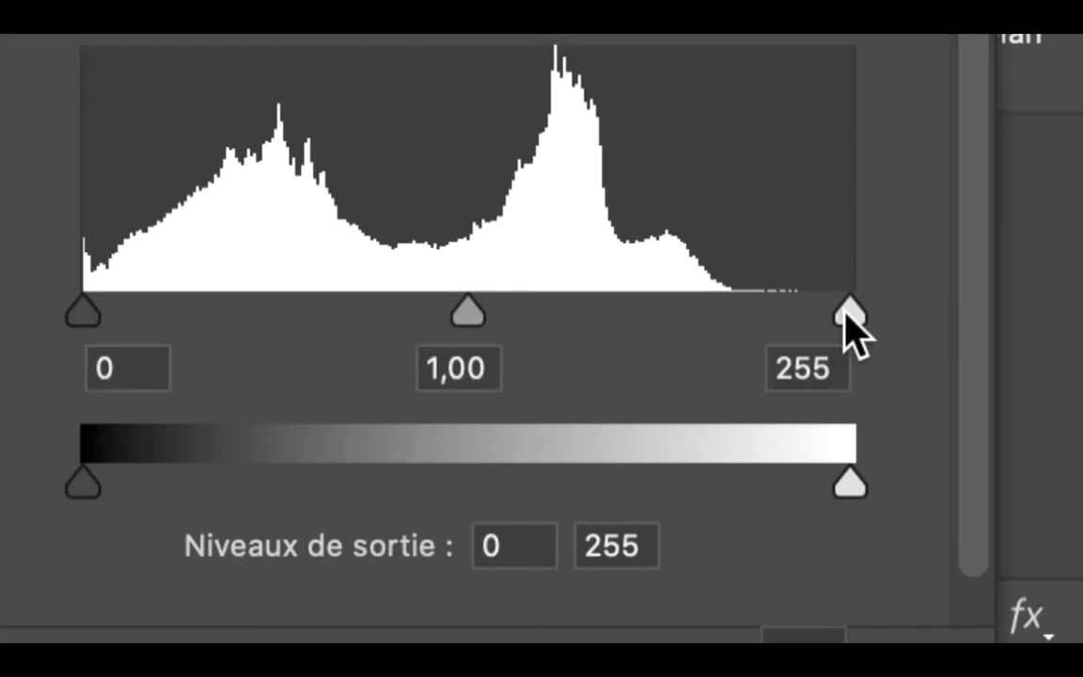
drag(846, 315, 819, 312)
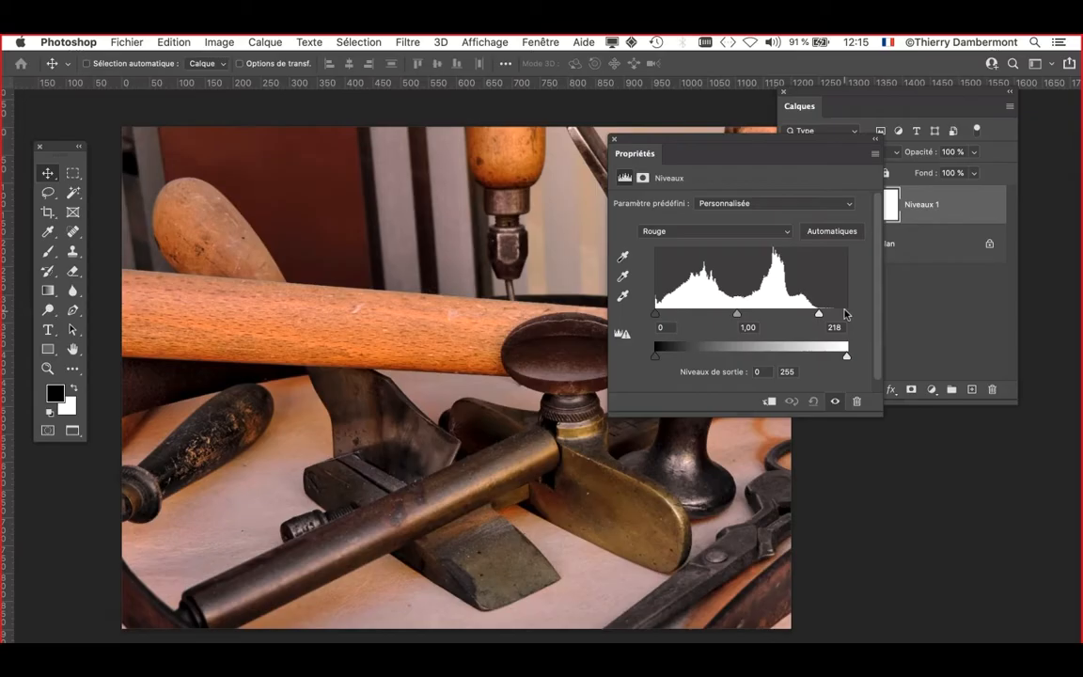
- Lower the white input to 179 in the Vert channel and 176 in the Bleu channel
click(715, 235)
click(716, 242)
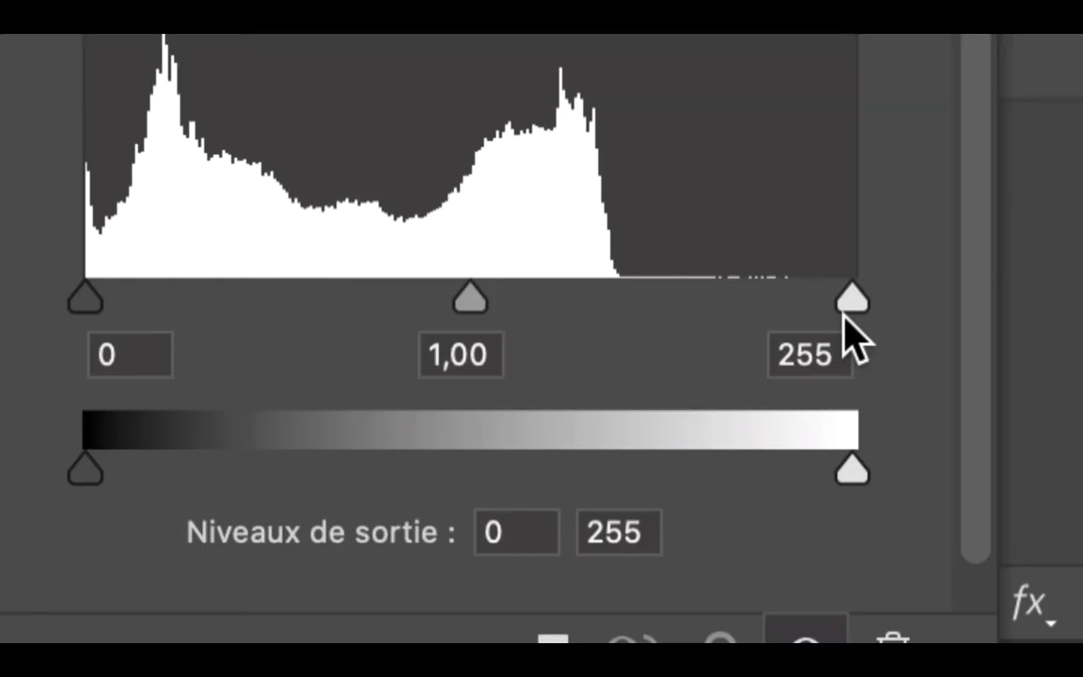
drag(844, 318, 799, 313)
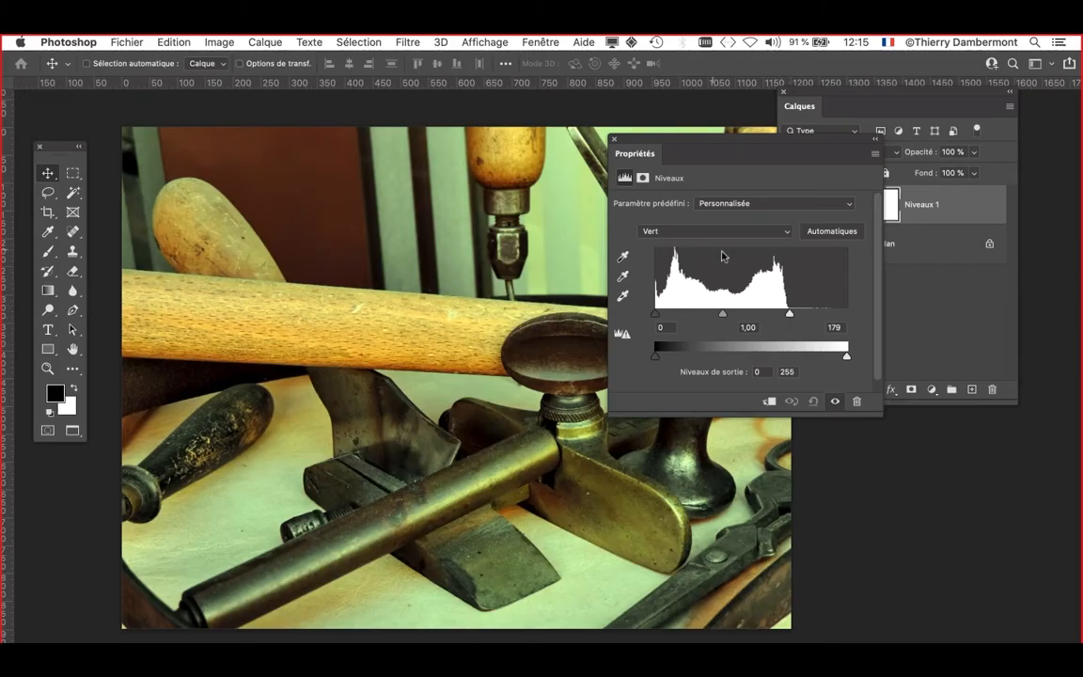
click(667, 231)
click(657, 242)
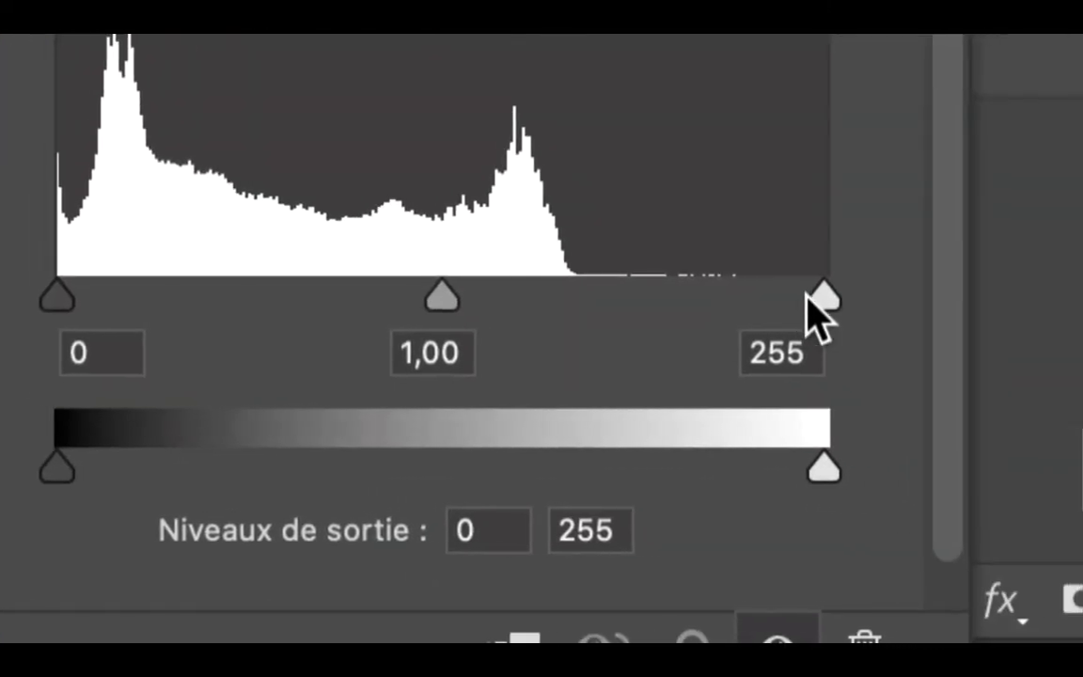
drag(847, 314, 617, 284)
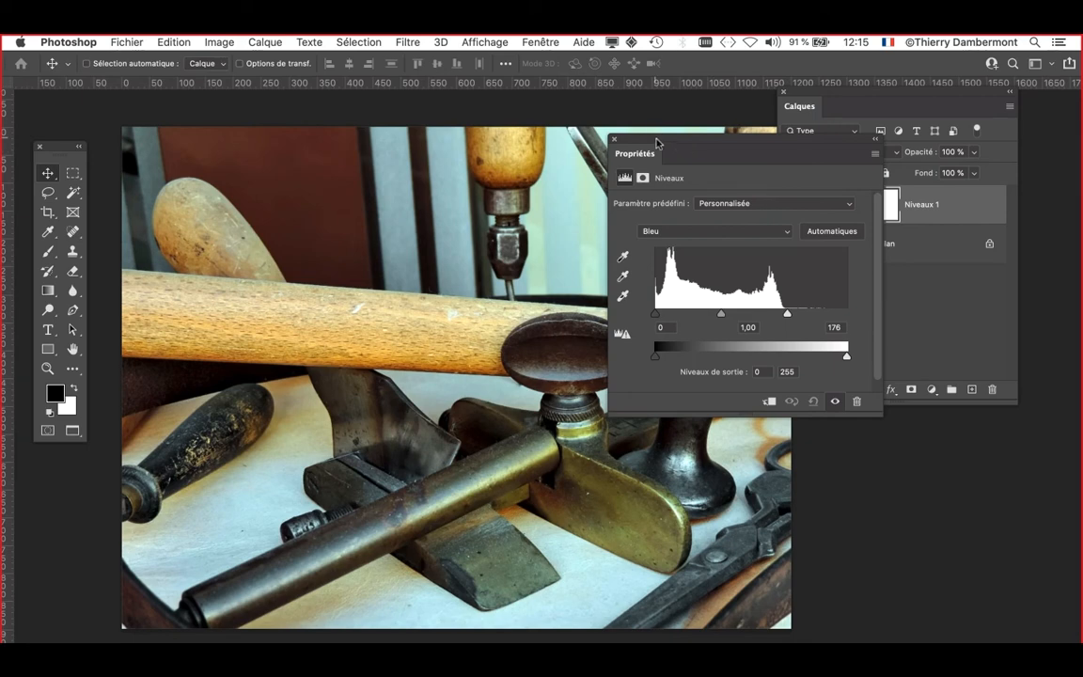
- Move the levels properties clear of the photo and refine the Rouge channel's white input to 219
drag(656, 143, 808, 300)
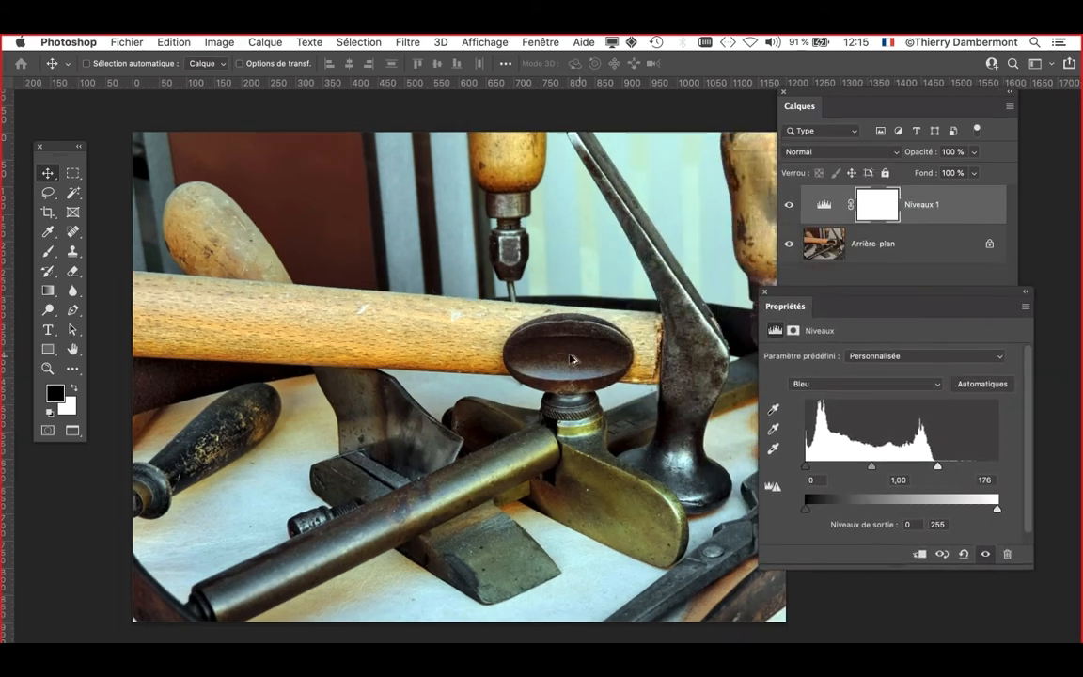
key(super+minus)
drag(547, 354, 456, 293)
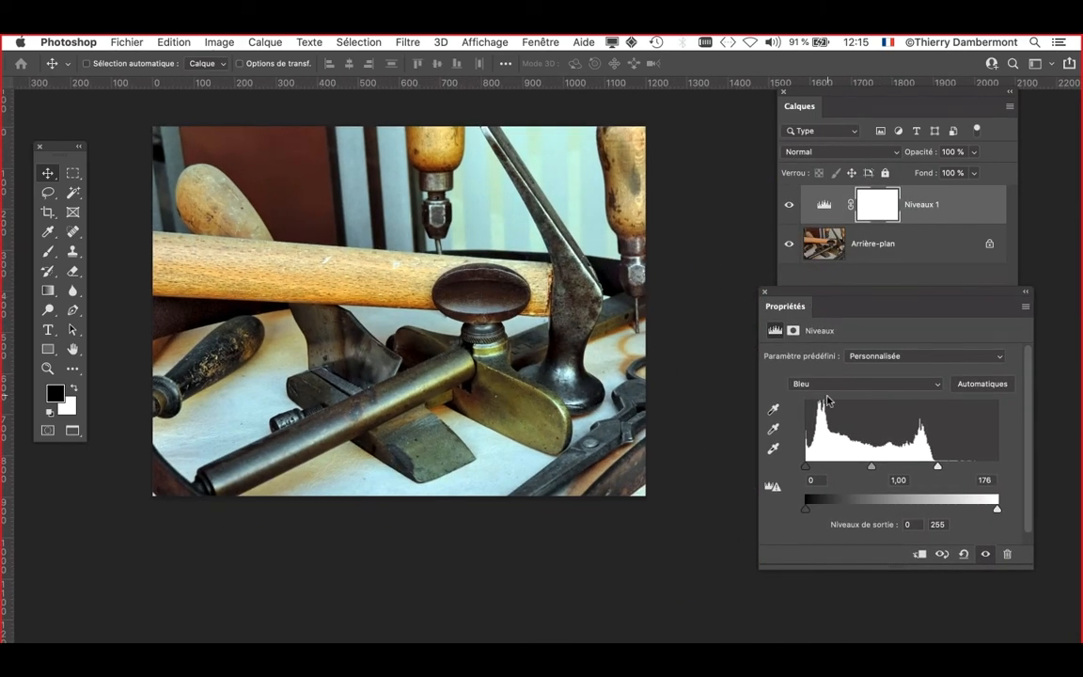
click(834, 384)
click(834, 360)
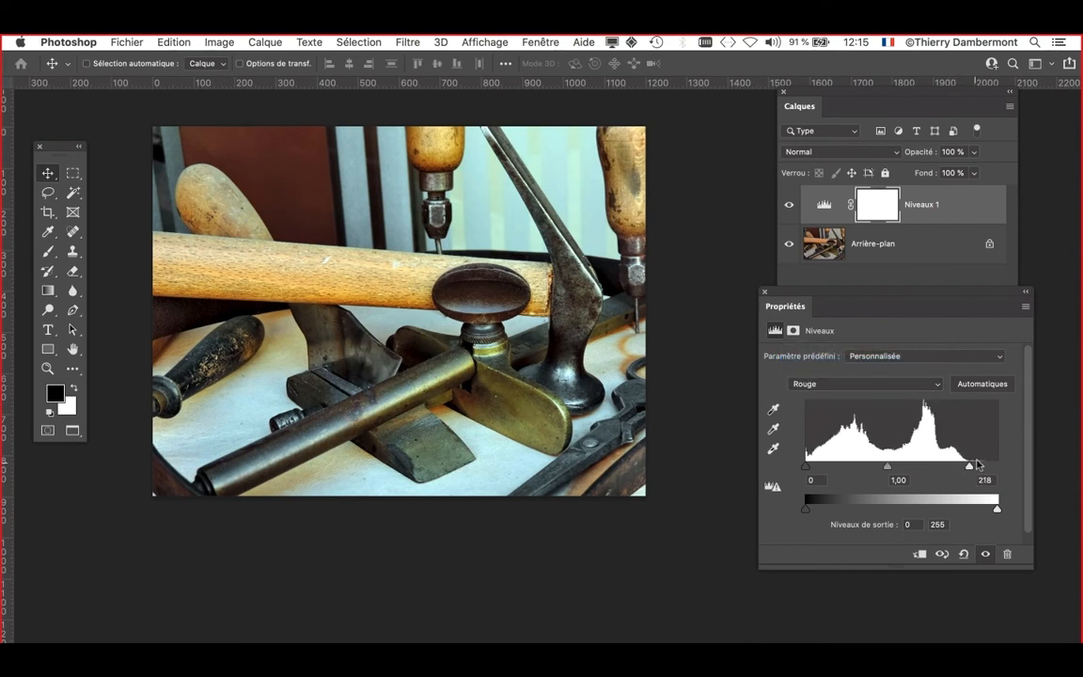
drag(970, 466, 971, 468)
- Toggle Niveaux 1 repeatedly to compare the hand tools photo before and after correction, both close up and as a whole
click(790, 209)
click(790, 209)
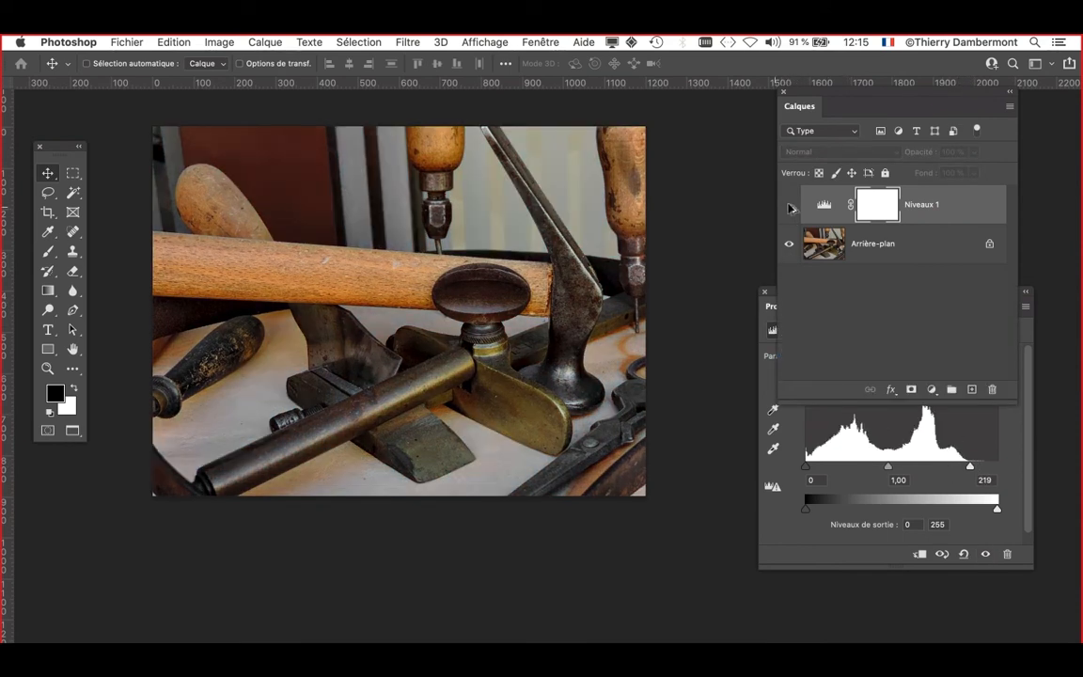
scroll(329, 312, up, 5)
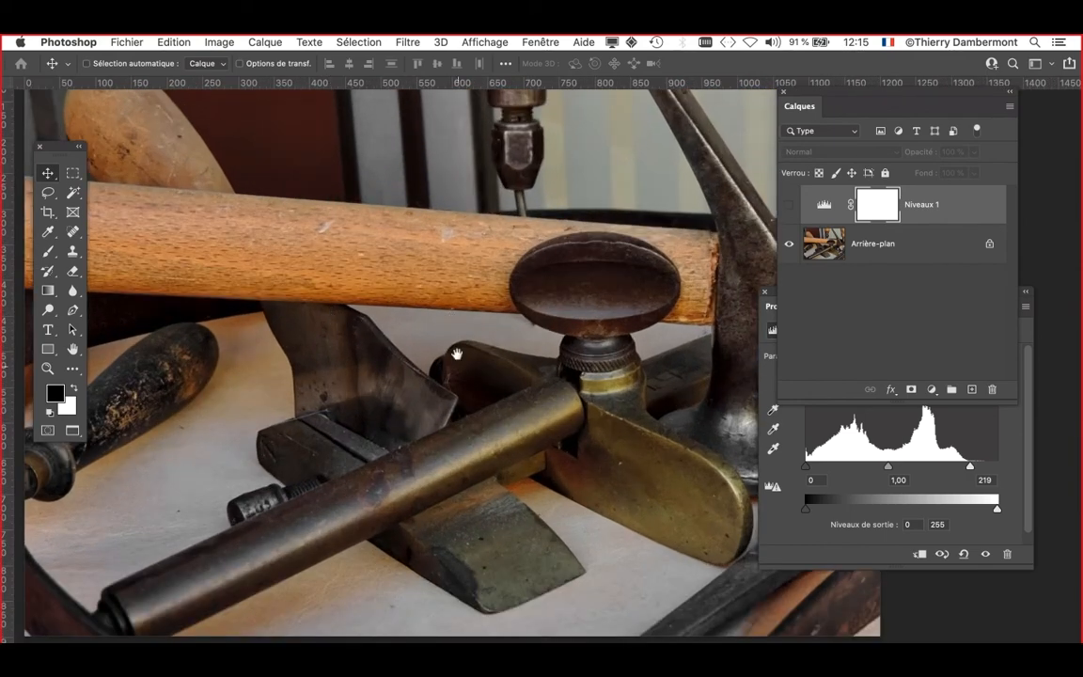
scroll(414, 320, up, 3)
click(789, 209)
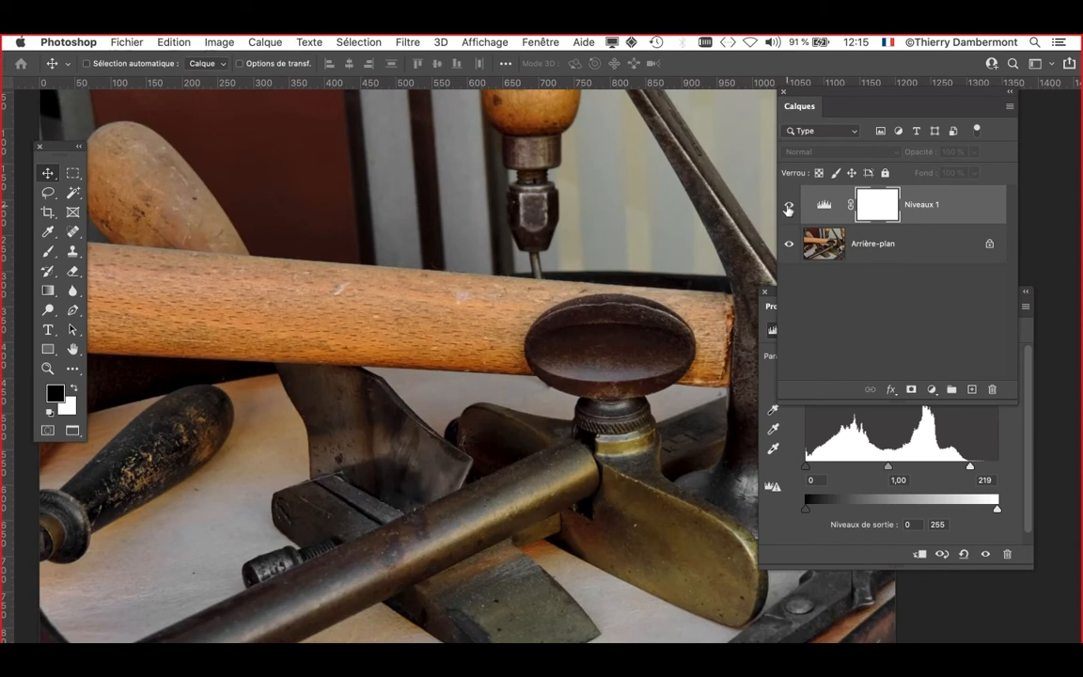
click(789, 205)
key(super+minus)
scroll(593, 382, down, 3)
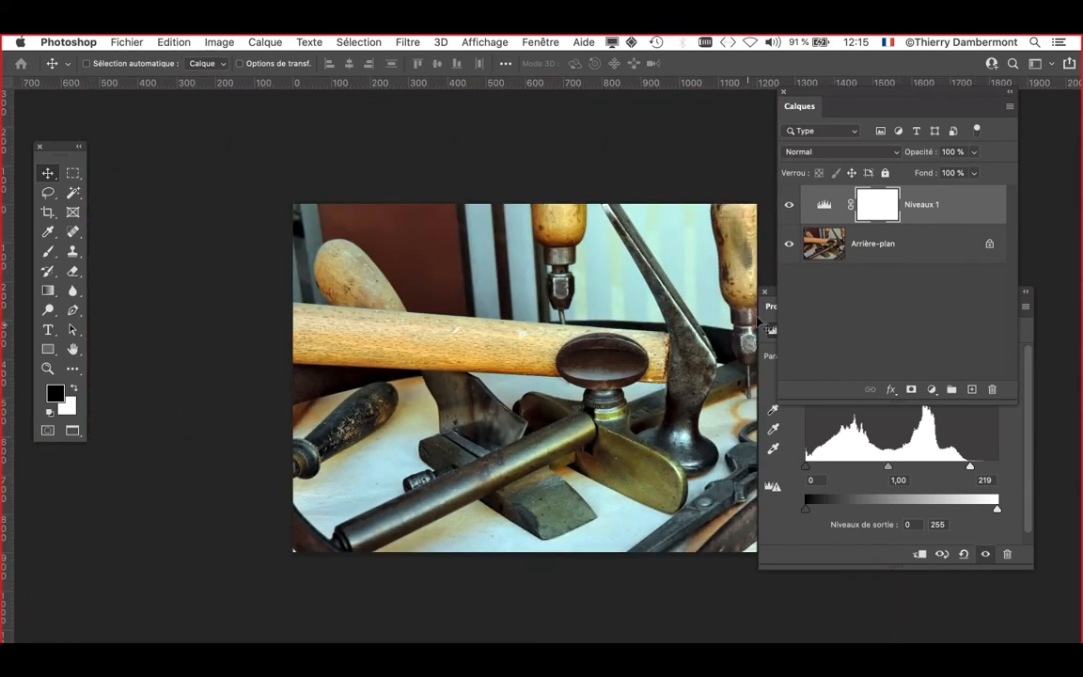
drag(648, 285, 567, 268)
scroll(573, 307, up, 3)
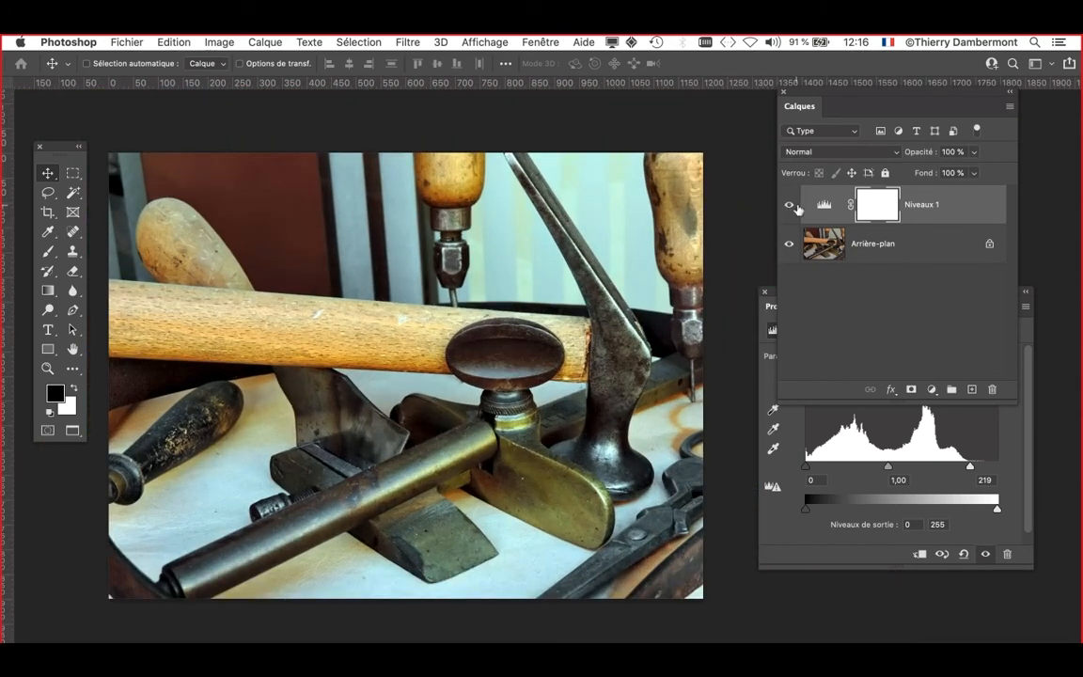
click(790, 205)
click(789, 205)
- Shorten the layers list, bring the levels properties back up, and raise the Bleu channel's midtone input to 1,29
drag(1011, 403, 1024, 282)
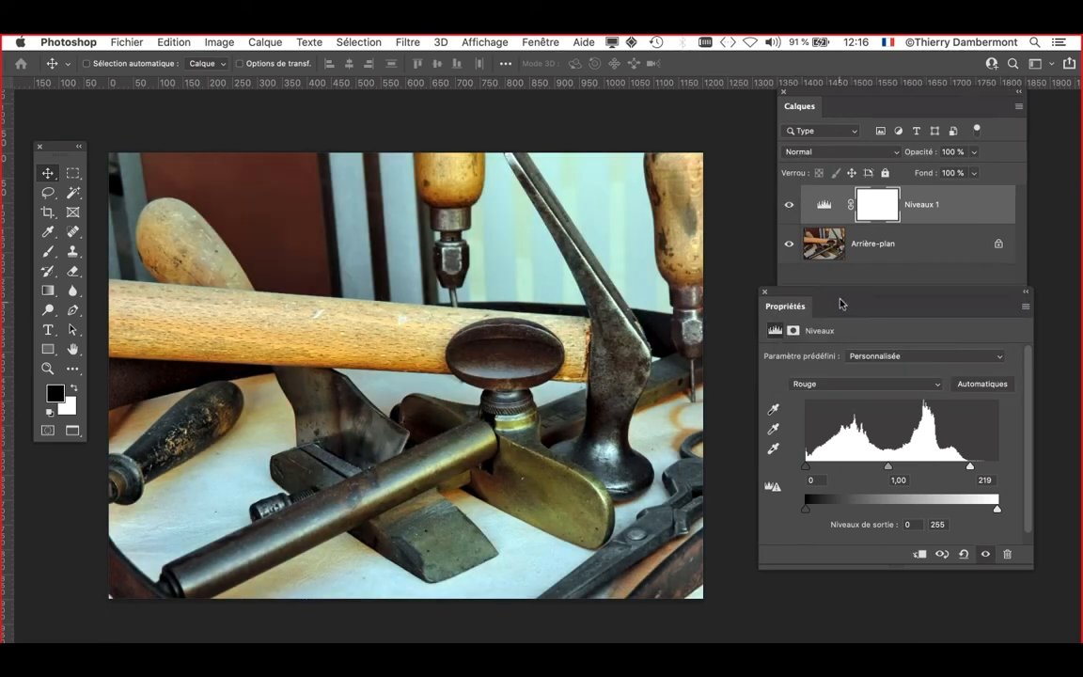
drag(840, 303, 722, 155)
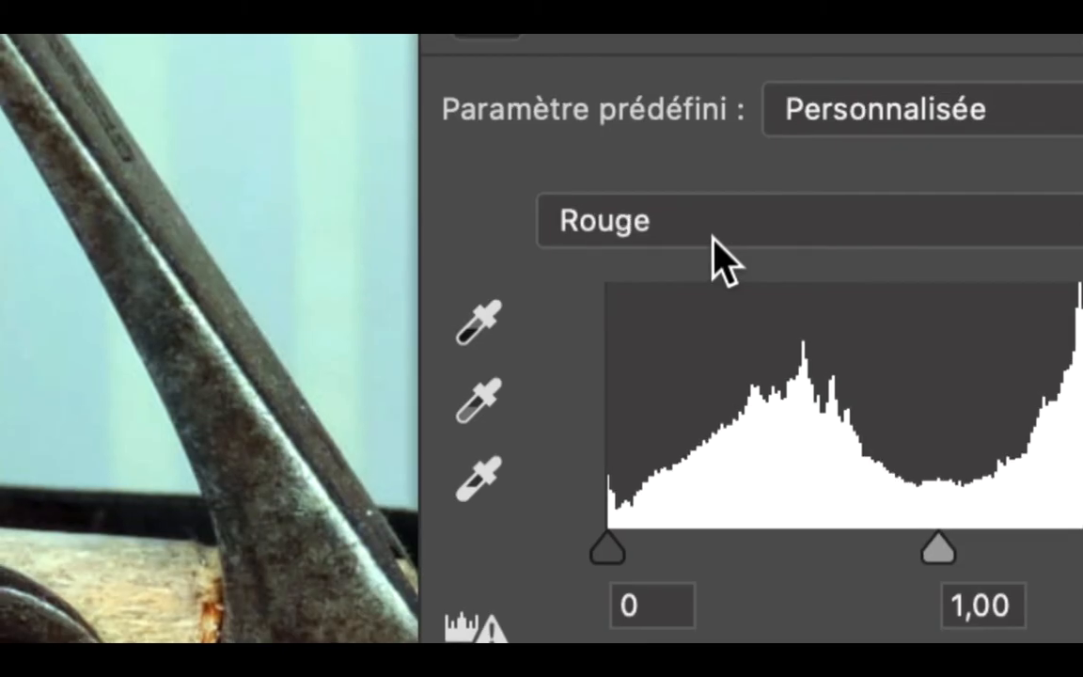
click(720, 258)
click(720, 307)
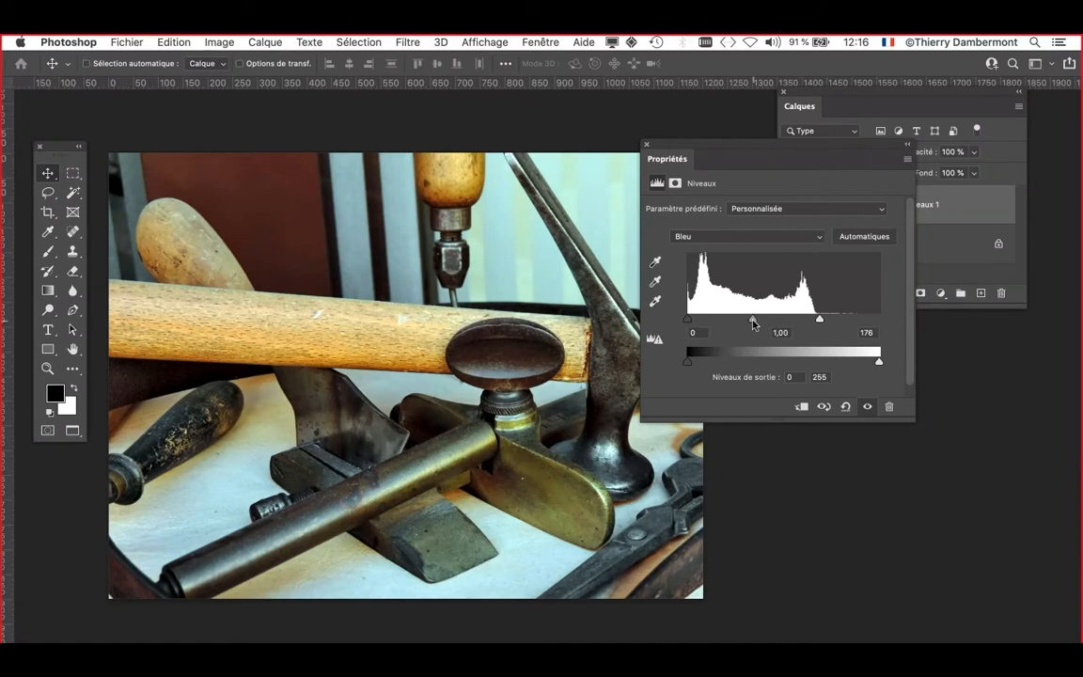
drag(757, 323, 743, 320)
- Adjust the Vert channel's midtone input, trying 1,08 before shifting it slightly
click(706, 236)
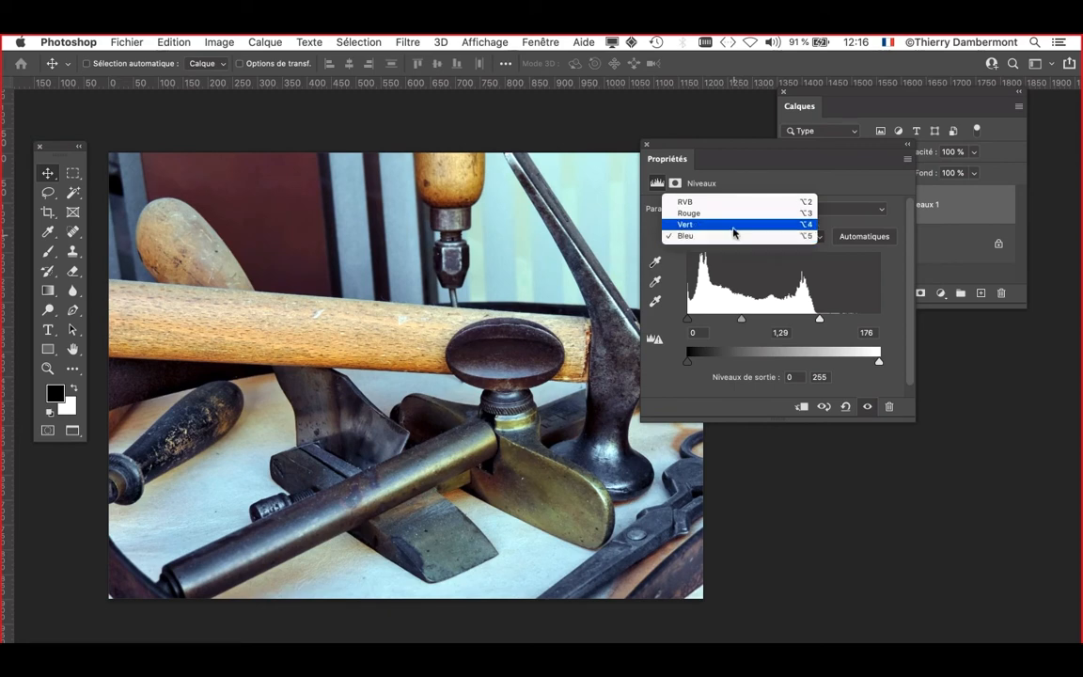
click(734, 225)
mouse_move(754, 320)
mouse_down()
mouse_move(764, 322)
mouse_move(754, 319)
mouse_up()
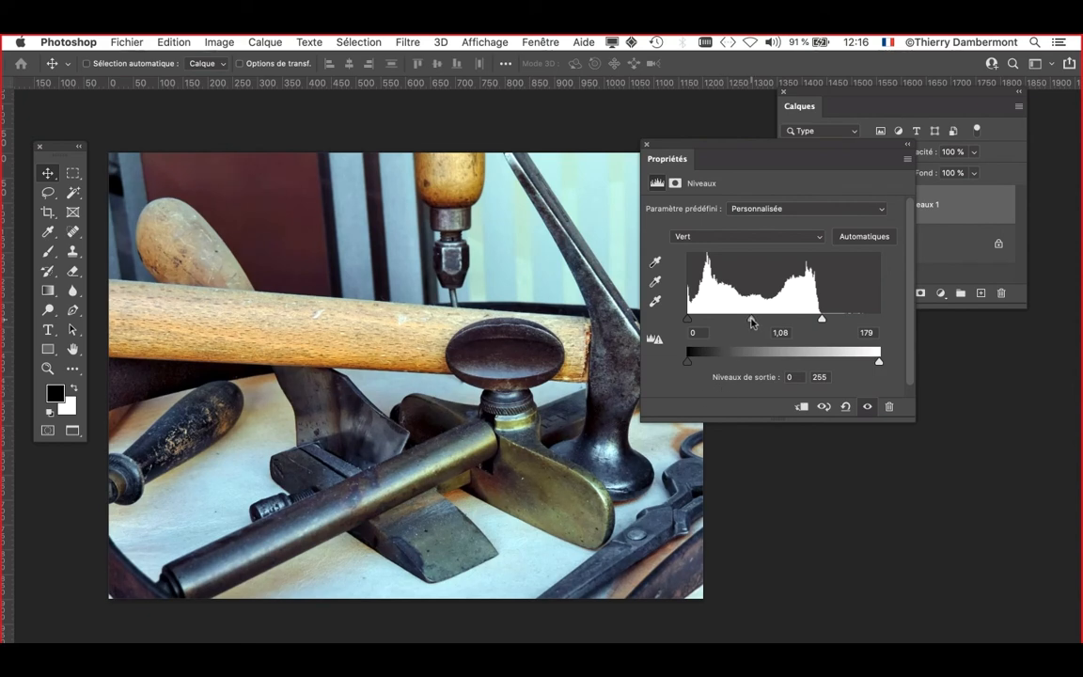
drag(753, 320, 755, 322)
- Adjust the Rouge channel's midtone input slightly, then close the levels properties
click(724, 236)
click(730, 222)
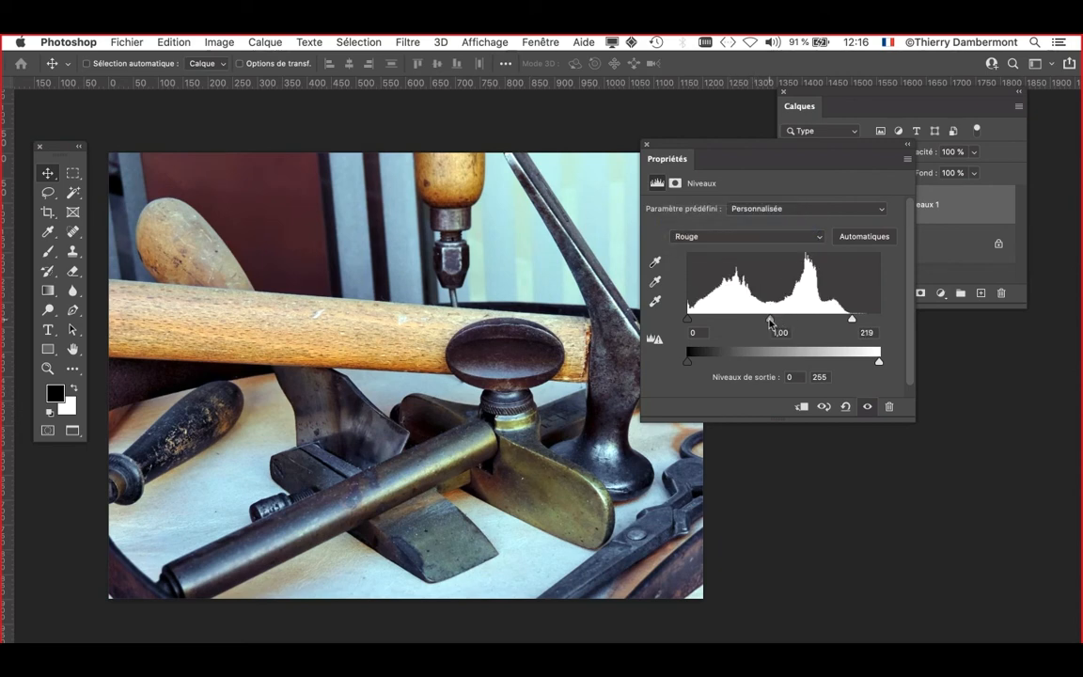
drag(779, 322, 776, 324)
click(646, 147)
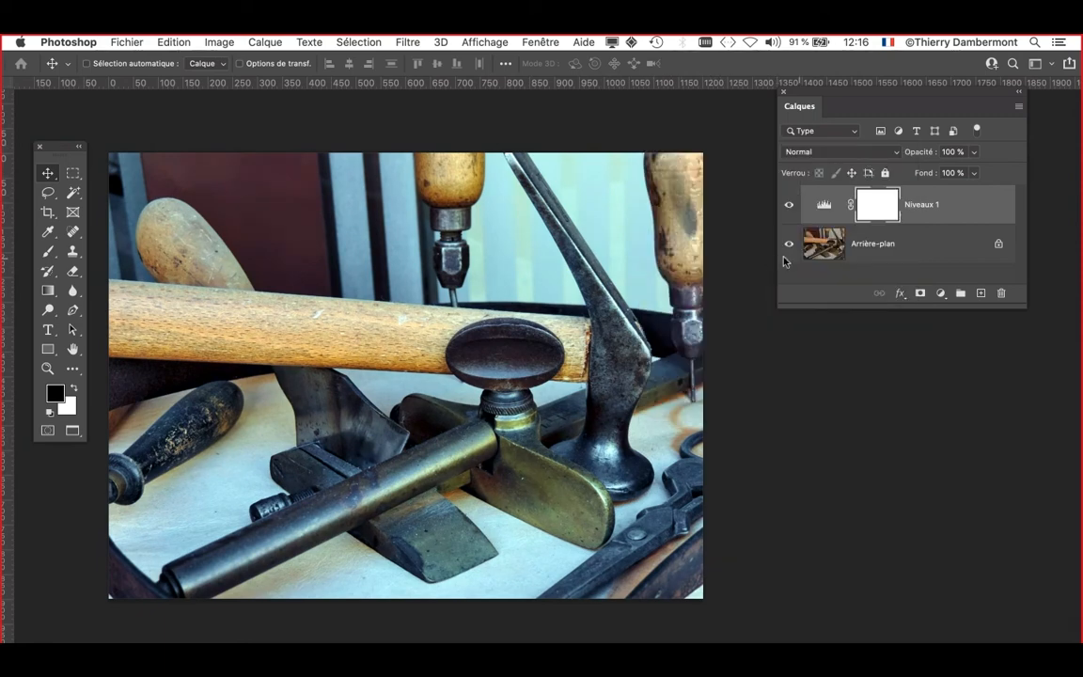
- Hide and reshow Niveaux 1 to compare the photo, then inspect the brass and iron tools up close
click(790, 205)
click(790, 205)
scroll(531, 457, up, 4)
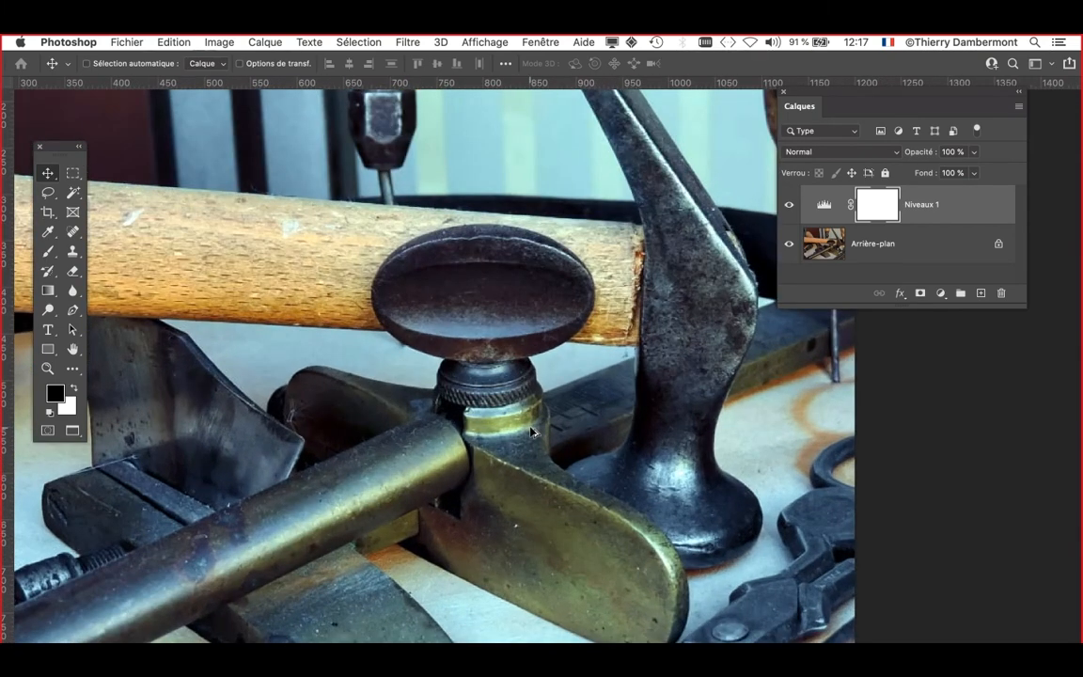
scroll(530, 432, up, 2)
scroll(530, 431, right, 2)
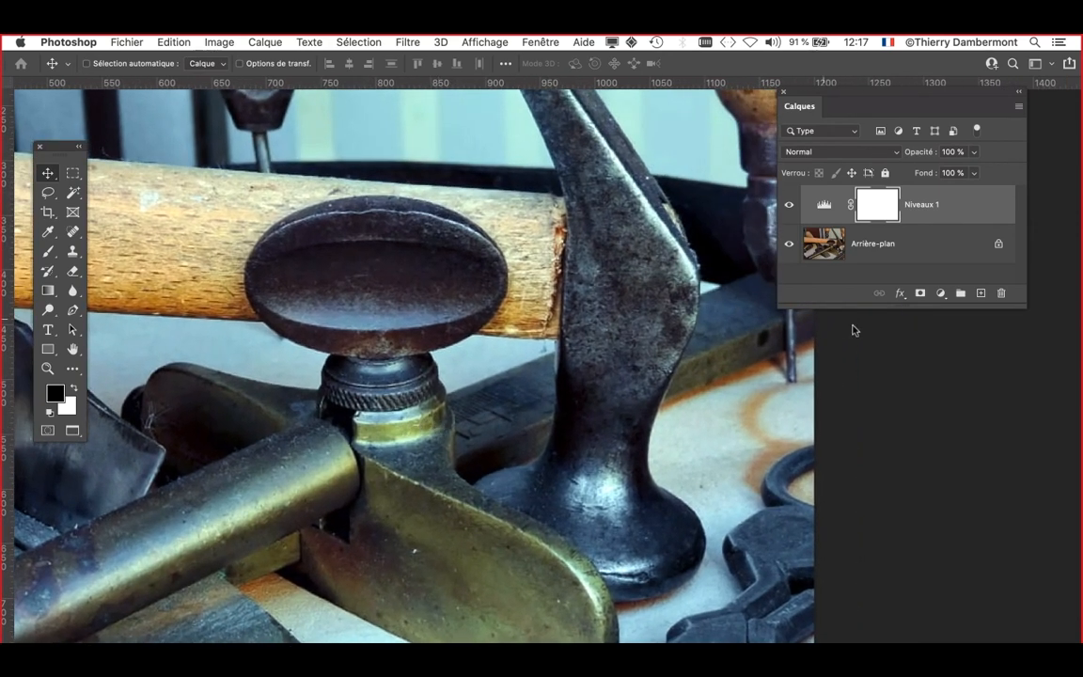
- Reopen the Niveaux 1 properties, fine-tune the Bleu channel's midtone input to about 1,16 and close them
double_click(825, 207)
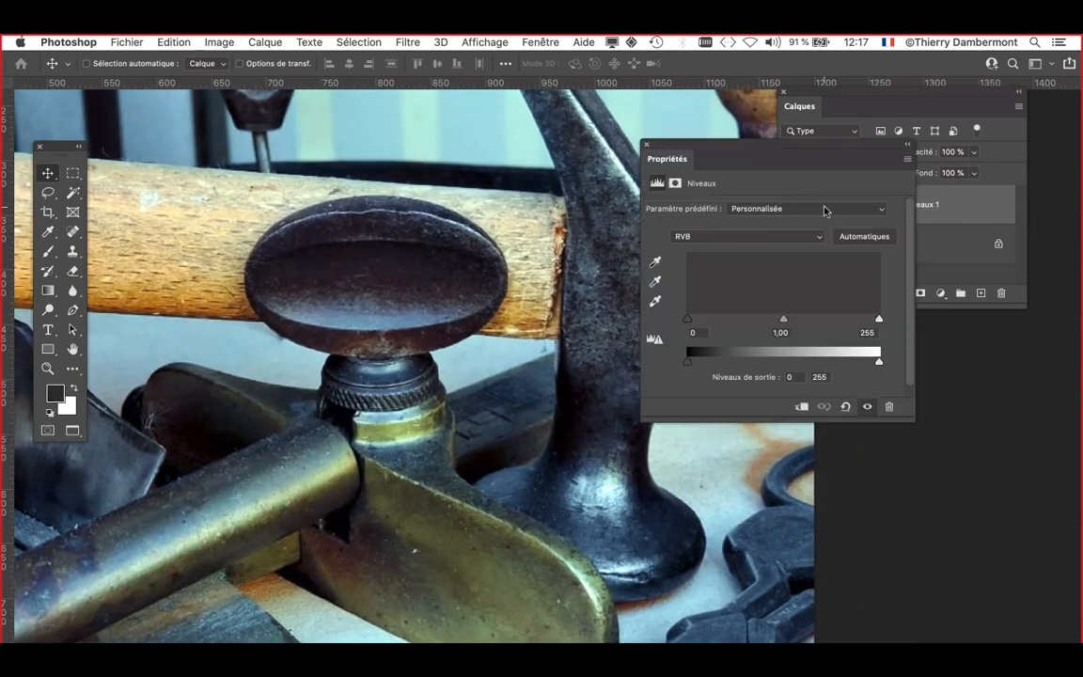
click(702, 236)
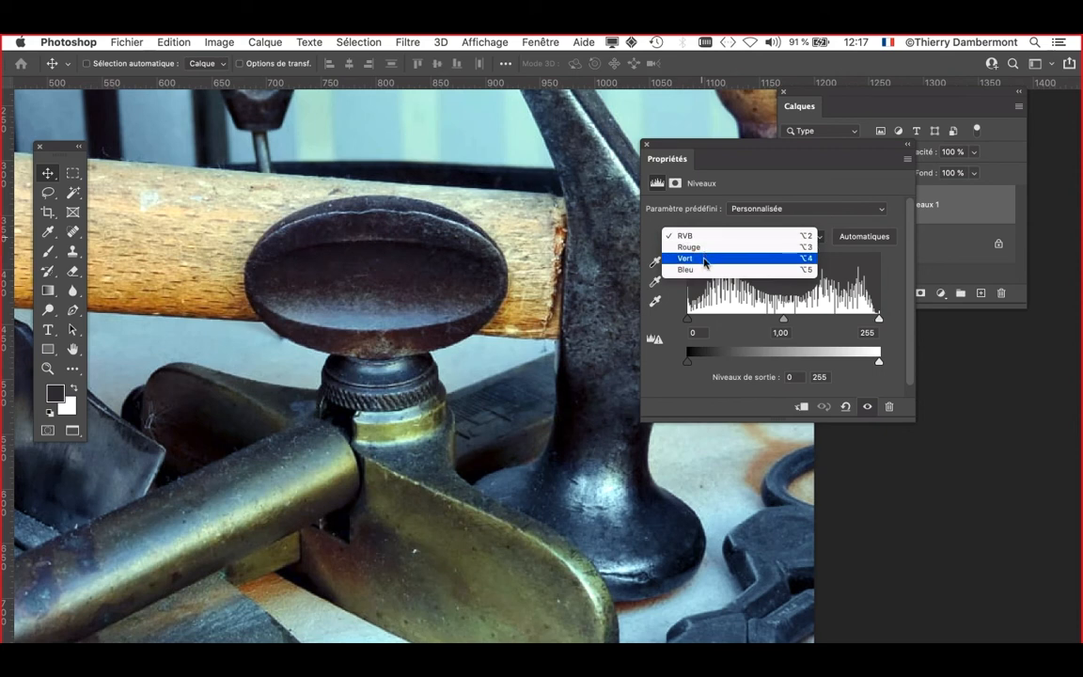
click(703, 270)
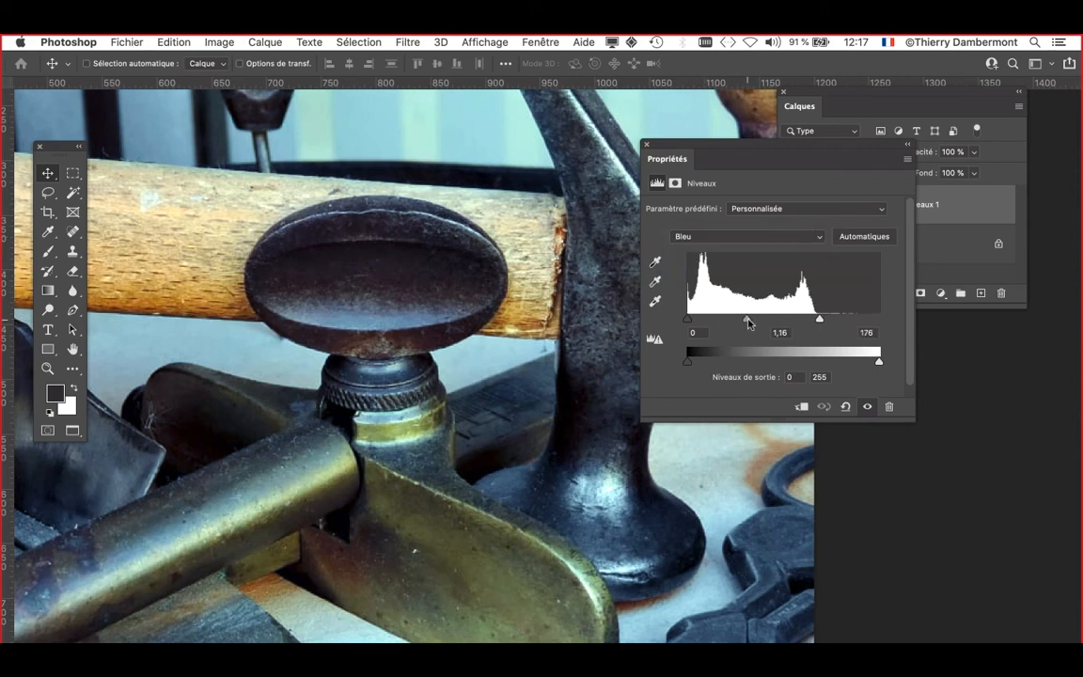
drag(750, 323, 749, 324)
click(647, 145)
scroll(598, 429, down, 2)
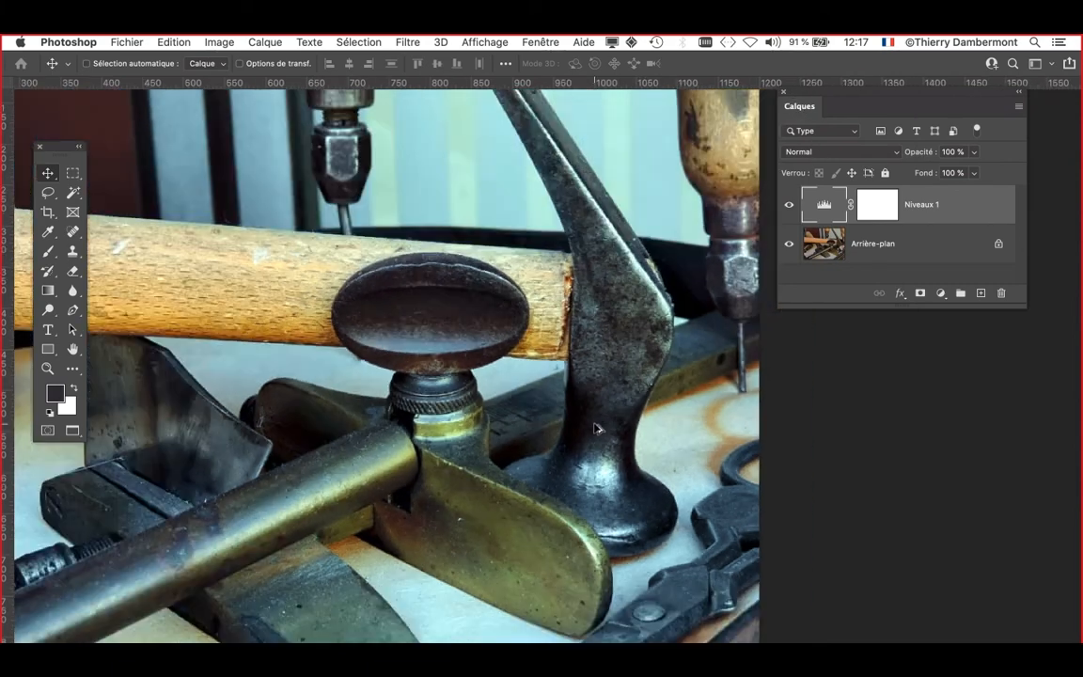
scroll(596, 429, down, 3)
scroll(598, 431, up, 3)
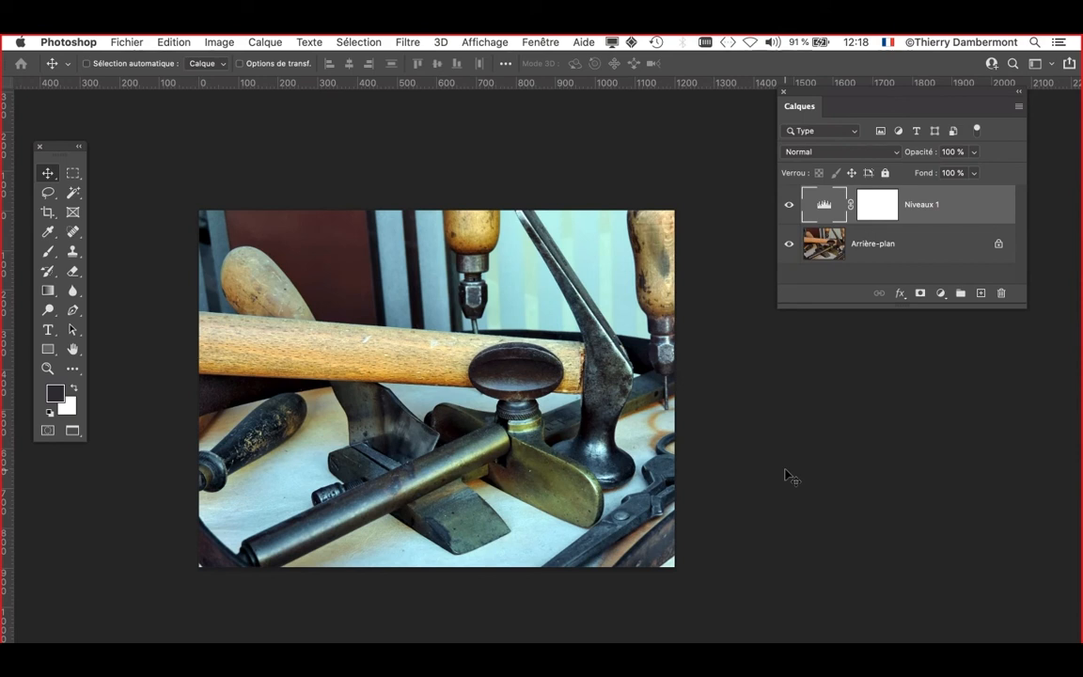
- Switch to Firefox, open a new window and bring up Google image results for "charte gretag"
key(super+Tab)
click(541, 372)
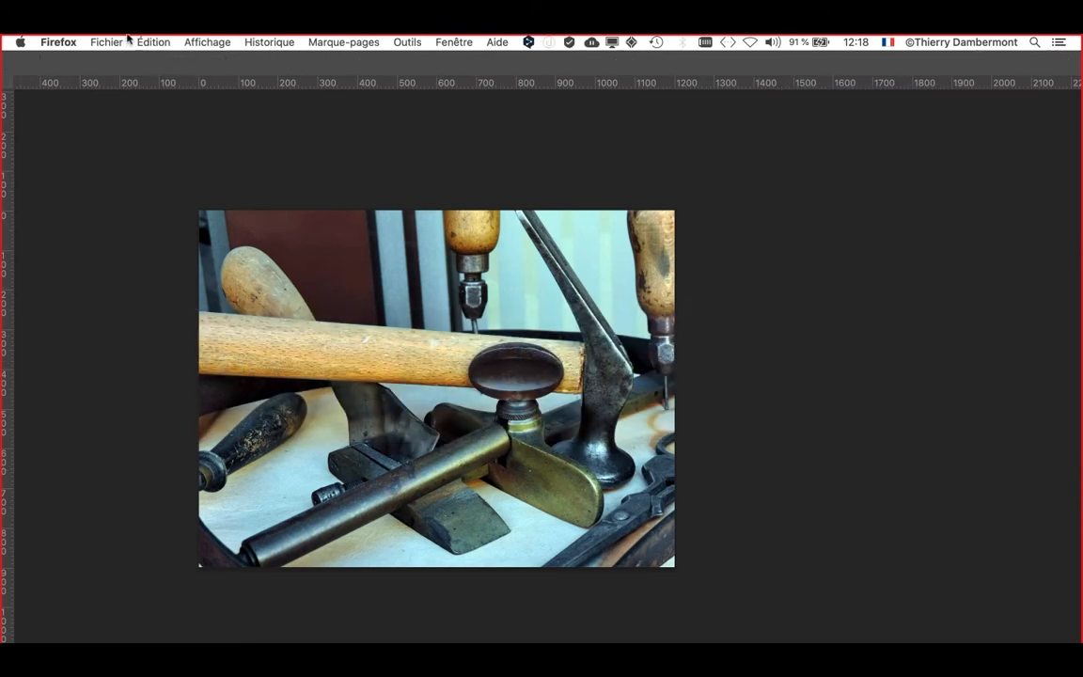
click(106, 42)
click(119, 73)
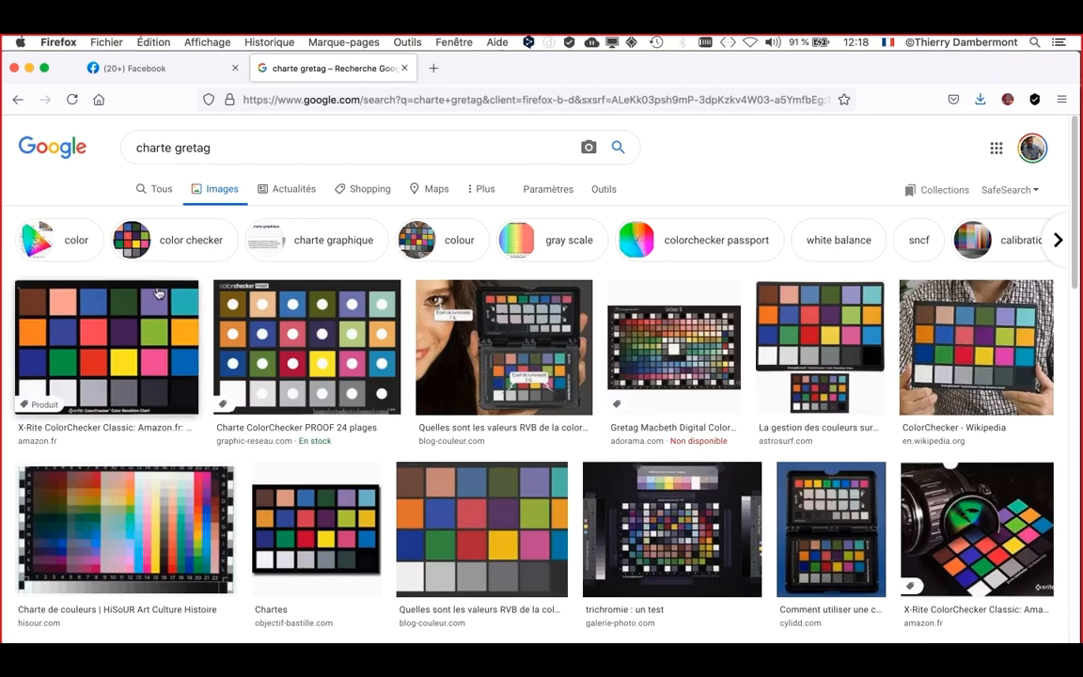
- Open the Wikipedia ColorChecker article from the image results and enlarge its photo of the handheld chart
click(995, 363)
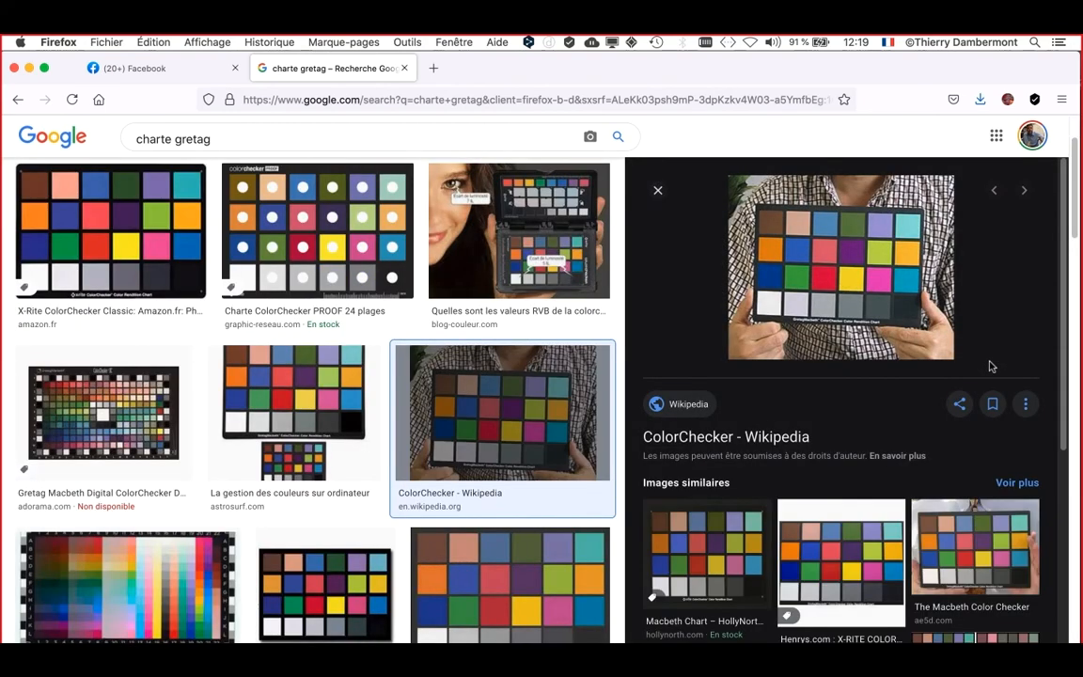
click(788, 441)
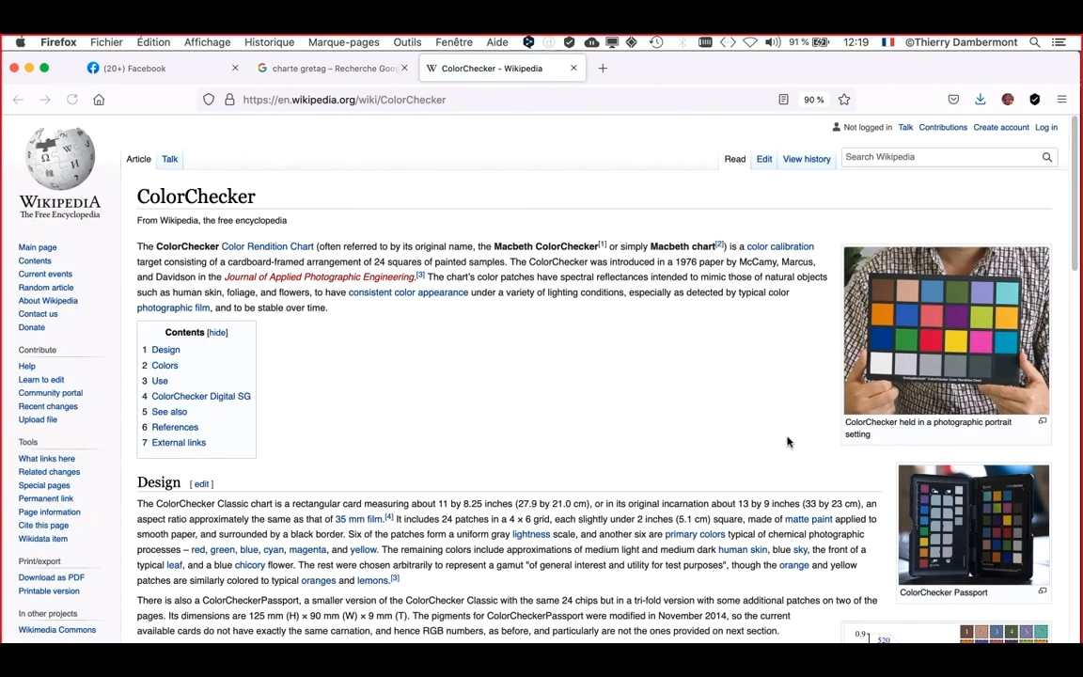
click(938, 349)
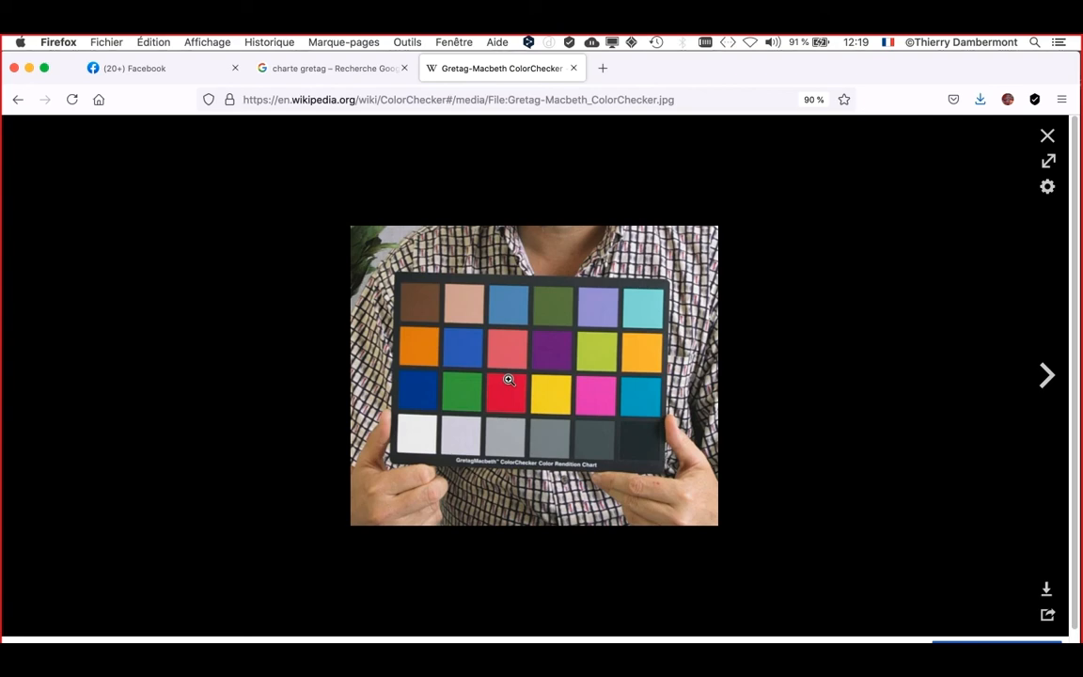
- Return to the "charte gretag" image results and preview the blog-couleur.com portrait with the open ColorChecker case
click(265, 68)
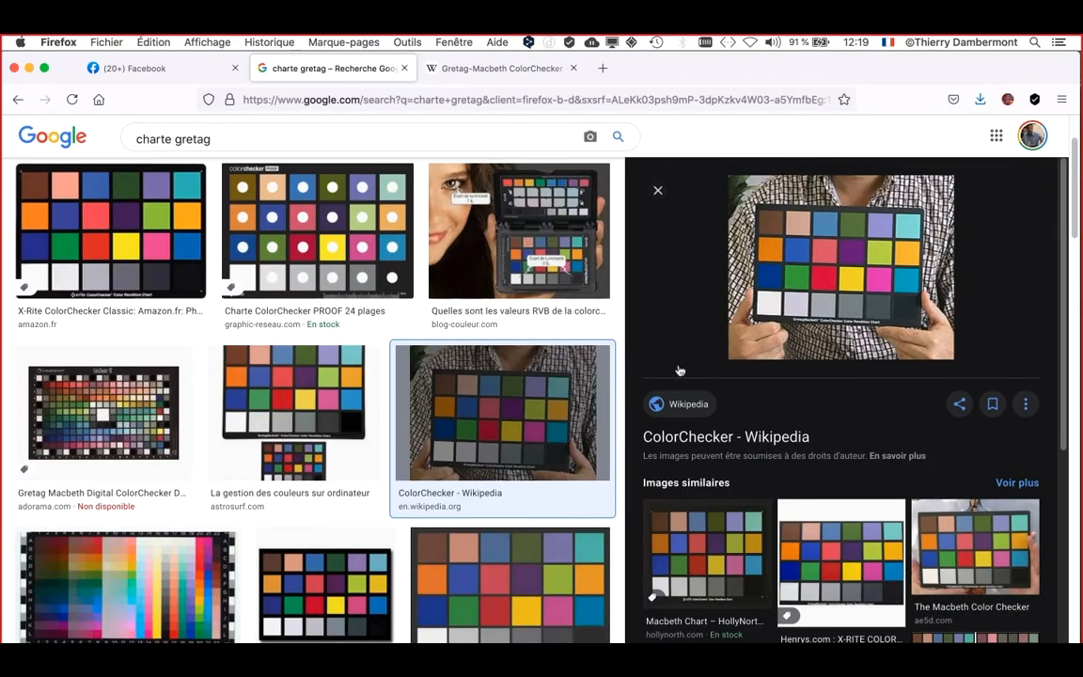
scroll(742, 436, down, 2)
scroll(556, 511, down, 2)
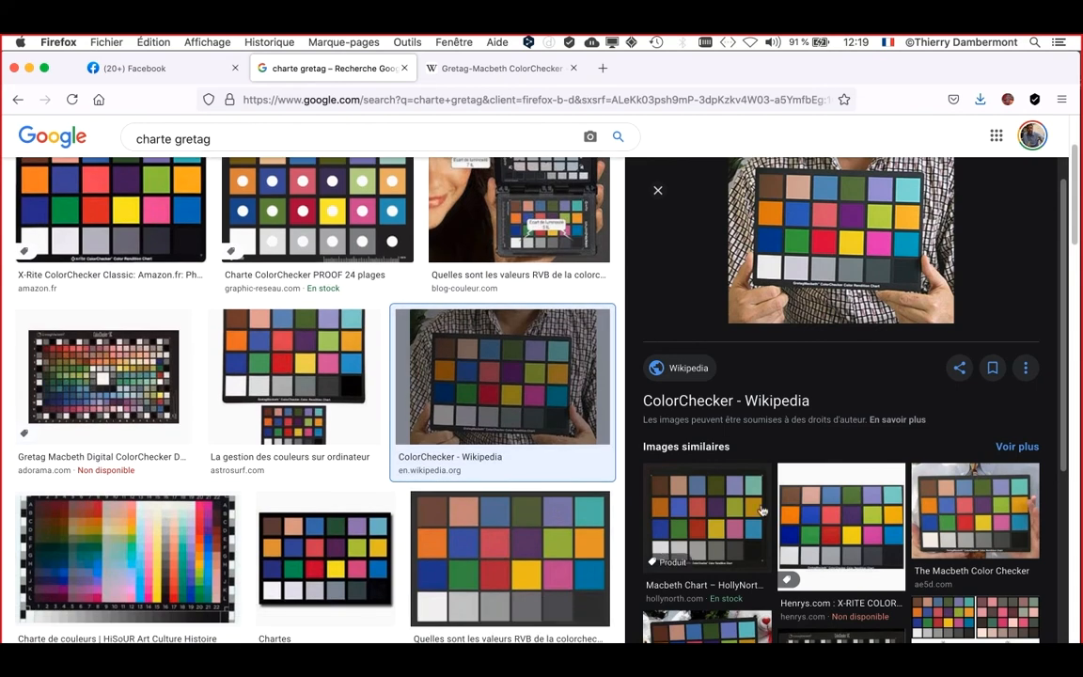
scroll(696, 401, up, 2)
scroll(551, 264, up, 4)
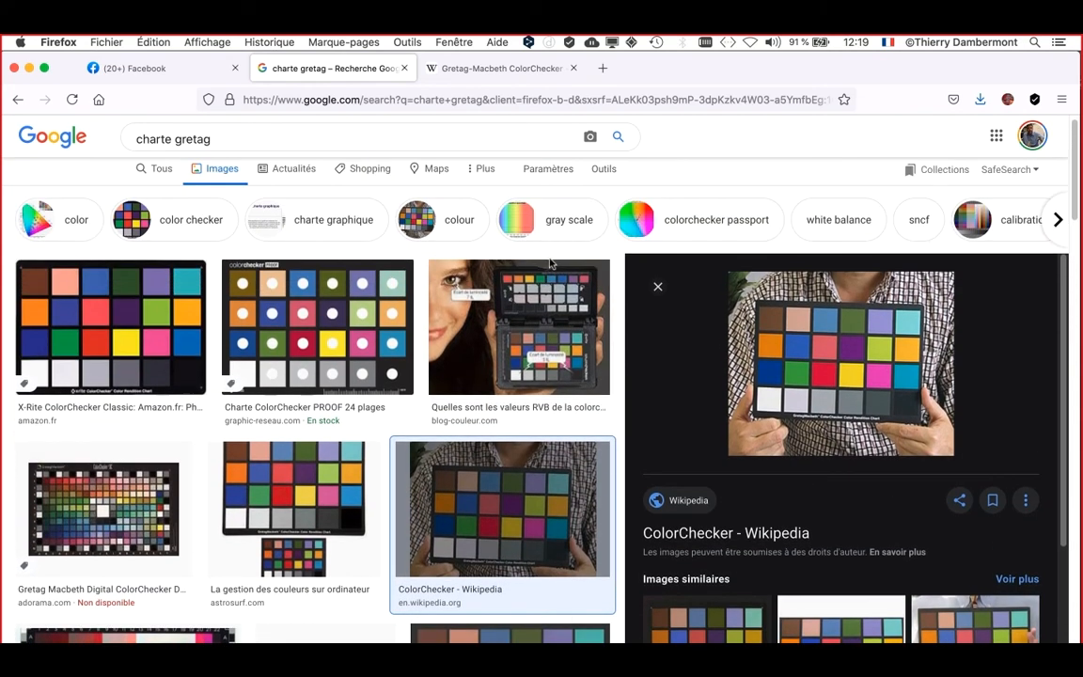
click(513, 299)
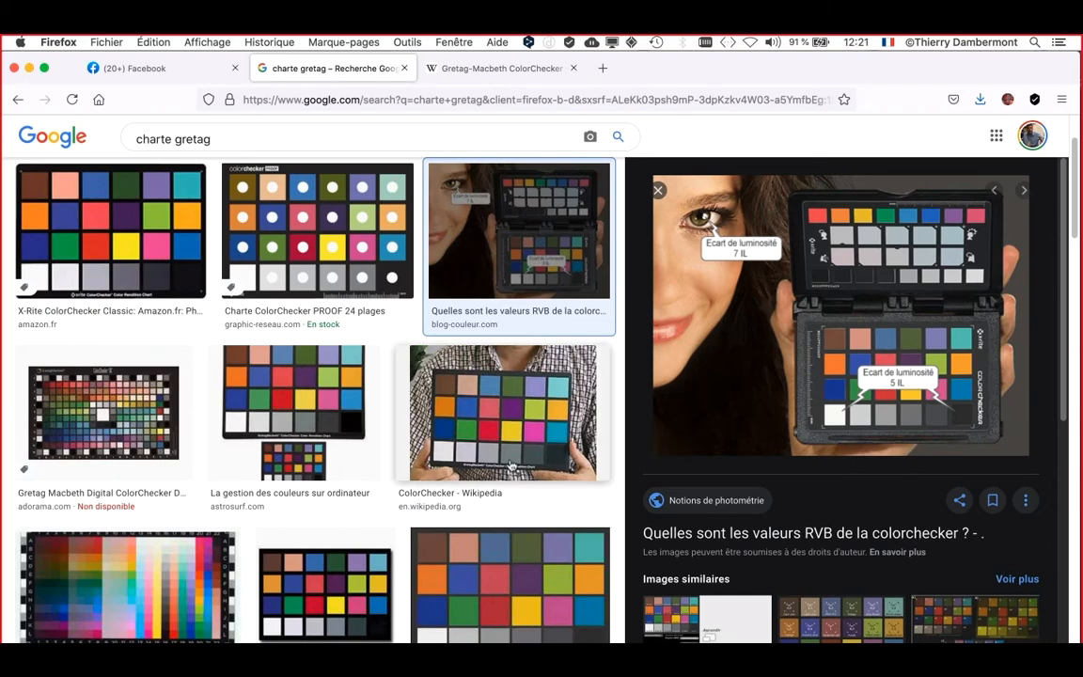
- Browse the "charte gretag" image results to examine the different kinds of color charts and calibration targets
scroll(385, 404, up, 3)
scroll(385, 405, down, 10)
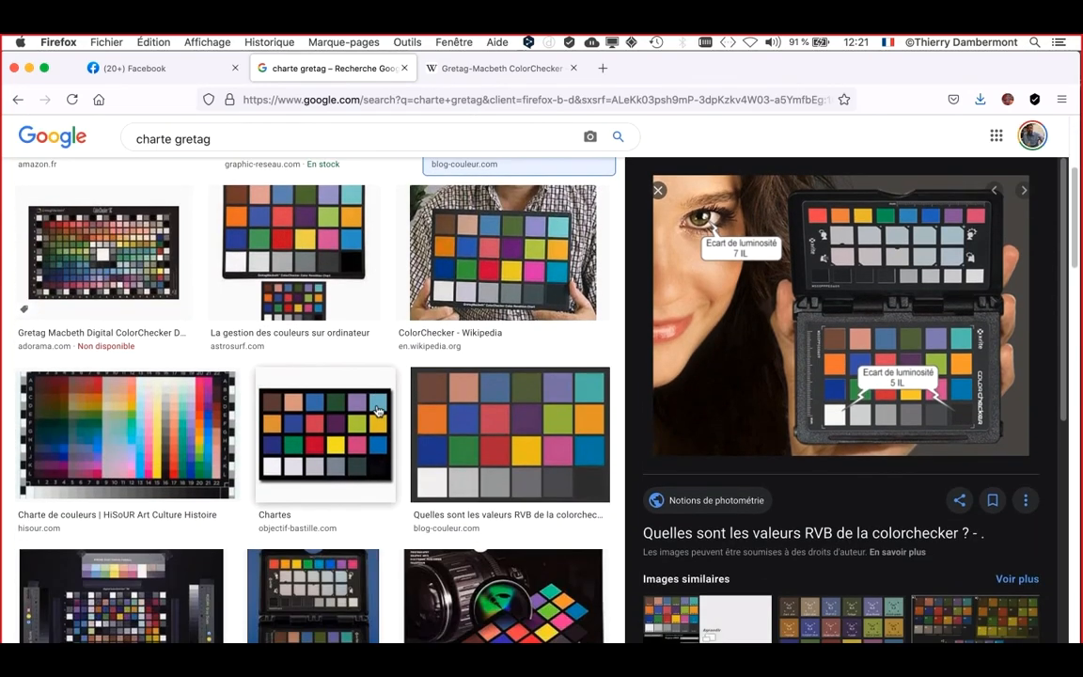
scroll(415, 450, down, 5)
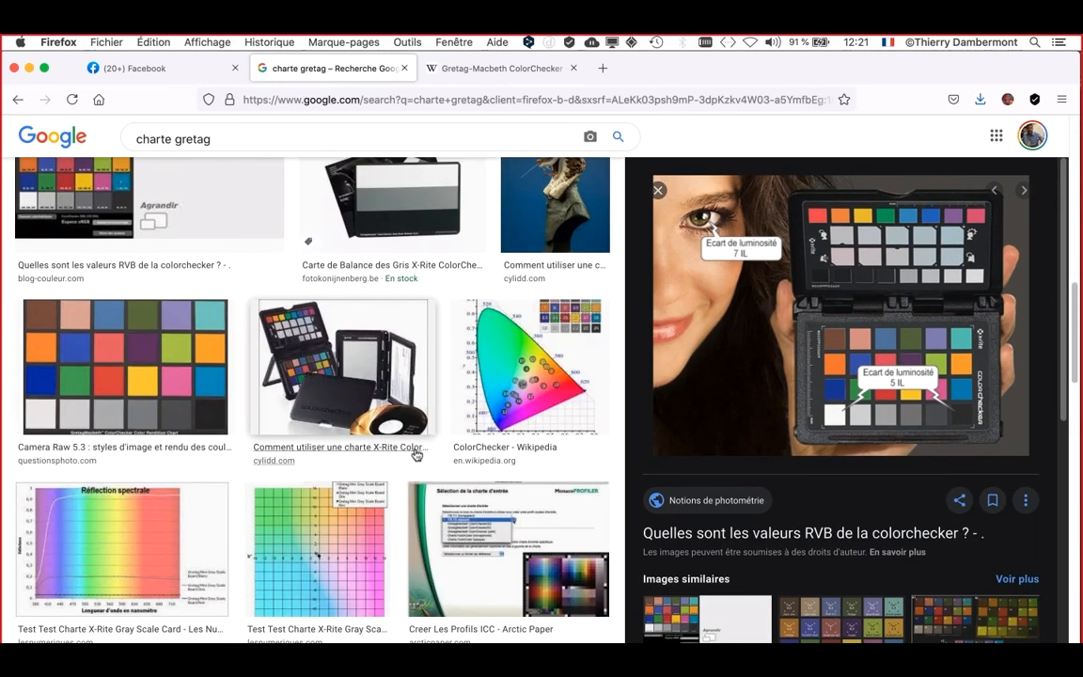
scroll(417, 457, down, 8)
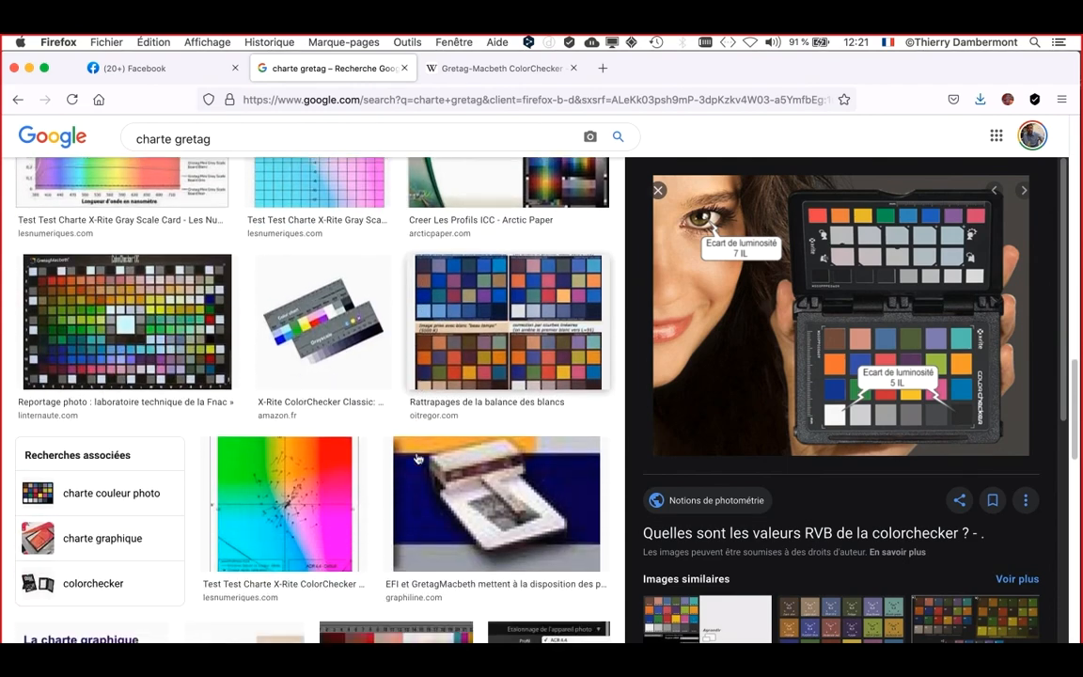
scroll(419, 462, down, 4)
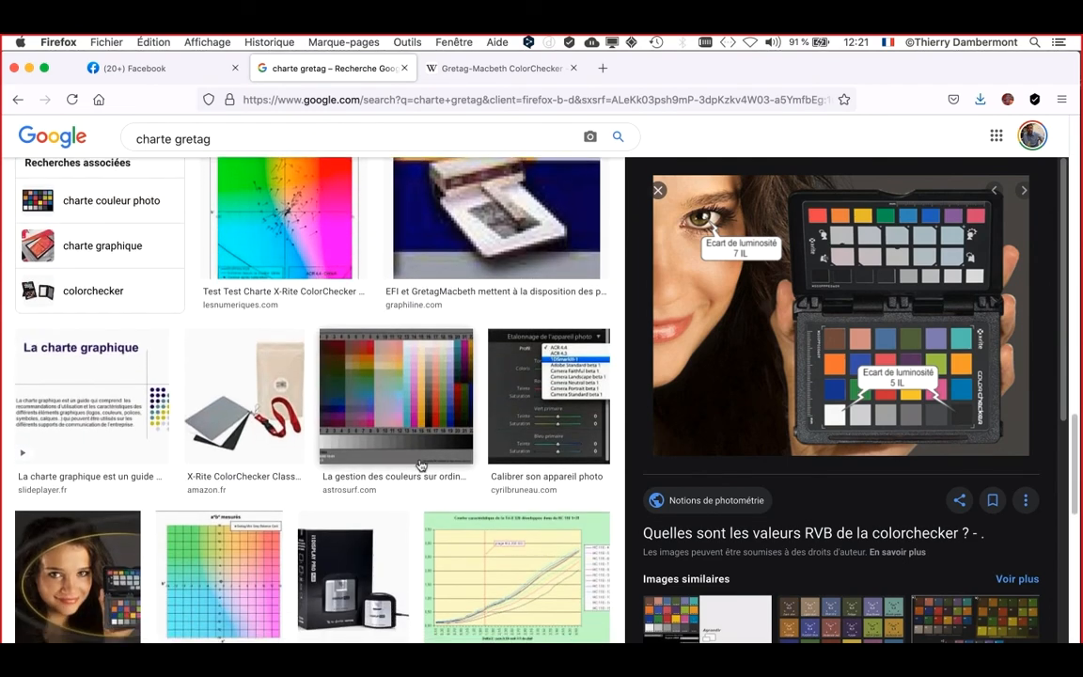
scroll(419, 468, down, 6)
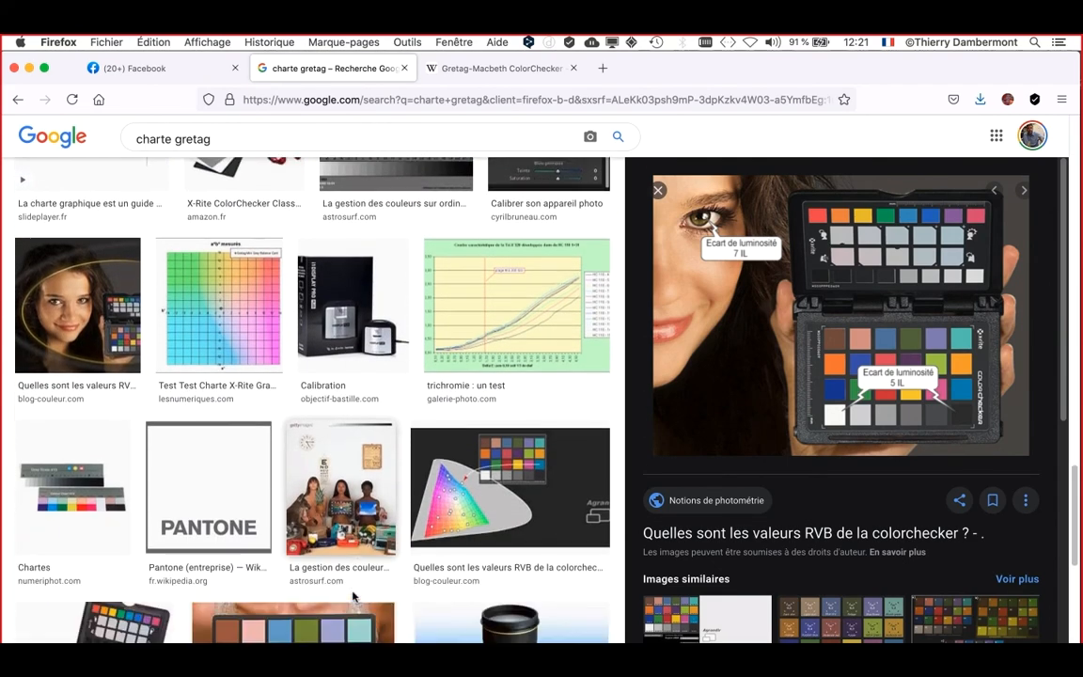
scroll(354, 594, down, 6)
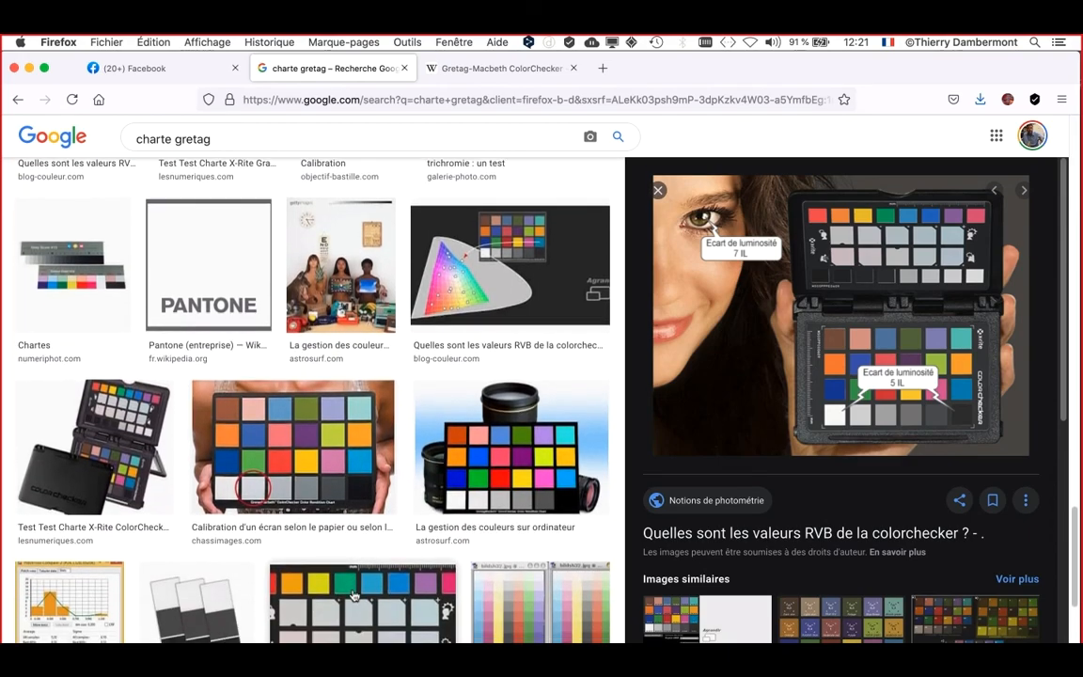
scroll(353, 588, down, 3)
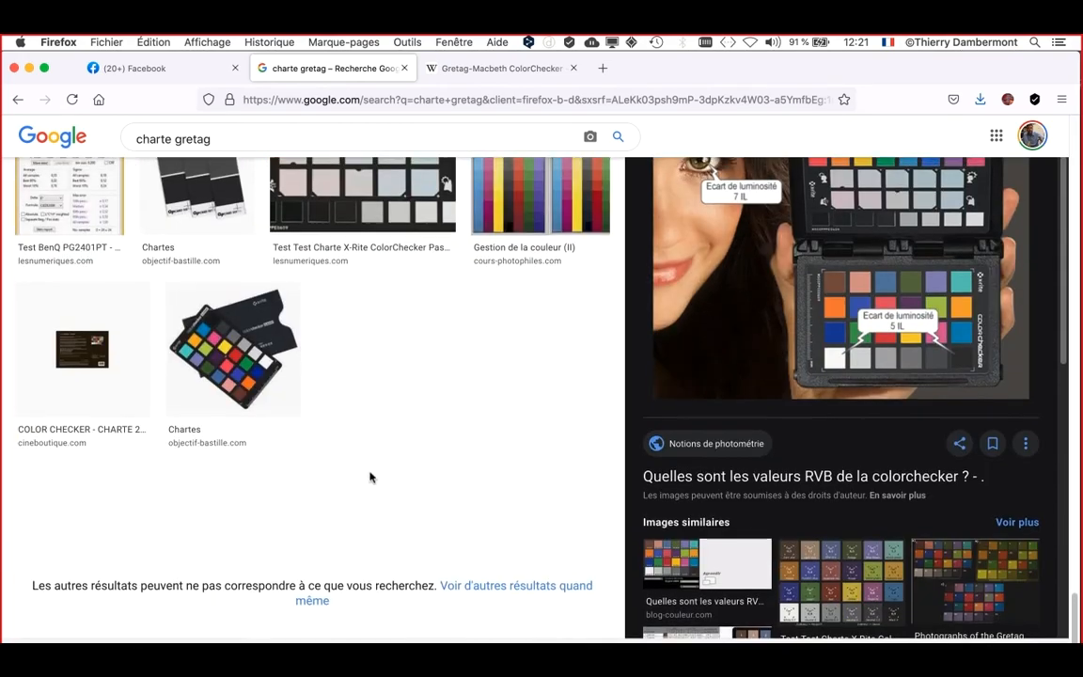
scroll(369, 476, up, 15)
scroll(373, 479, up, 10)
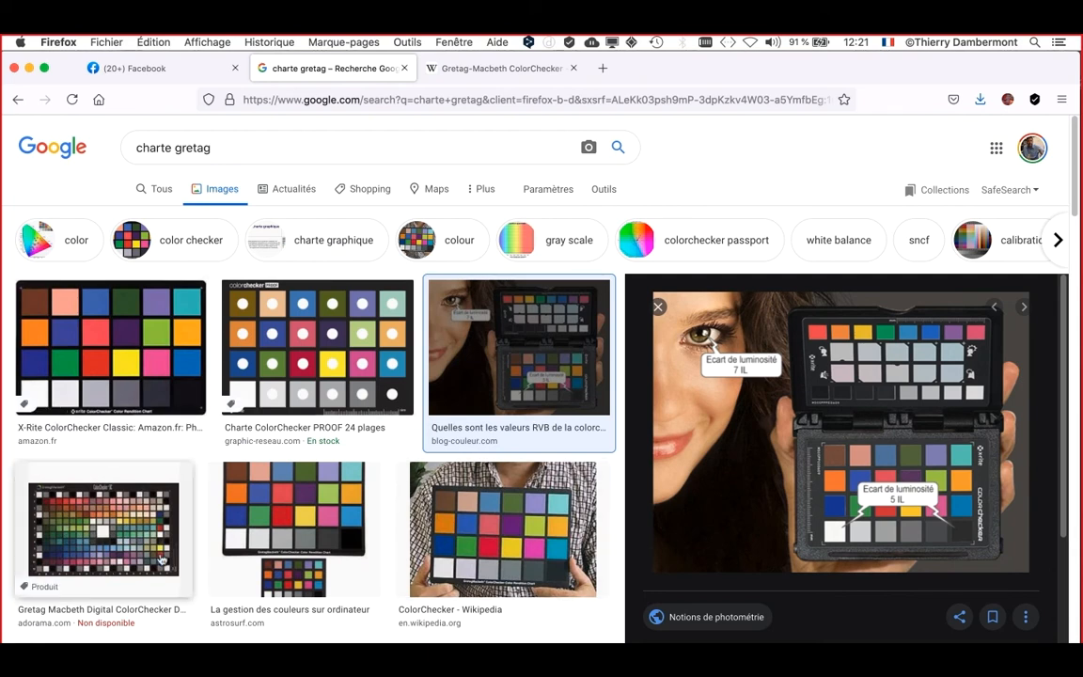
scroll(394, 625, down, 1)
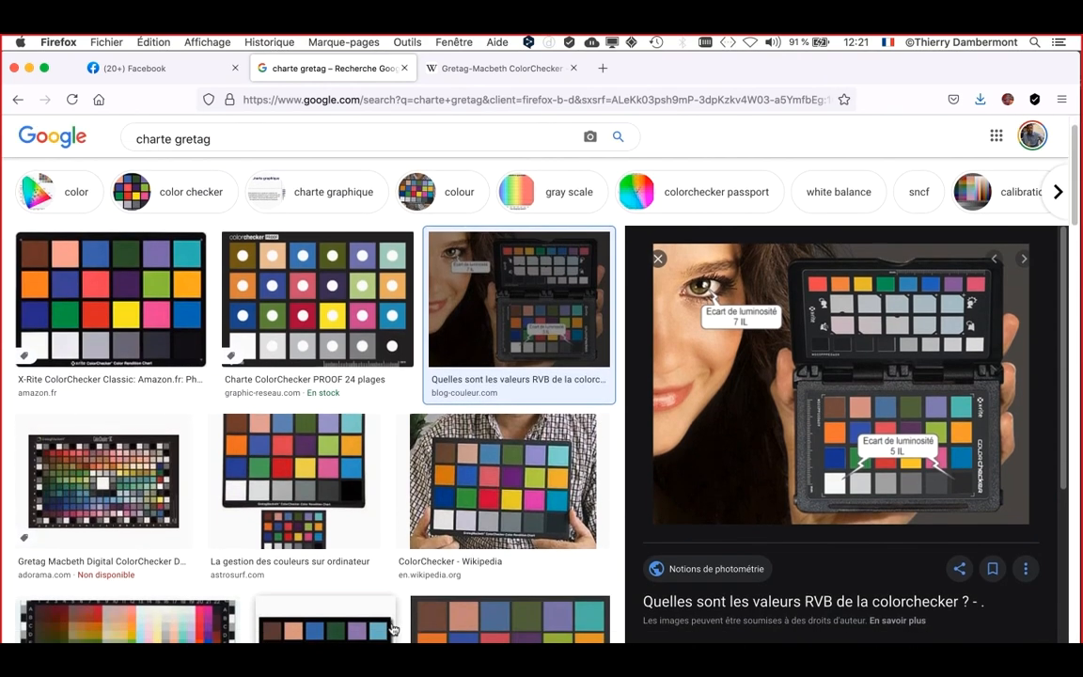
scroll(394, 628, up, 1)
- Search Google Images for "color checker" and examine the available charts and shopping offers
drag(215, 149, 186, 120)
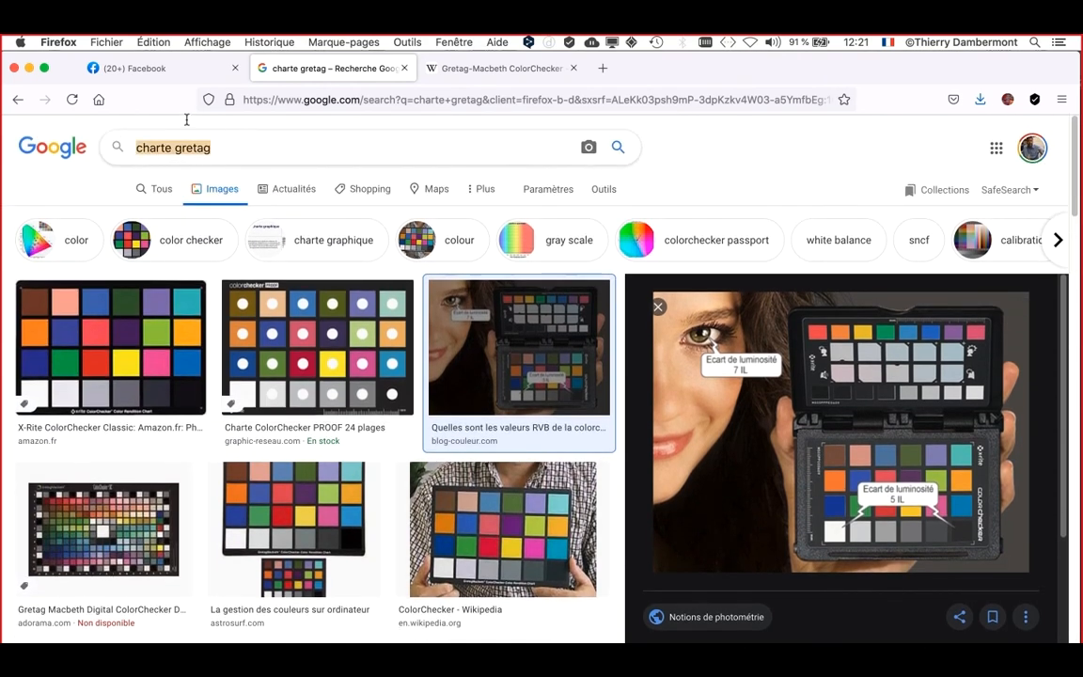
text(color ch)
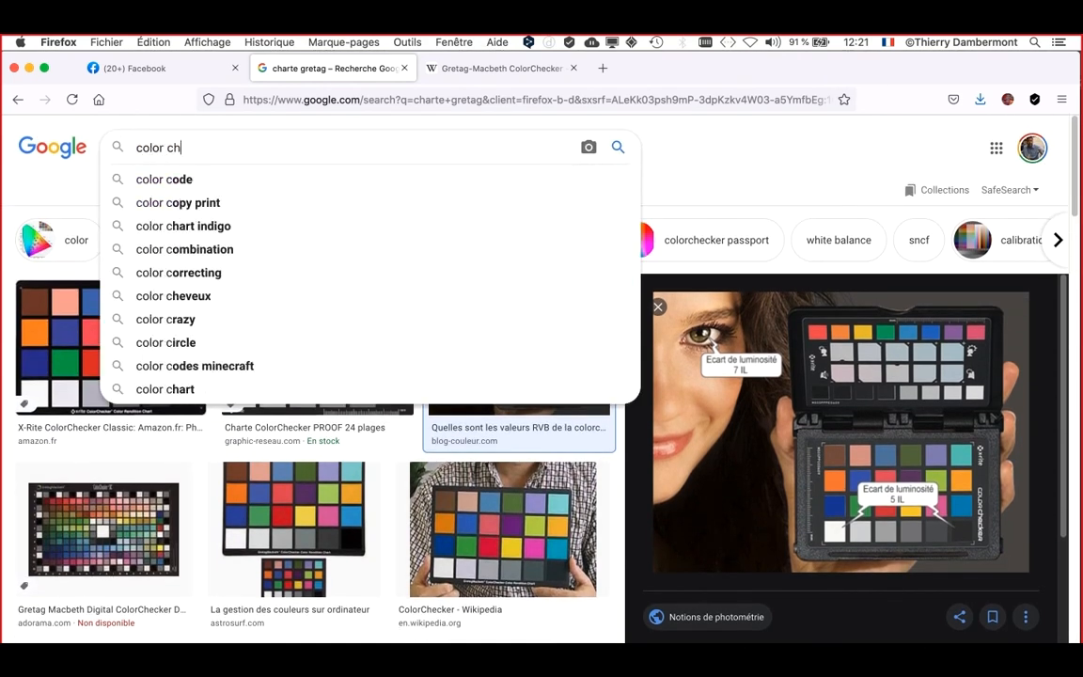
text(ecker)
key(Return)
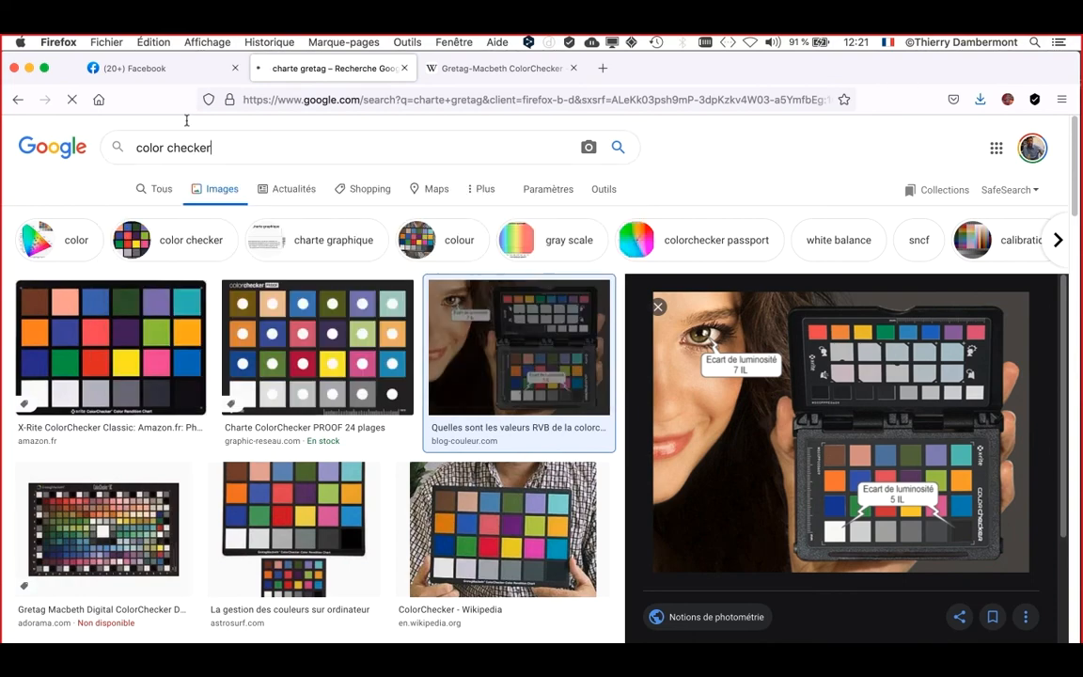
scroll(725, 452, down, 3)
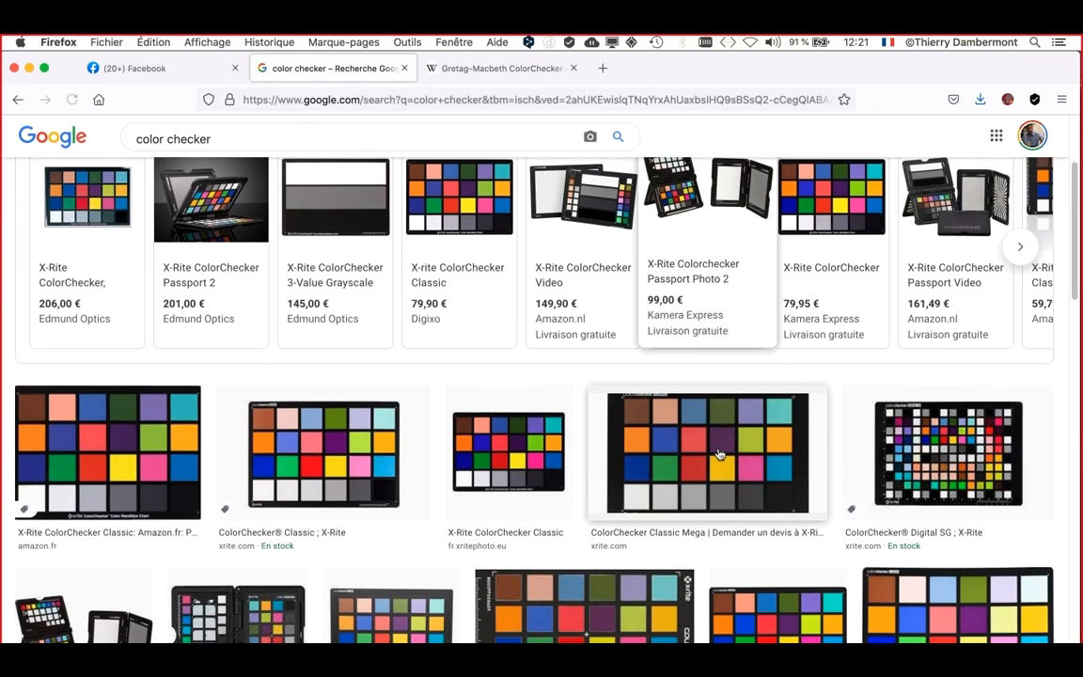
scroll(720, 454, down, 5)
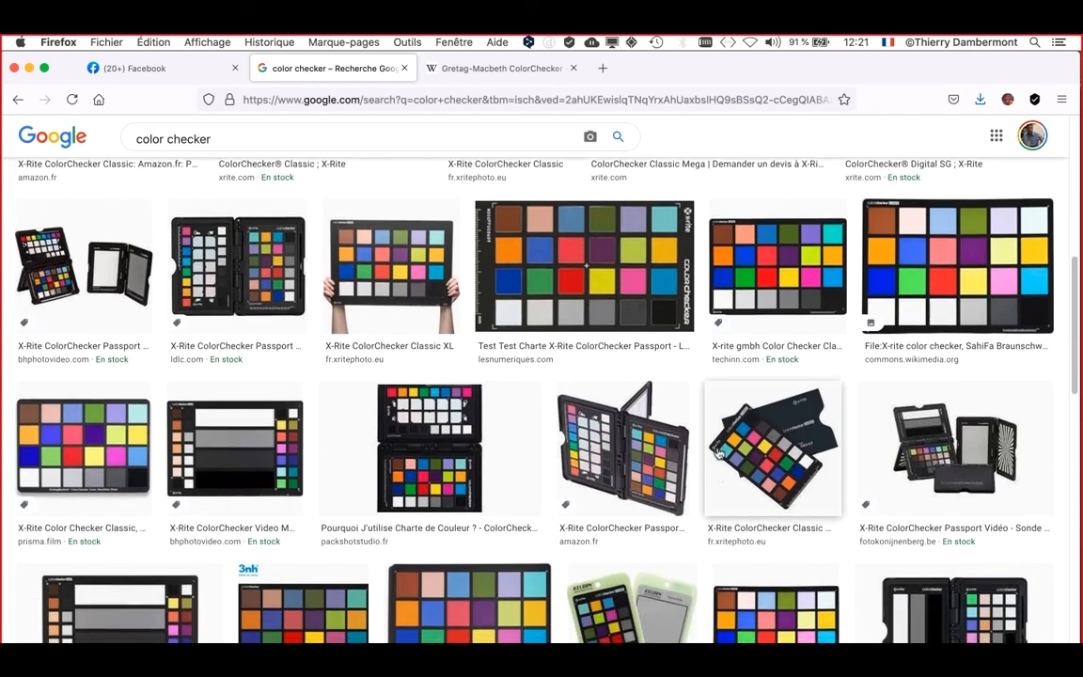
scroll(720, 455, down, 5)
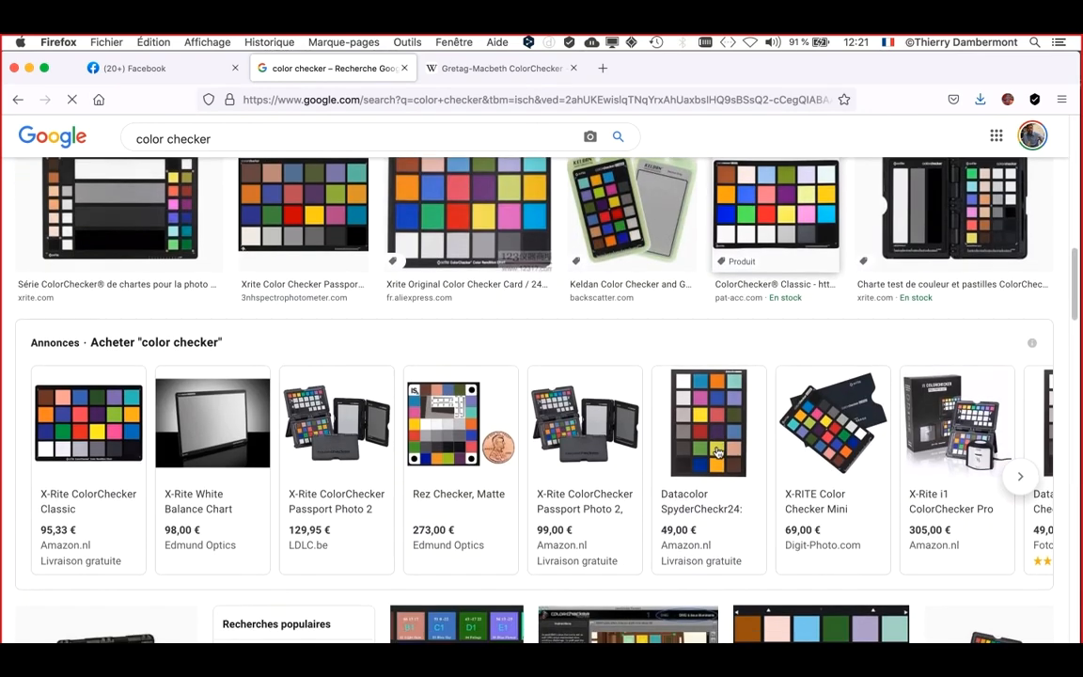
scroll(717, 454, down, 1)
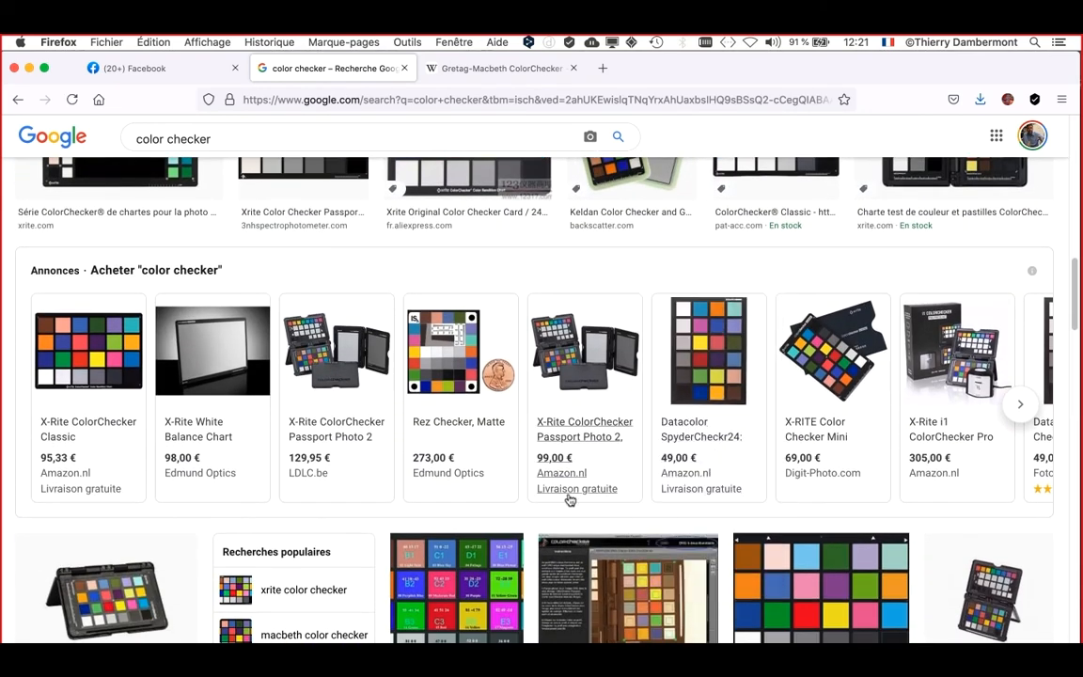
scroll(570, 500, down, 1)
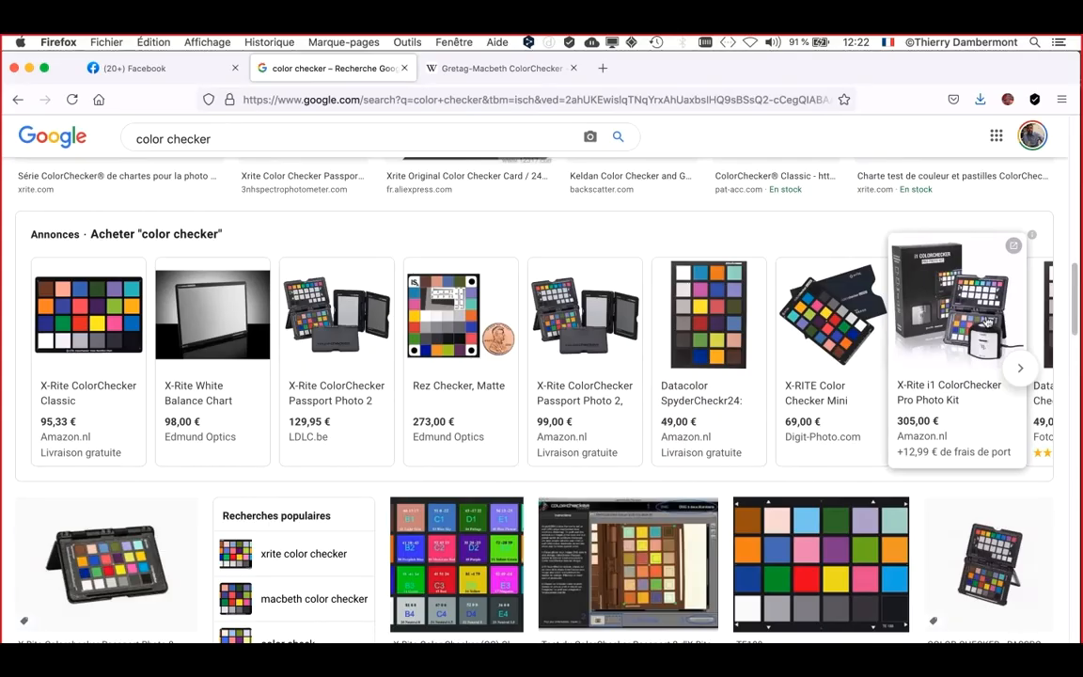
- Browse further through the "color checker" image results to examine the classic, passport, video and SG chart models and their use in photos
scroll(564, 442, down, 8)
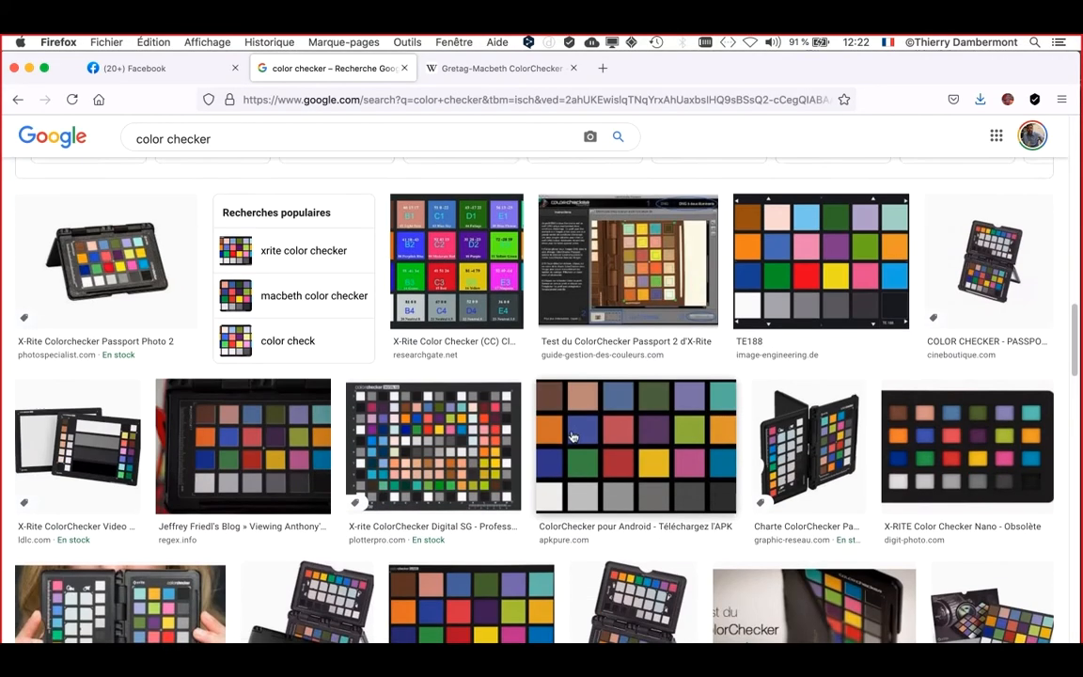
scroll(526, 472, down, 1)
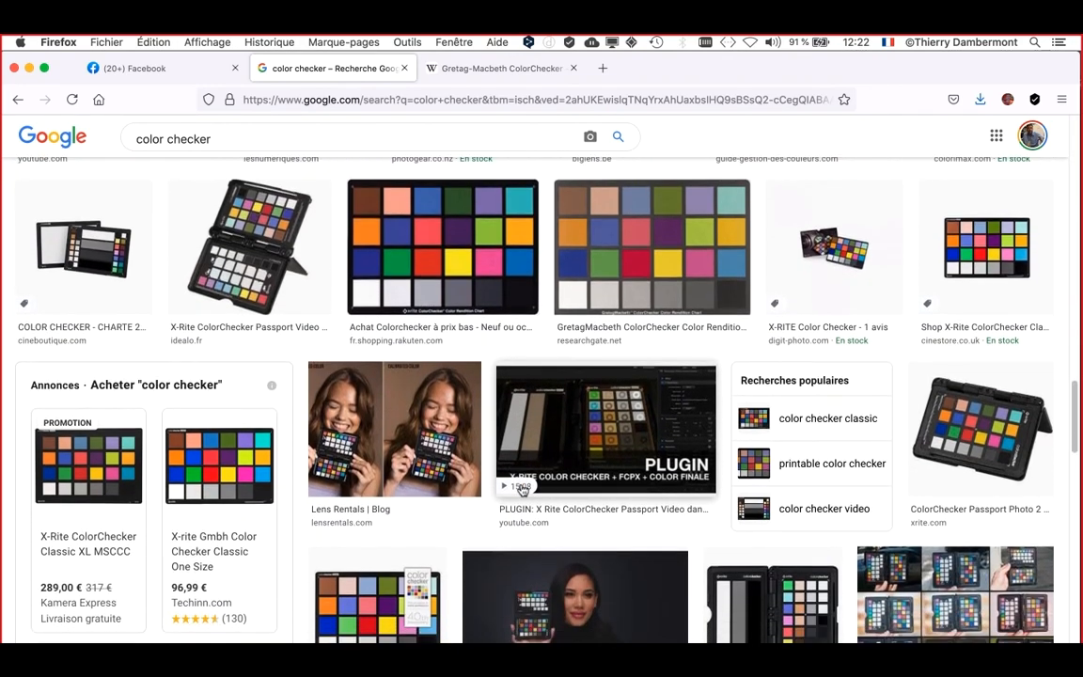
scroll(522, 490, down, 4)
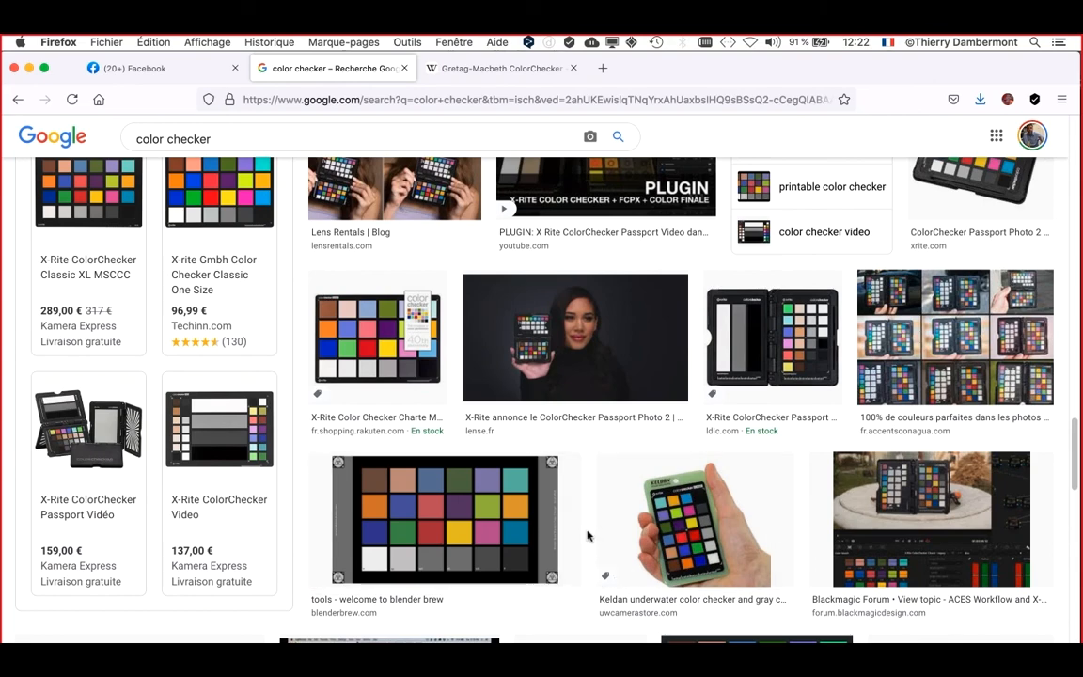
scroll(587, 536, down, 4)
scroll(587, 536, down, 5)
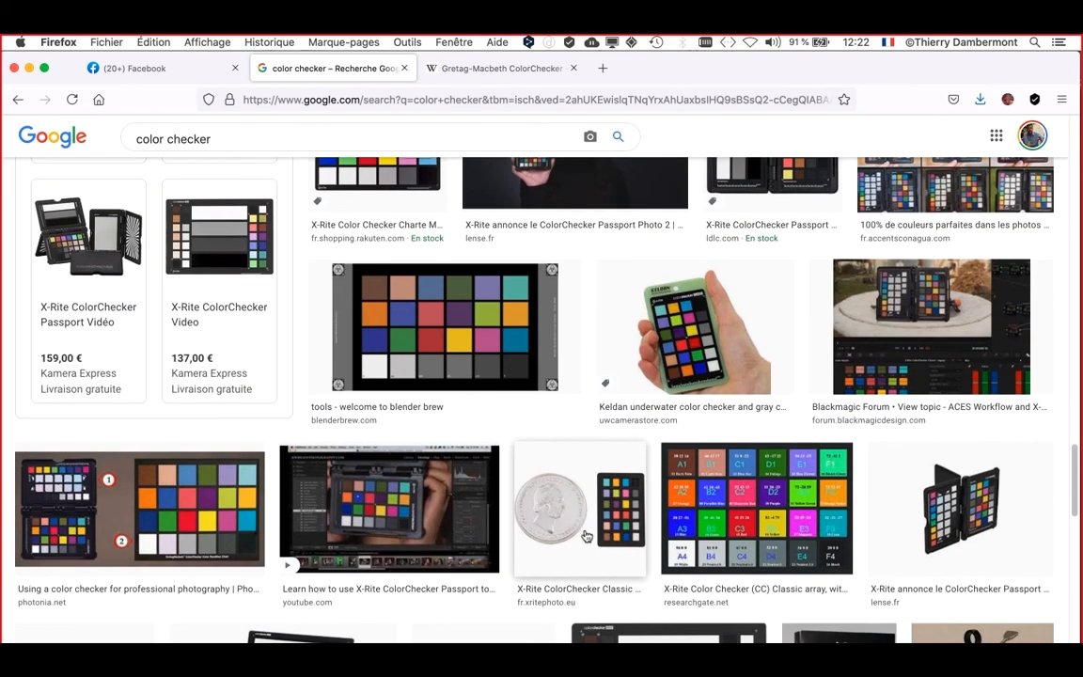
scroll(571, 545, down, 3)
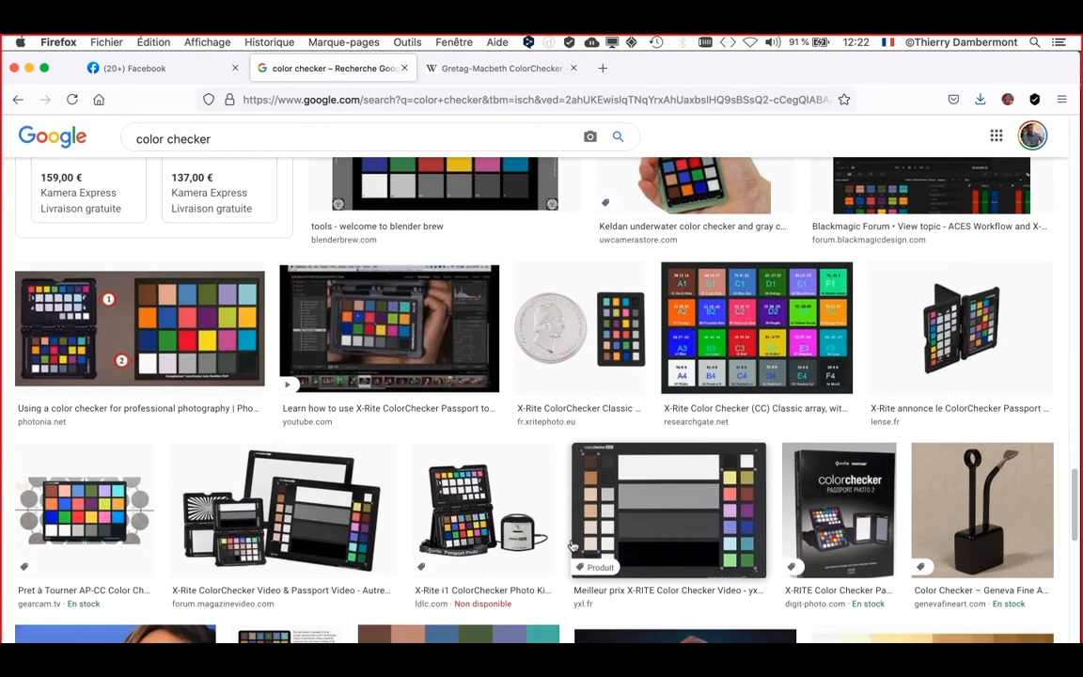
scroll(571, 546, down, 6)
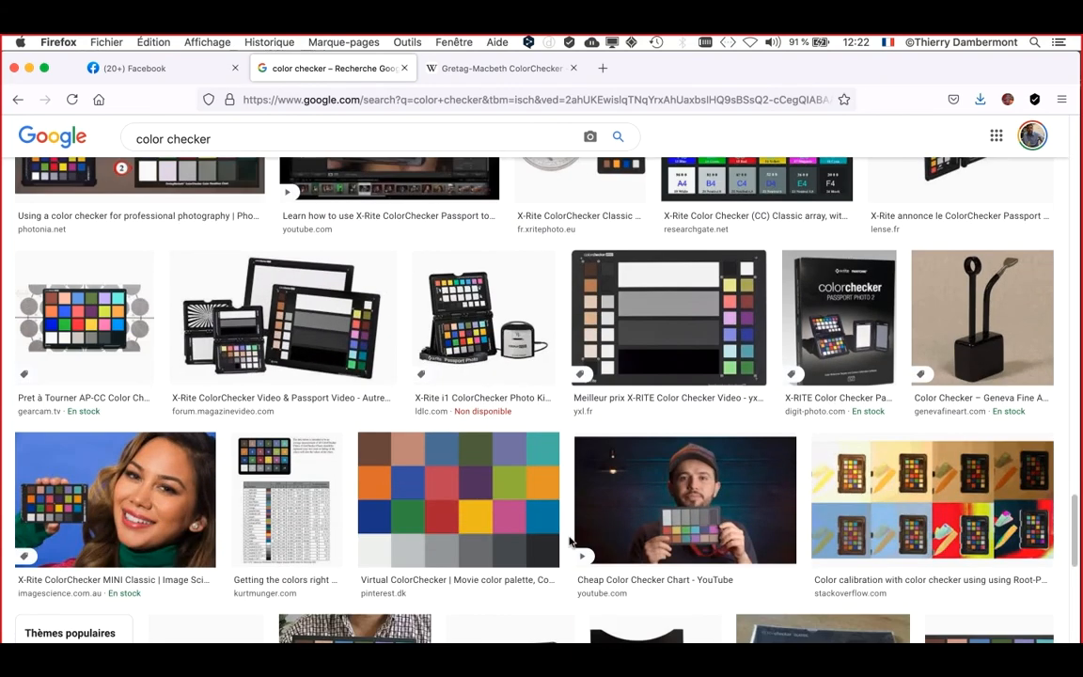
scroll(578, 535, down, 1)
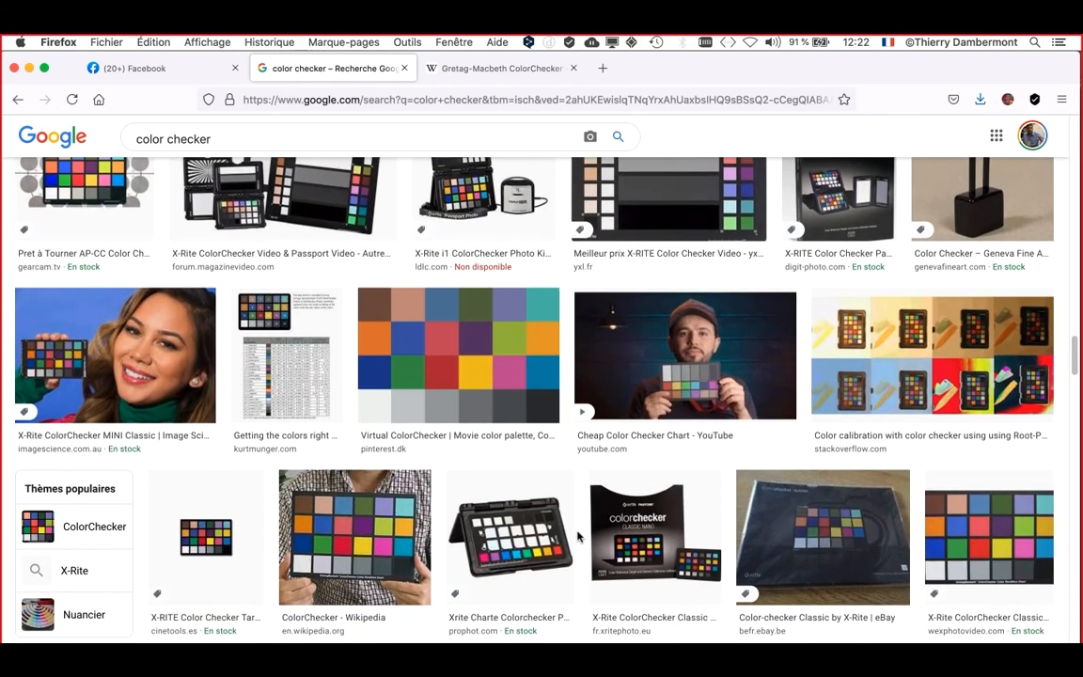
scroll(577, 536, down, 10)
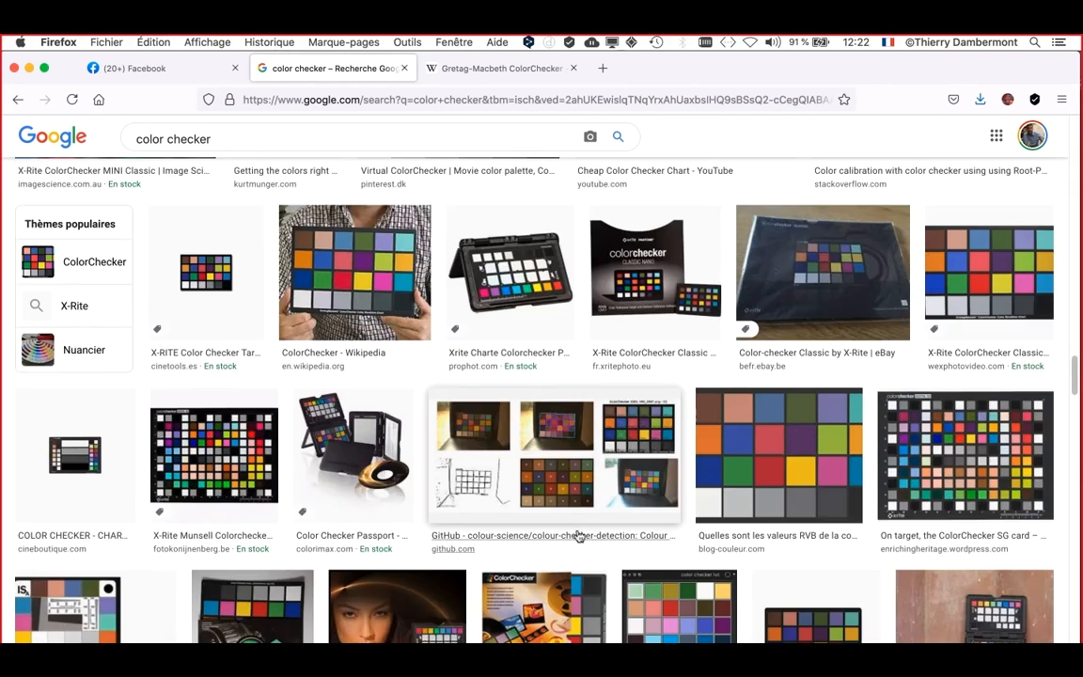
scroll(579, 536, down, 4)
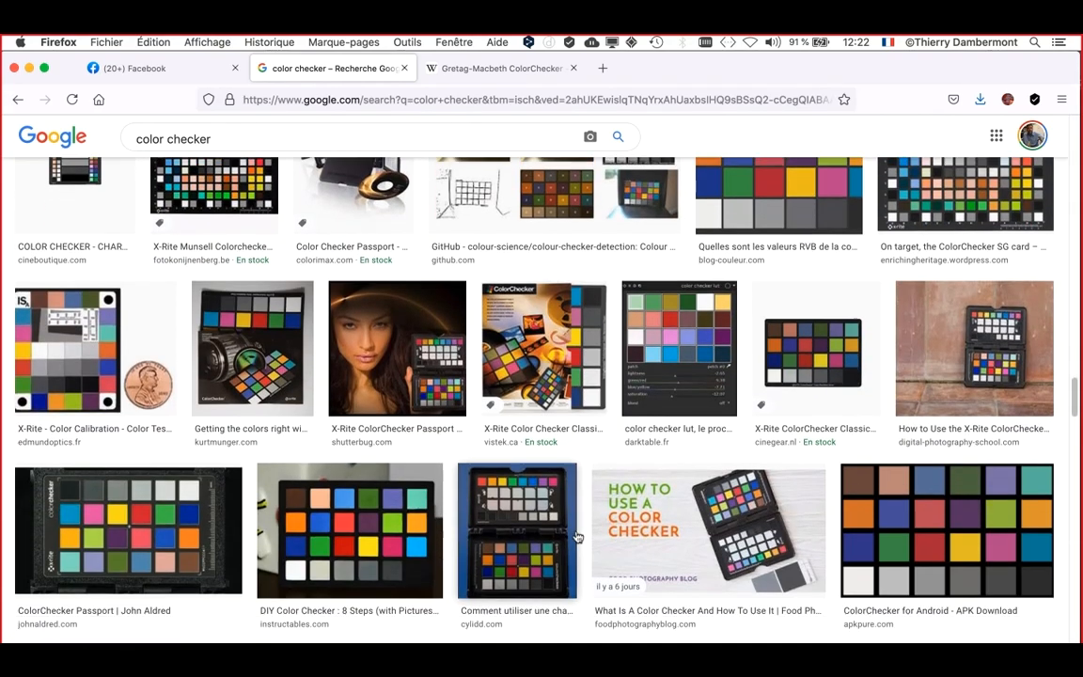
scroll(584, 557, down, 7)
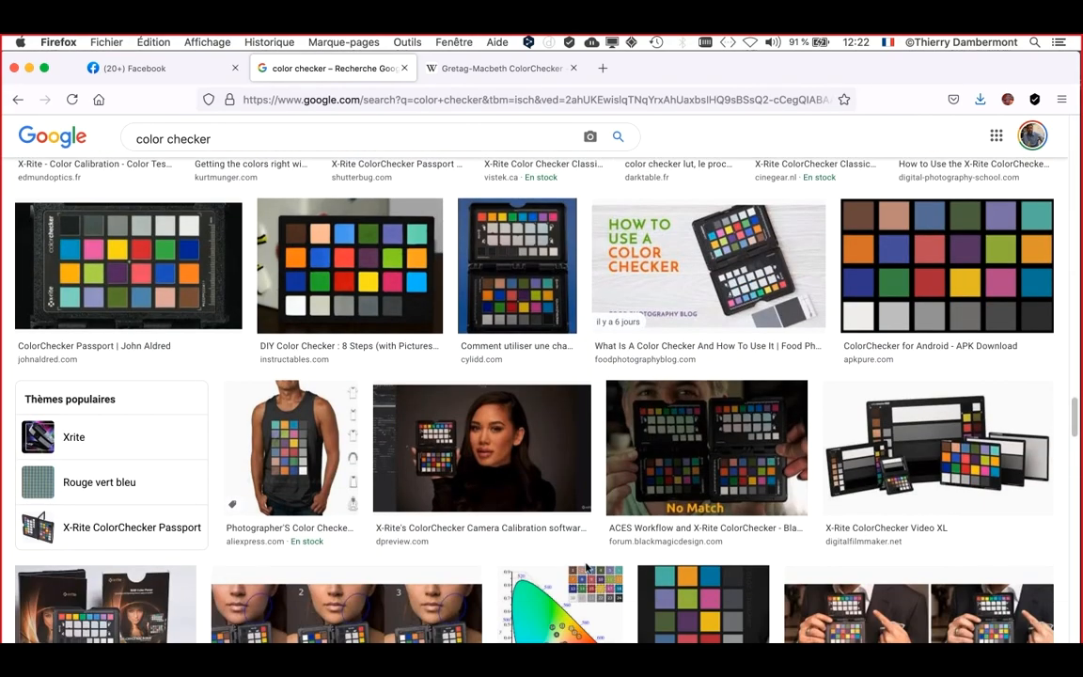
- Switch to Photoshop and set the blue channel's midtone input level to 1,33 in the Niveaux 1 adjustment layer
click(29, 68)
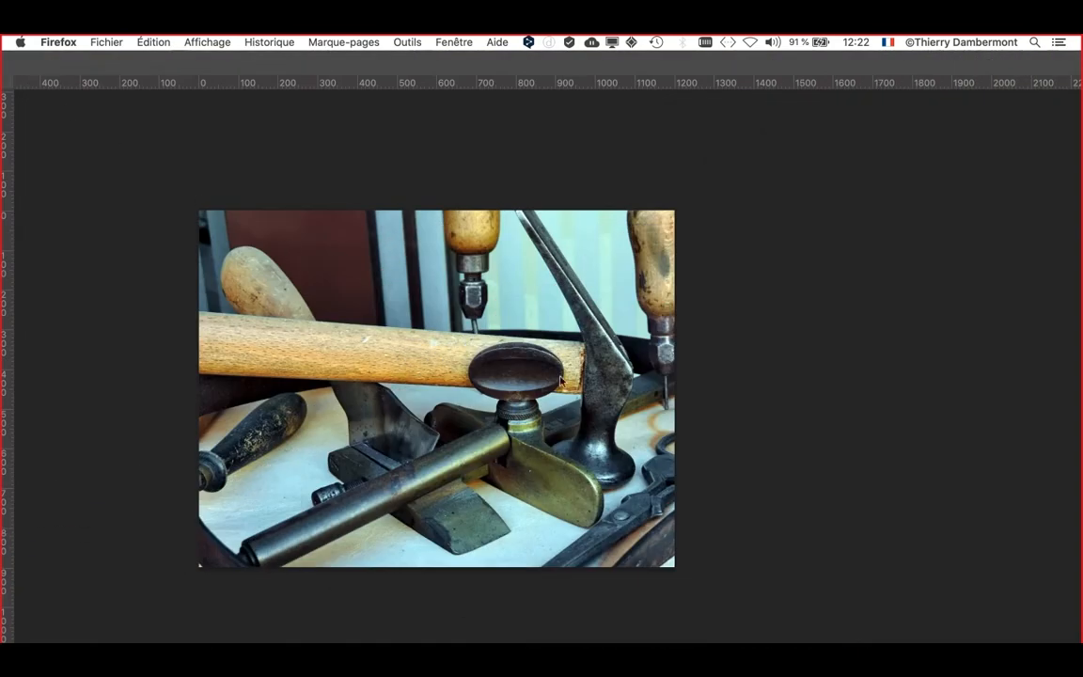
click(461, 182)
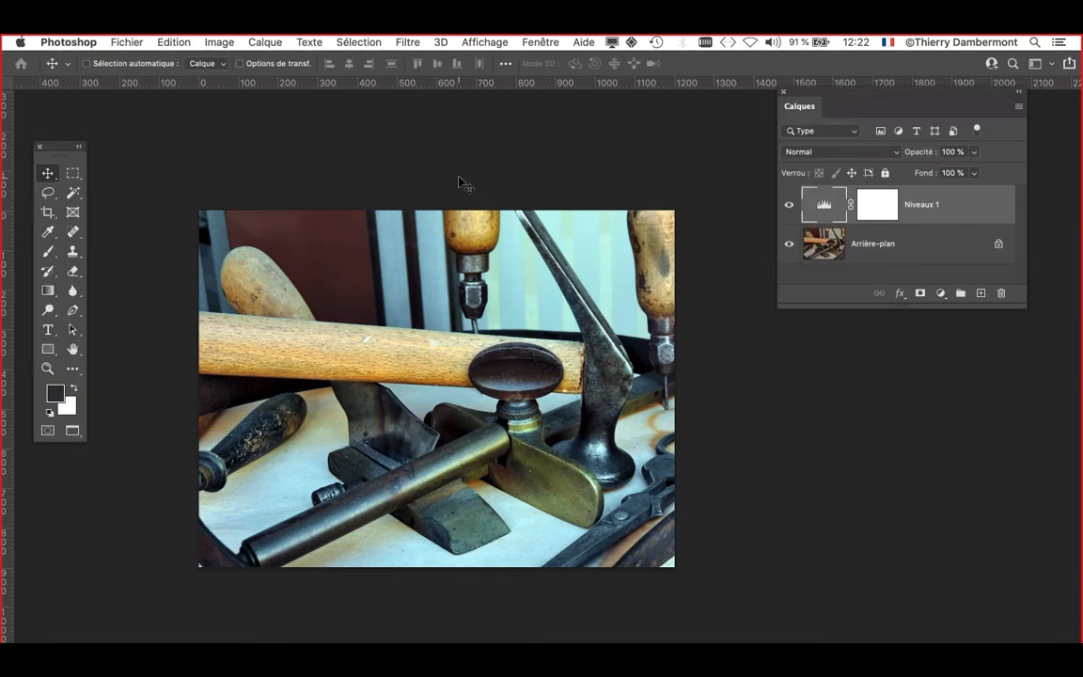
double_click(826, 207)
click(681, 236)
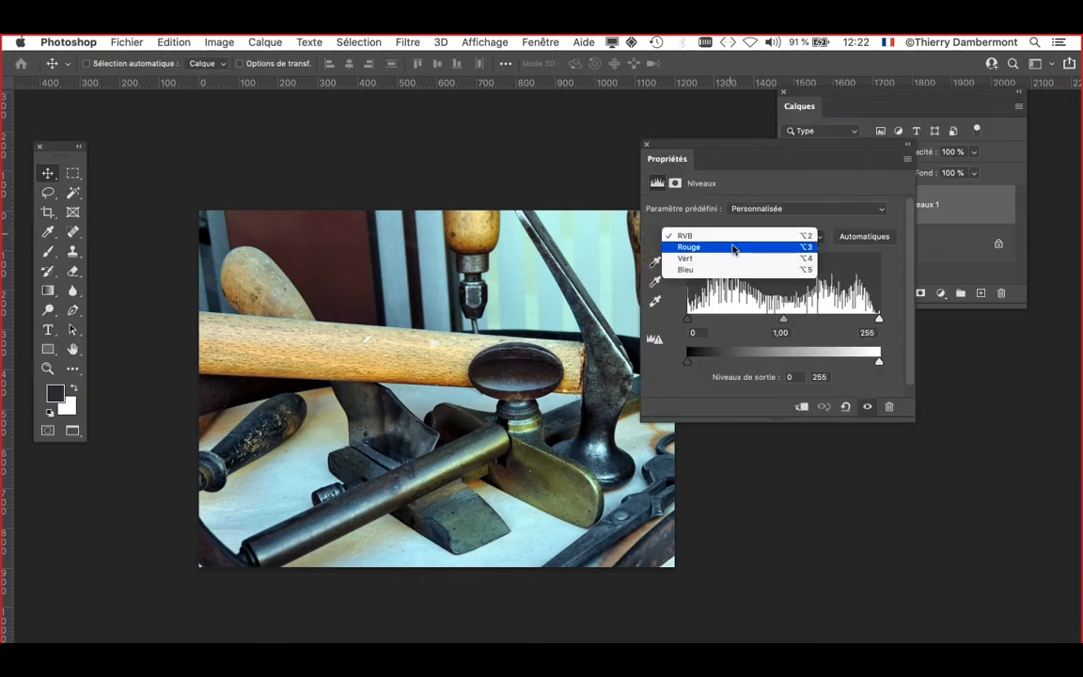
click(696, 270)
drag(769, 320, 740, 322)
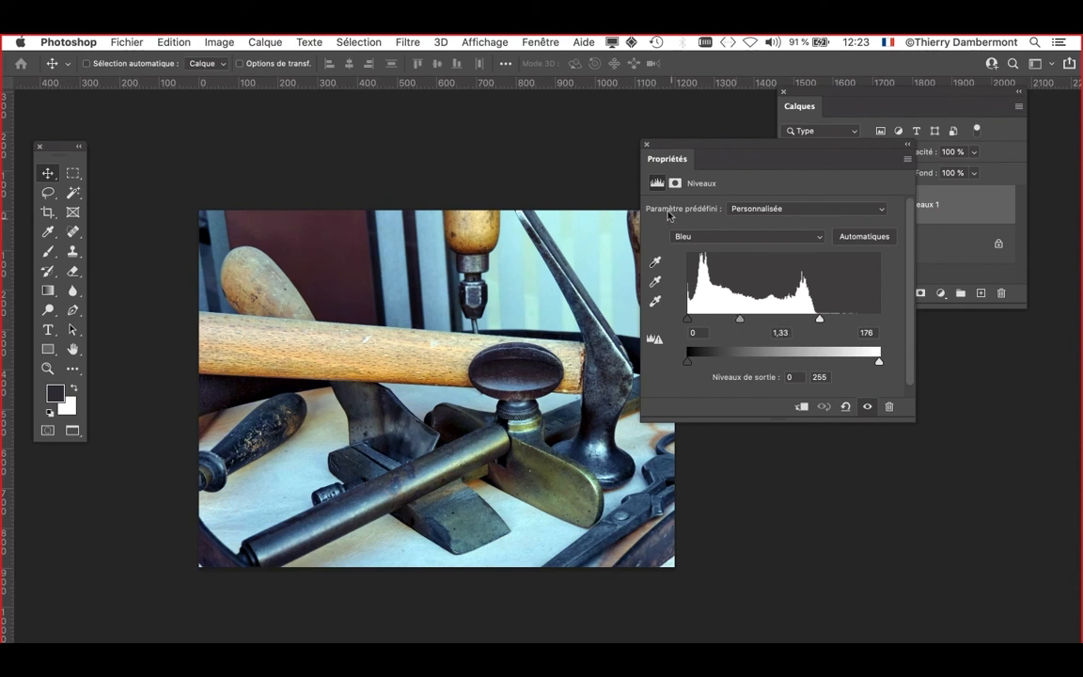
- Set the green channel's midtone input level to 1,15 in the Niveaux 1 adjustment
click(708, 236)
click(709, 235)
mouse_move(754, 320)
mouse_down()
mouse_move(766, 320)
mouse_move(747, 319)
mouse_up()
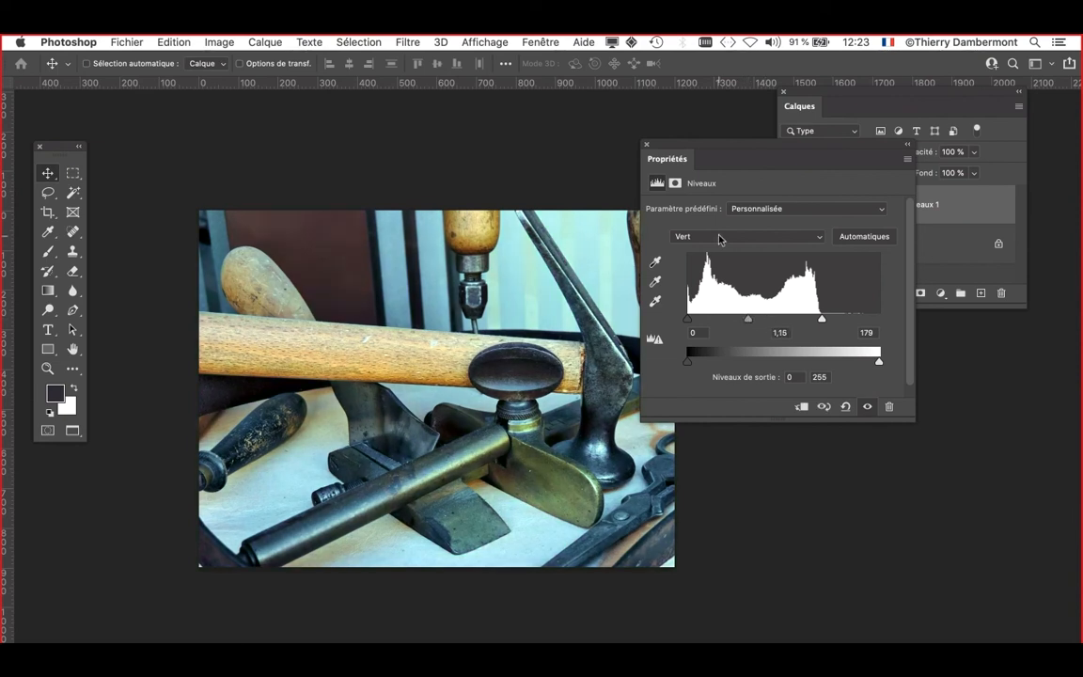
- Brighten the red channel's midtones slightly in the Niveaux 1 adjustment and close its properties
click(719, 237)
click(720, 224)
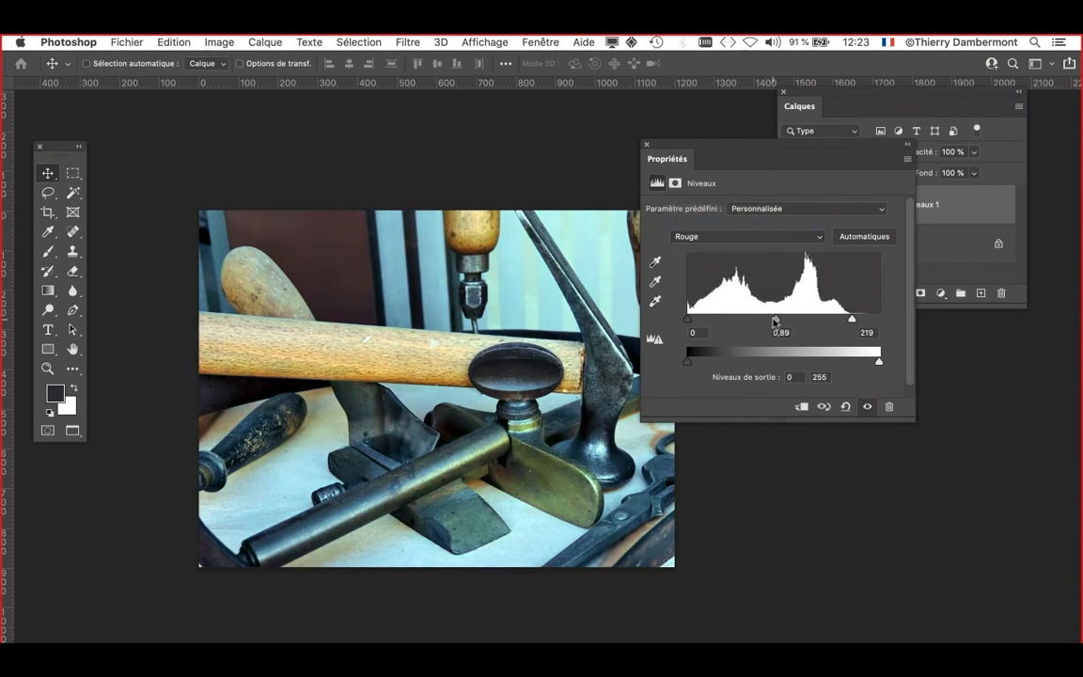
drag(775, 321, 767, 323)
click(647, 145)
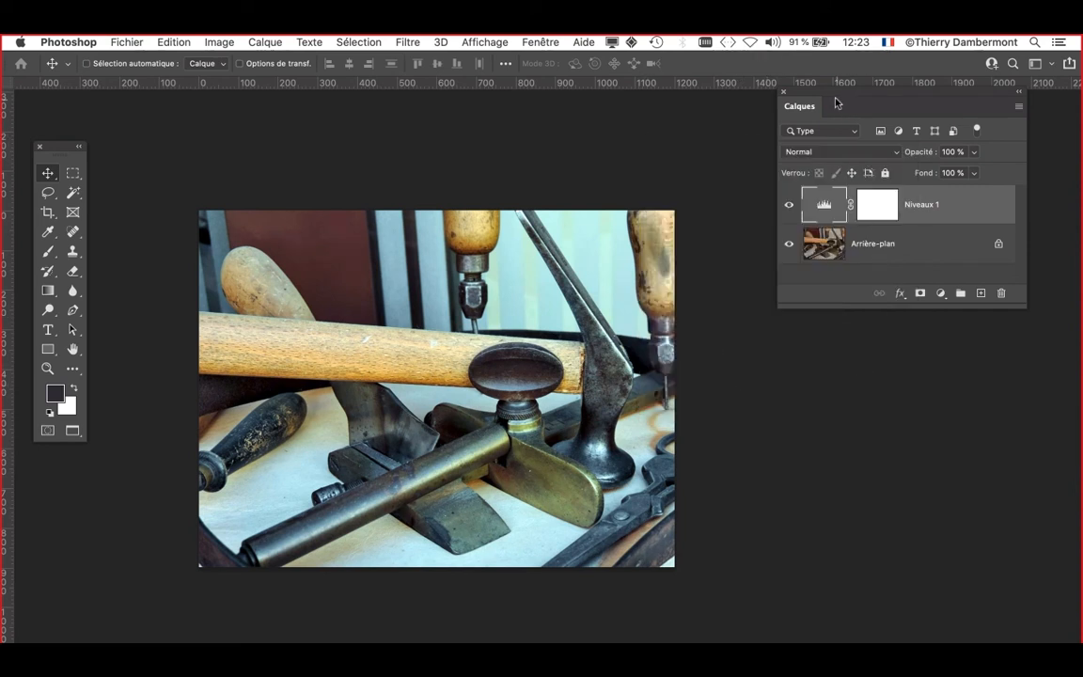
- Enlarge the photo of the tools and place the floating layers panel beside it, clear of the image
drag(837, 103, 785, 148)
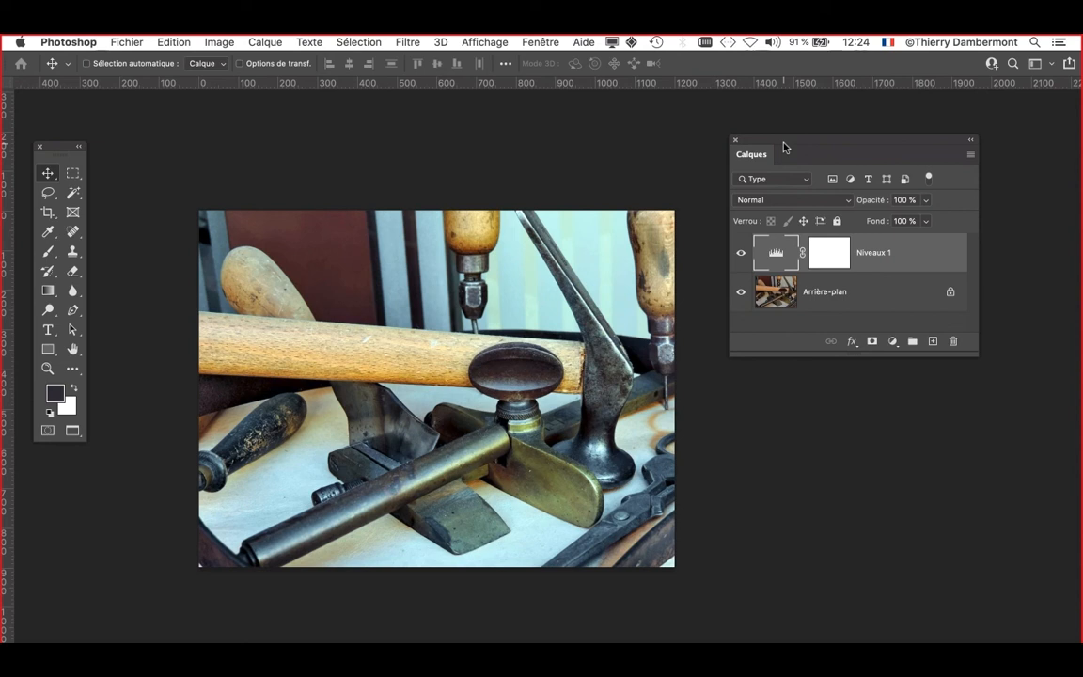
scroll(415, 346, up, 4)
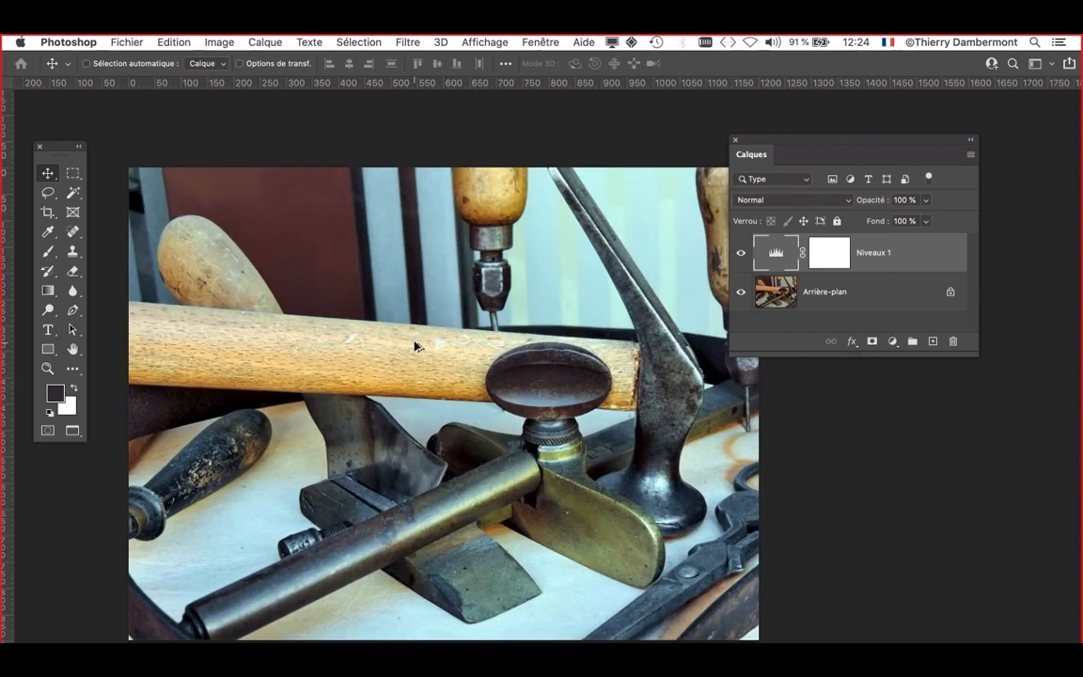
drag(782, 142, 858, 144)
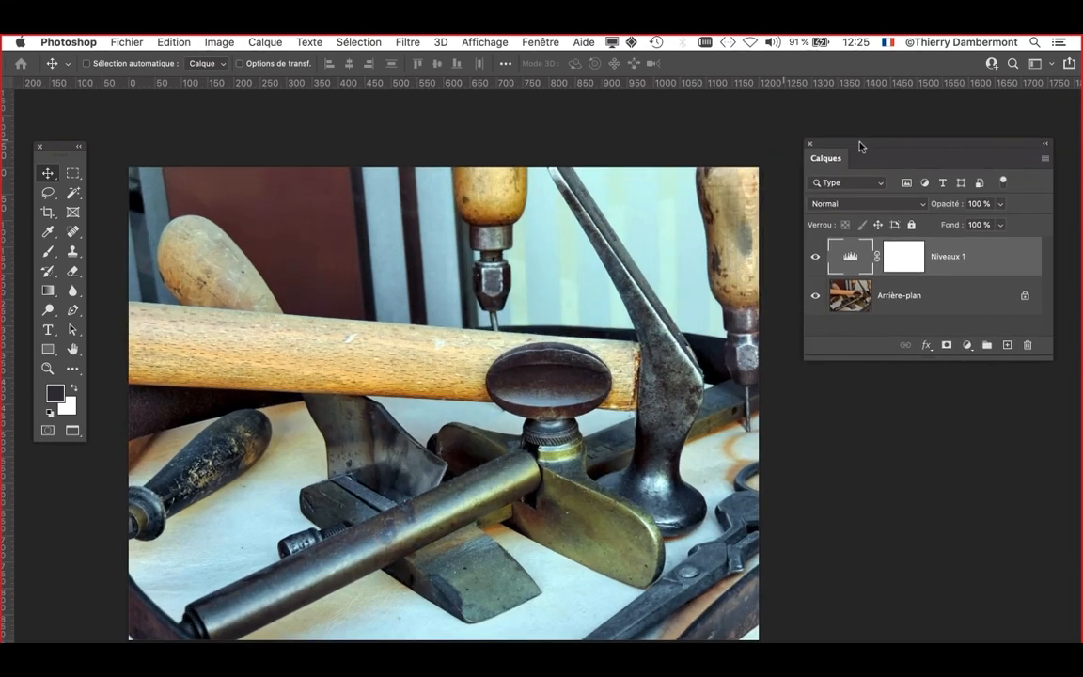